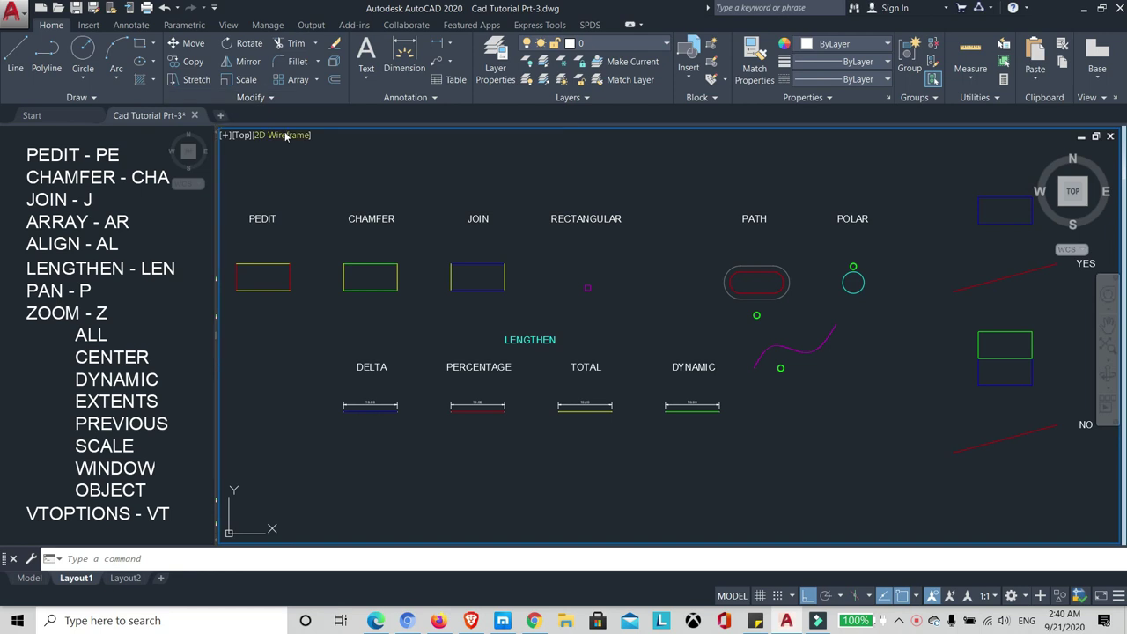
Step: Expand and collapse the extra Modify tools, then zoom and pan onto the PEDIT rectangle
{"action": "left_click", "coordinate": [271, 99]}
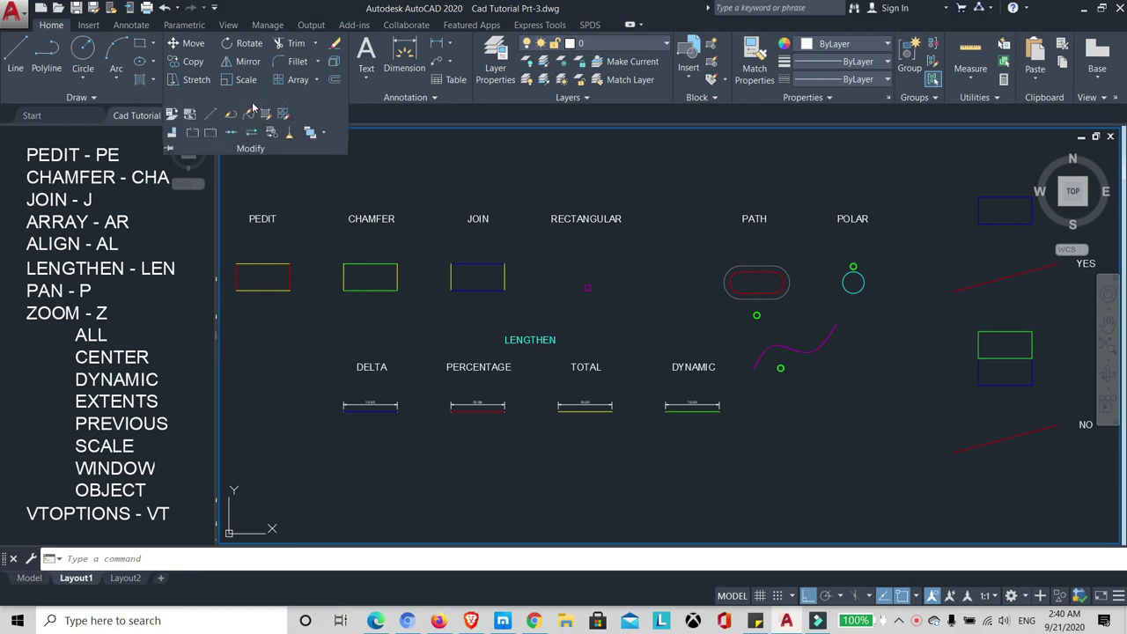
{"action": "left_click", "coordinate": [322, 184]}
{"action": "left_click", "coordinate": [302, 173]}
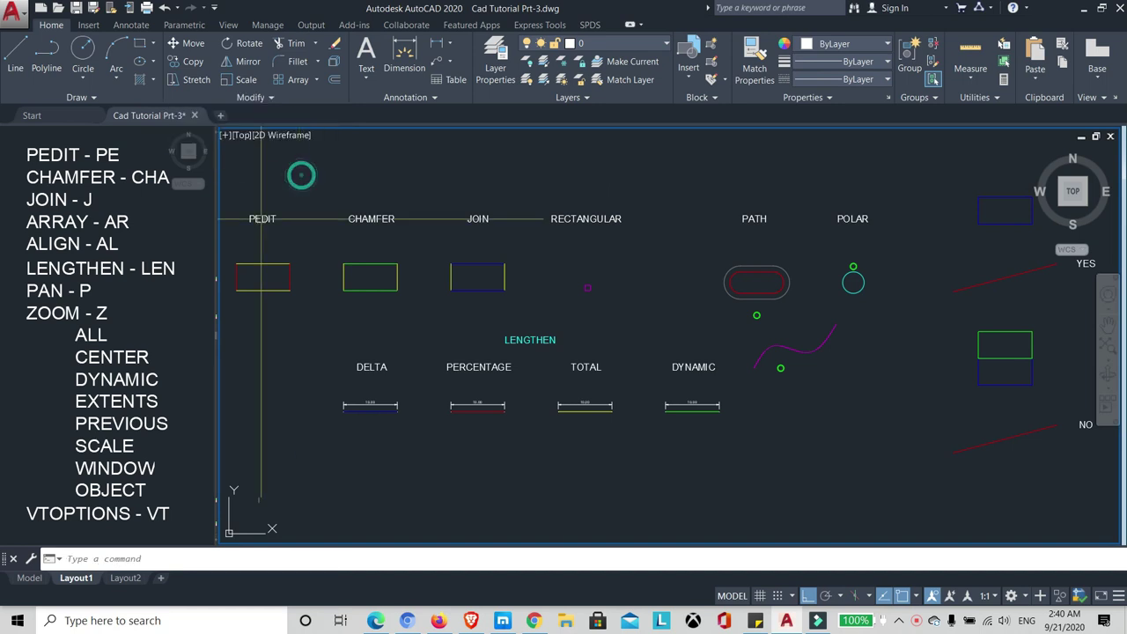
{"action": "scroll", "coordinate": [245, 217], "scroll_direction": "up", "scroll_amount": 5}
{"action": "middle_click_drag", "start_coordinate": [245, 217], "coordinate": [453, 229]}
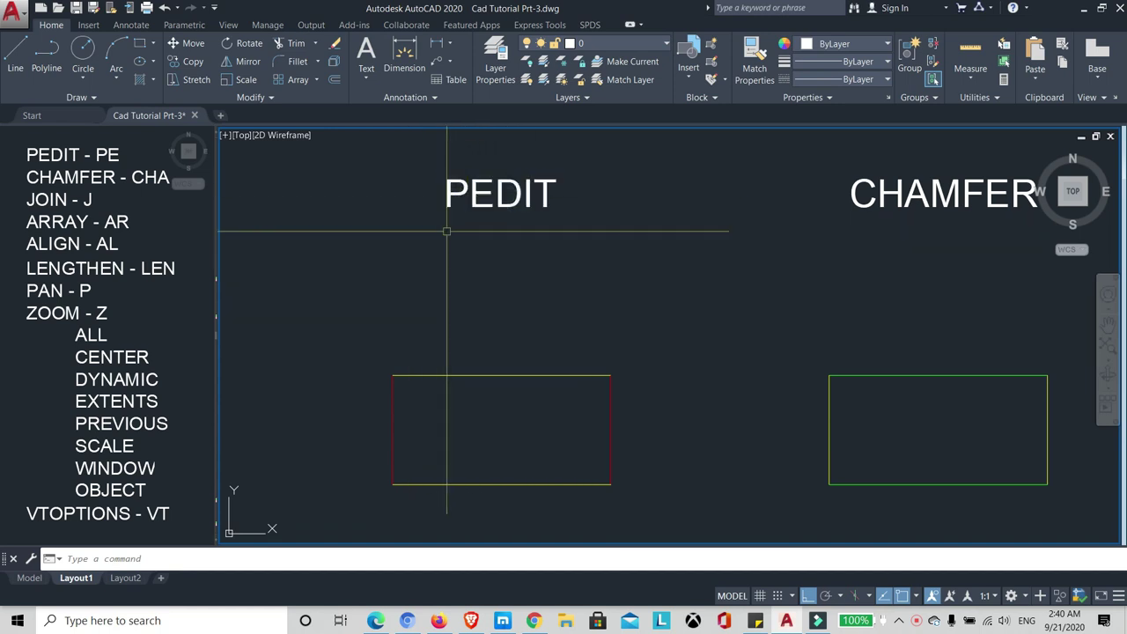
{"action": "scroll", "coordinate": [446, 245], "scroll_direction": "down", "scroll_amount": 2}
{"action": "scroll", "coordinate": [417, 268], "scroll_direction": "up", "scroll_amount": 2}
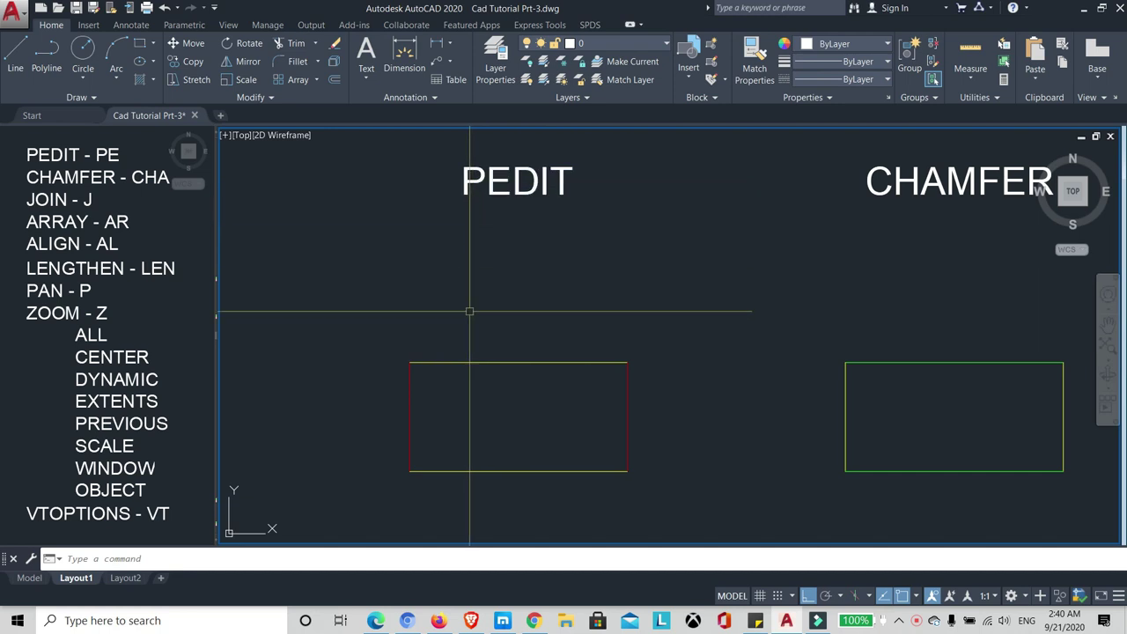
Step: Select the PEDIT rectangle's top and bottom edges to show they are separate lines, then deselect
{"action": "left_click", "coordinate": [487, 363]}
{"action": "left_click", "coordinate": [482, 471]}
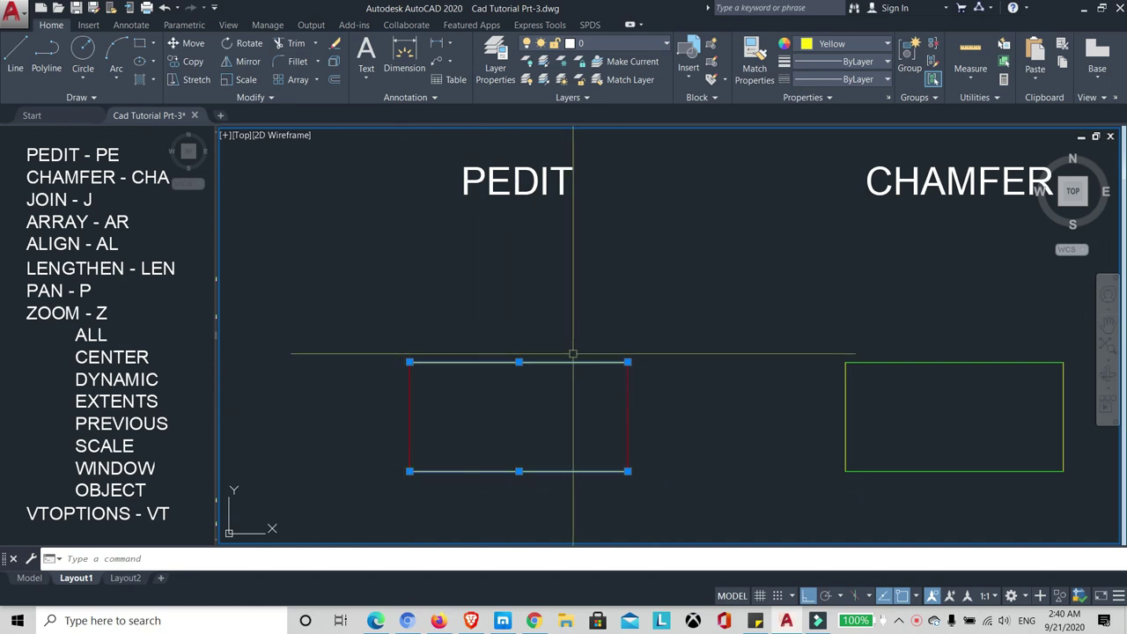
{"action": "key", "text": "Escape"}
{"action": "scroll", "coordinate": [516, 314], "scroll_direction": "down", "scroll_amount": 2}
{"action": "scroll", "coordinate": [511, 324], "scroll_direction": "up", "scroll_amount": 2}
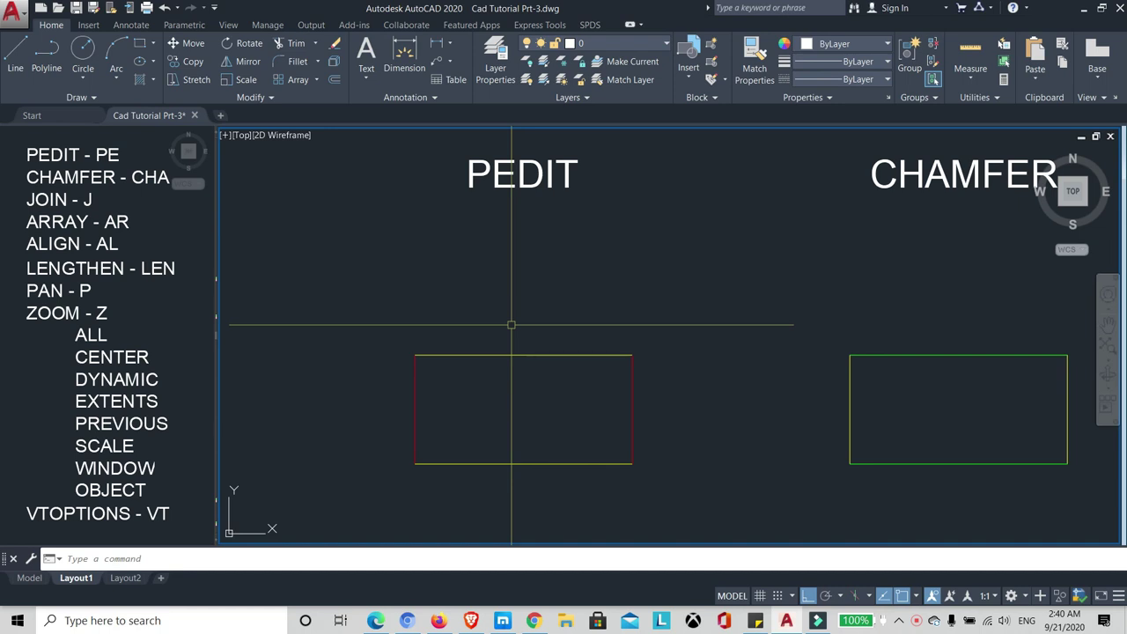
{"action": "middle_click_drag", "start_coordinate": [510, 325], "coordinate": [474, 334]}
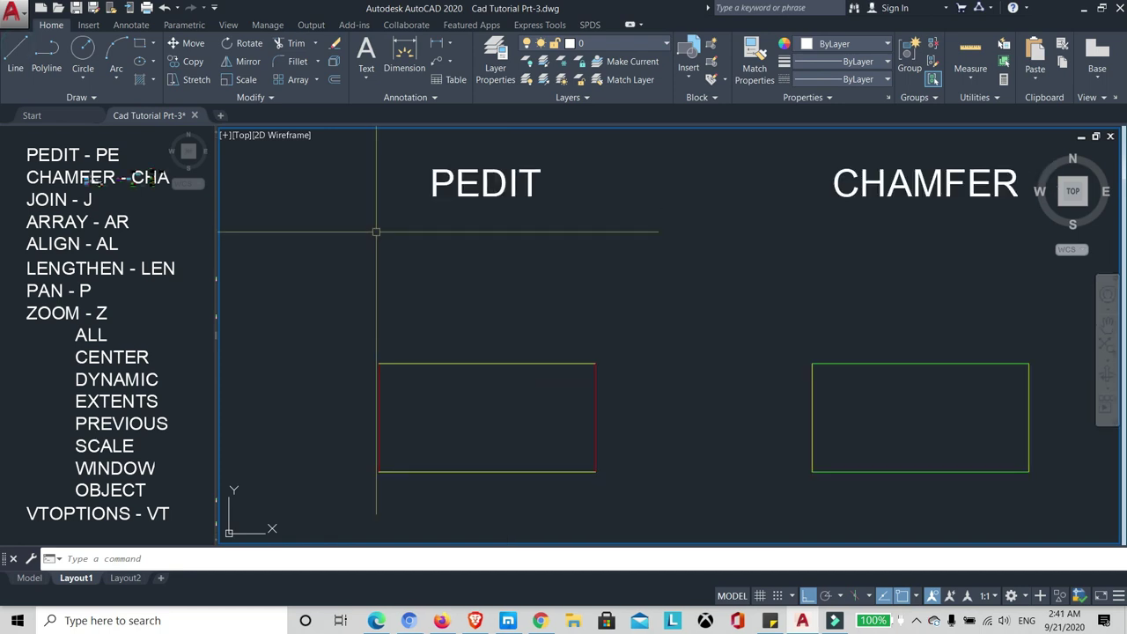
{"action": "type", "text": "MO"}
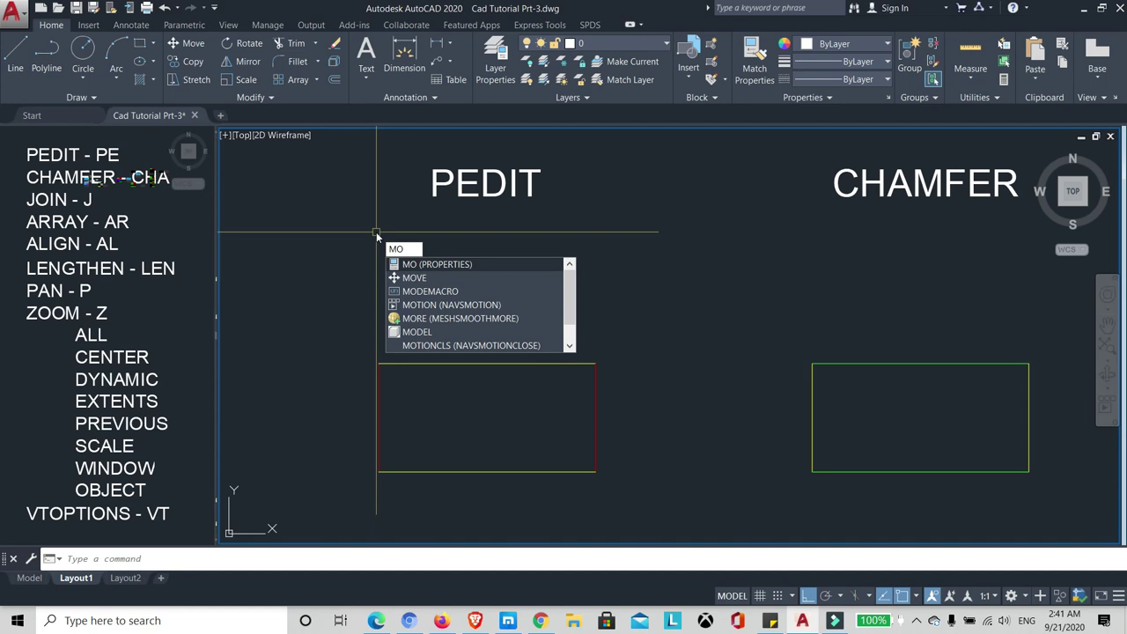
{"action": "key", "text": "Return"}
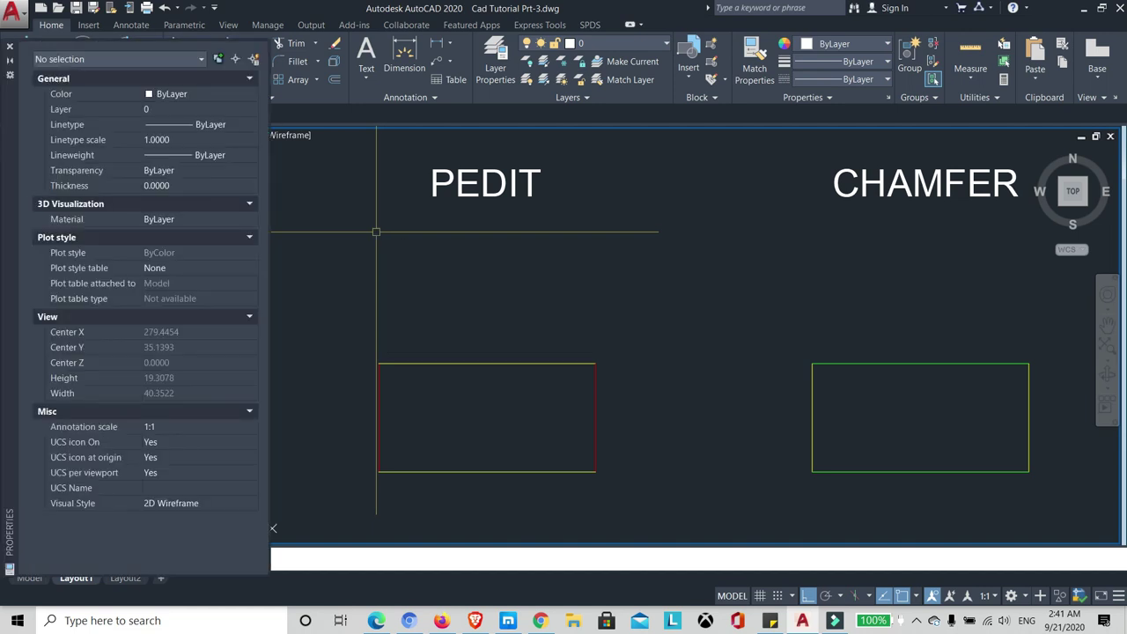
{"action": "left_click", "coordinate": [436, 363]}
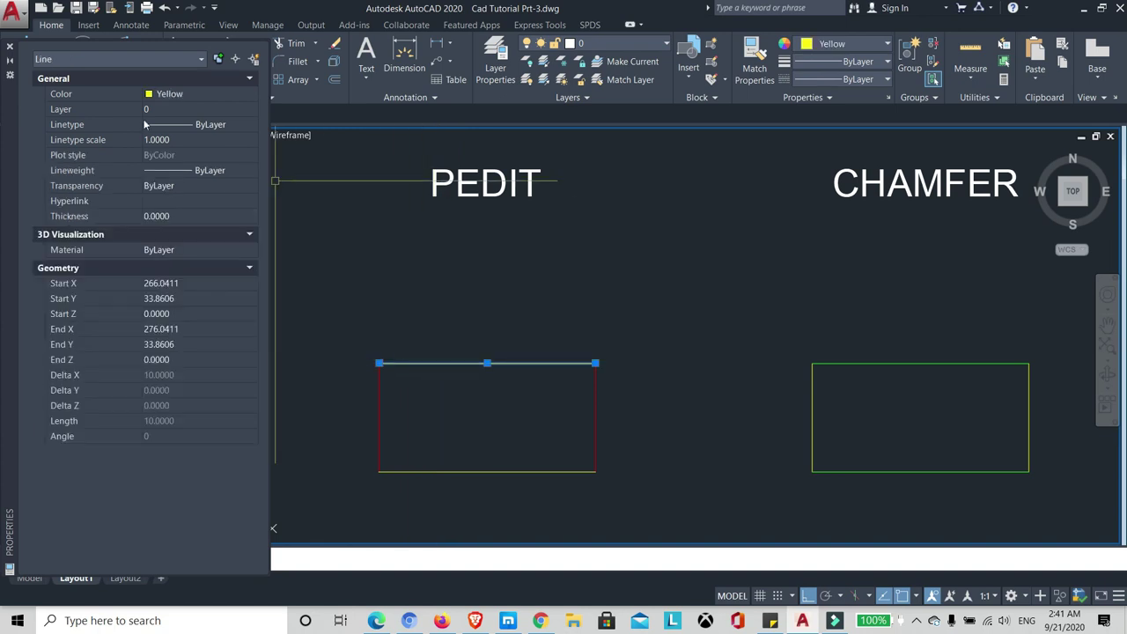
{"action": "left_click", "coordinate": [176, 56]}
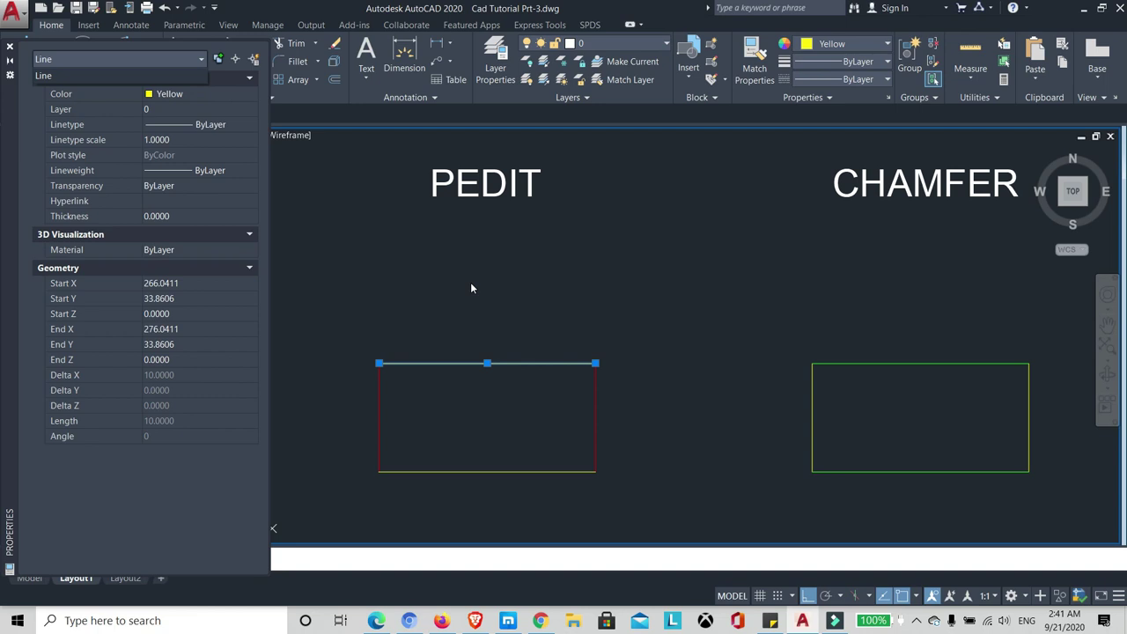
{"action": "key", "text": "Escape"}
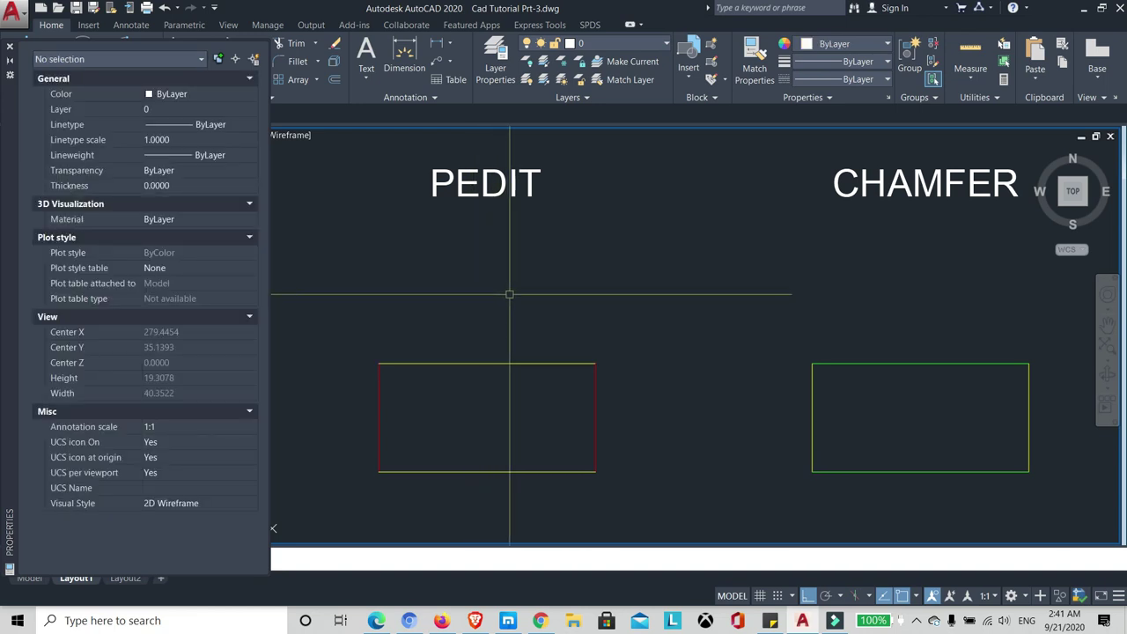
{"action": "key", "text": "ctrl+1"}
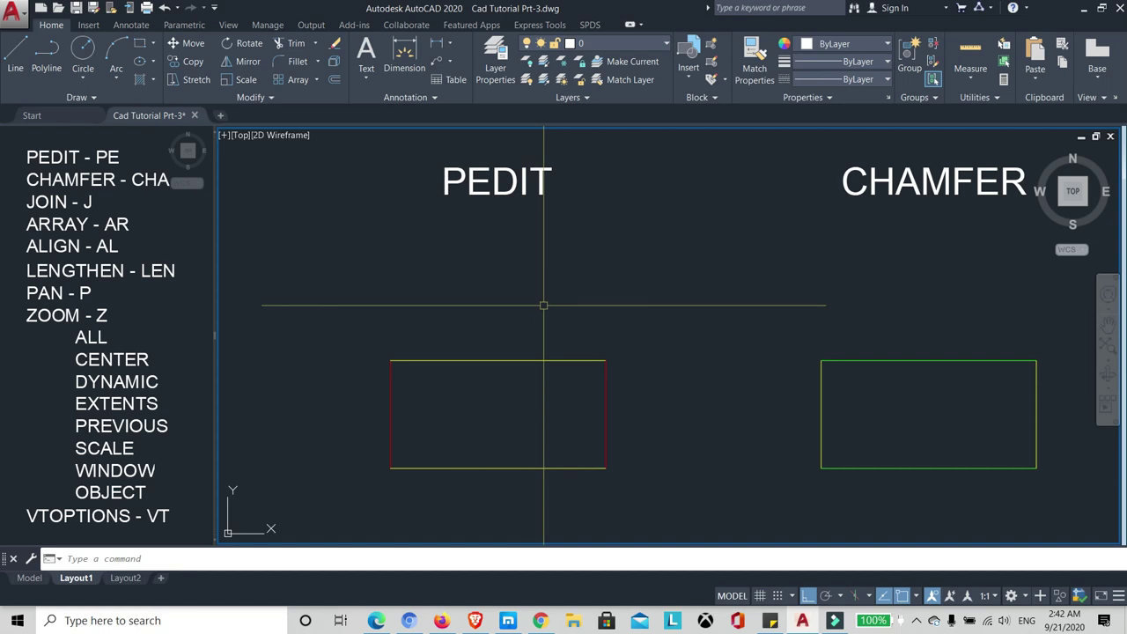
Step: Run PE with the Multiple option and window-select all four PEDIT rectangle lines
{"action": "type", "text": "pe"}
{"action": "key", "text": "Return"}
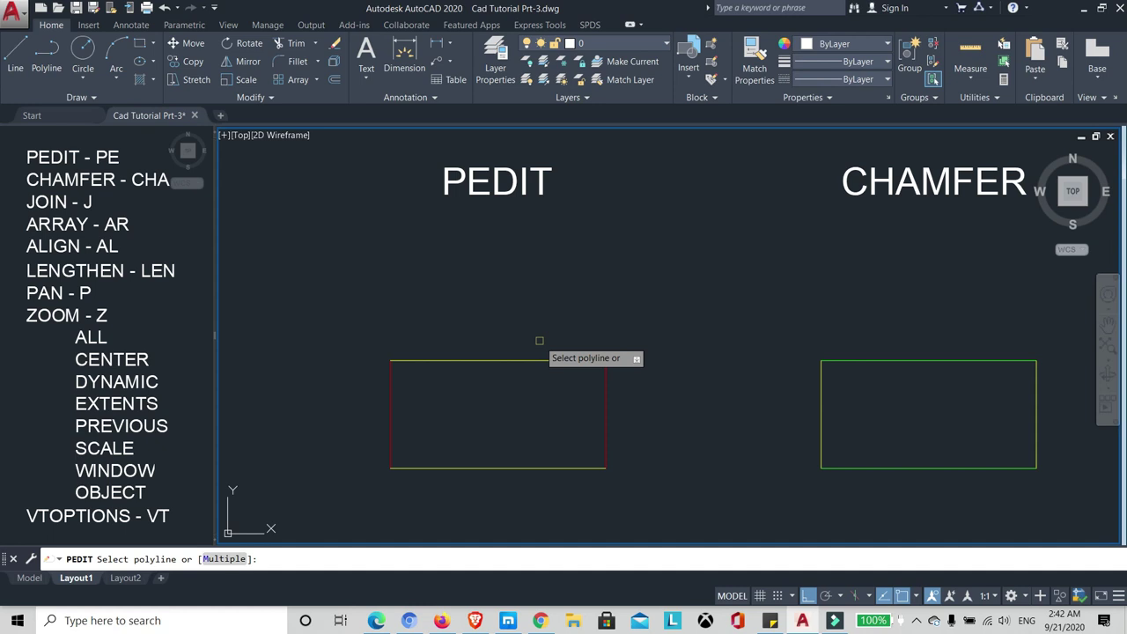
{"action": "type", "text": "M"}
{"action": "key", "text": "Return"}
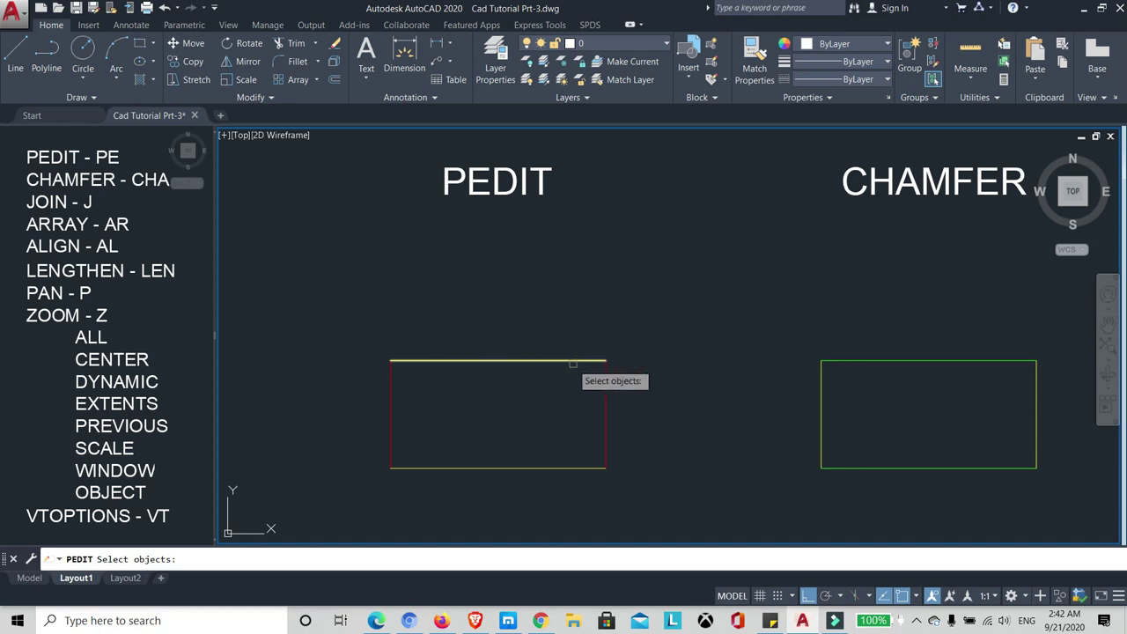
{"action": "left_click", "coordinate": [434, 468]}
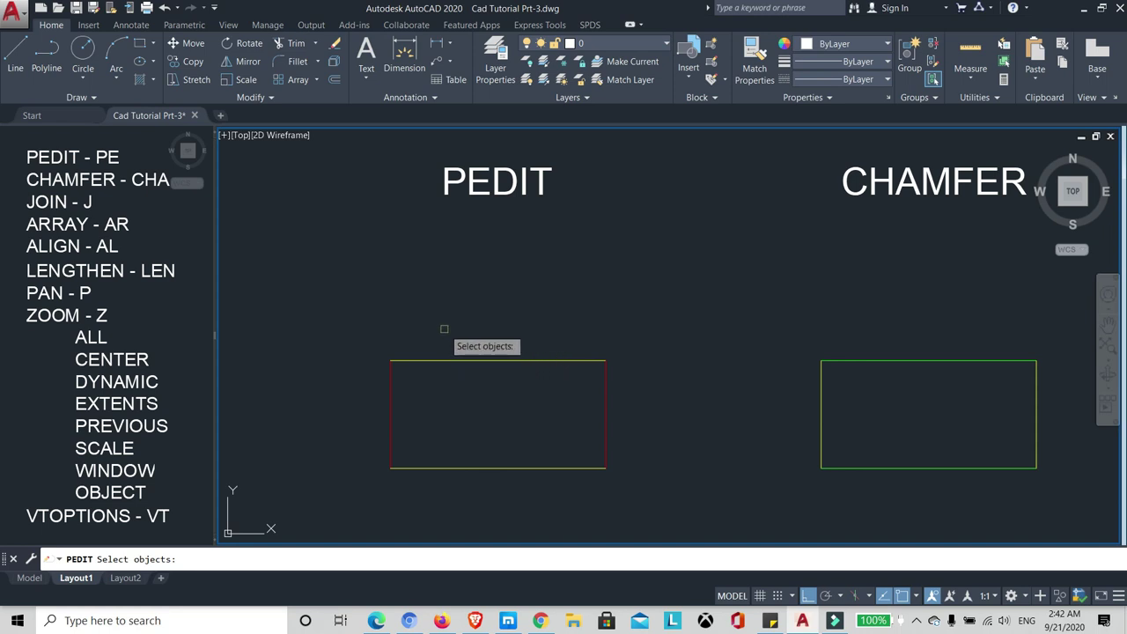
{"action": "left_click", "coordinate": [339, 301]}
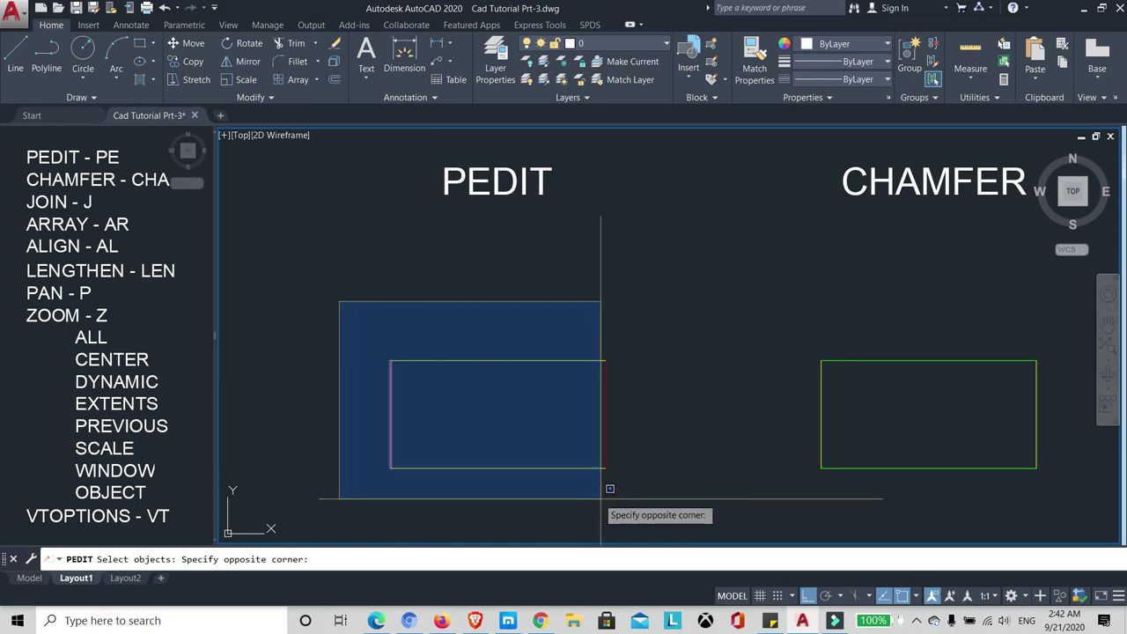
{"action": "left_click", "coordinate": [667, 504]}
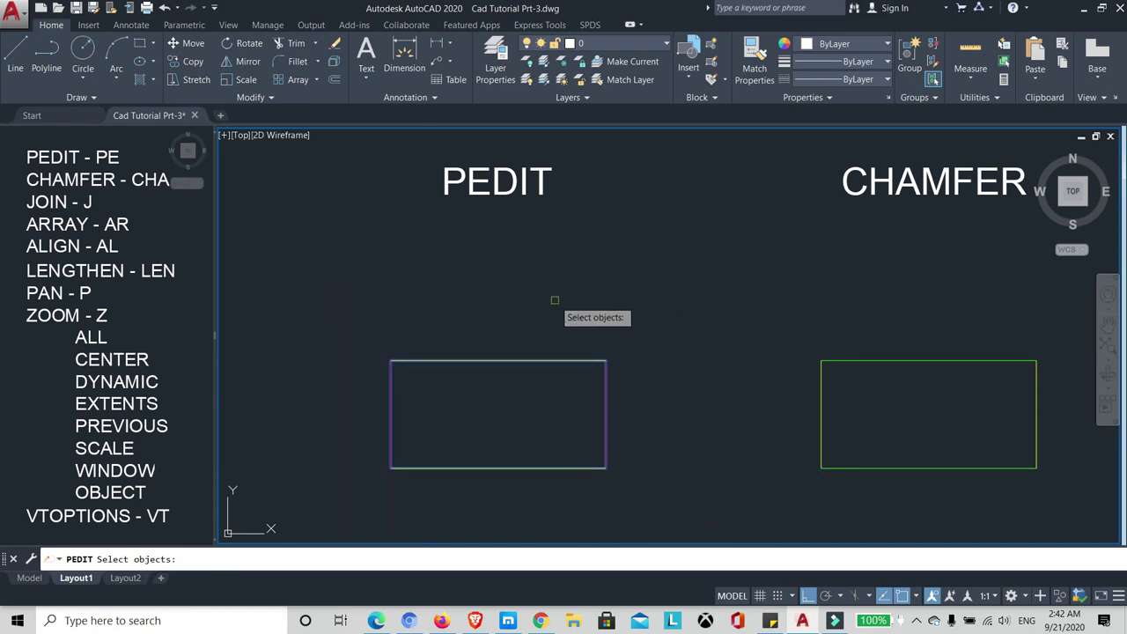
Step: Convert the four lines to polylines and join them at a 0 fuzz distance
{"action": "key", "text": "Return"}
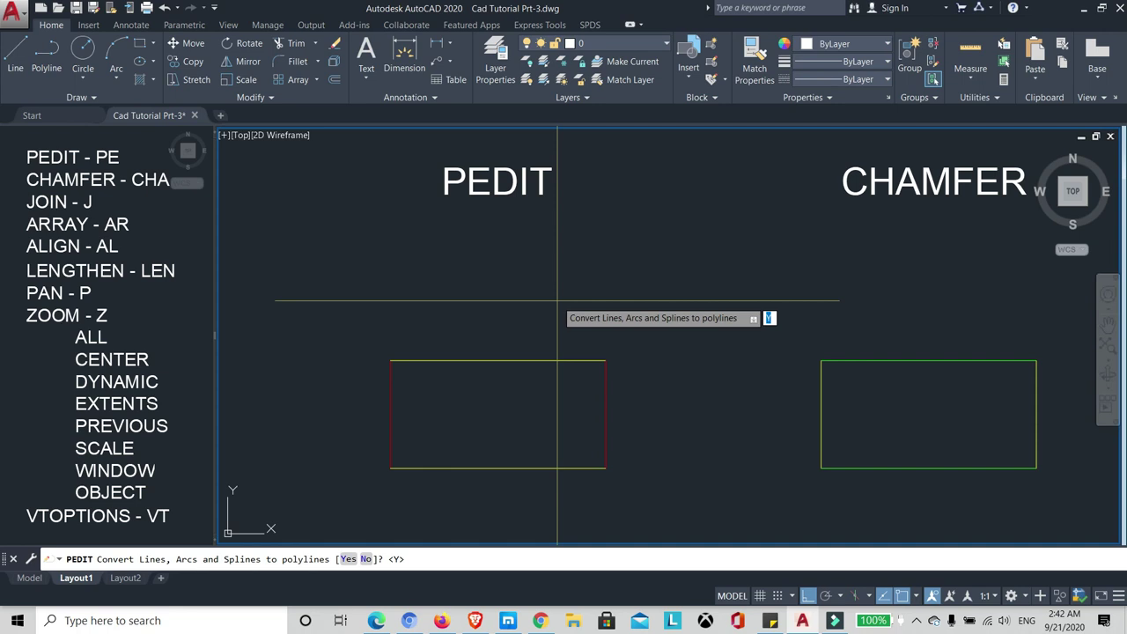
{"action": "key", "text": "Return"}
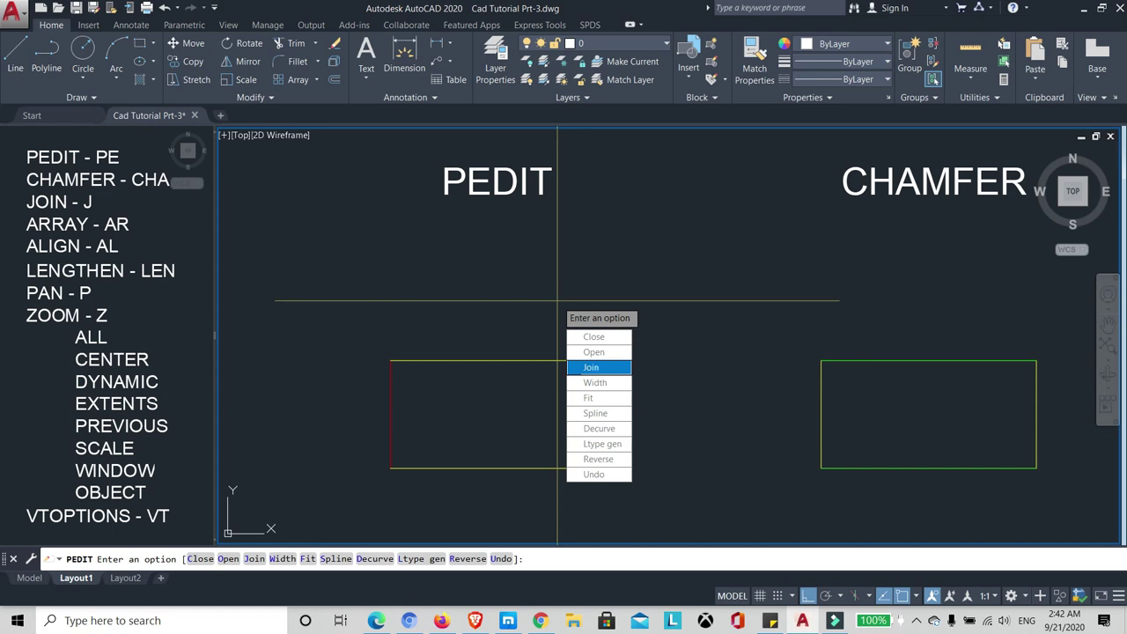
{"action": "left_click", "coordinate": [588, 367]}
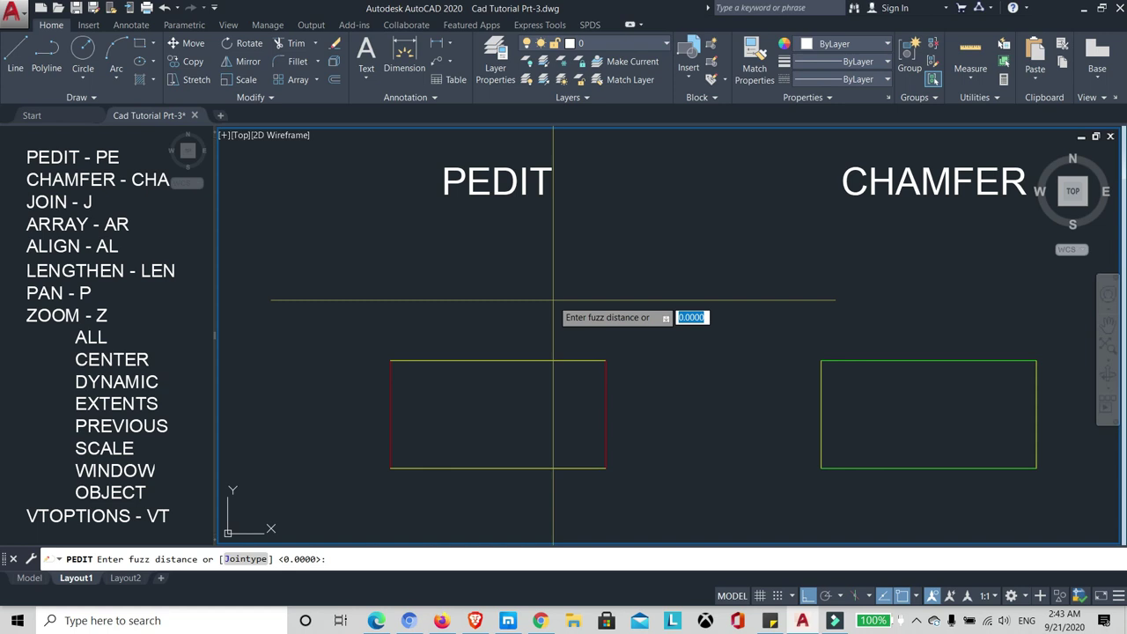
{"action": "key", "text": "Return"}
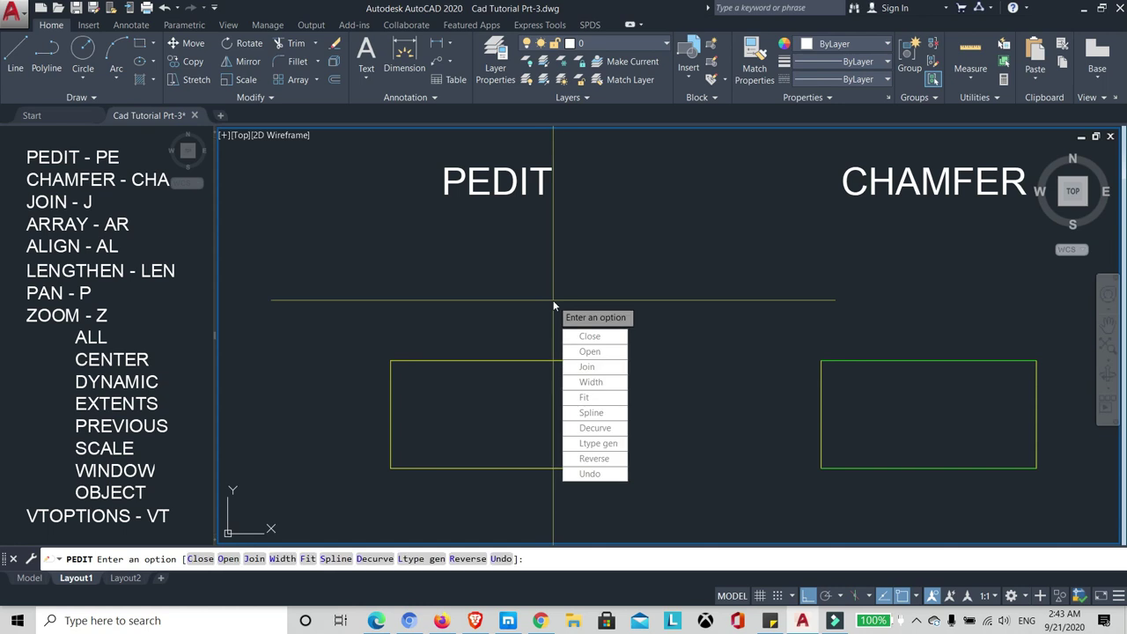
{"action": "key", "text": "Return"}
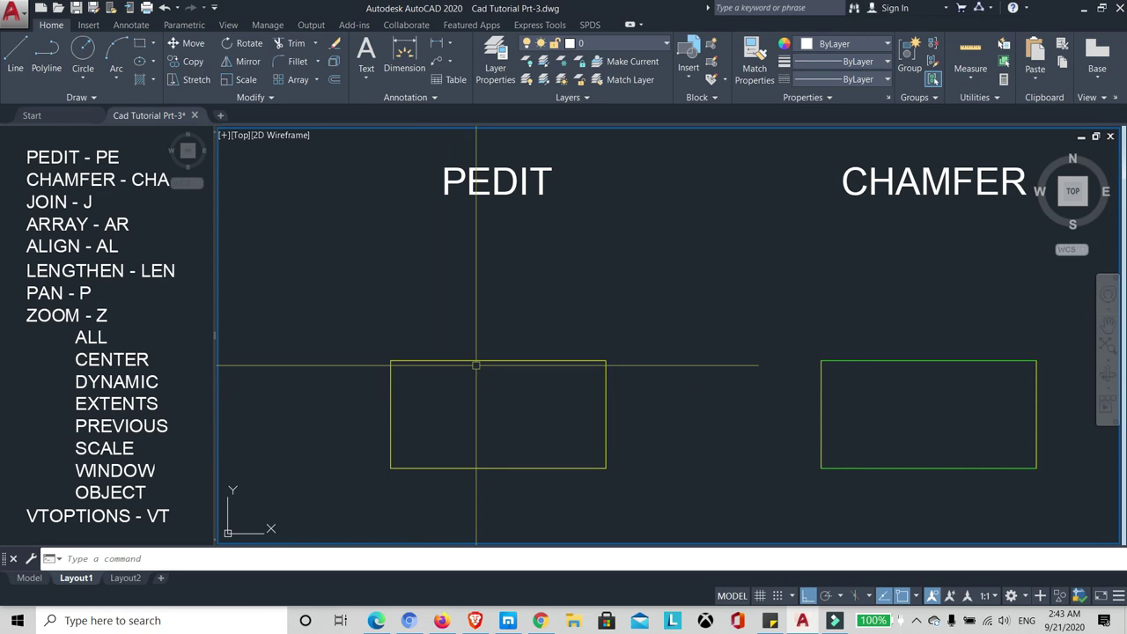
Step: Check in Properties that the joined PEDIT rectangle is a closed polyline, then deselect it
{"action": "middle_click_drag", "start_coordinate": [452, 372], "coordinate": [465, 372]}
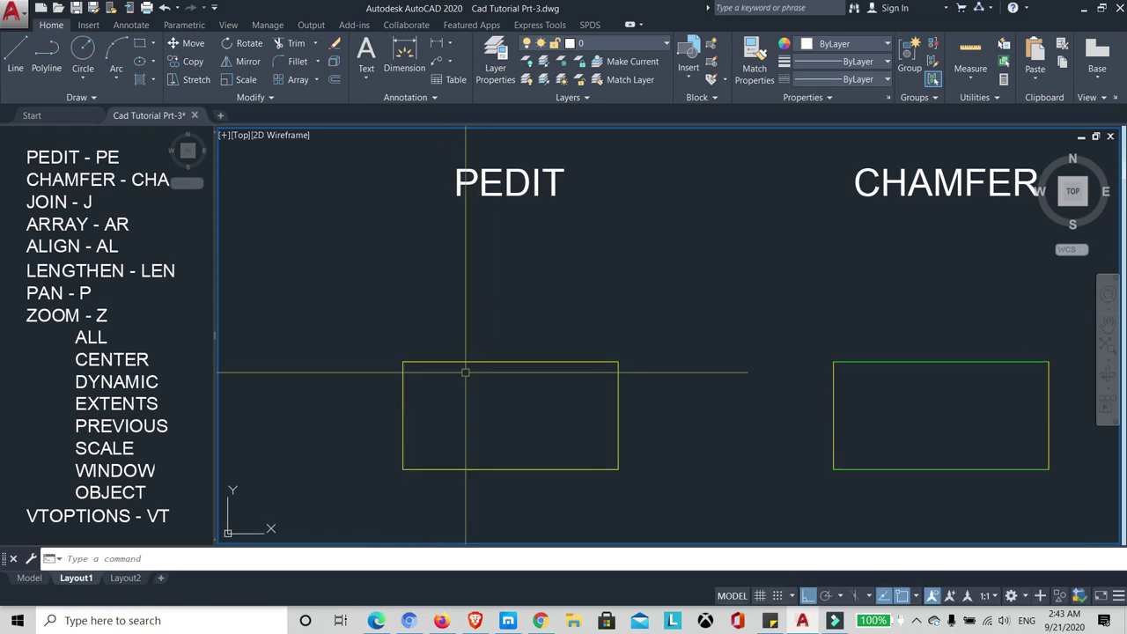
{"action": "mouse_move", "coordinate": [457, 362]}
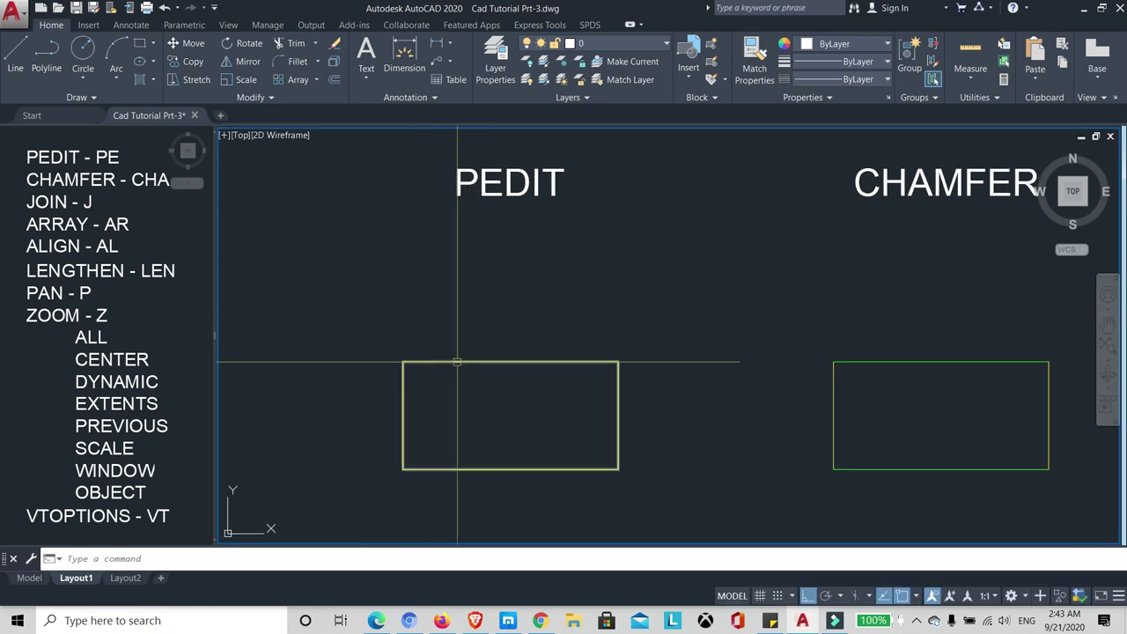
{"action": "type", "text": "mo"}
{"action": "key", "text": "Return"}
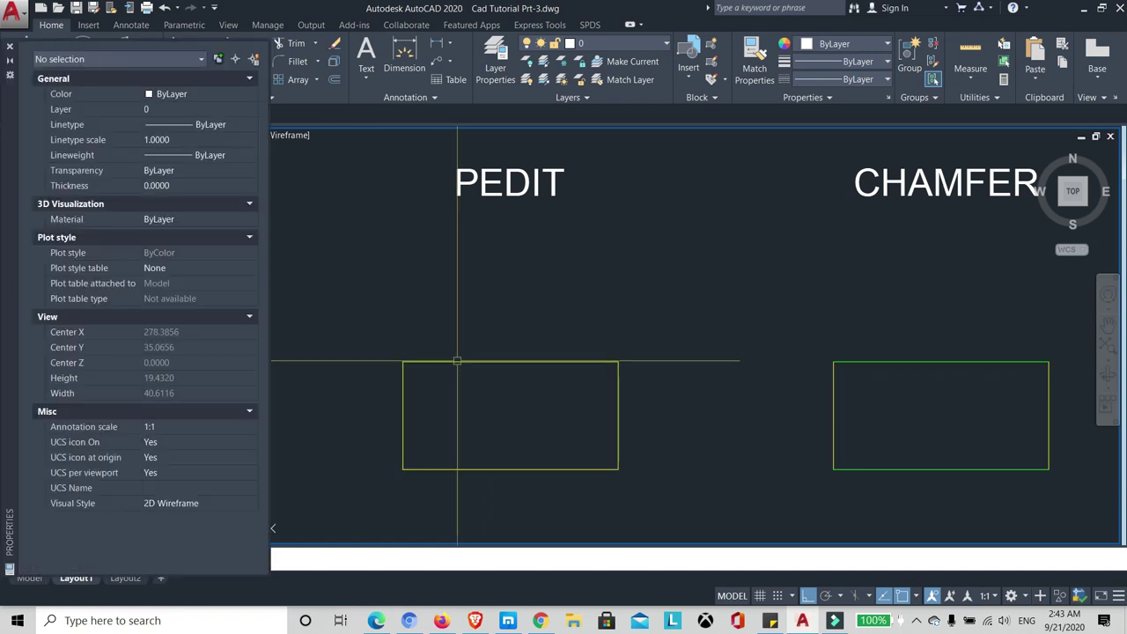
{"action": "left_click", "coordinate": [446, 361]}
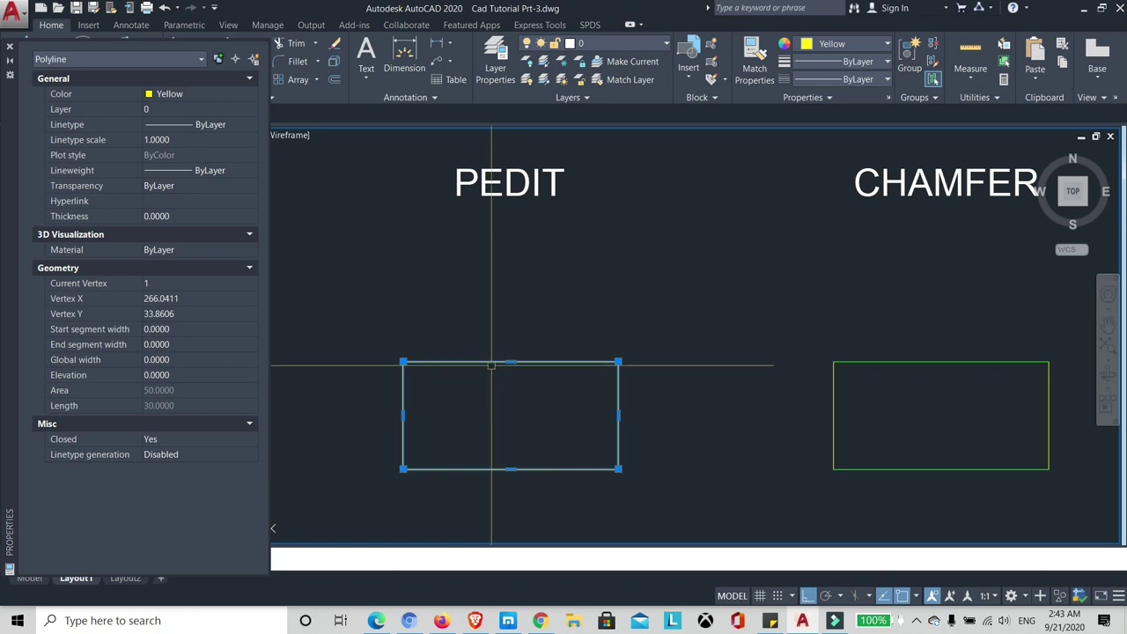
{"action": "key", "text": "ctrl+1"}
{"action": "key", "text": "Escape"}
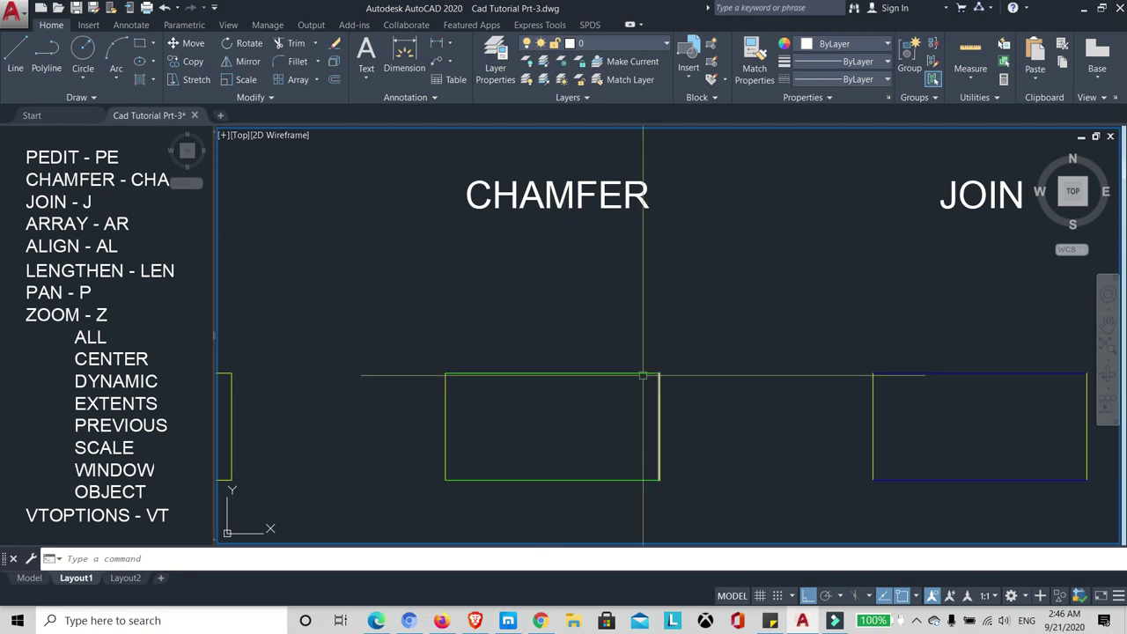
Step: Chamfer the rectangle's top-right corner with both distances at 1.0000, picking top then right edge
{"action": "scroll", "coordinate": [622, 390], "scroll_direction": "up", "scroll_amount": 2}
{"action": "scroll", "coordinate": [611, 382], "scroll_direction": "down", "scroll_amount": 2}
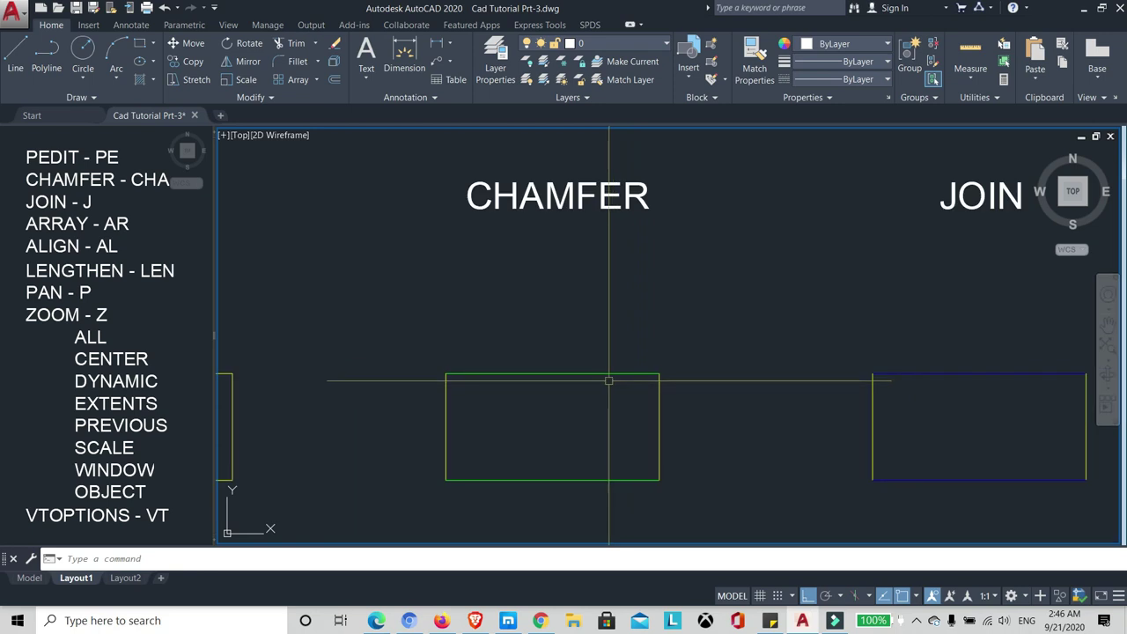
{"action": "type", "text": "CHA"}
{"action": "key", "text": "Return"}
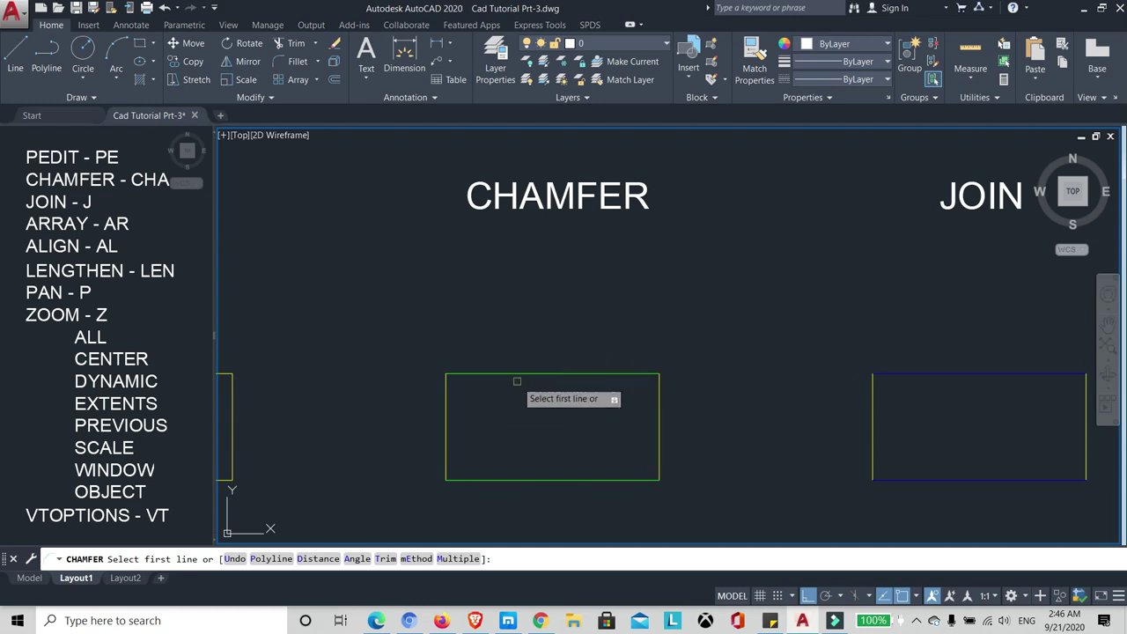
{"action": "left_click", "coordinate": [317, 559]}
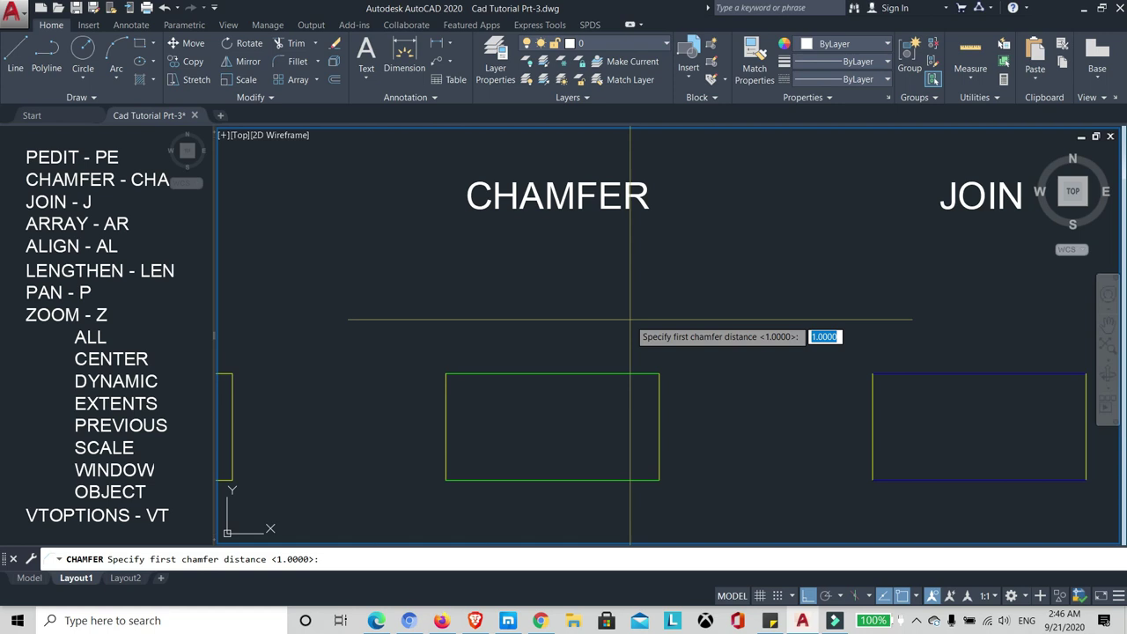
{"action": "key", "text": "Return"}
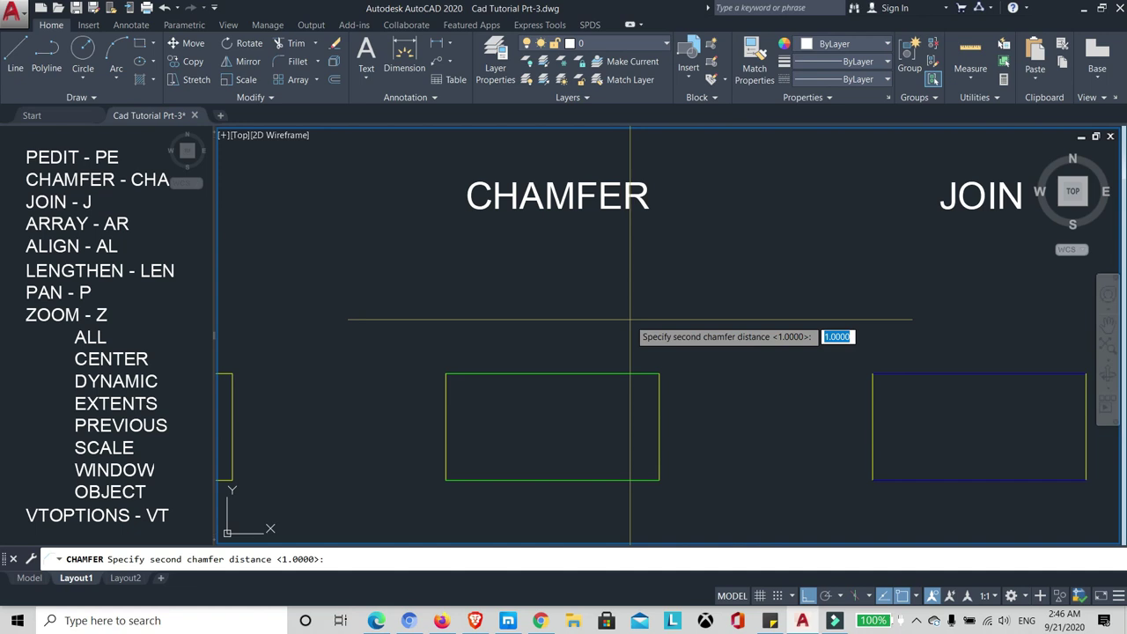
{"action": "key", "text": "Return"}
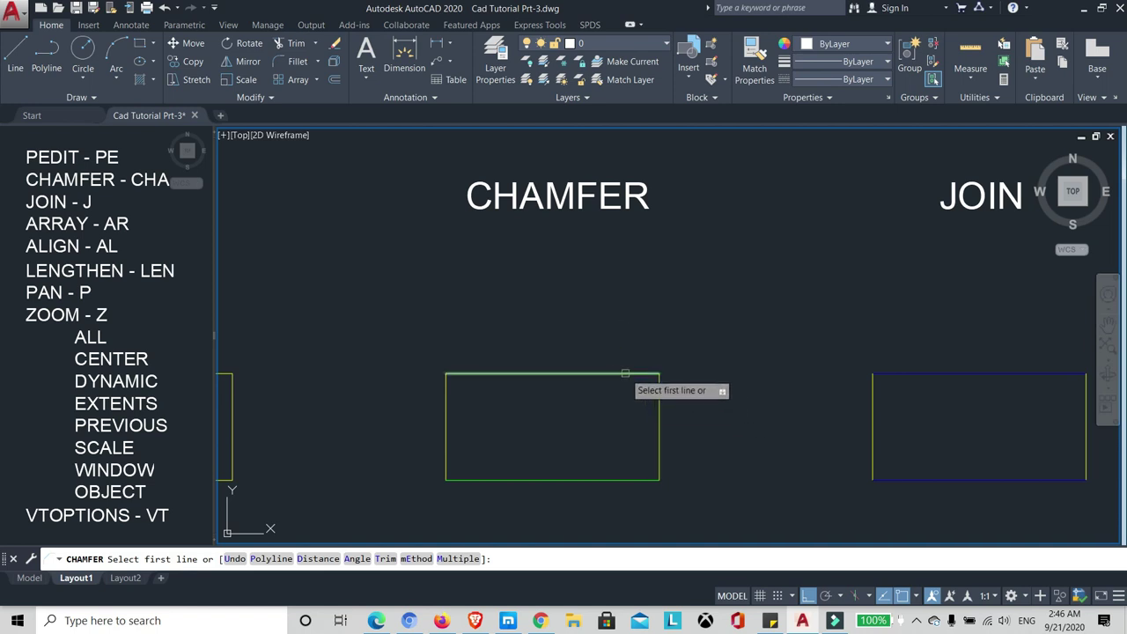
{"action": "left_click", "coordinate": [623, 375]}
{"action": "left_click", "coordinate": [657, 407]}
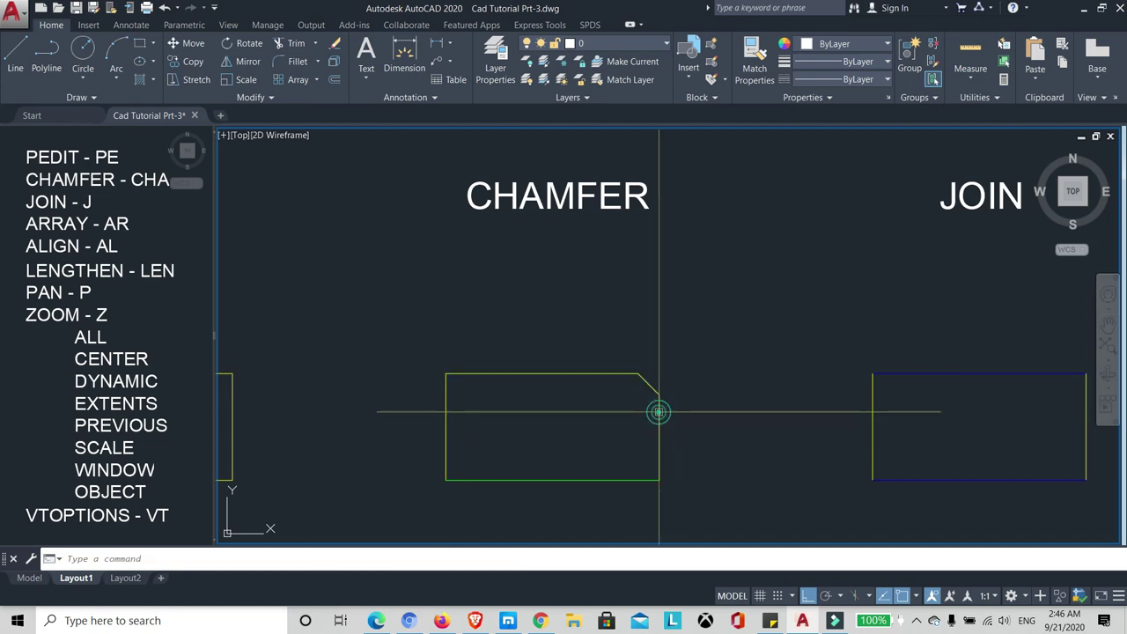
{"action": "scroll", "coordinate": [603, 419], "scroll_direction": "up", "scroll_amount": 2}
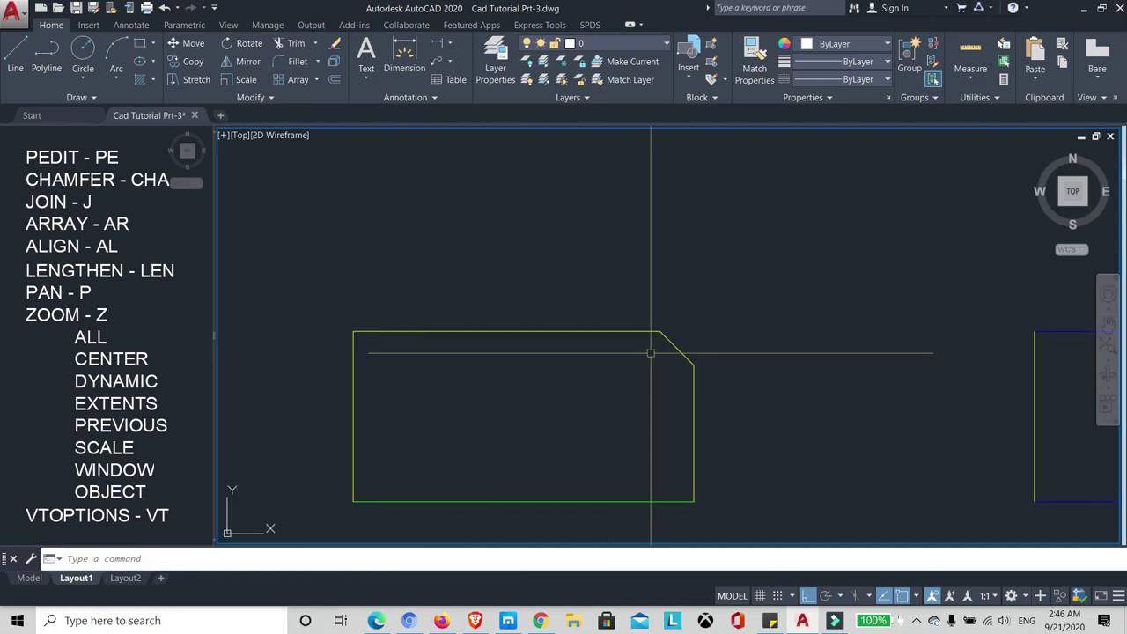
{"action": "scroll", "coordinate": [581, 370], "scroll_direction": "down", "scroll_amount": 2}
{"action": "middle_click_drag", "start_coordinate": [582, 421], "coordinate": [579, 405]}
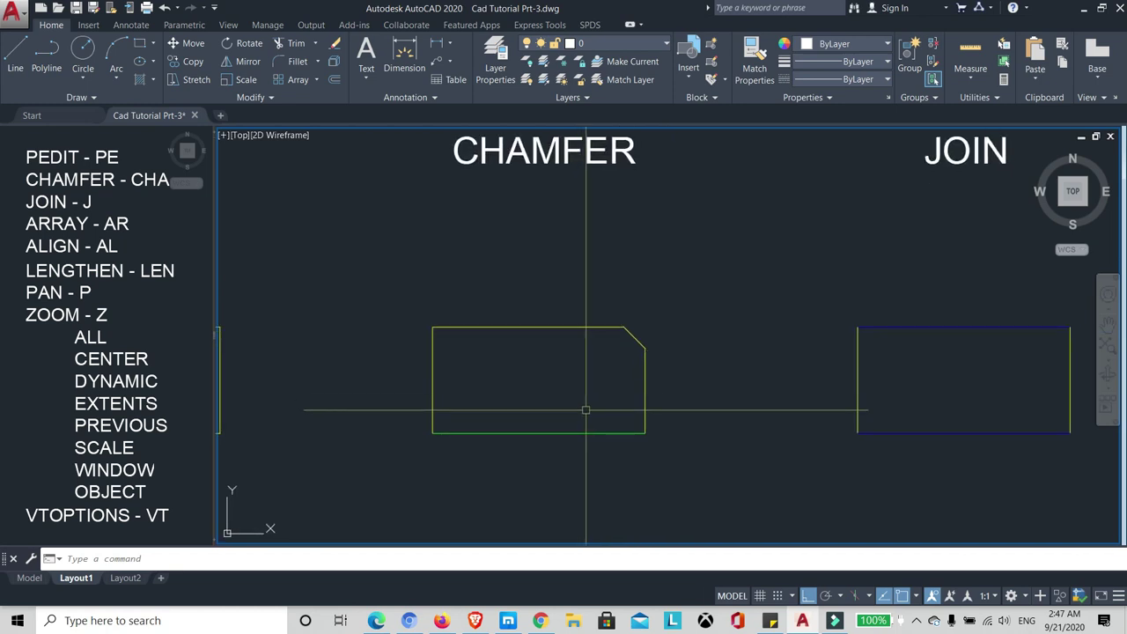
{"action": "scroll", "coordinate": [583, 407], "scroll_direction": "up", "scroll_amount": 2}
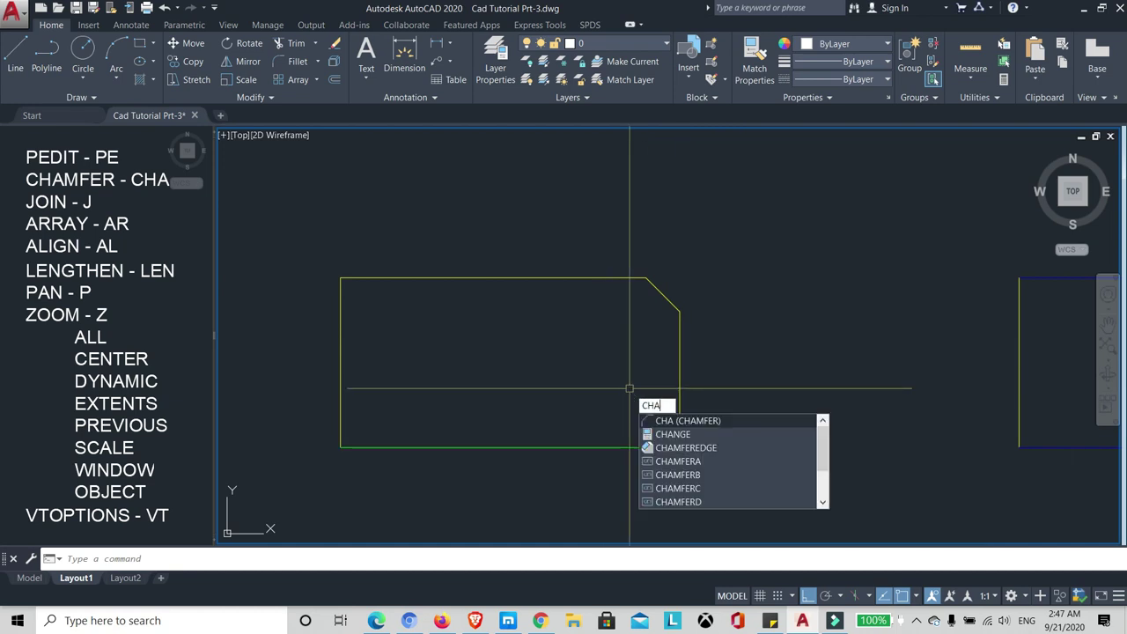
Step: Chamfer the bottom-right corner with distances 2 and 3, picking the right then bottom edge
{"action": "key", "text": "Return"}
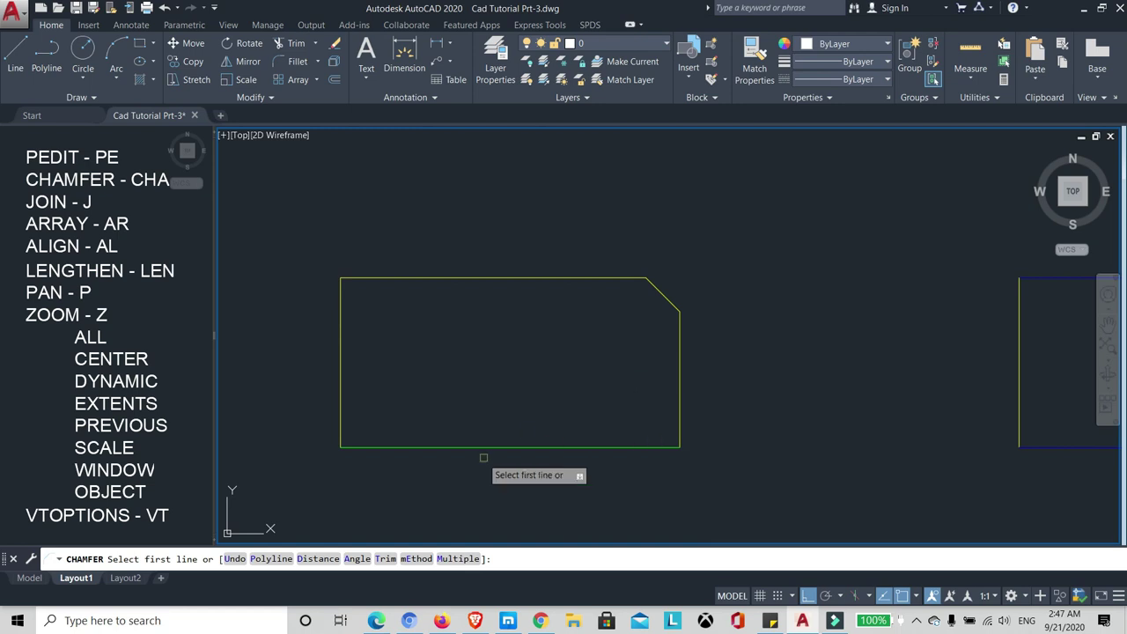
{"action": "left_click", "coordinate": [317, 558]}
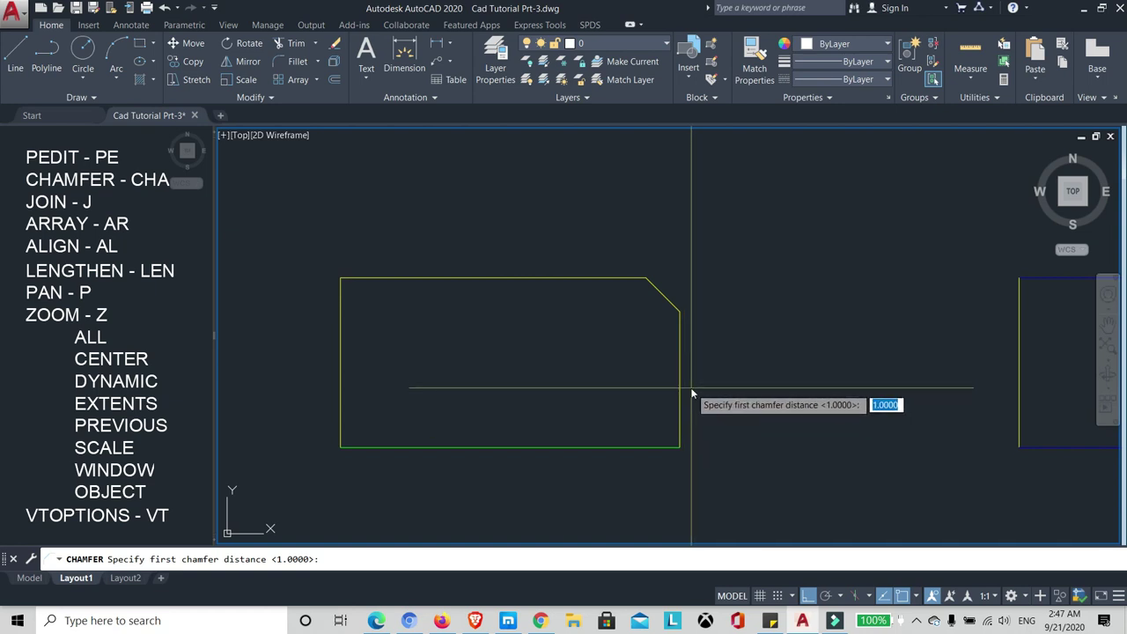
{"action": "key", "text": "Return"}
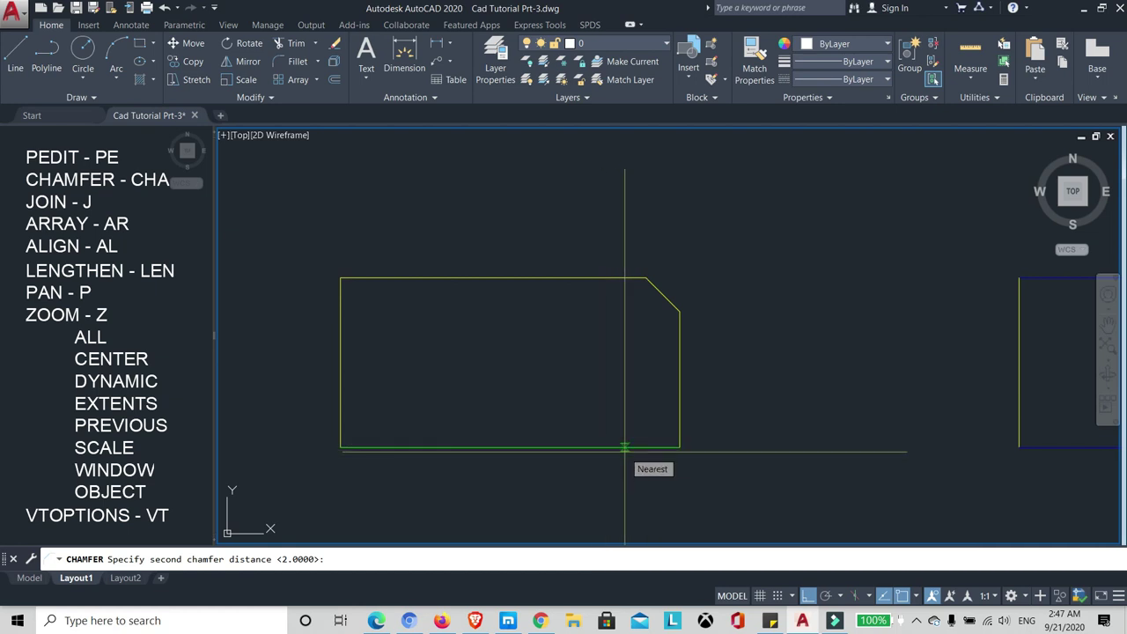
{"action": "type", "text": "3"}
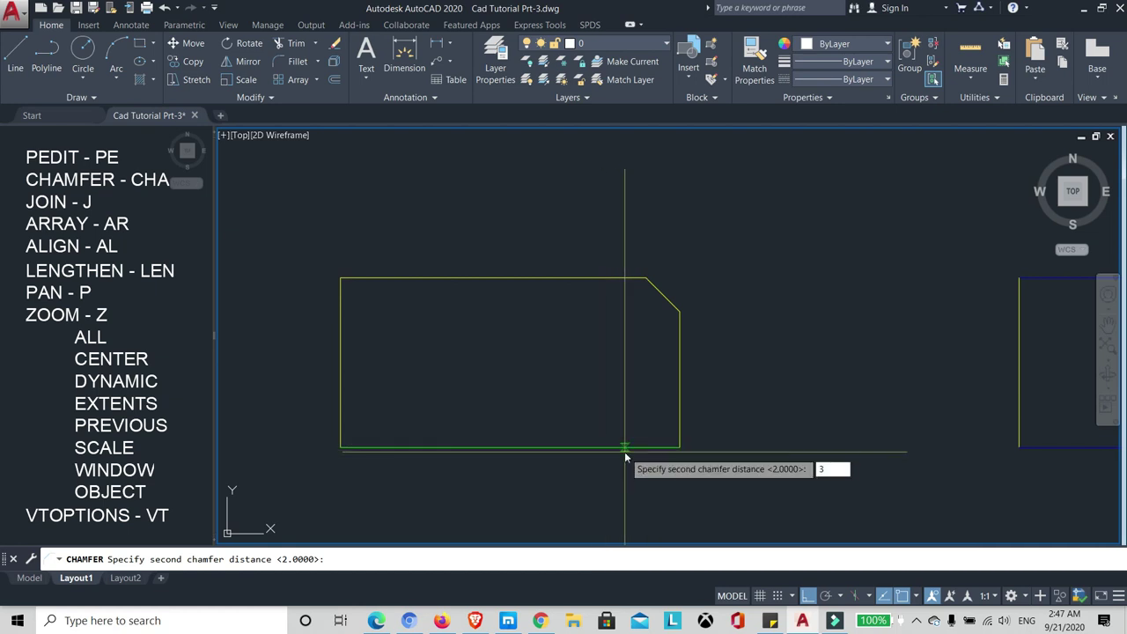
{"action": "key", "text": "Return"}
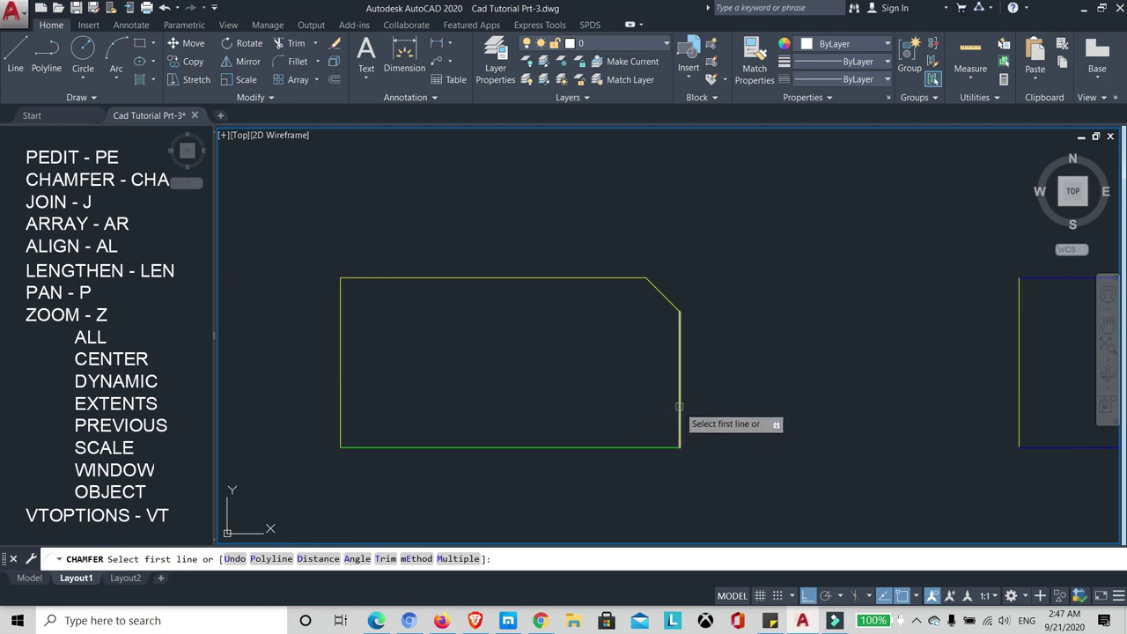
{"action": "left_click", "coordinate": [679, 407]}
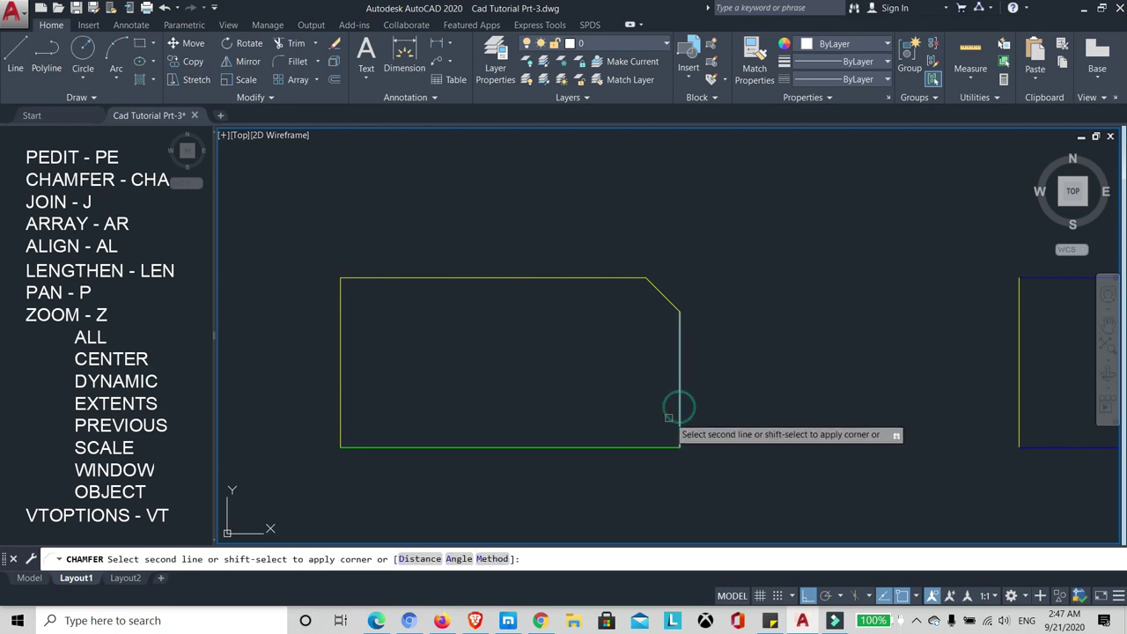
{"action": "left_click", "coordinate": [553, 447]}
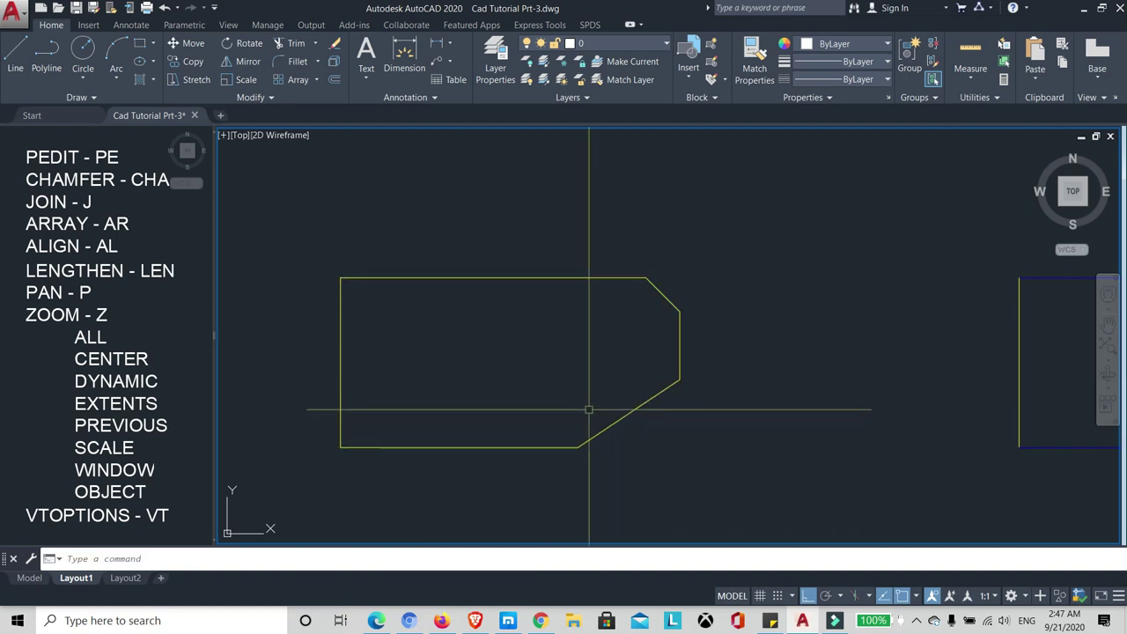
Step: Dimension the lower chamfer with a 3.00 horizontal and a 2.00 vertical linear dimension
{"action": "scroll", "coordinate": [629, 352], "scroll_direction": "up", "scroll_amount": 2}
{"action": "scroll", "coordinate": [604, 397], "scroll_direction": "down", "scroll_amount": 2}
{"action": "scroll", "coordinate": [606, 359], "scroll_direction": "up", "scroll_amount": 2}
{"action": "scroll", "coordinate": [655, 363], "scroll_direction": "down", "scroll_amount": 2}
{"action": "scroll", "coordinate": [655, 364], "scroll_direction": "up", "scroll_amount": 2}
{"action": "scroll", "coordinate": [592, 382], "scroll_direction": "down", "scroll_amount": 2}
{"action": "scroll", "coordinate": [592, 381], "scroll_direction": "up", "scroll_amount": 2}
{"action": "scroll", "coordinate": [657, 369], "scroll_direction": "down", "scroll_amount": 2}
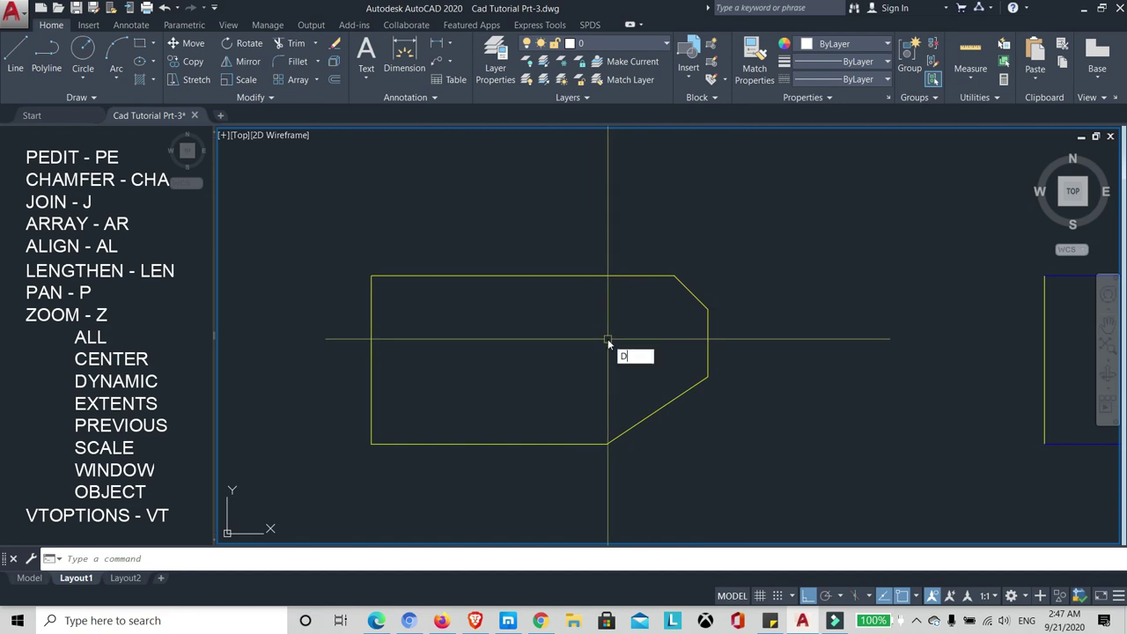
{"action": "type", "text": "LI"}
{"action": "key", "text": "Return"}
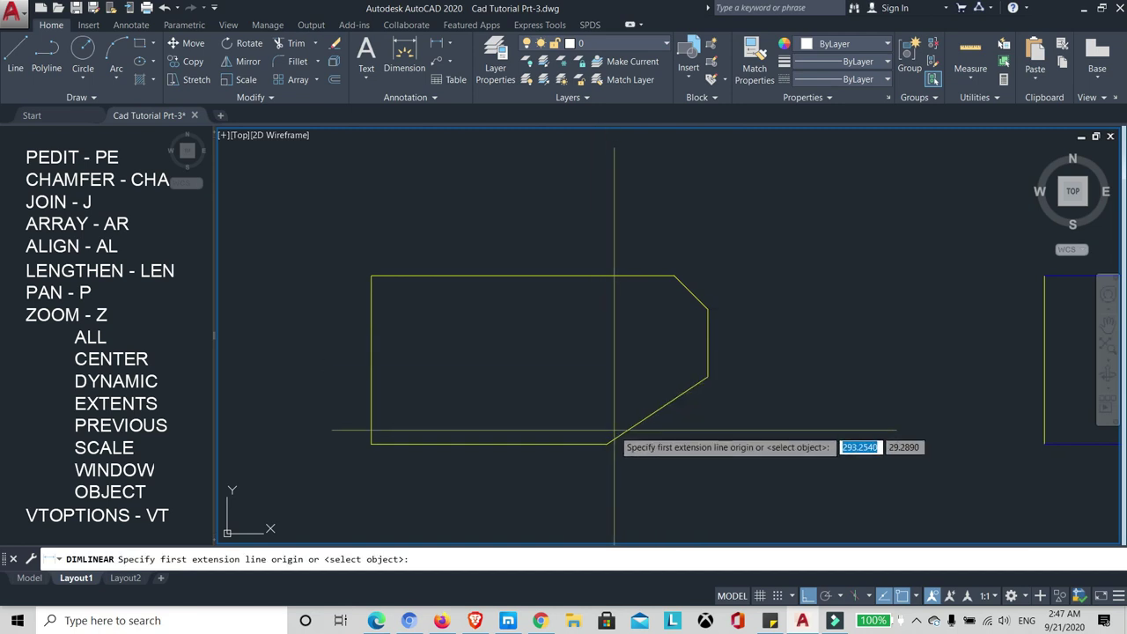
{"action": "left_click", "coordinate": [607, 443]}
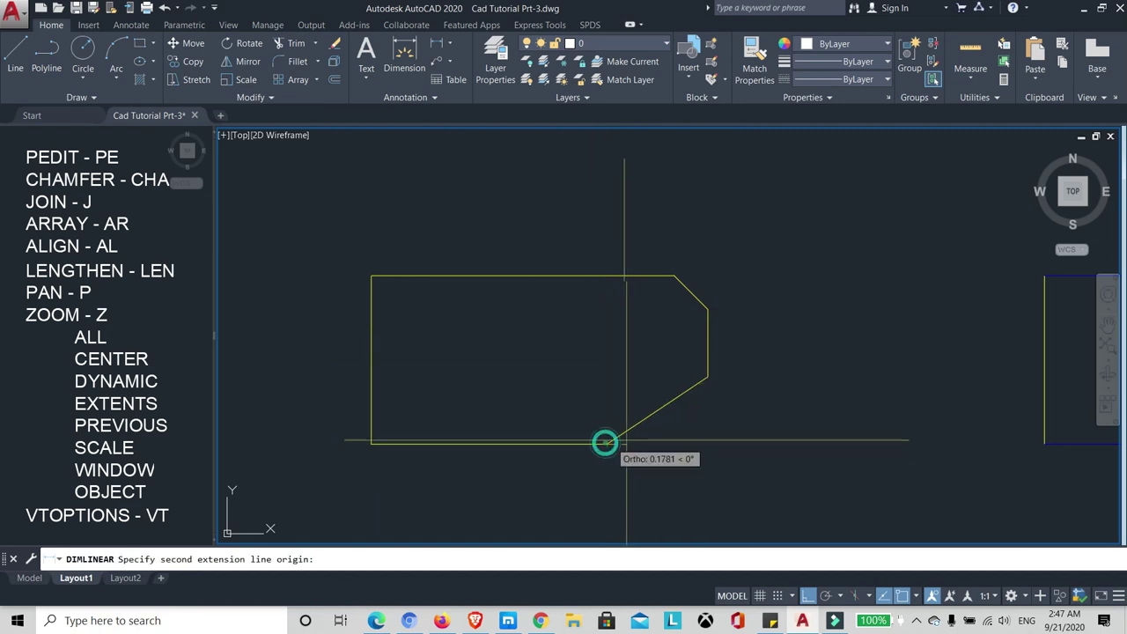
{"action": "left_click", "coordinate": [708, 377]}
{"action": "left_click", "coordinate": [682, 500]}
{"action": "key", "text": "Return"}
{"action": "left_click", "coordinate": [607, 443]}
{"action": "left_click", "coordinate": [708, 377]}
{"action": "left_click", "coordinate": [784, 395]}
Step: Add 1.00 horizontal and 1.00 vertical linear dimensions to the upper chamfer
{"action": "key", "text": "Return"}
{"action": "left_click", "coordinate": [673, 276]}
{"action": "left_click", "coordinate": [707, 309]}
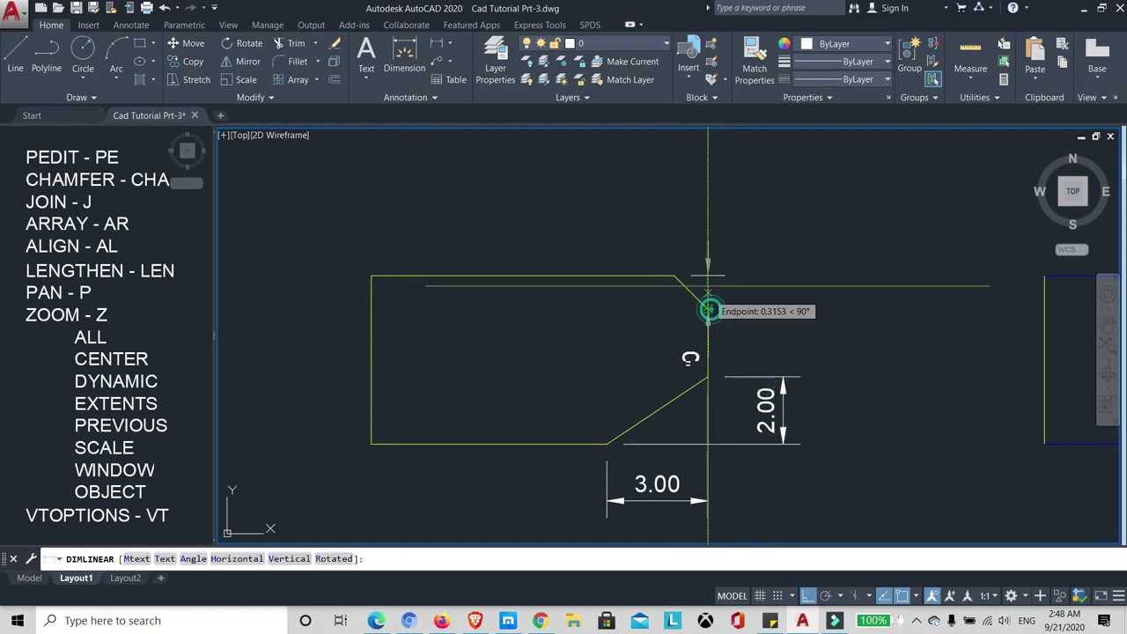
{"action": "left_click", "coordinate": [686, 235]}
{"action": "key", "text": "Return"}
{"action": "left_click", "coordinate": [708, 306]}
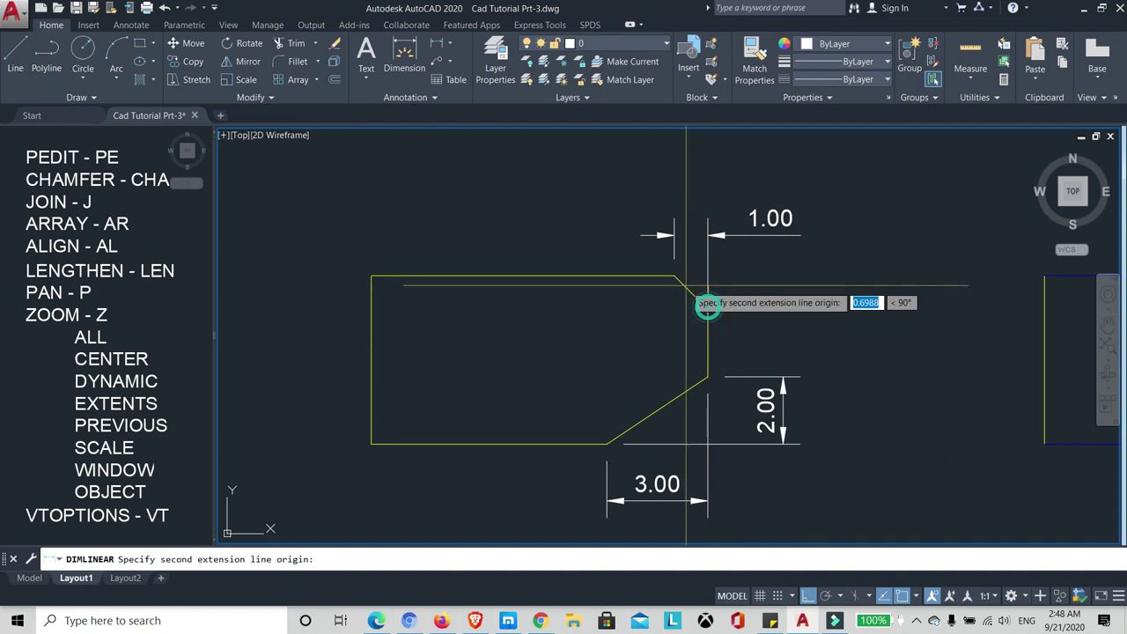
{"action": "left_click", "coordinate": [674, 277]}
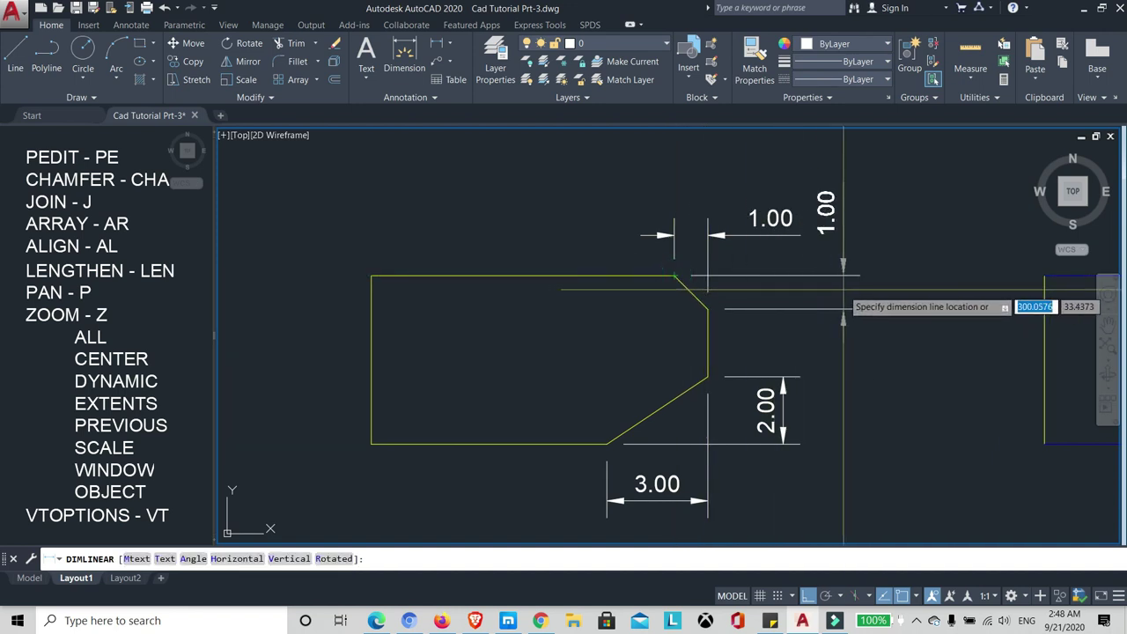
{"action": "left_click", "coordinate": [844, 289]}
{"action": "scroll", "coordinate": [606, 273], "scroll_direction": "down", "scroll_amount": 3}
{"action": "scroll", "coordinate": [621, 312], "scroll_direction": "down", "scroll_amount": 2}
{"action": "scroll", "coordinate": [621, 313], "scroll_direction": "up", "scroll_amount": 2}
Step: Window-select the JOIN rectangle's four edge lines and join them into one outline
{"action": "middle_click_drag", "start_coordinate": [923, 244], "coordinate": [688, 286]}
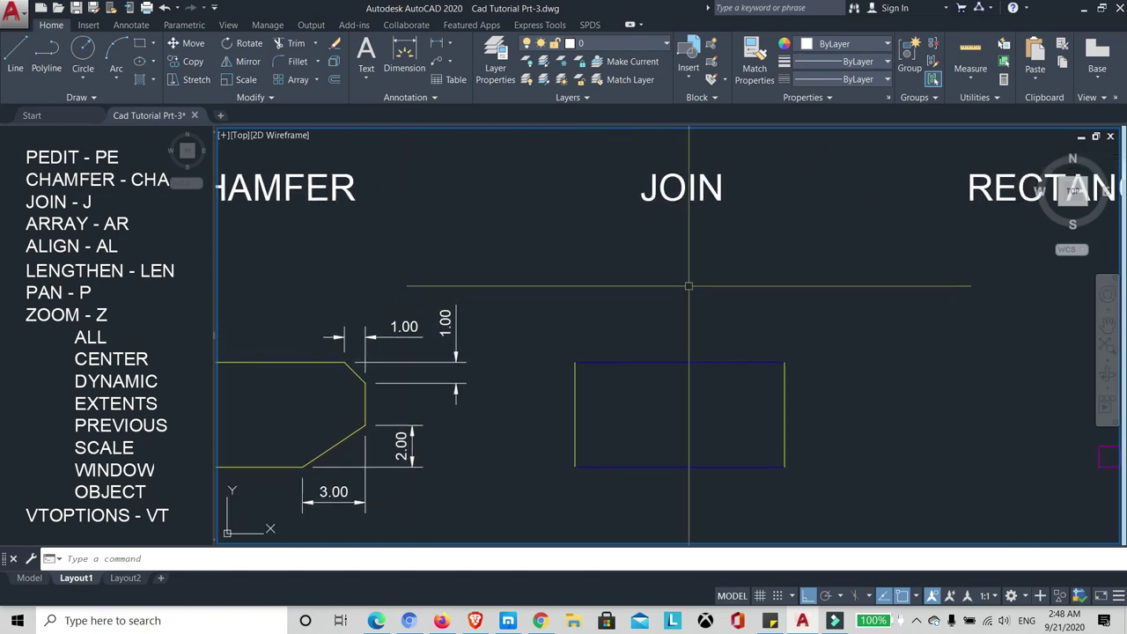
{"action": "middle_click_drag", "start_coordinate": [669, 297], "coordinate": [674, 301]}
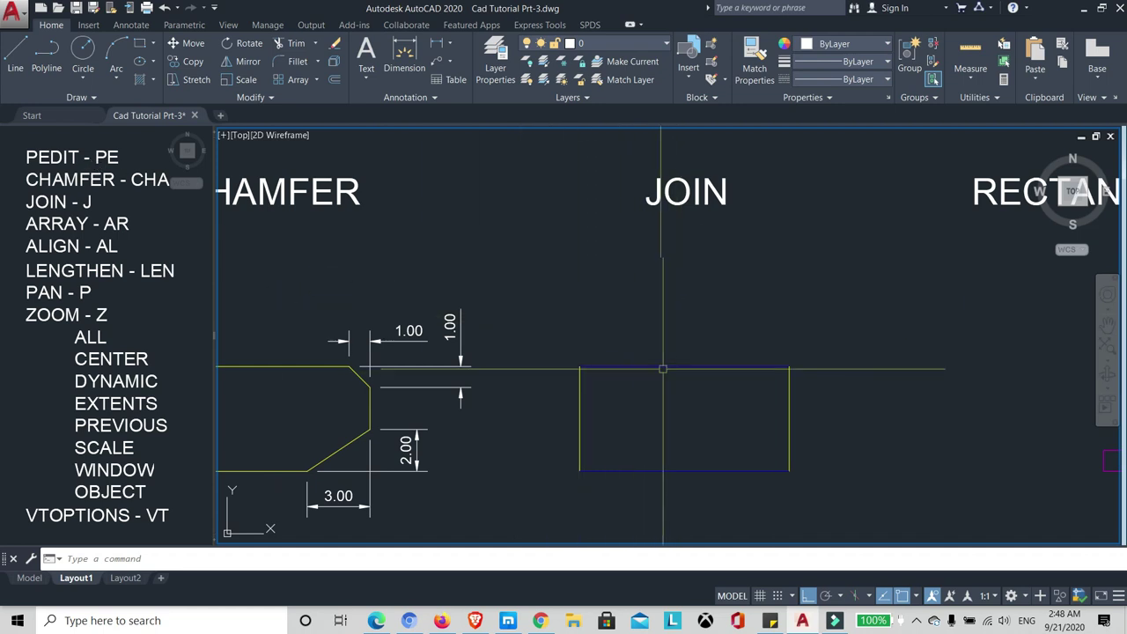
{"action": "middle_click_drag", "start_coordinate": [645, 363], "coordinate": [676, 359]}
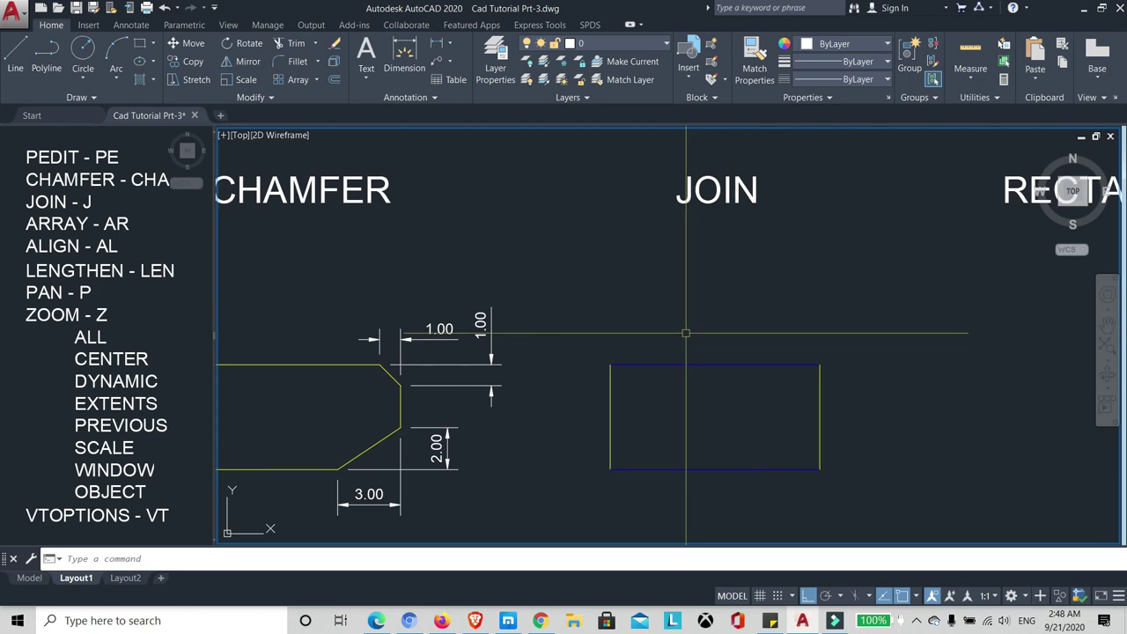
{"action": "type", "text": "J"}
{"action": "key", "text": "Return"}
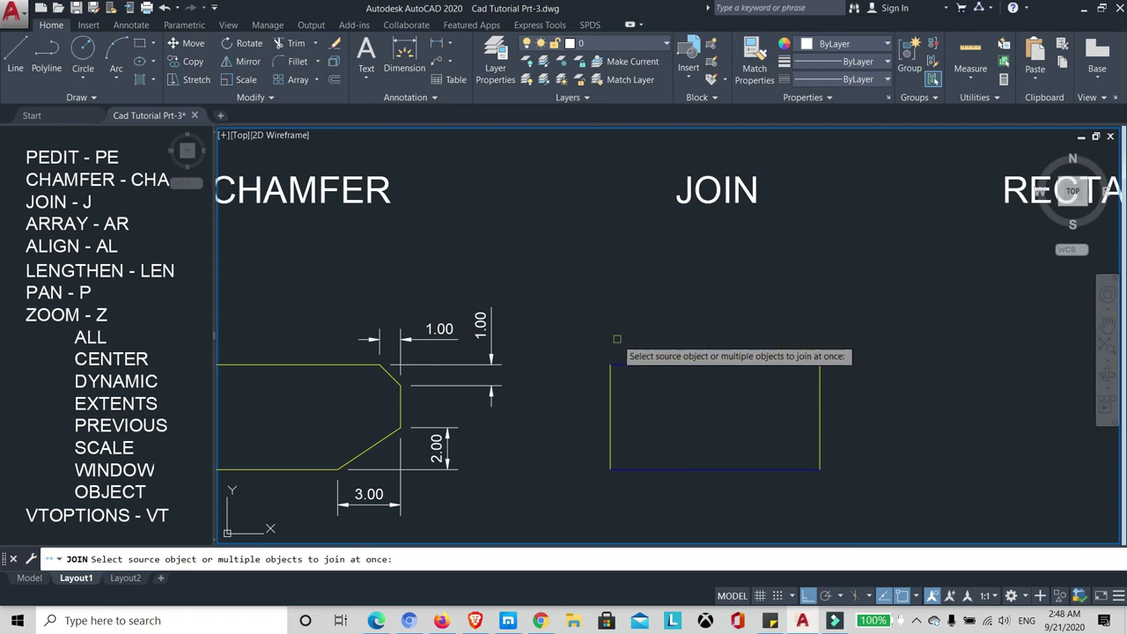
{"action": "left_click", "coordinate": [558, 303]}
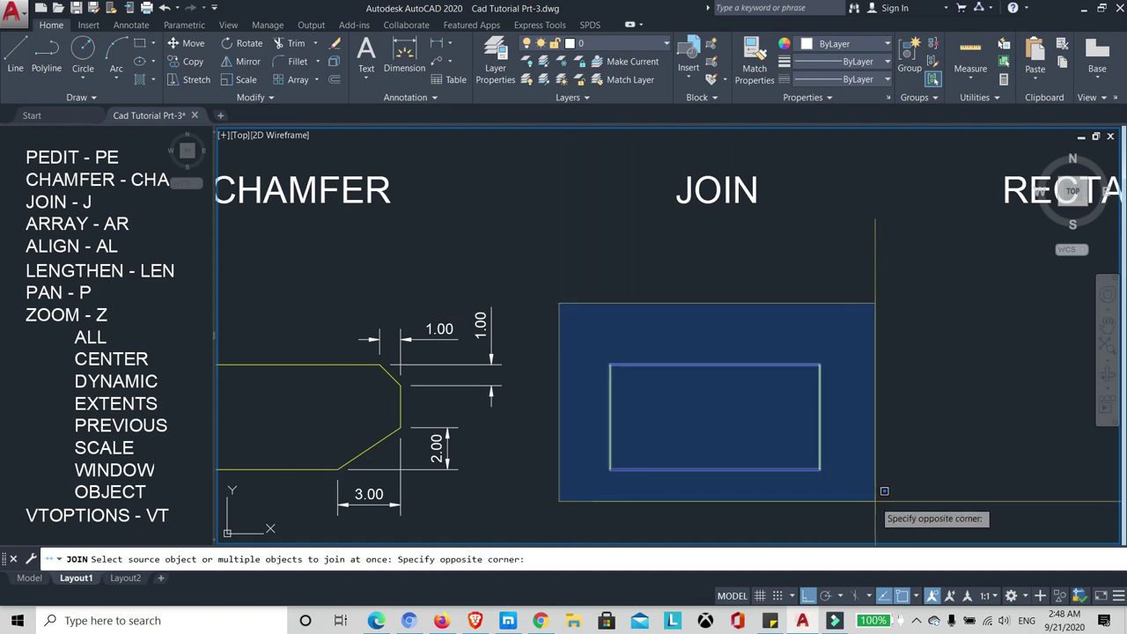
{"action": "left_click", "coordinate": [884, 490]}
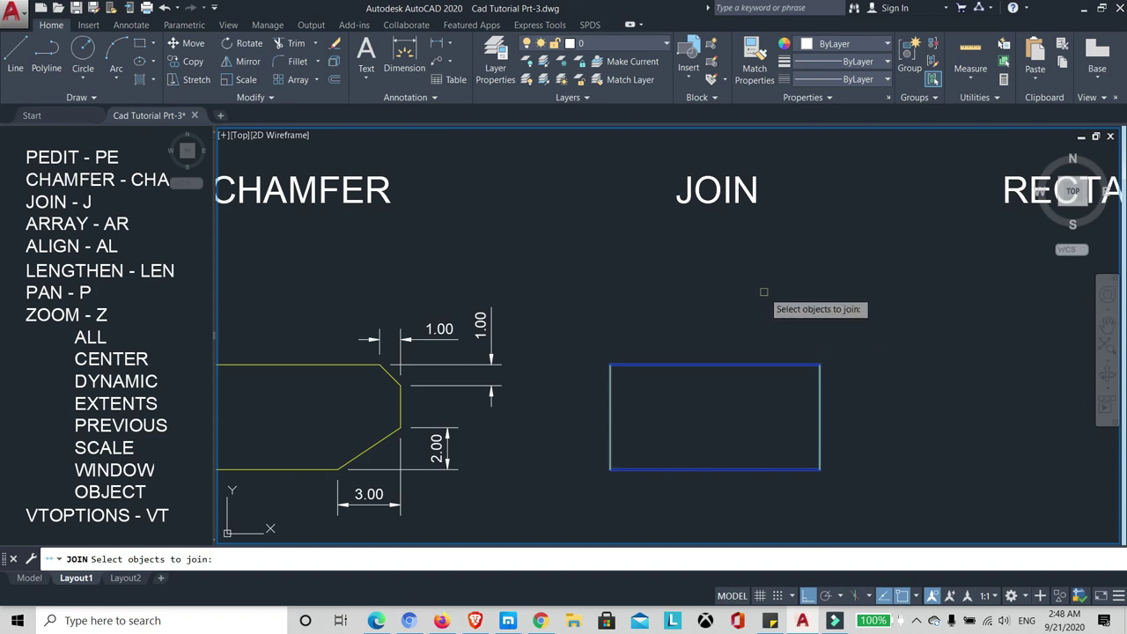
{"action": "key", "text": "Escape"}
{"action": "mouse_move", "coordinate": [767, 284]}
{"action": "middle_mouse_down"}
{"action": "mouse_move", "coordinate": [566, 277]}
{"action": "mouse_move", "coordinate": [637, 282]}
{"action": "middle_mouse_up"}
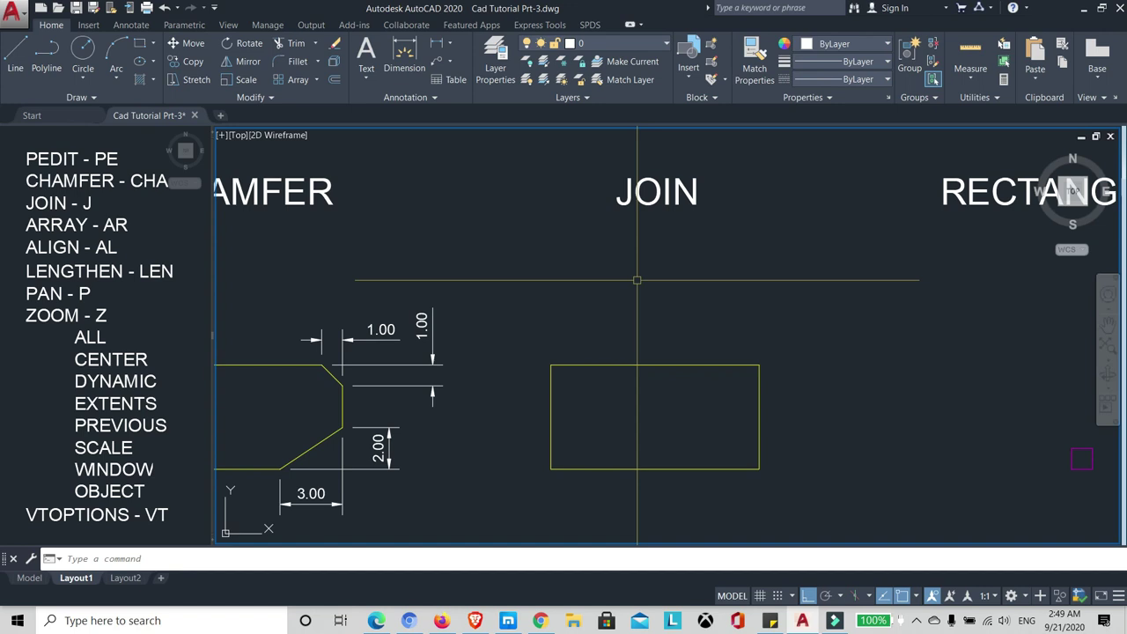
Step: Inspect the JOIN rectangle in Properties to confirm it is a closed polyline, then deselect
{"action": "type", "text": "MO"}
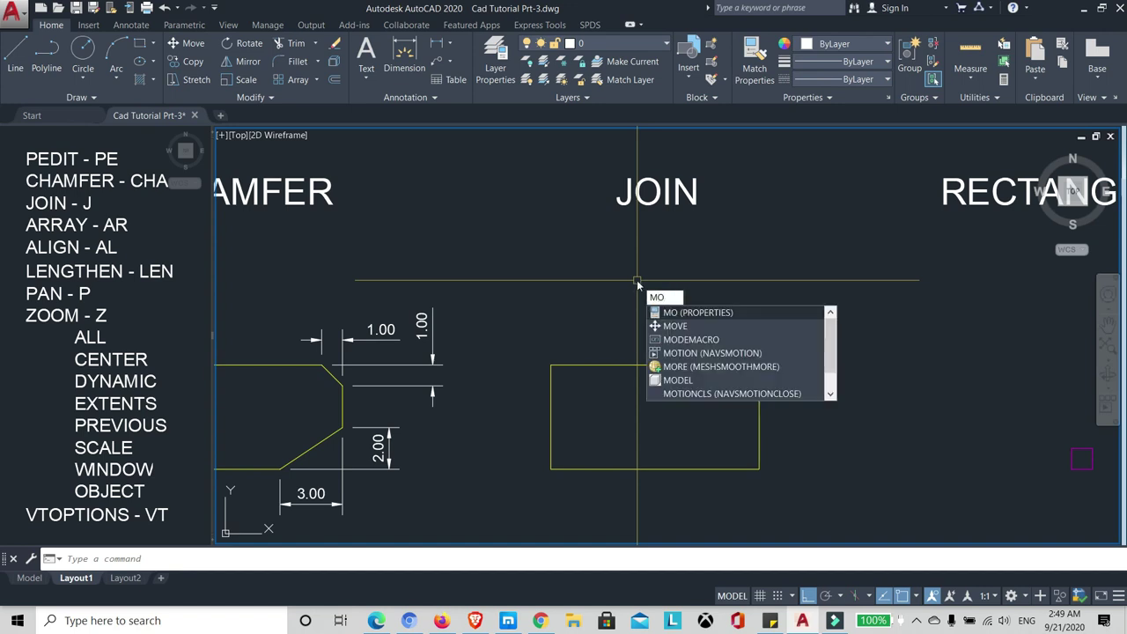
{"action": "key", "text": "Return"}
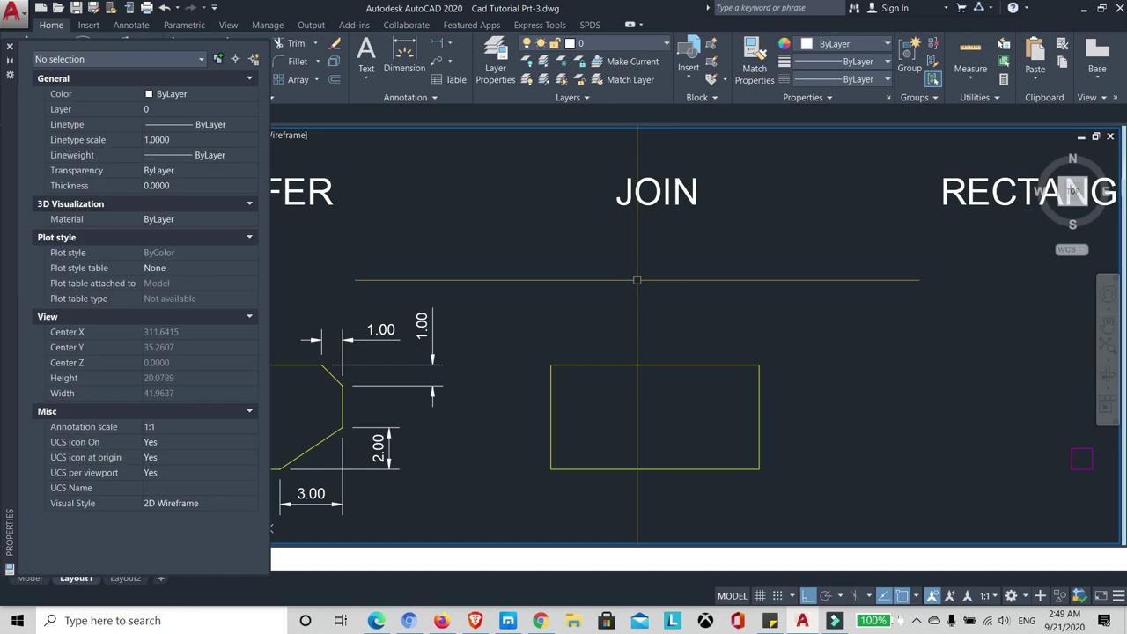
{"action": "left_click", "coordinate": [640, 364]}
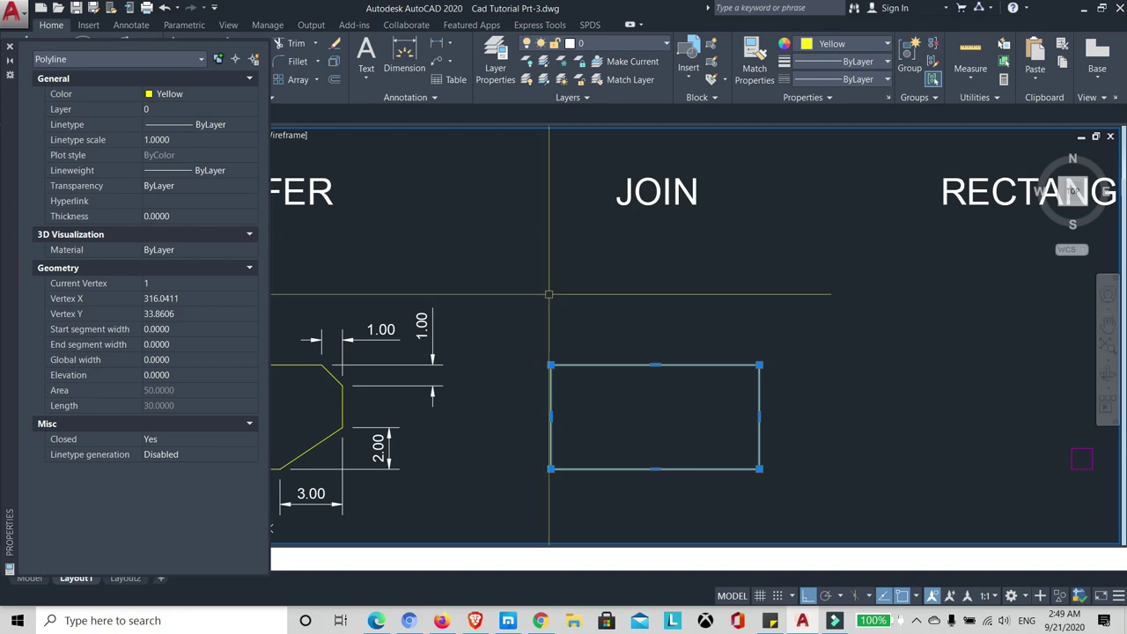
{"action": "key", "text": "Escape"}
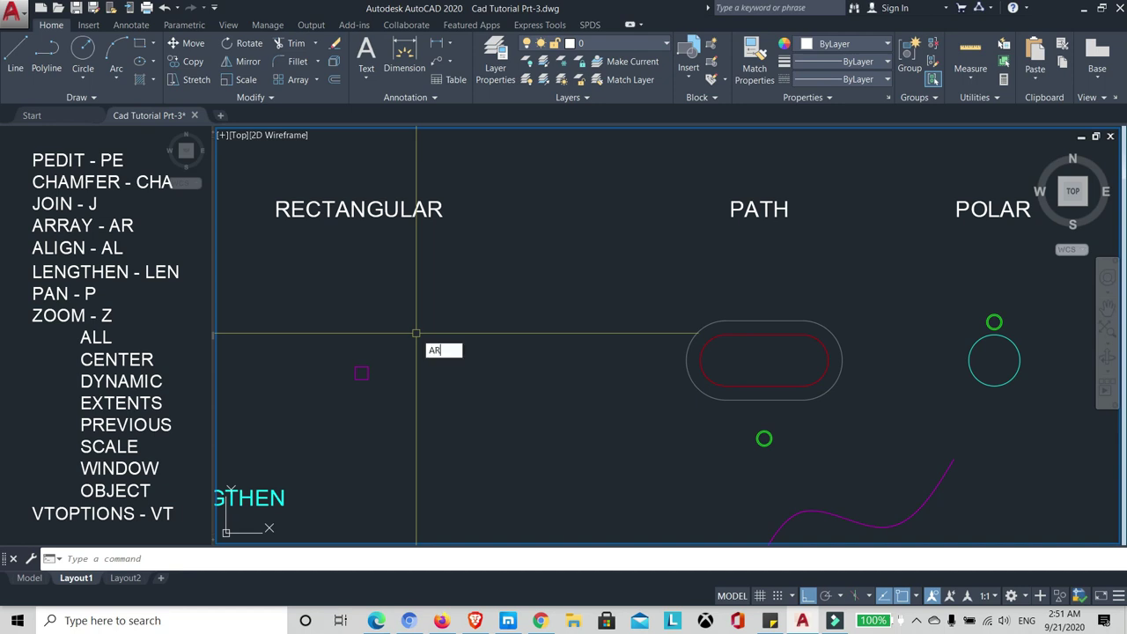
Step: Array the small square into a rectangular grid of 4 columns by 3 rows, 1.5000 apart
{"action": "key", "text": "Return"}
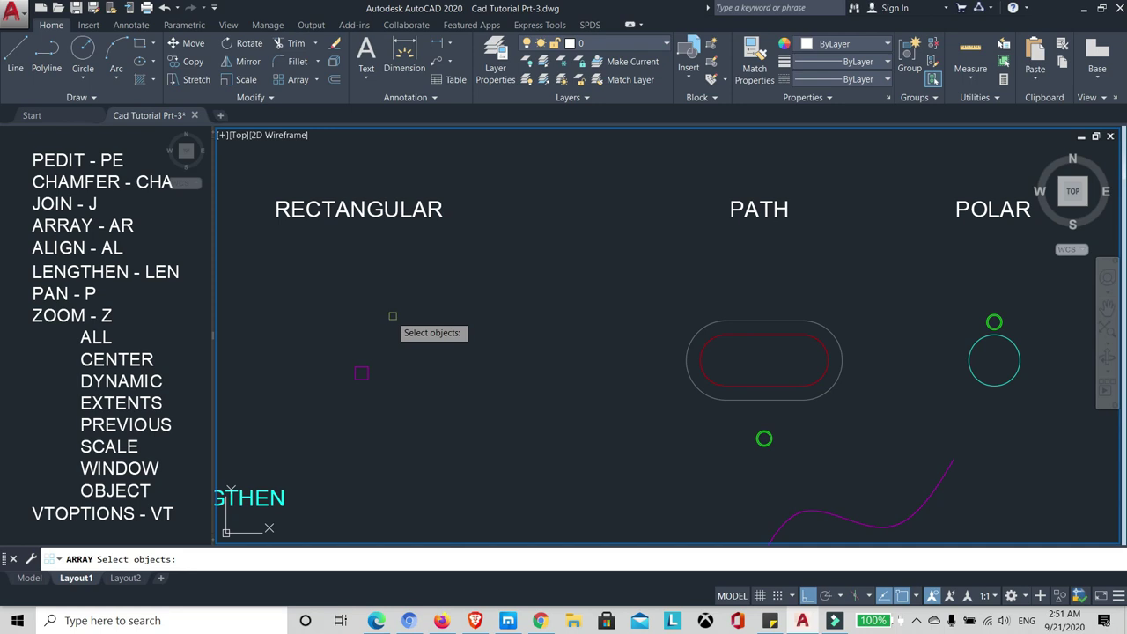
{"action": "left_click", "coordinate": [333, 351]}
{"action": "left_click", "coordinate": [394, 403]}
{"action": "key", "text": "Return"}
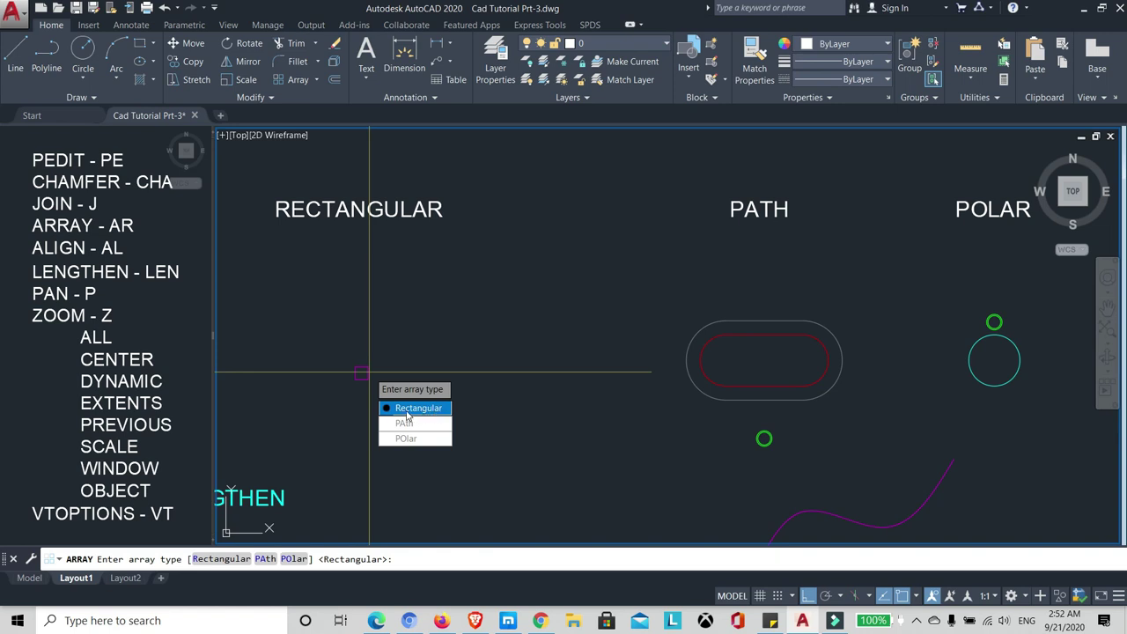
{"action": "left_click", "coordinate": [408, 415]}
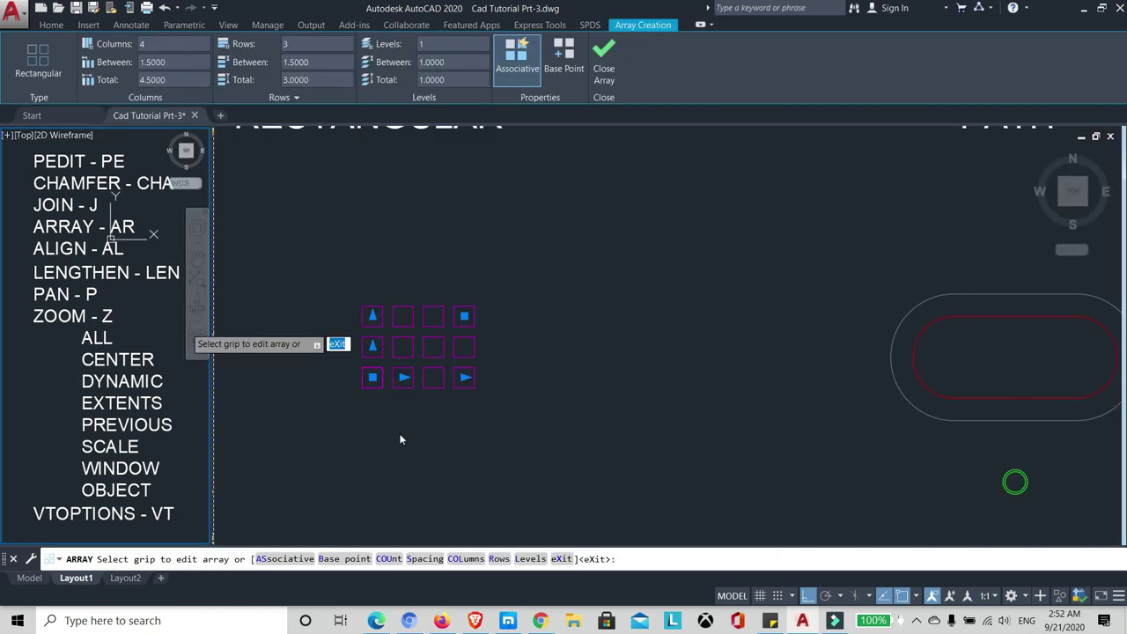
{"action": "scroll", "coordinate": [400, 397], "scroll_direction": "down", "scroll_amount": 1}
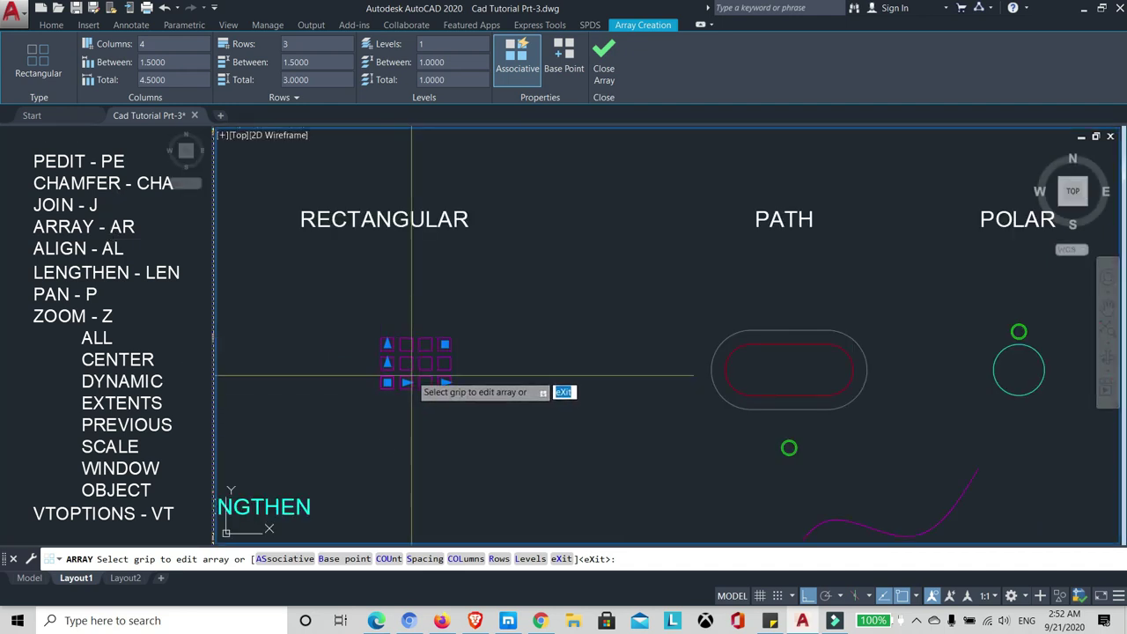
{"action": "scroll", "coordinate": [352, 353], "scroll_direction": "up", "scroll_amount": 1}
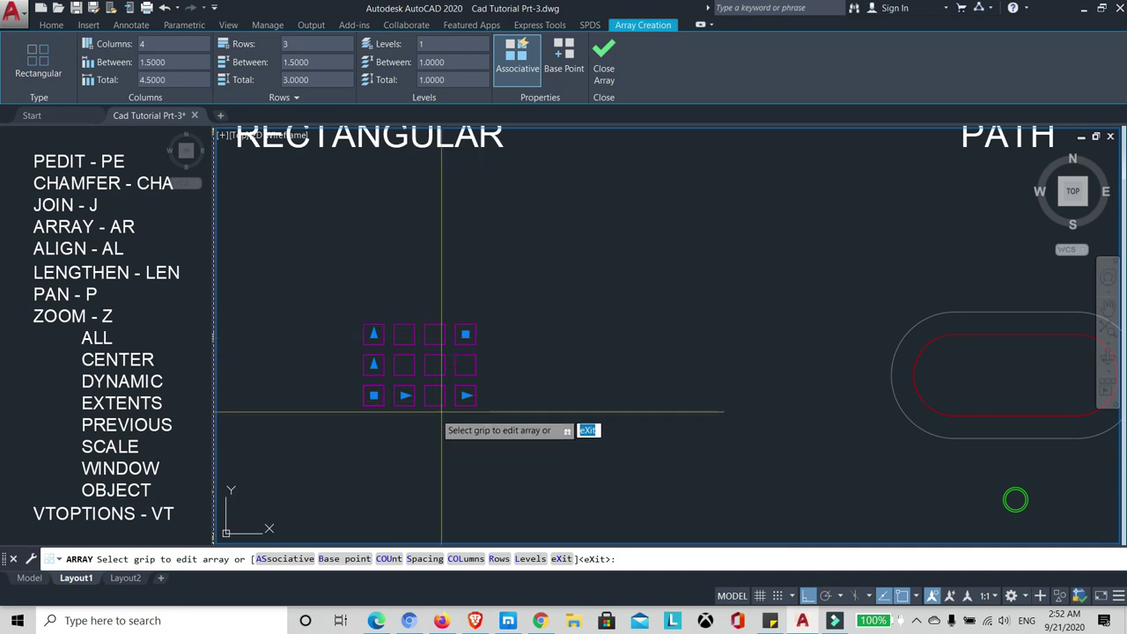
{"action": "scroll", "coordinate": [431, 412], "scroll_direction": "down", "scroll_amount": 1}
{"action": "scroll", "coordinate": [356, 364], "scroll_direction": "up", "scroll_amount": 1}
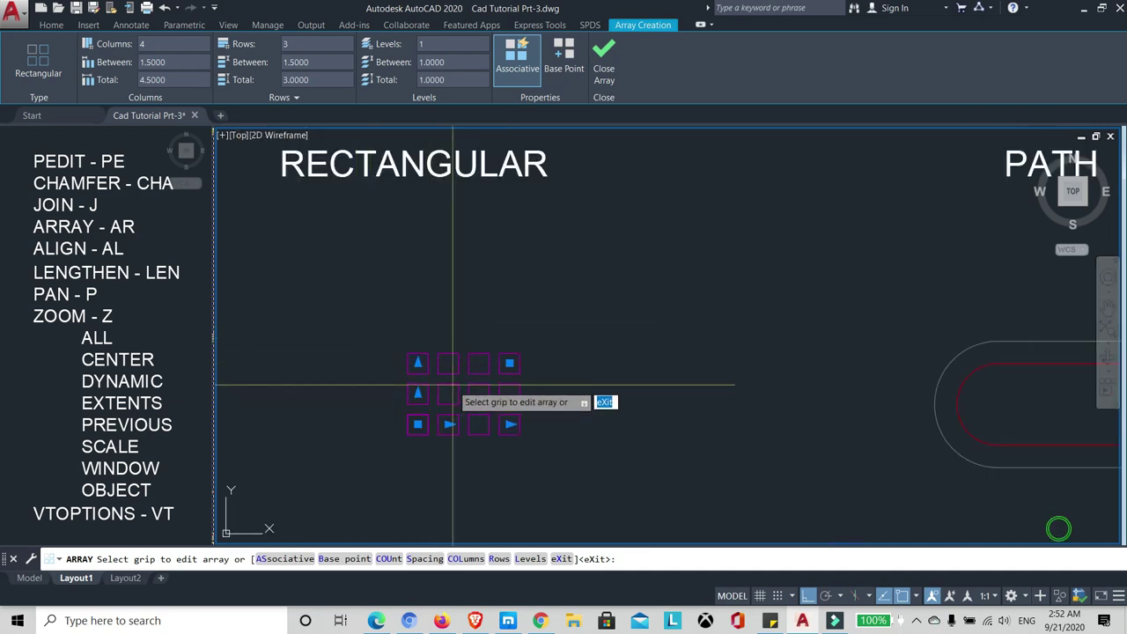
{"action": "key", "text": "Return"}
{"action": "scroll", "coordinate": [453, 384], "scroll_direction": "down", "scroll_amount": 1}
Step: Select the square array and change it to 10 columns and 5 rows
{"action": "scroll", "coordinate": [440, 374], "scroll_direction": "up", "scroll_amount": 1}
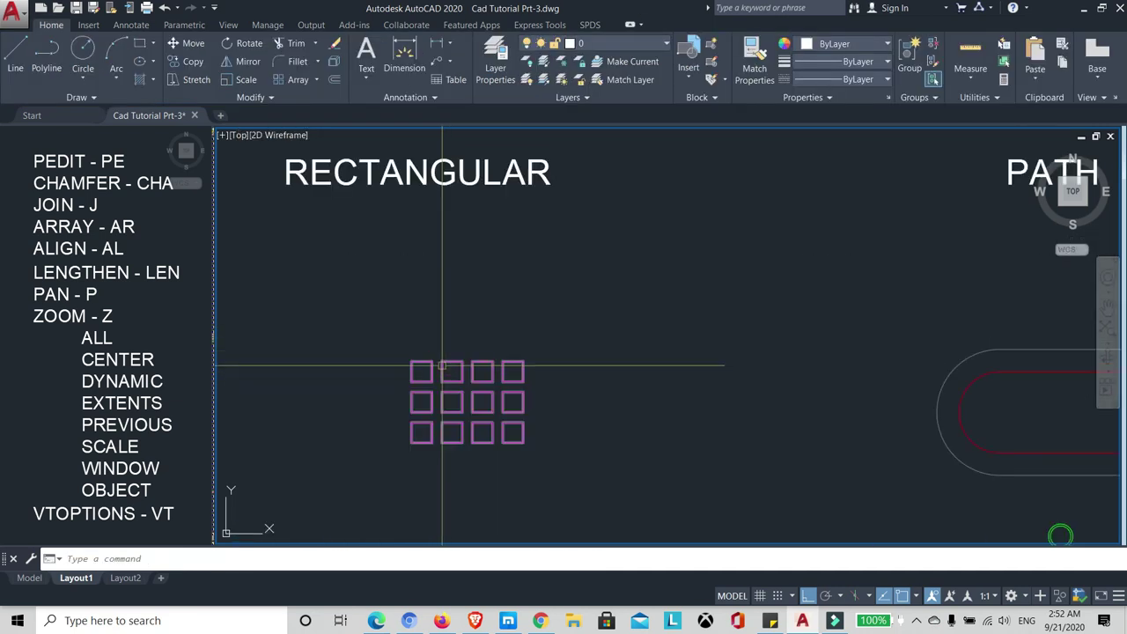
{"action": "left_click", "coordinate": [423, 371]}
{"action": "middle_click_drag", "start_coordinate": [495, 346], "coordinate": [503, 366]}
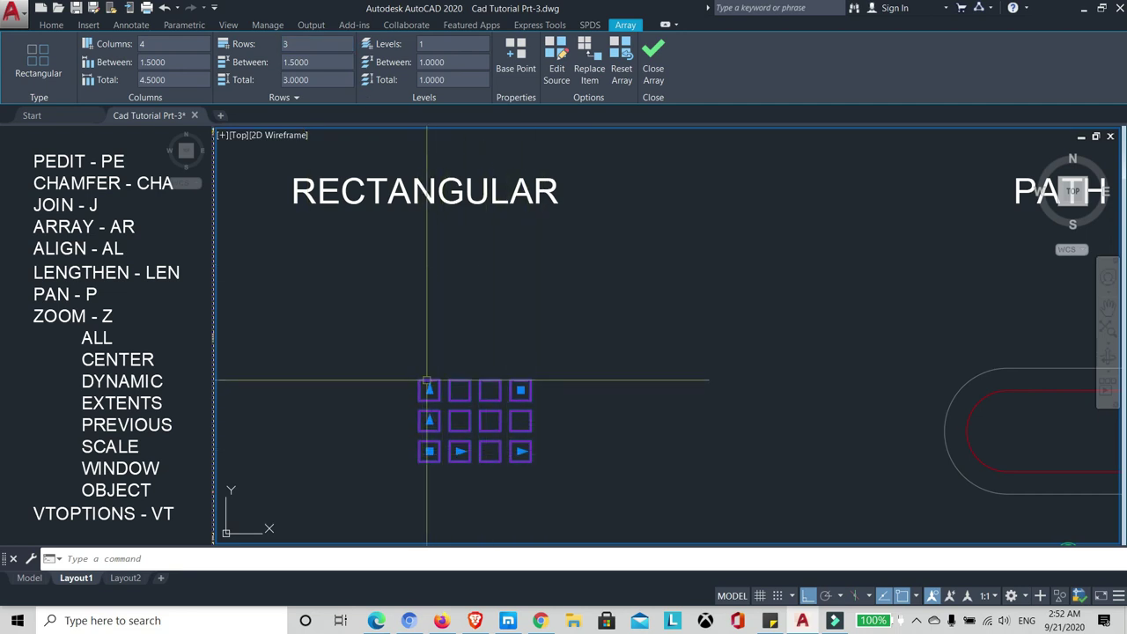
{"action": "scroll", "coordinate": [467, 352], "scroll_direction": "down", "scroll_amount": 1}
{"action": "scroll", "coordinate": [467, 352], "scroll_direction": "up", "scroll_amount": 1}
{"action": "middle_click_drag", "start_coordinate": [468, 334], "coordinate": [467, 339]}
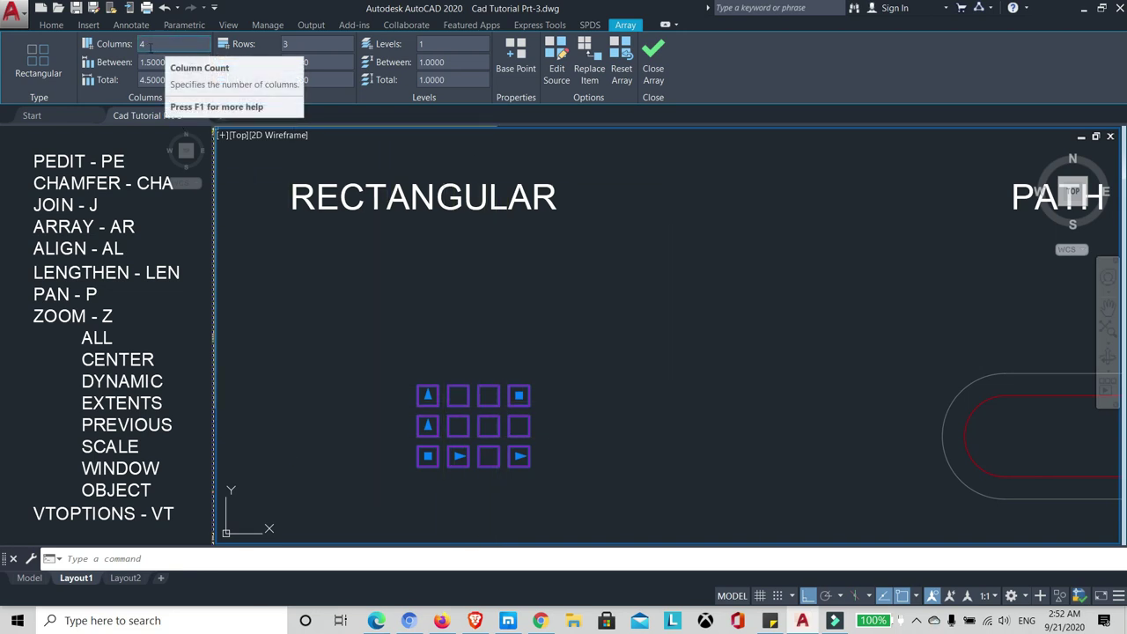
{"action": "left_click", "coordinate": [155, 44]}
{"action": "type", "text": "10"}
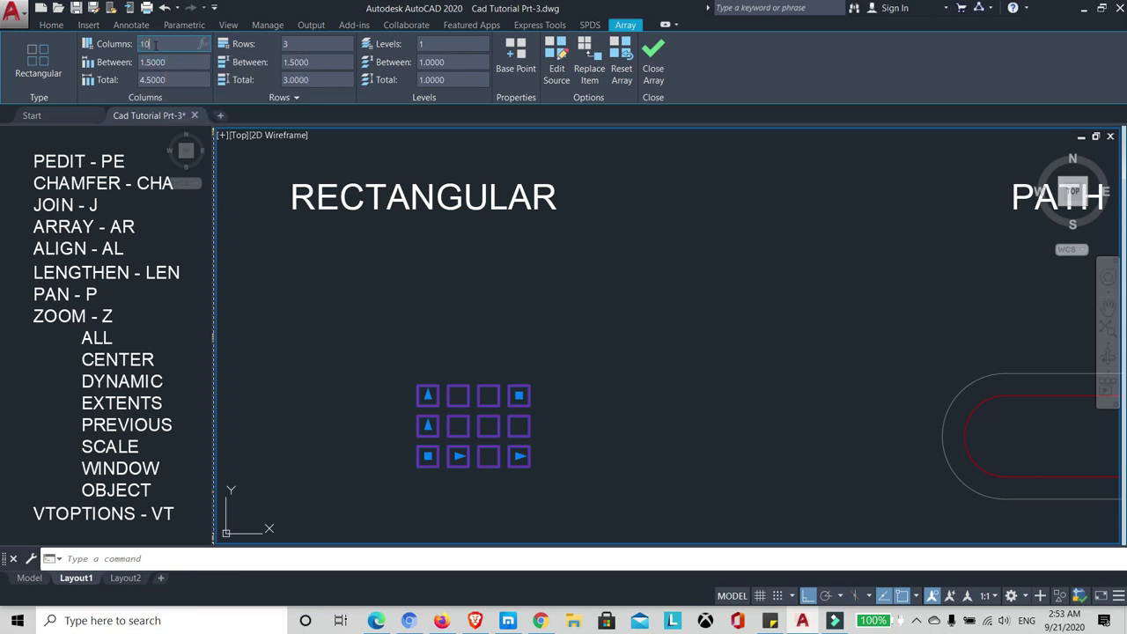
{"action": "key", "text": "Return"}
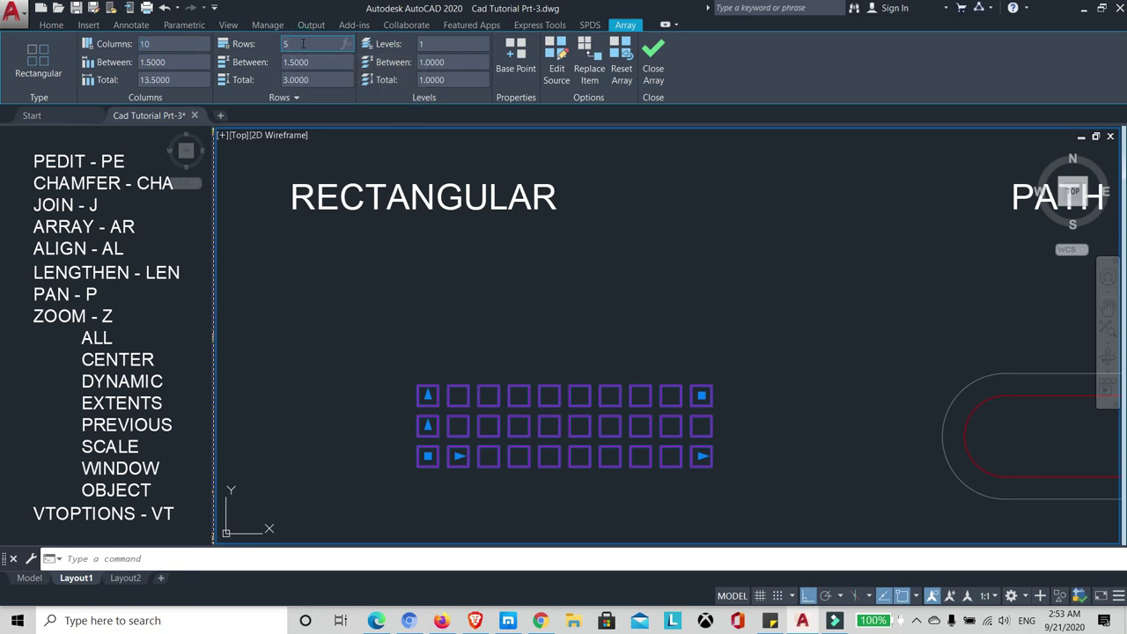
{"action": "key", "text": "Return"}
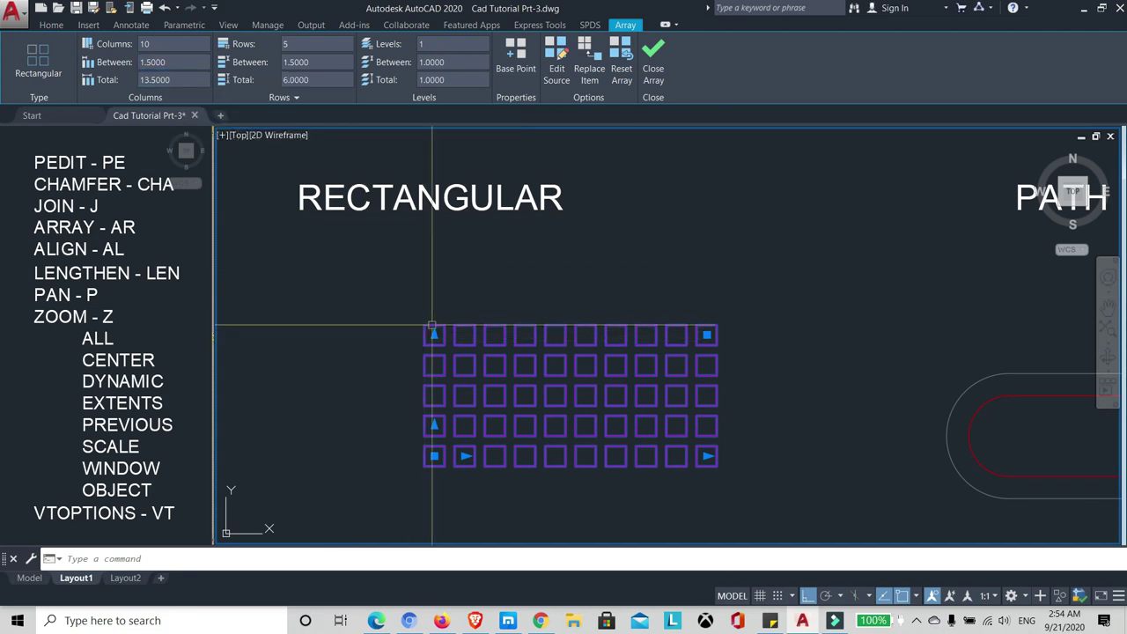
Step: Set the array's column and row spacing to 2, widening it to 18 by 8
{"action": "scroll", "coordinate": [424, 324], "scroll_direction": "up", "scroll_amount": 2}
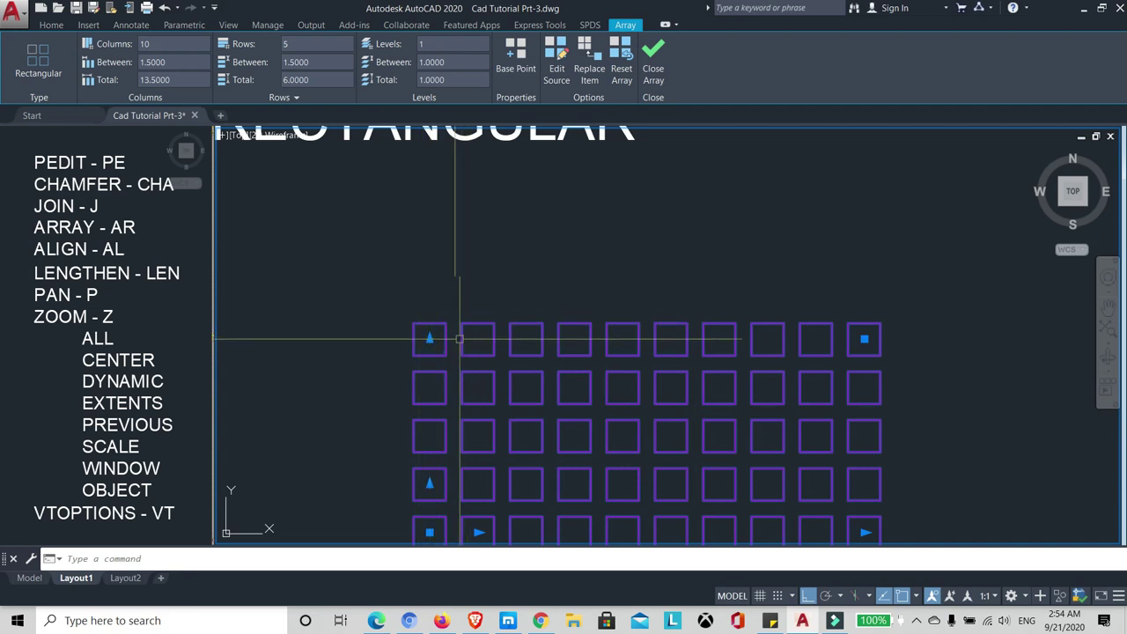
{"action": "scroll", "coordinate": [458, 331], "scroll_direction": "down", "scroll_amount": 2}
{"action": "type", "text": "2"}
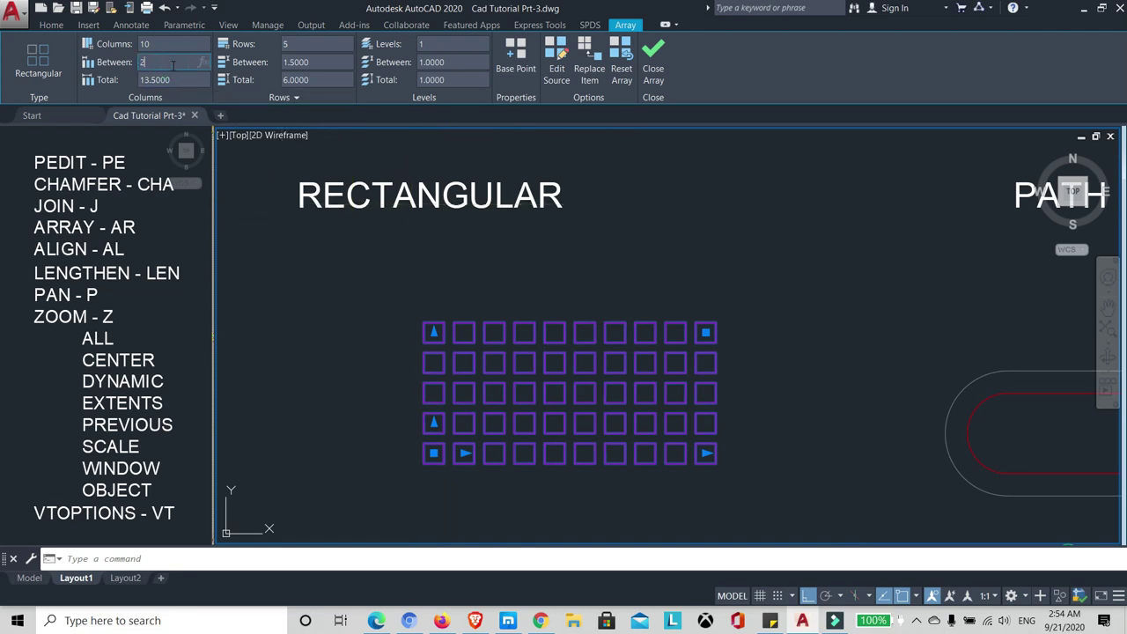
{"action": "left_click", "coordinate": [320, 64]}
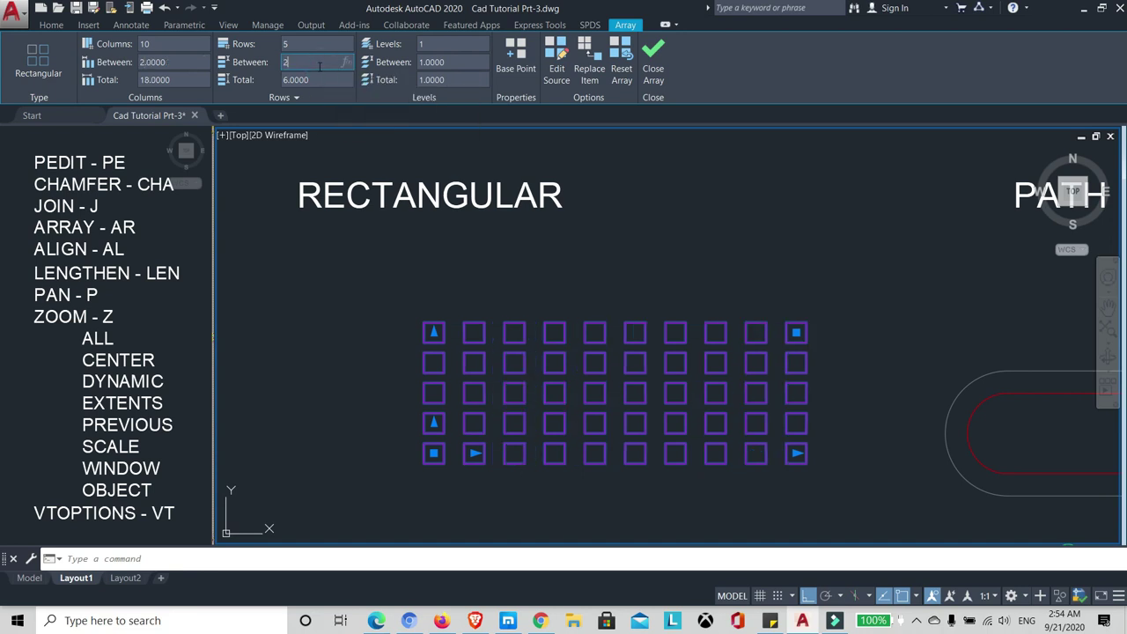
{"action": "key", "text": "Return"}
{"action": "left_click", "coordinate": [435, 257]}
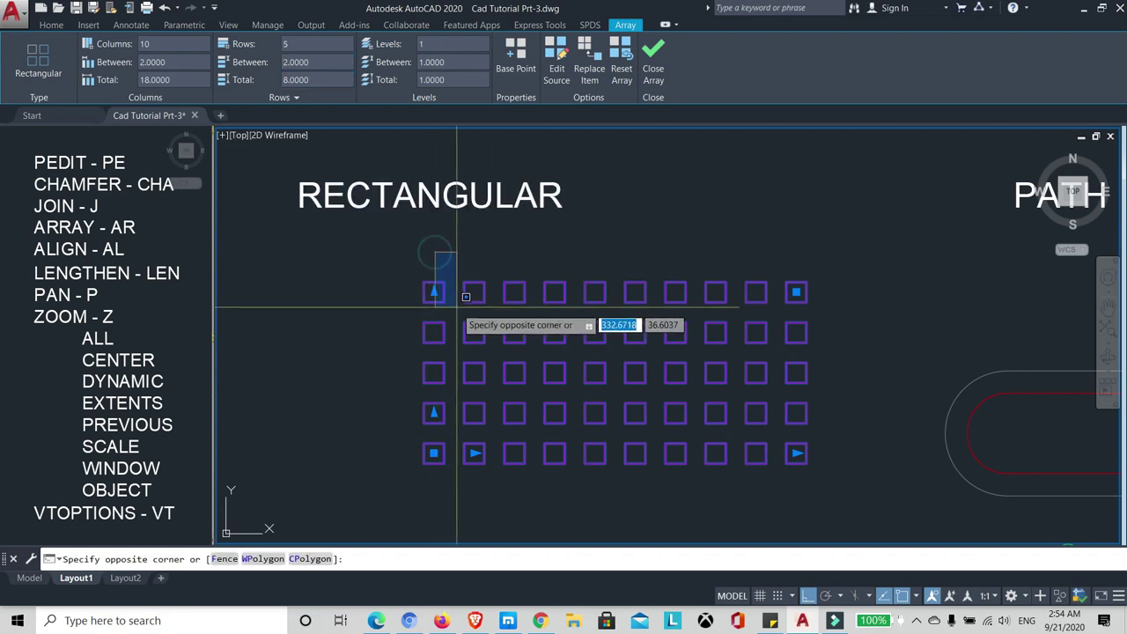
{"action": "left_click", "coordinate": [561, 313]}
Step: Dimension the array's 2.00 column spacing and 2.00 row spacing
{"action": "key", "text": "Escape"}
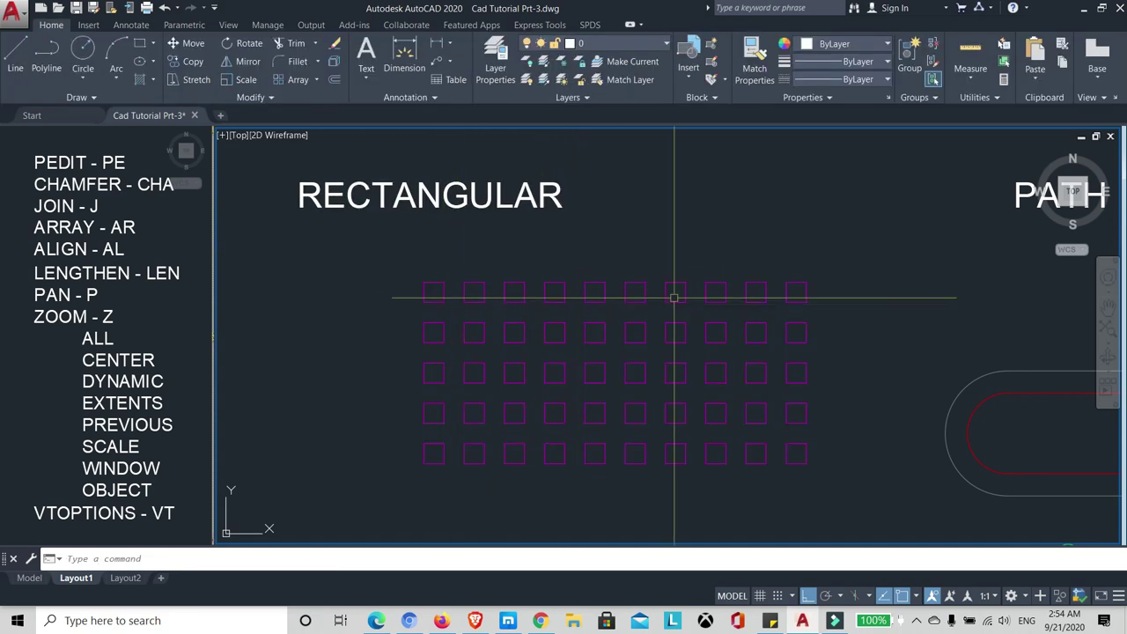
{"action": "middle_click_drag", "start_coordinate": [624, 309], "coordinate": [598, 305]}
{"action": "middle_click_drag", "start_coordinate": [527, 281], "coordinate": [522, 281]}
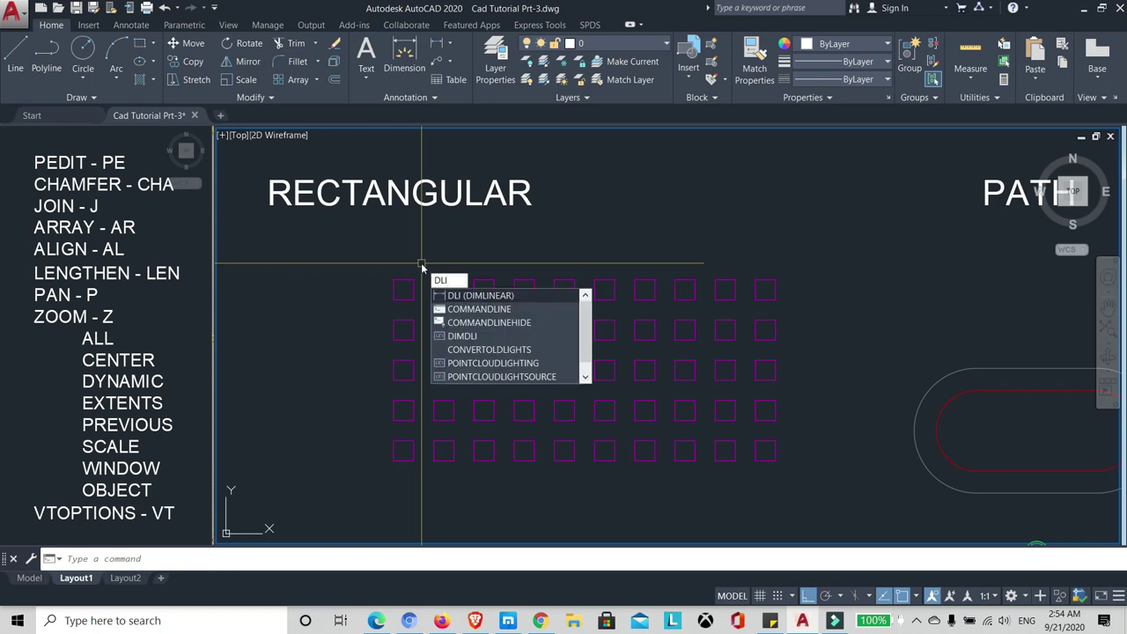
{"action": "key", "text": "Return"}
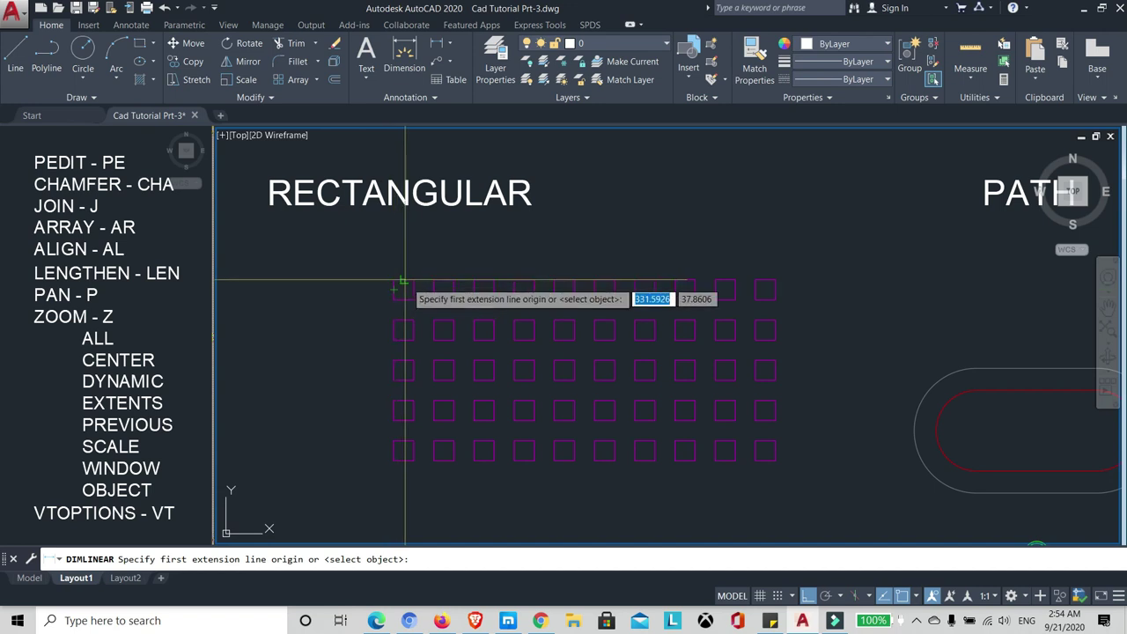
{"action": "left_click", "coordinate": [405, 282]}
{"action": "left_click", "coordinate": [444, 282]}
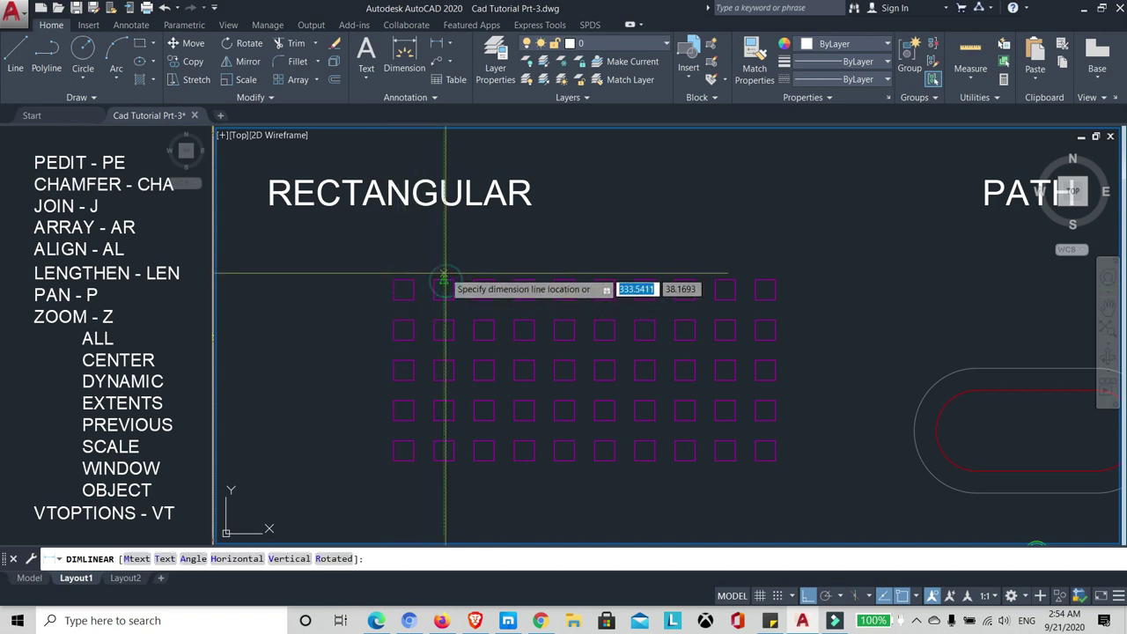
{"action": "scroll", "coordinate": [428, 282], "scroll_direction": "up", "scroll_amount": 2}
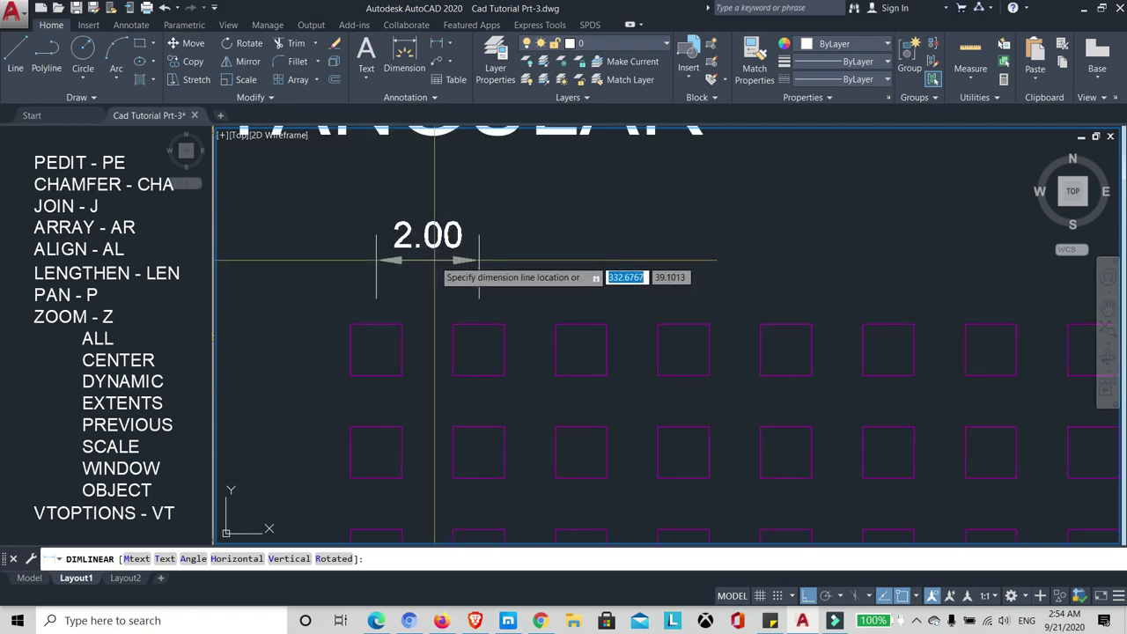
{"action": "left_click", "coordinate": [430, 253]}
{"action": "key", "text": "Return"}
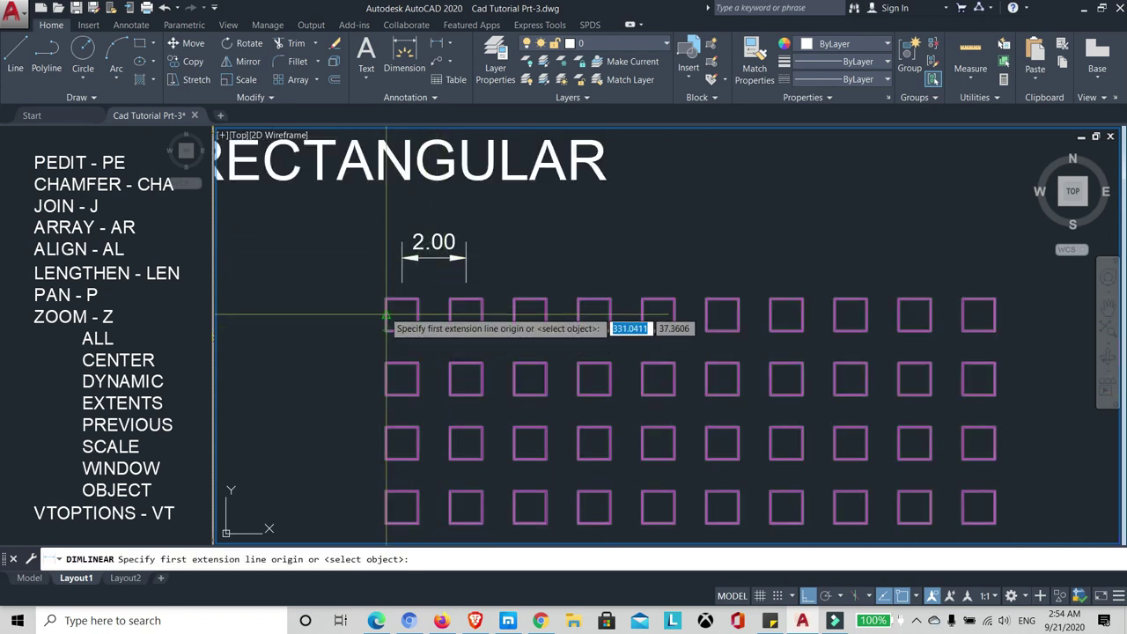
{"action": "left_click", "coordinate": [385, 314]}
{"action": "left_click", "coordinate": [386, 379]}
{"action": "left_click", "coordinate": [342, 353]}
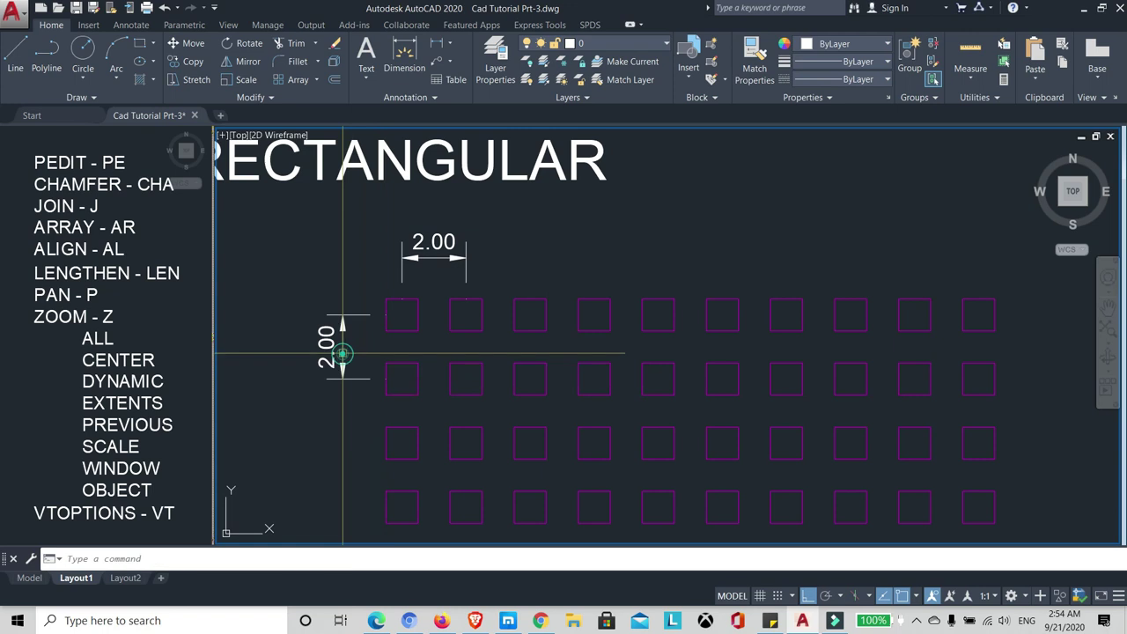
{"action": "scroll", "coordinate": [343, 353], "scroll_direction": "down", "scroll_amount": 2}
Step: Add DLI dimensions for the array's 18.00 overall width and 8.00 overall height
{"action": "left_click", "coordinate": [484, 302]}
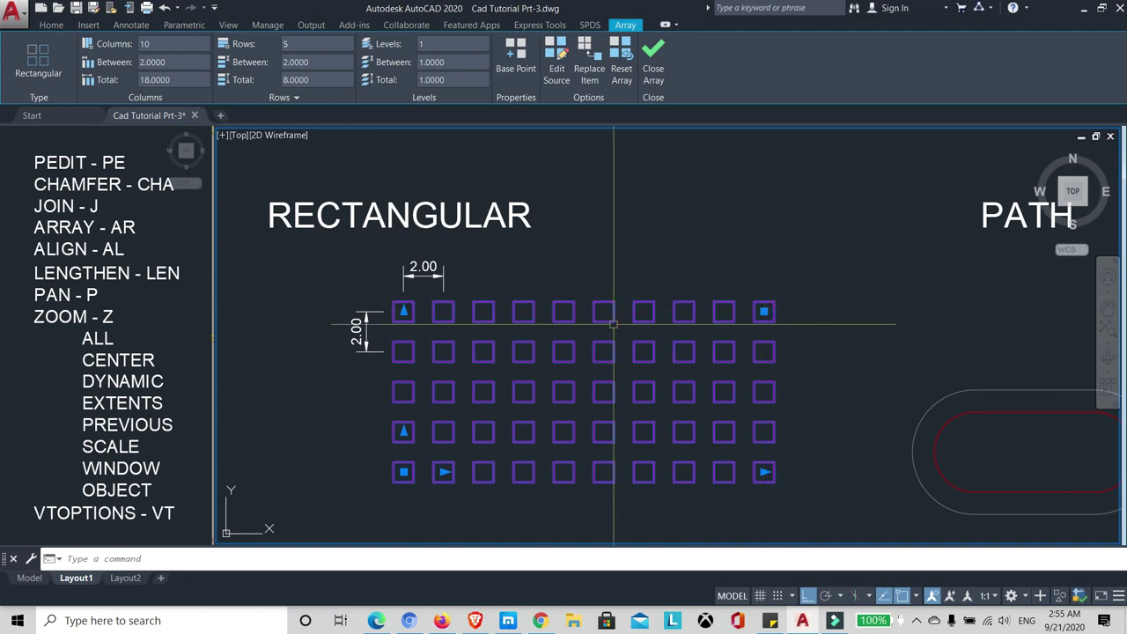
{"action": "key", "text": "Return"}
{"action": "type", "text": "dli"}
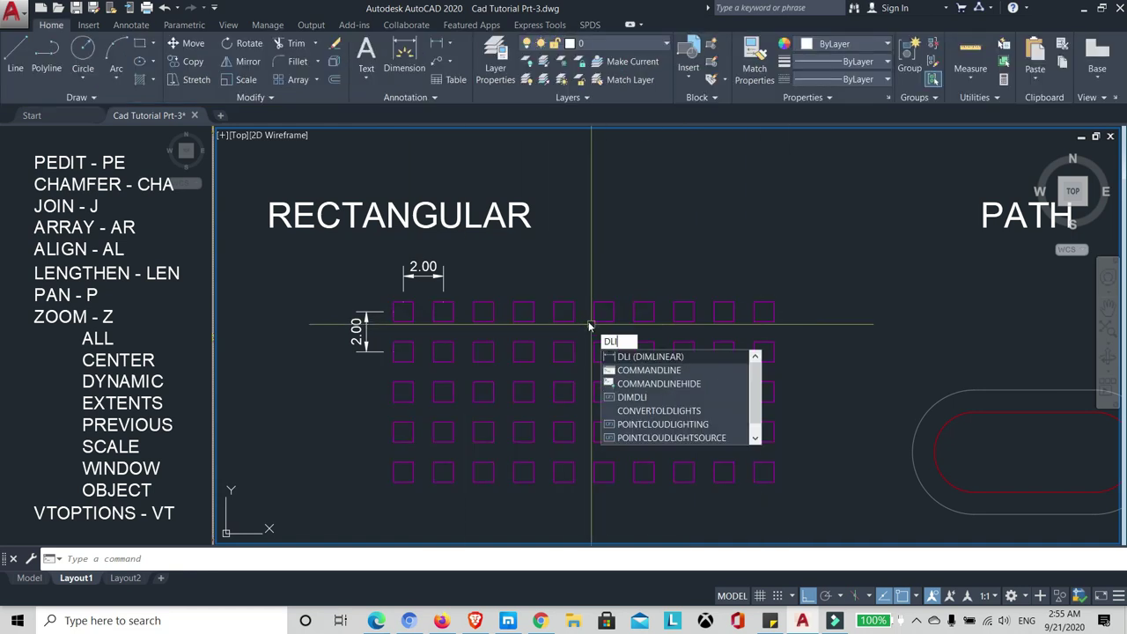
{"action": "key", "text": "Return"}
{"action": "left_click", "coordinate": [403, 302]}
{"action": "left_click", "coordinate": [764, 302]}
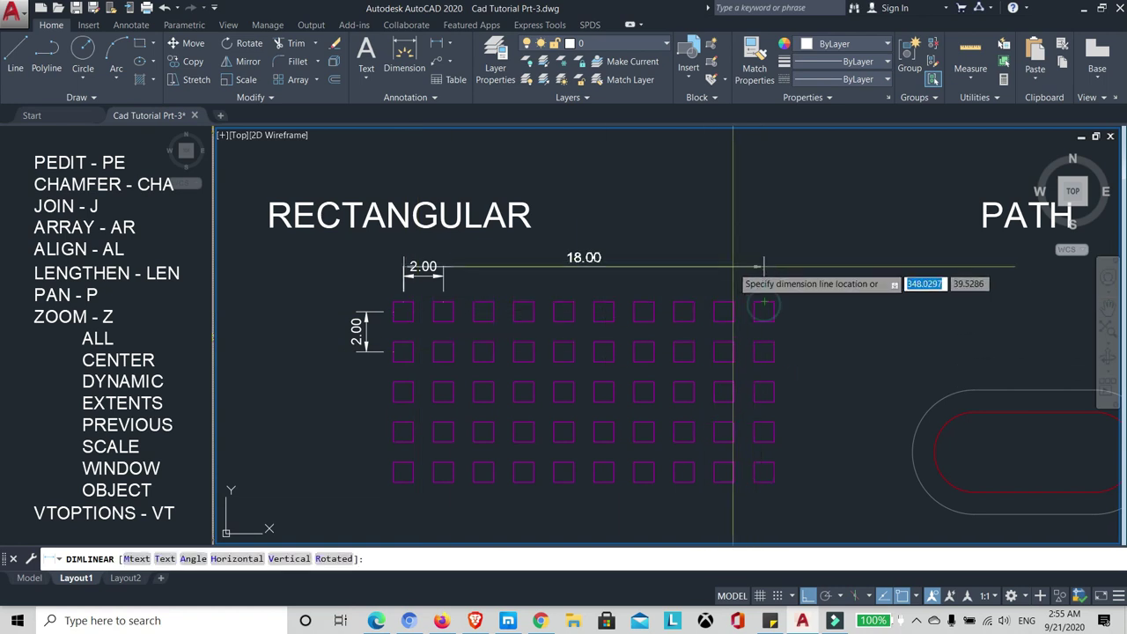
{"action": "left_click", "coordinate": [730, 250]}
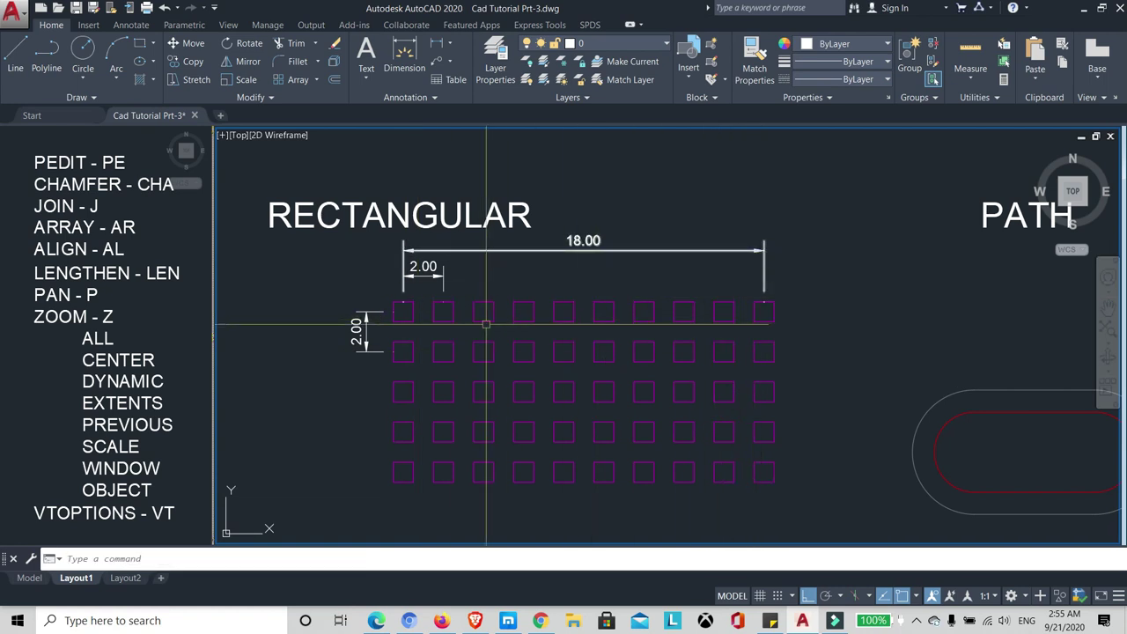
{"action": "key", "text": "Return"}
{"action": "left_click", "coordinate": [392, 312]}
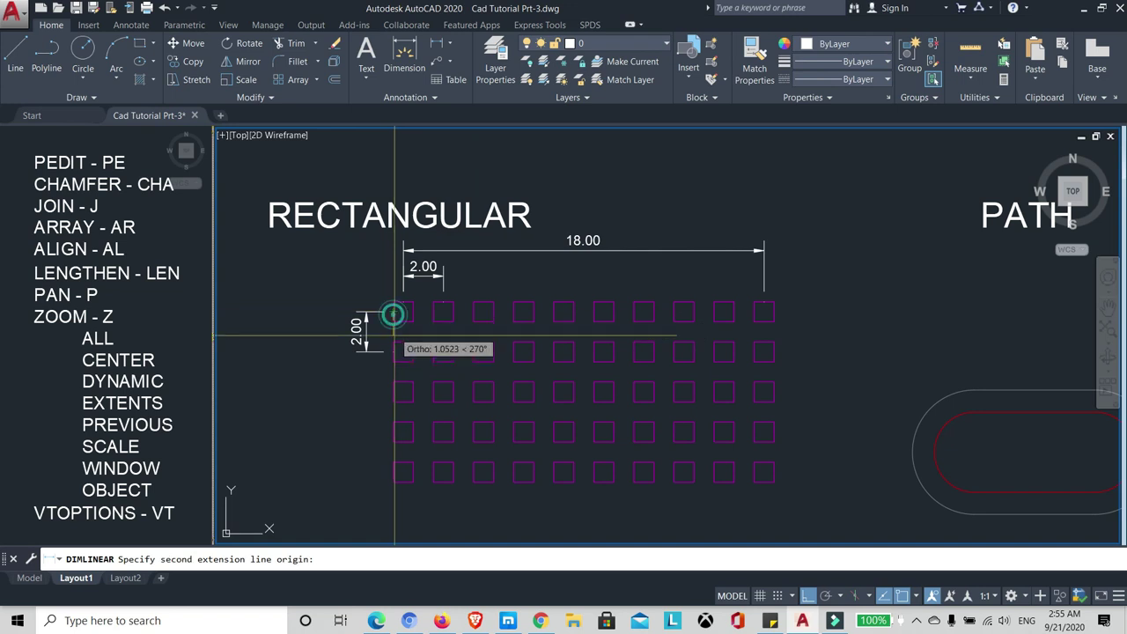
{"action": "left_click", "coordinate": [393, 470]}
{"action": "left_click", "coordinate": [329, 431]}
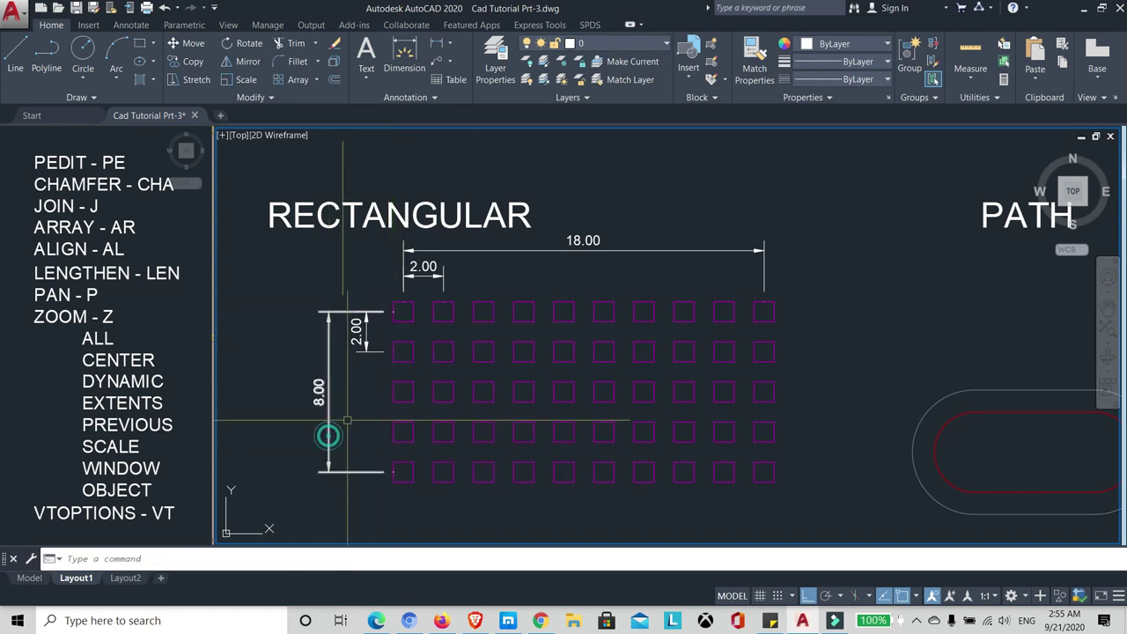
Step: Review the dimensioned array, then bring the PATH and POLAR samples into view
{"action": "left_click", "coordinate": [527, 302]}
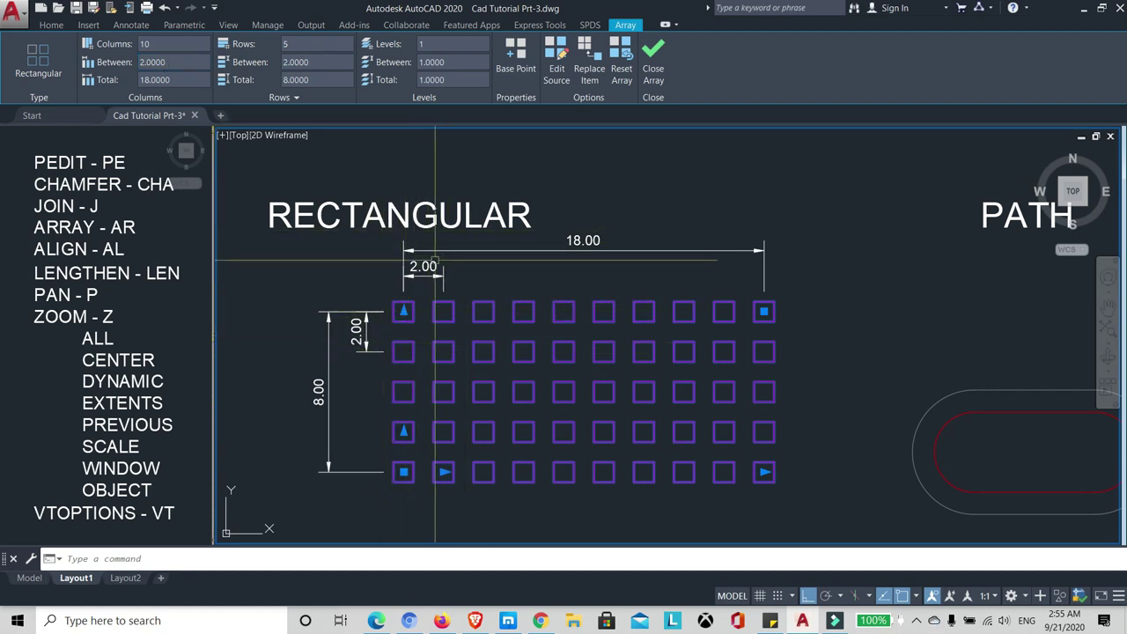
{"action": "scroll", "coordinate": [440, 264], "scroll_direction": "down", "scroll_amount": 3}
{"action": "scroll", "coordinate": [443, 269], "scroll_direction": "up", "scroll_amount": 3}
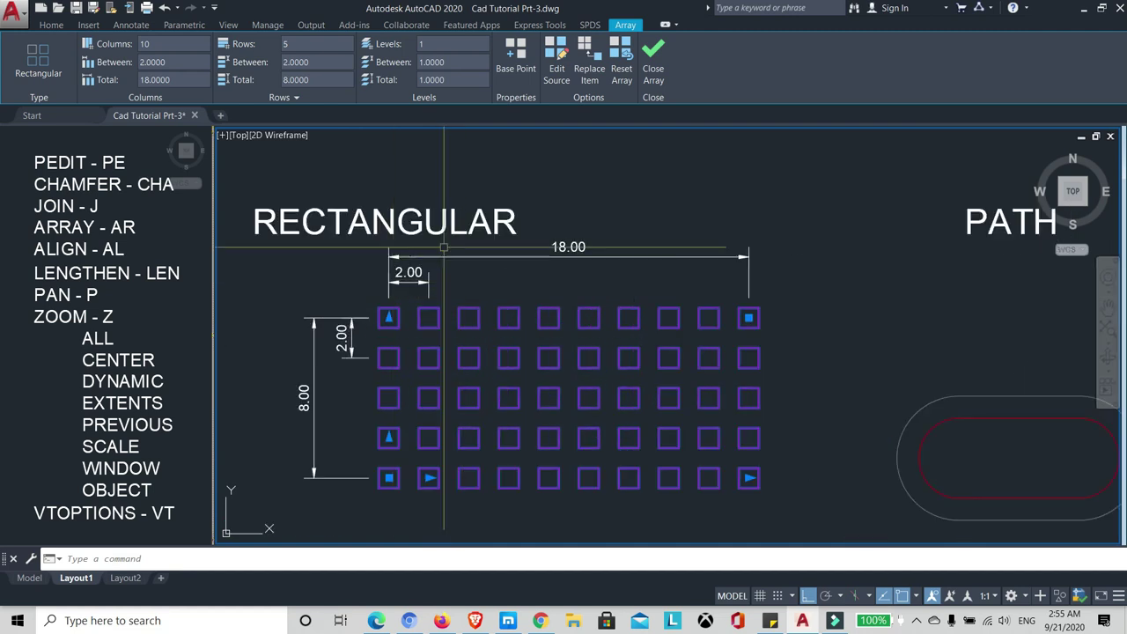
{"action": "key", "text": "Escape"}
{"action": "scroll", "coordinate": [461, 282], "scroll_direction": "down", "scroll_amount": 4}
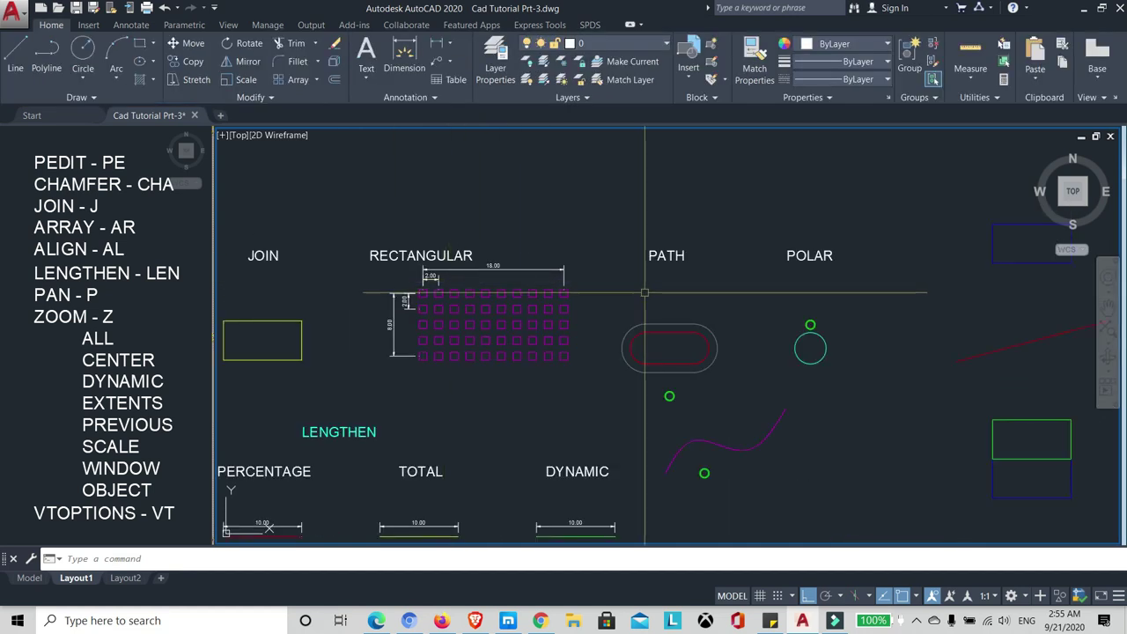
{"action": "scroll", "coordinate": [552, 289], "scroll_direction": "up", "scroll_amount": 3}
{"action": "scroll", "coordinate": [557, 294], "scroll_direction": "up", "scroll_amount": 2}
{"action": "scroll", "coordinate": [554, 299], "scroll_direction": "down", "scroll_amount": 2}
{"action": "scroll", "coordinate": [552, 299], "scroll_direction": "up", "scroll_amount": 2}
{"action": "scroll", "coordinate": [549, 298], "scroll_direction": "down", "scroll_amount": 2}
{"action": "scroll", "coordinate": [548, 298], "scroll_direction": "up", "scroll_amount": 2}
{"action": "type", "text": "A"}
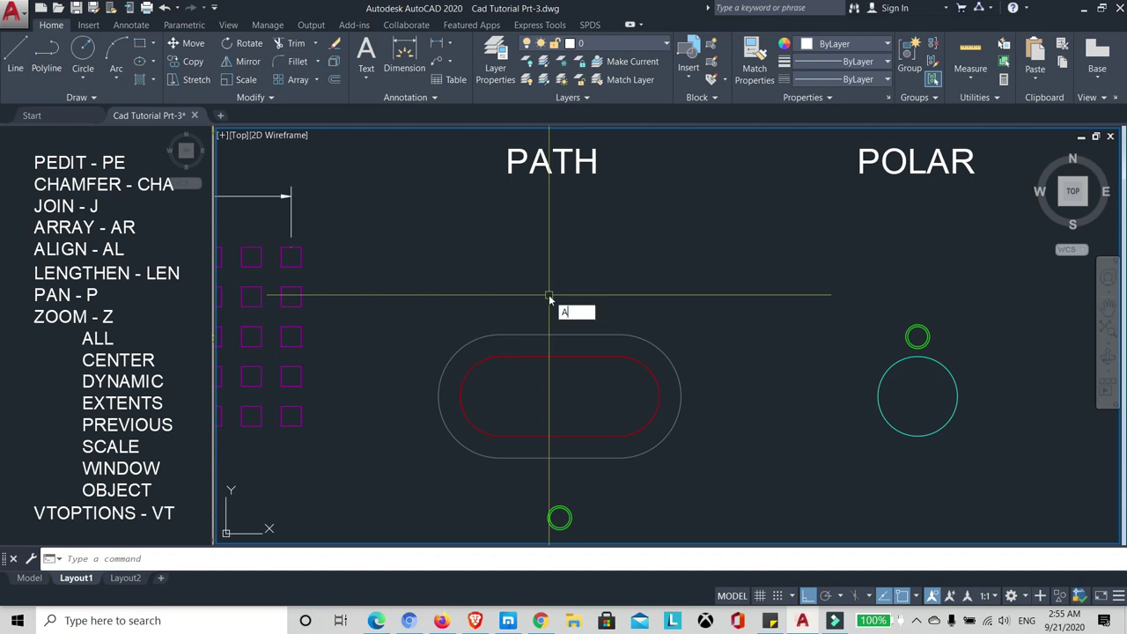
Step: Path-array the small green circle along the grey slot outline, giving 17 circles
{"action": "type", "text": "R"}
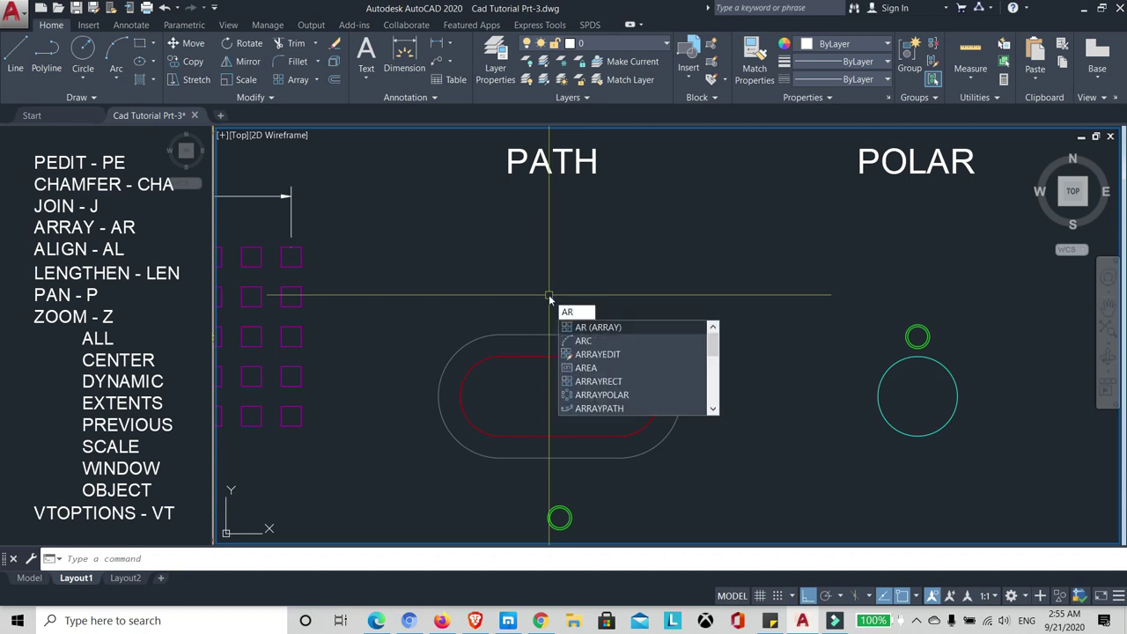
{"action": "key", "text": "Return"}
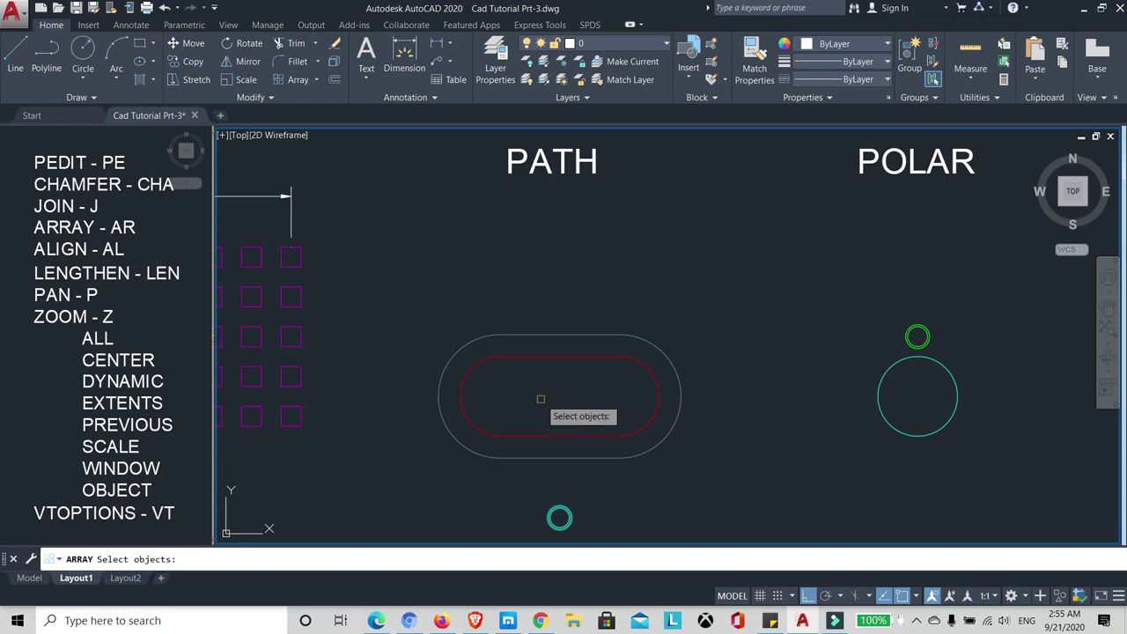
{"action": "key", "text": "Return"}
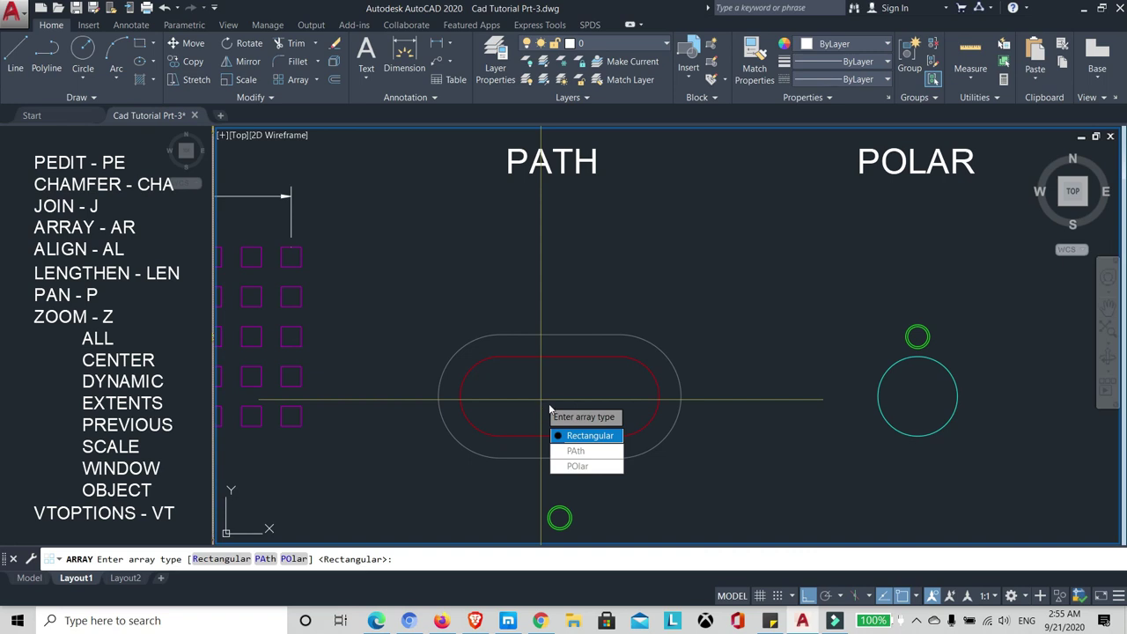
{"action": "left_click", "coordinate": [577, 453]}
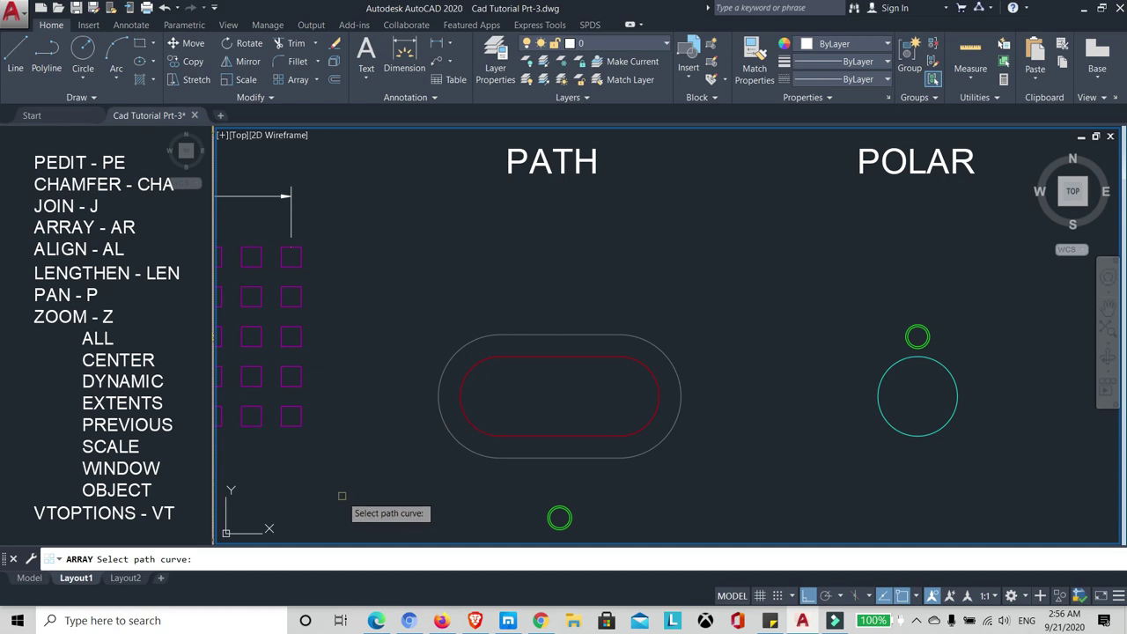
{"action": "scroll", "coordinate": [585, 463], "scroll_direction": "down", "scroll_amount": 2}
{"action": "scroll", "coordinate": [576, 476], "scroll_direction": "up", "scroll_amount": 2}
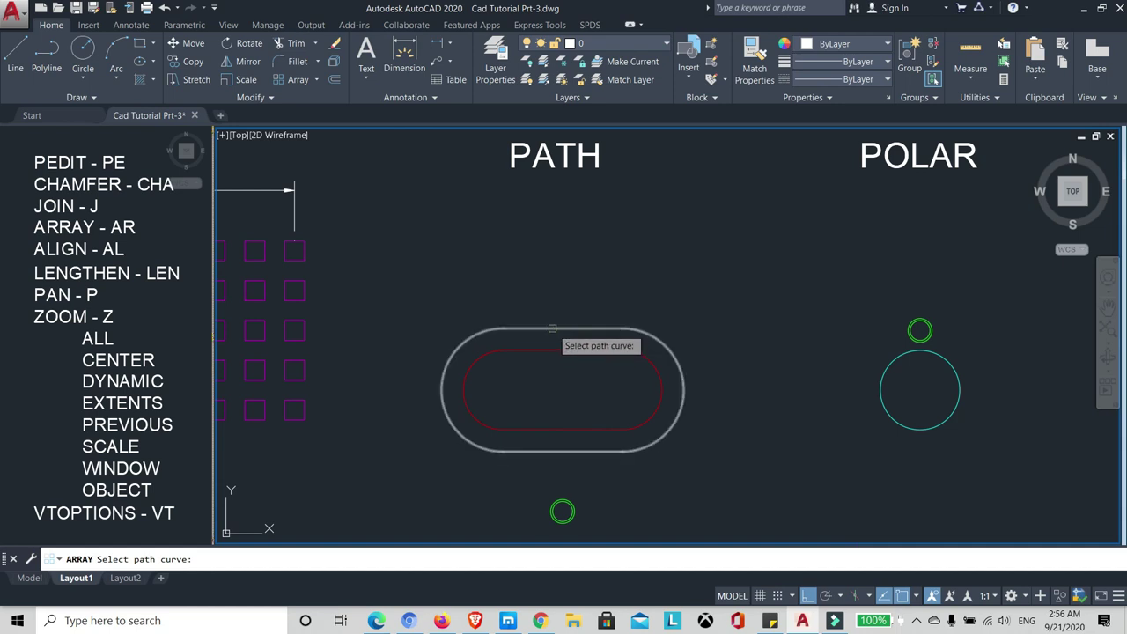
{"action": "left_click", "coordinate": [553, 329]}
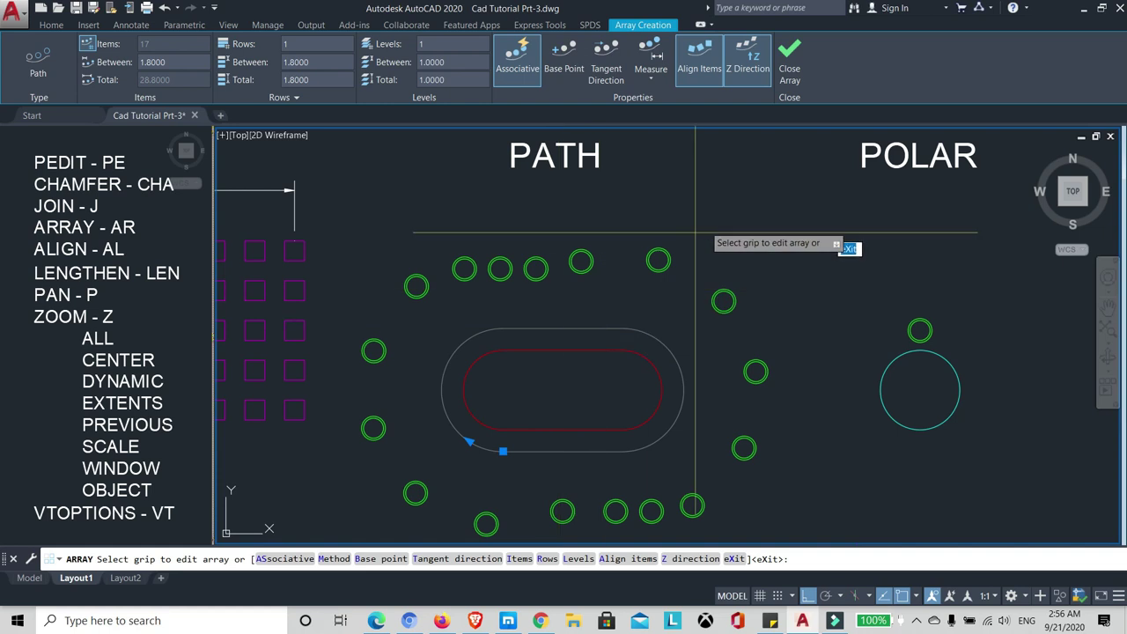
{"action": "left_click", "coordinate": [791, 75]}
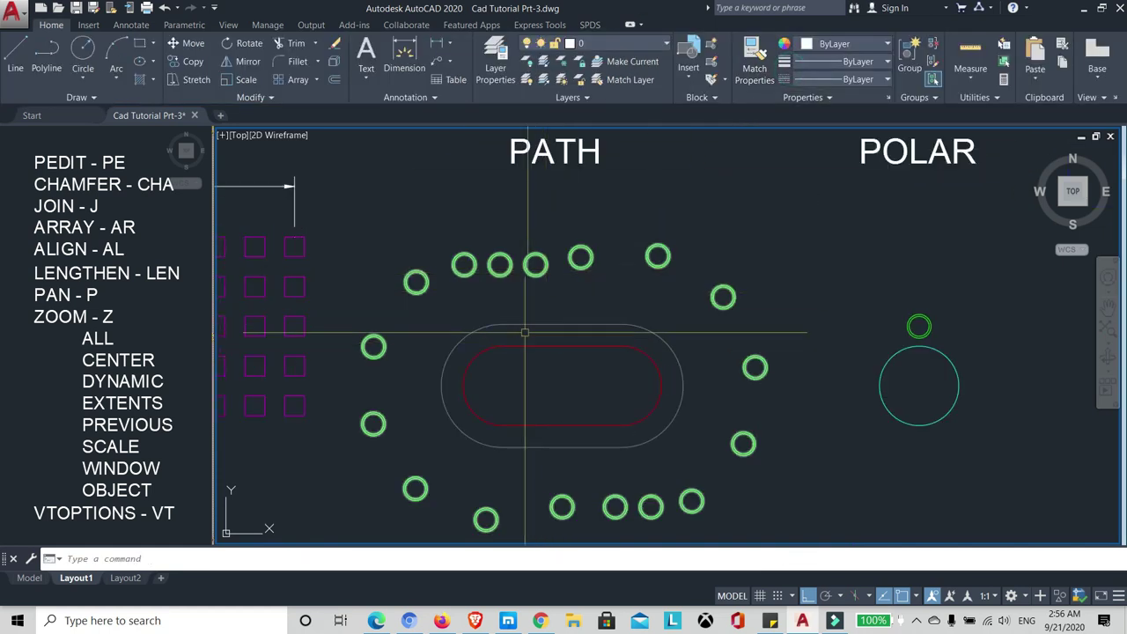
Step: Move the slot array's base point onto the source circle so the circles sit on the outline
{"action": "middle_click_drag", "start_coordinate": [544, 297], "coordinate": [549, 273]}
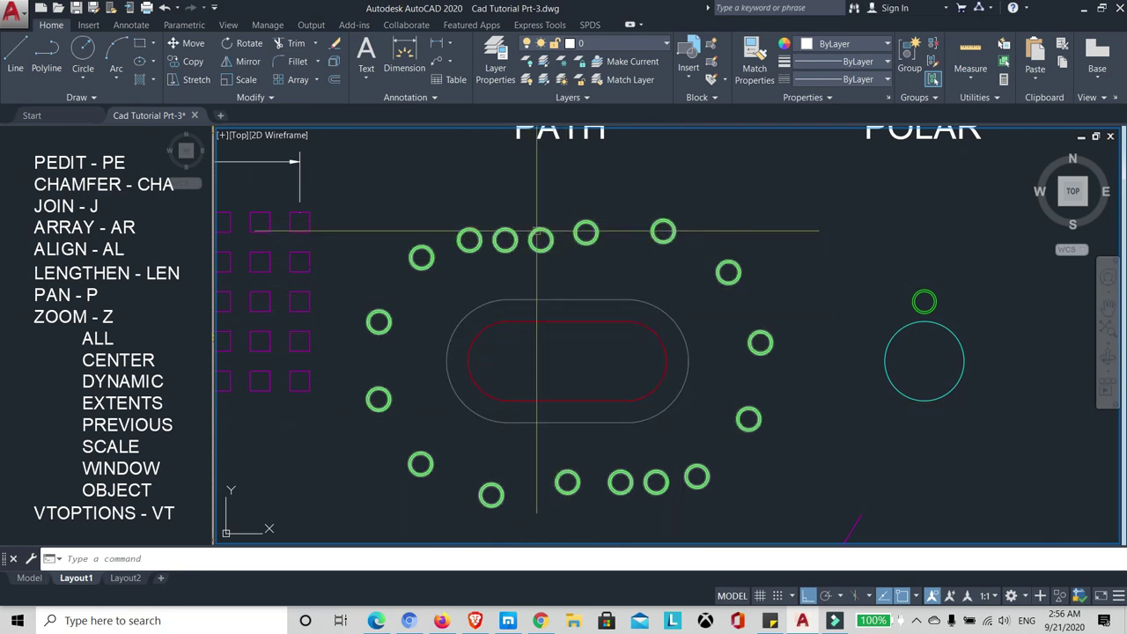
{"action": "left_click", "coordinate": [539, 236]}
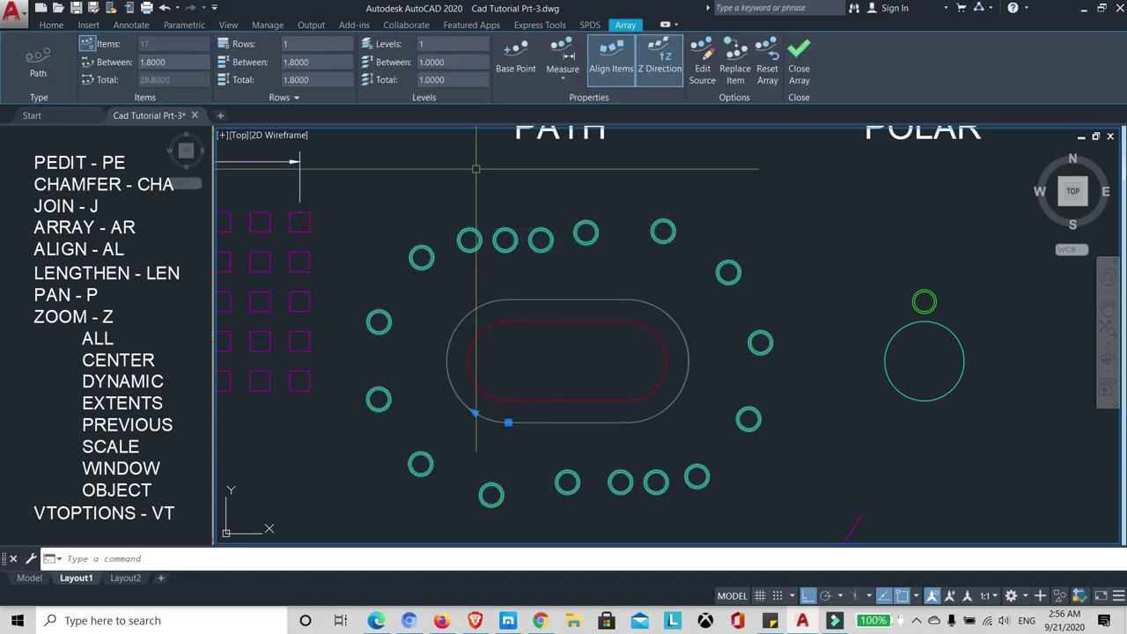
{"action": "left_click", "coordinate": [515, 63]}
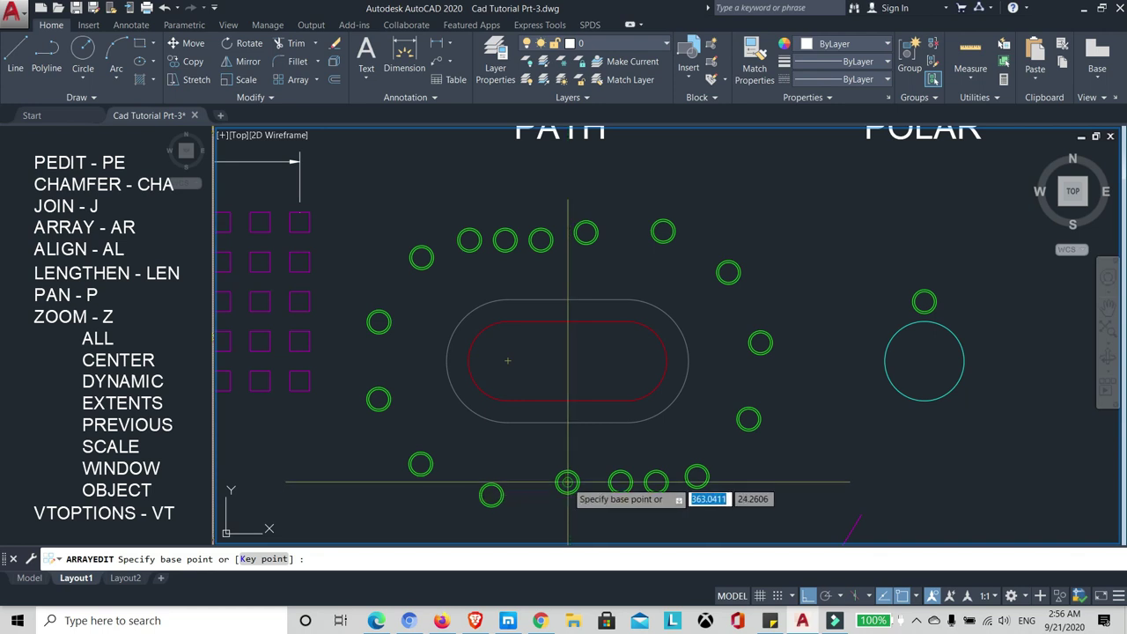
{"action": "left_click", "coordinate": [567, 481]}
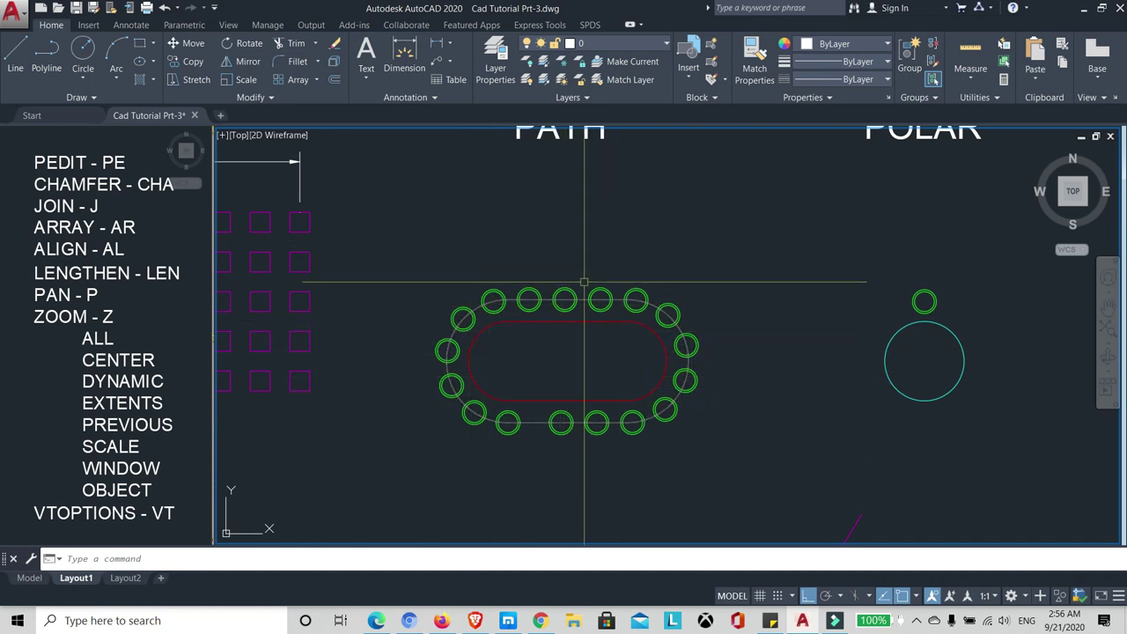
{"action": "scroll", "coordinate": [572, 291], "scroll_direction": "up", "scroll_amount": 2}
{"action": "scroll", "coordinate": [533, 280], "scroll_direction": "down", "scroll_amount": 2}
{"action": "scroll", "coordinate": [532, 280], "scroll_direction": "up", "scroll_amount": 2}
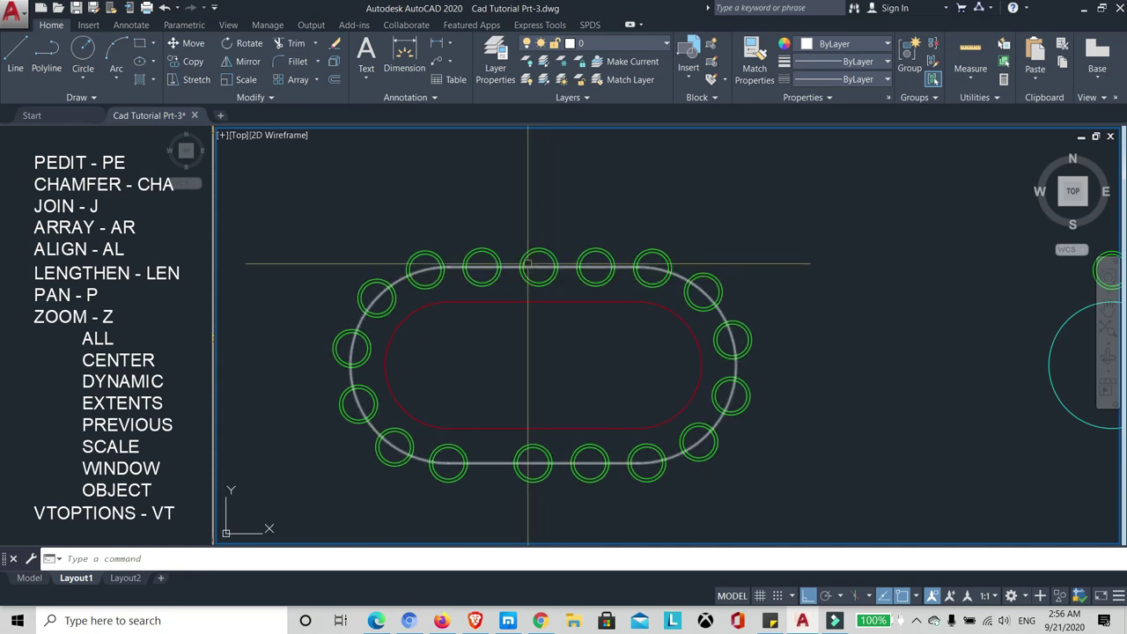
{"action": "scroll", "coordinate": [656, 269], "scroll_direction": "down", "scroll_amount": 2}
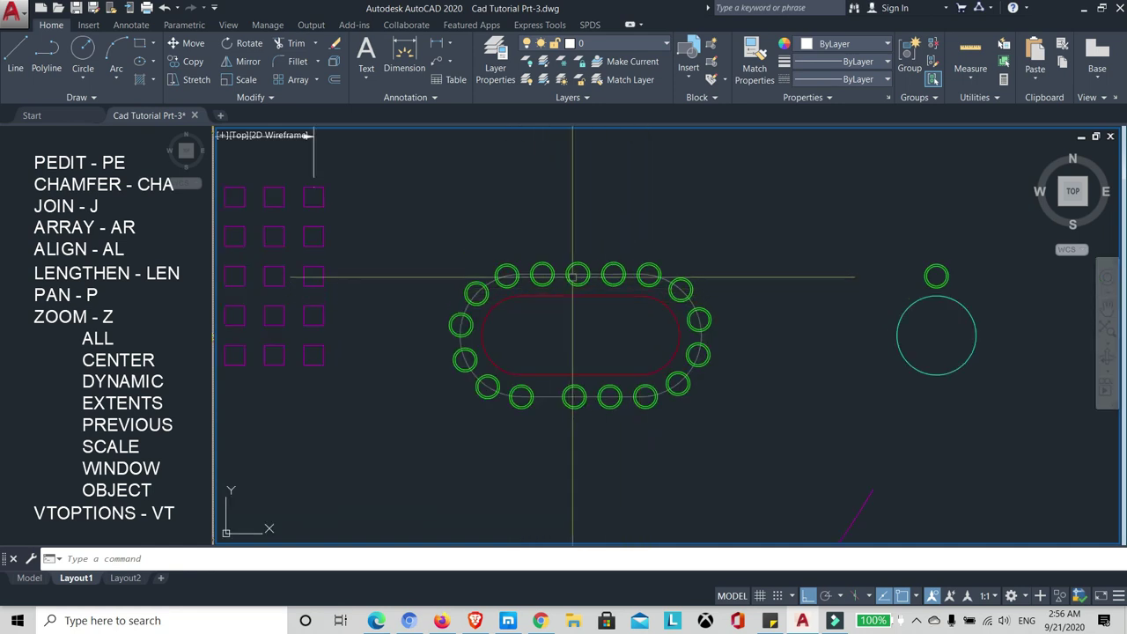
{"action": "scroll", "coordinate": [574, 276], "scroll_direction": "up", "scroll_amount": 2}
{"action": "scroll", "coordinate": [670, 304], "scroll_direction": "down", "scroll_amount": 2}
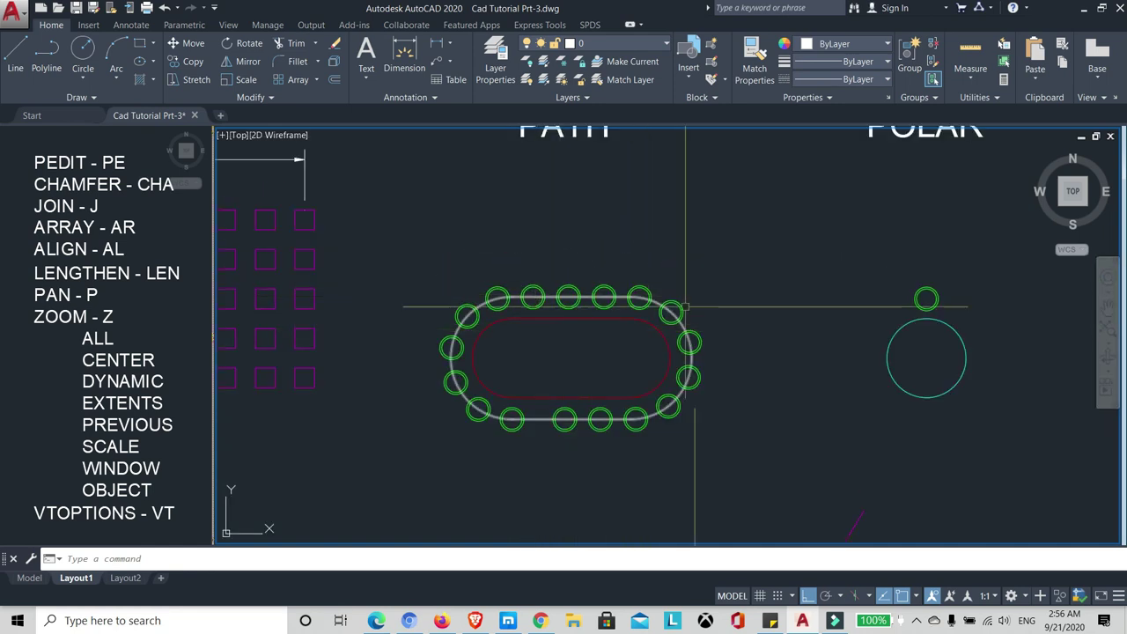
{"action": "scroll", "coordinate": [537, 304], "scroll_direction": "up", "scroll_amount": 2}
{"action": "scroll", "coordinate": [540, 298], "scroll_direction": "down", "scroll_amount": 2}
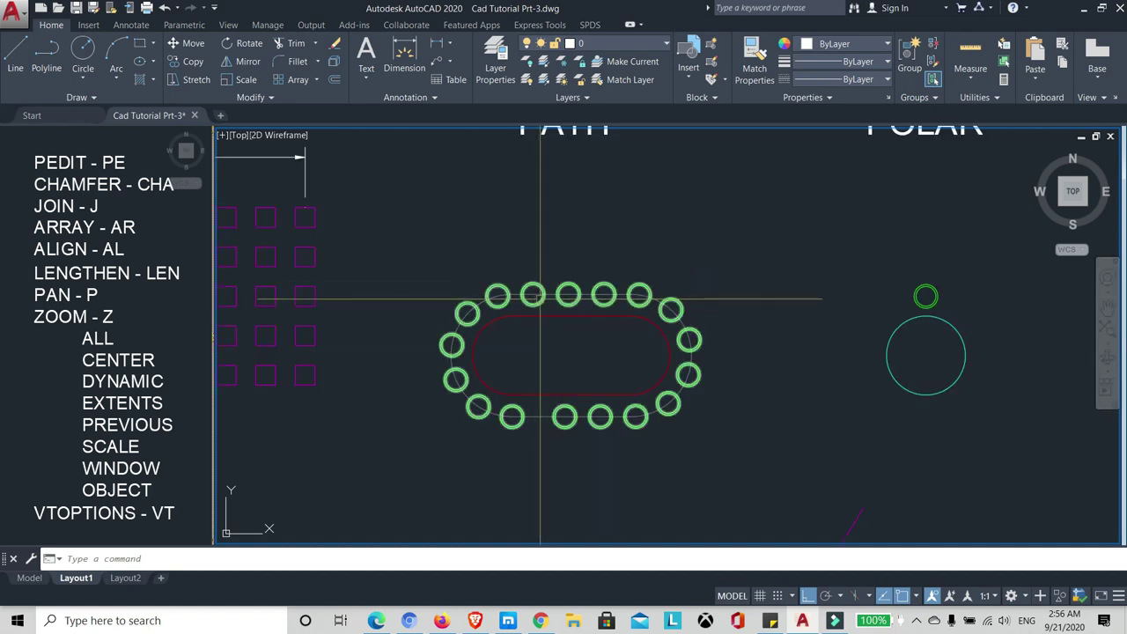
{"action": "scroll", "coordinate": [581, 303], "scroll_direction": "up", "scroll_amount": 1}
{"action": "scroll", "coordinate": [585, 305], "scroll_direction": "down", "scroll_amount": 1}
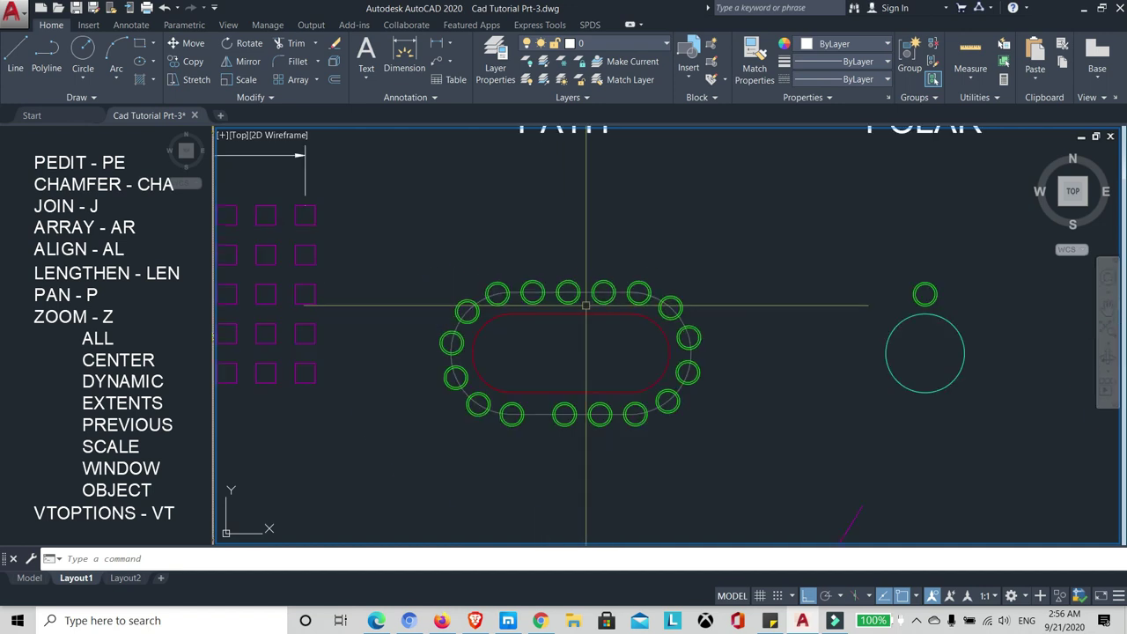
{"action": "scroll", "coordinate": [587, 300], "scroll_direction": "up", "scroll_amount": 2}
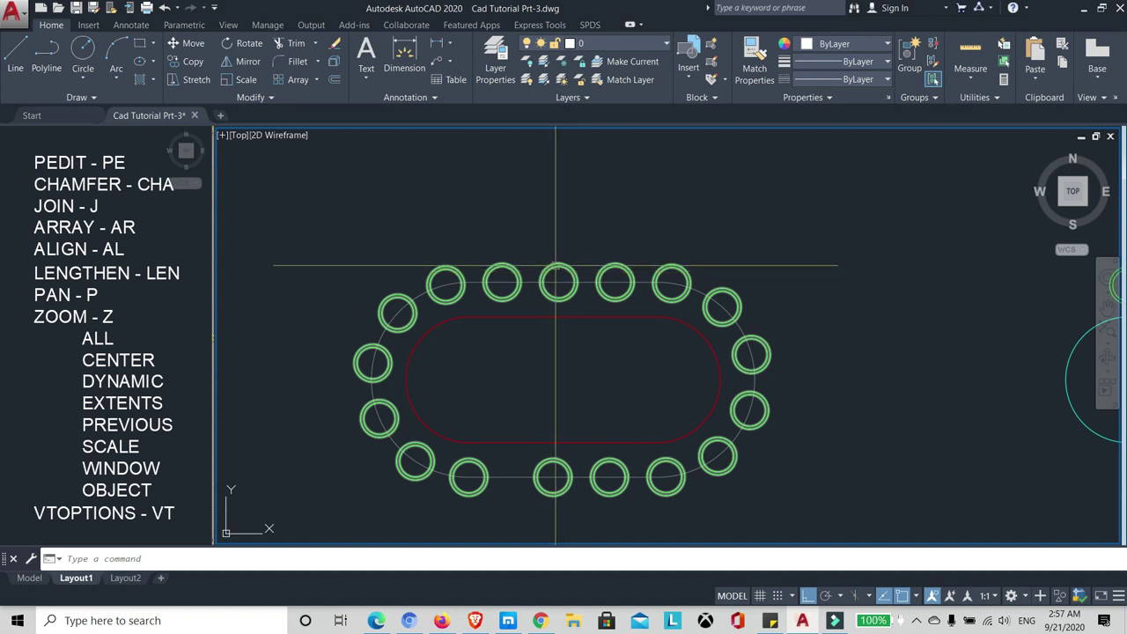
Step: Switch the slot's path array spacing method from Measure to Divide
{"action": "left_click", "coordinate": [556, 264]}
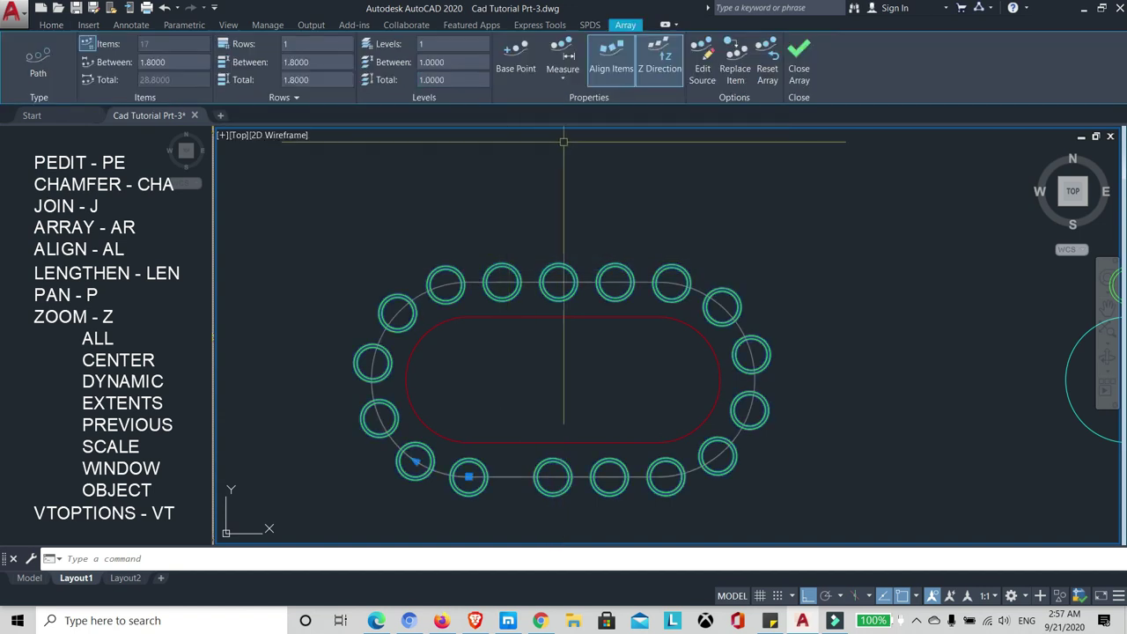
{"action": "left_click", "coordinate": [562, 79]}
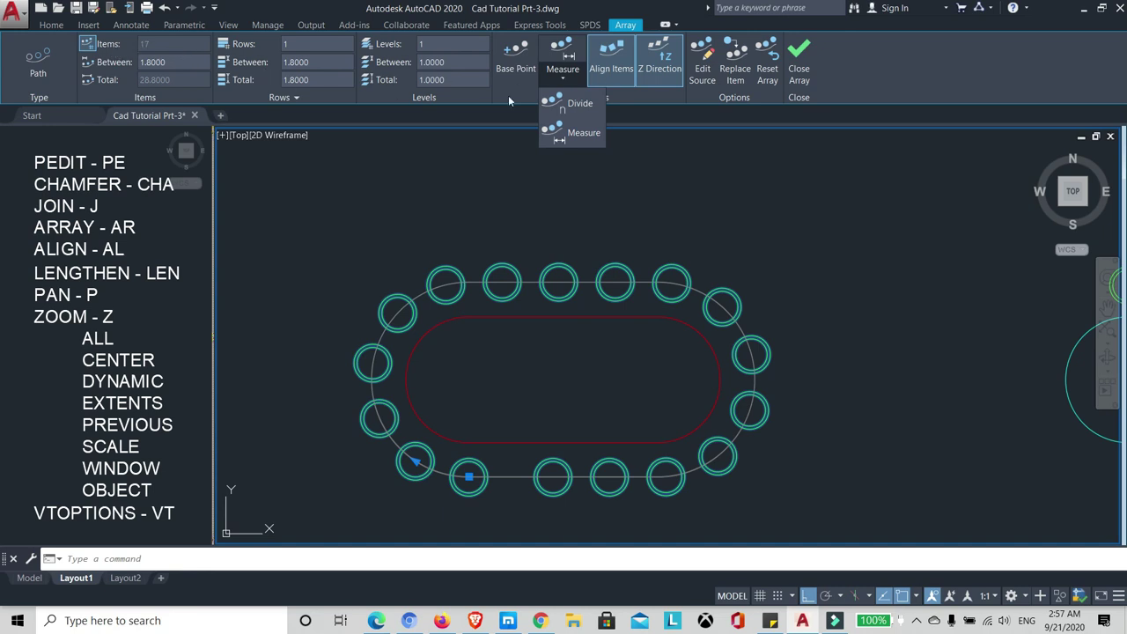
{"action": "left_click", "coordinate": [574, 104]}
{"action": "key", "text": "Escape"}
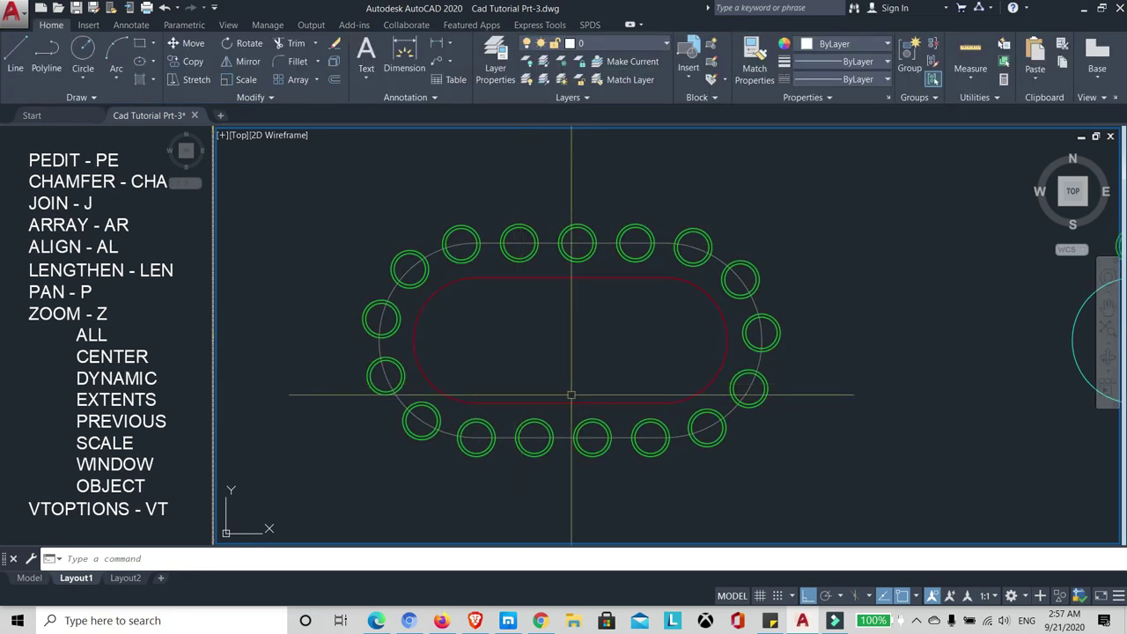
Step: Reduce the slot's path array to 12 circles, spaced 2.6232 apart
{"action": "left_click", "coordinate": [455, 225]}
{"action": "type", "text": "12"}
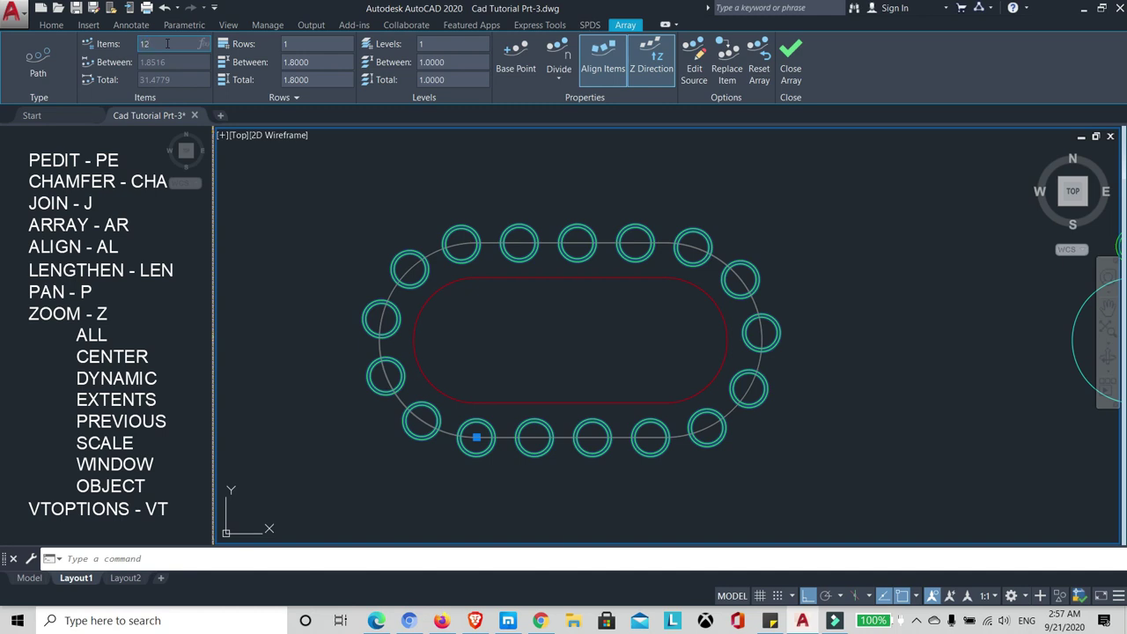
{"action": "key", "text": "Return"}
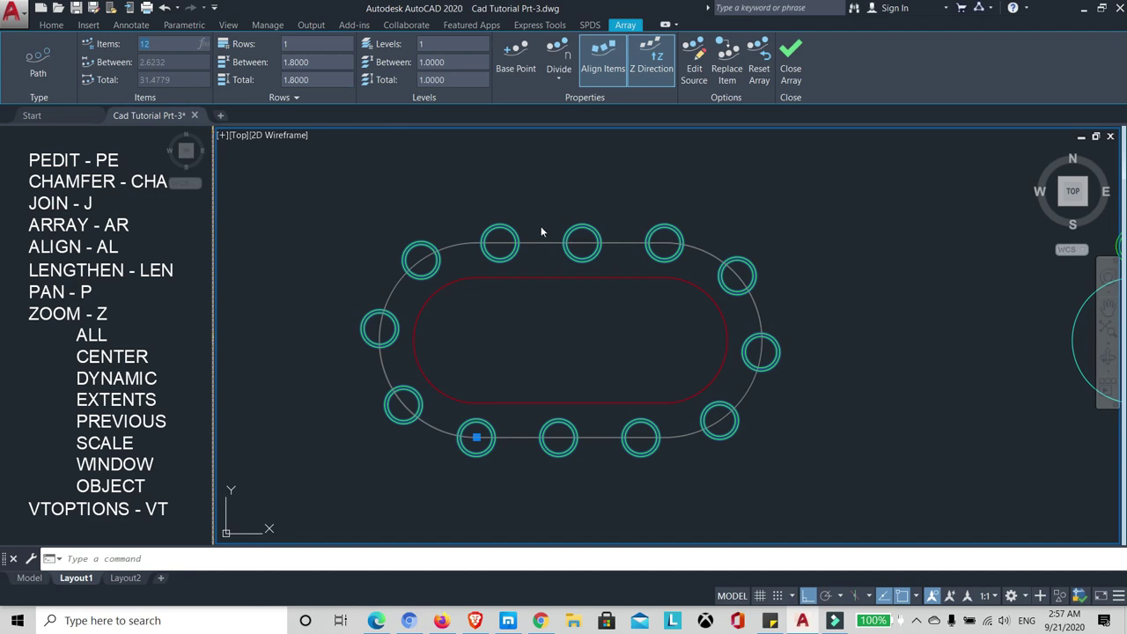
{"action": "left_click", "coordinate": [541, 210]}
{"action": "left_click", "coordinate": [541, 213]}
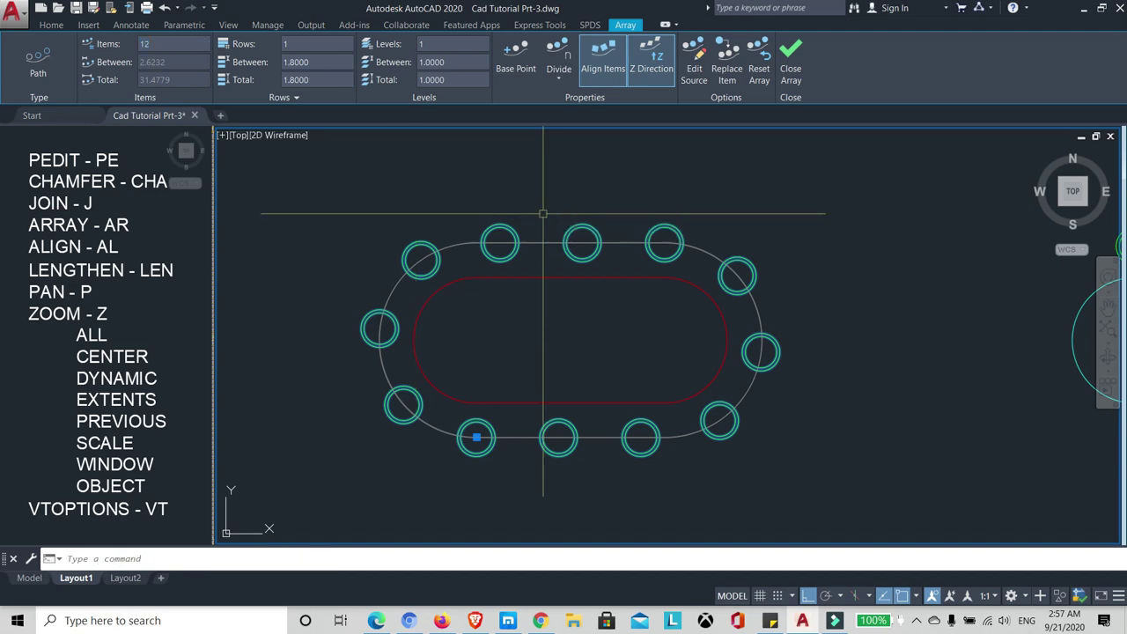
{"action": "scroll", "coordinate": [546, 247], "scroll_direction": "down", "scroll_amount": 3}
{"action": "scroll", "coordinate": [546, 247], "scroll_direction": "up", "scroll_amount": 3}
{"action": "scroll", "coordinate": [546, 238], "scroll_direction": "down", "scroll_amount": 3}
{"action": "scroll", "coordinate": [546, 246], "scroll_direction": "up", "scroll_amount": 3}
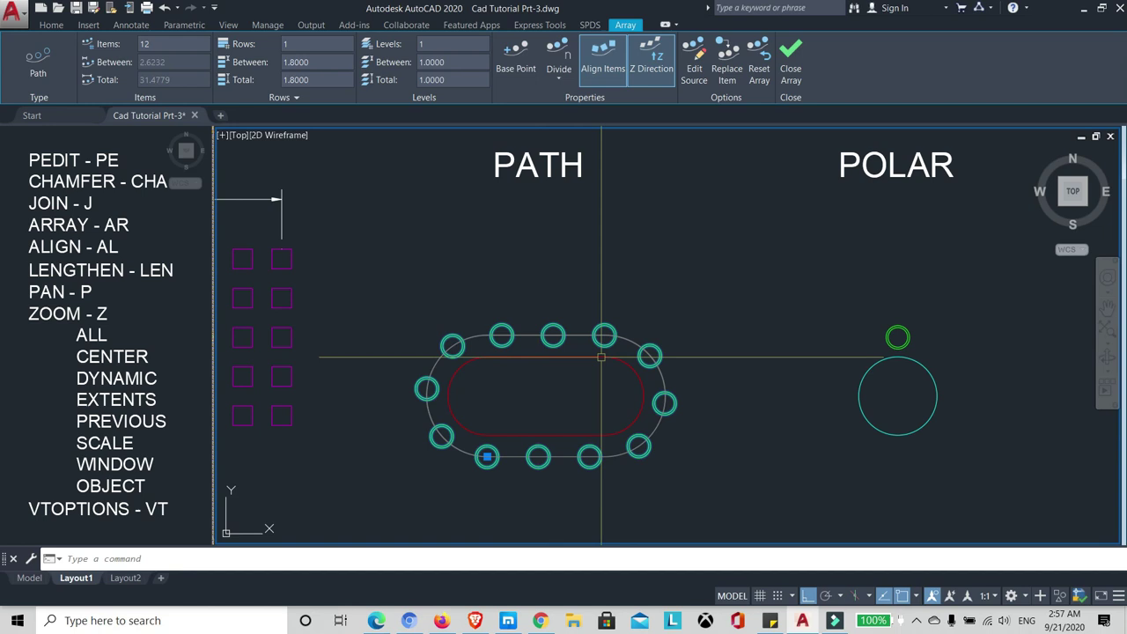
Step: Path-array the small green circle along the magenta curve, giving 12 circles 1.8000 apart
{"action": "middle_click_drag", "start_coordinate": [523, 284], "coordinate": [491, 288]}
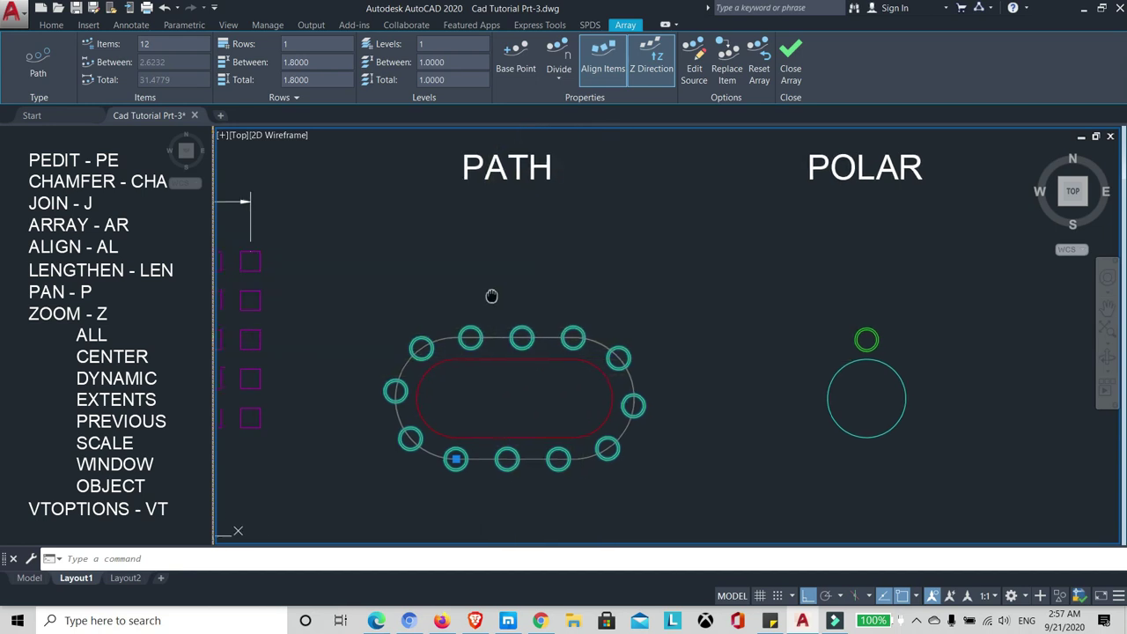
{"action": "scroll", "coordinate": [531, 279], "scroll_direction": "down", "scroll_amount": 2}
{"action": "key", "text": "Escape"}
{"action": "scroll", "coordinate": [531, 364], "scroll_direction": "up", "scroll_amount": 1}
{"action": "mouse_move", "coordinate": [568, 493]}
{"action": "middle_mouse_down"}
{"action": "mouse_move", "coordinate": [531, 364]}
{"action": "mouse_move", "coordinate": [549, 385]}
{"action": "middle_mouse_up"}
{"action": "scroll", "coordinate": [532, 370], "scroll_direction": "down", "scroll_amount": 2}
{"action": "scroll", "coordinate": [538, 378], "scroll_direction": "up", "scroll_amount": 2}
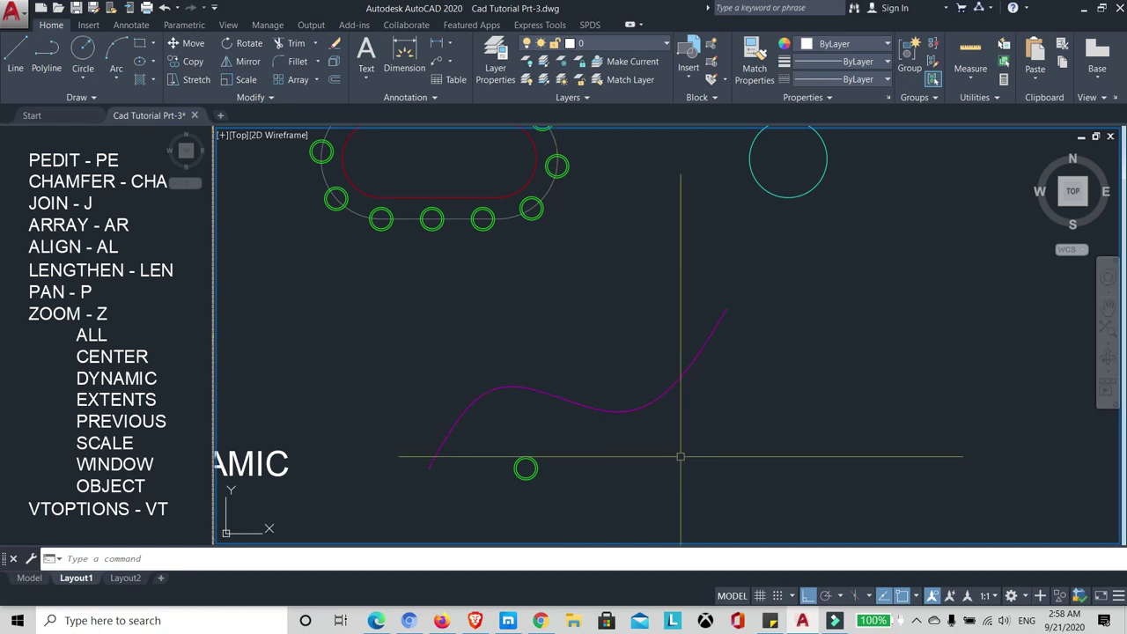
{"action": "key", "text": "Return"}
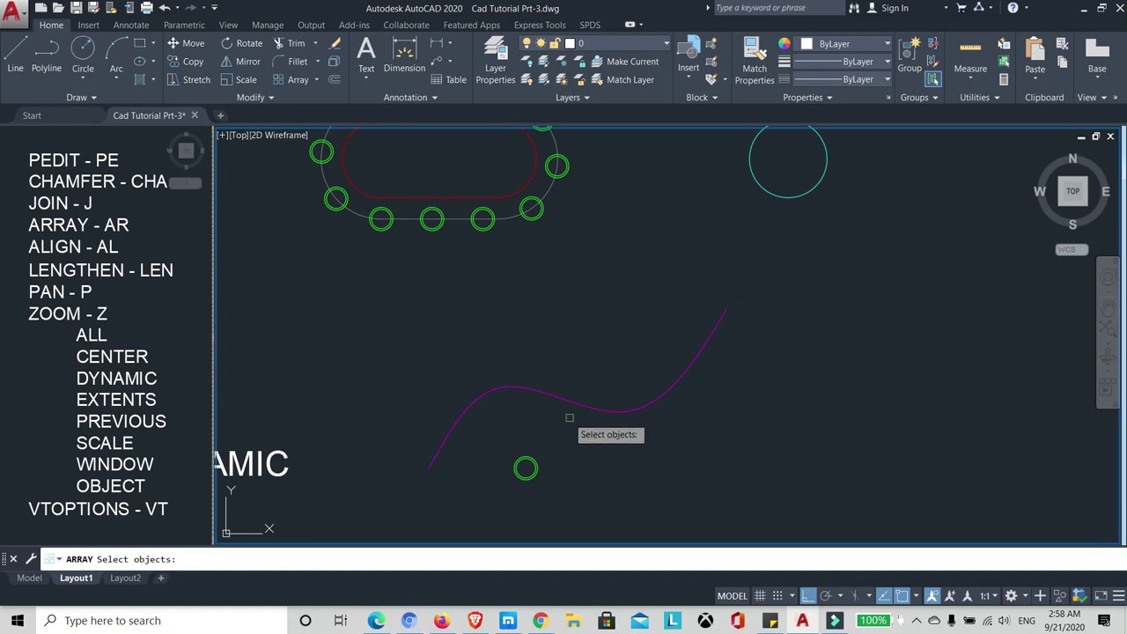
{"action": "left_click", "coordinate": [524, 464]}
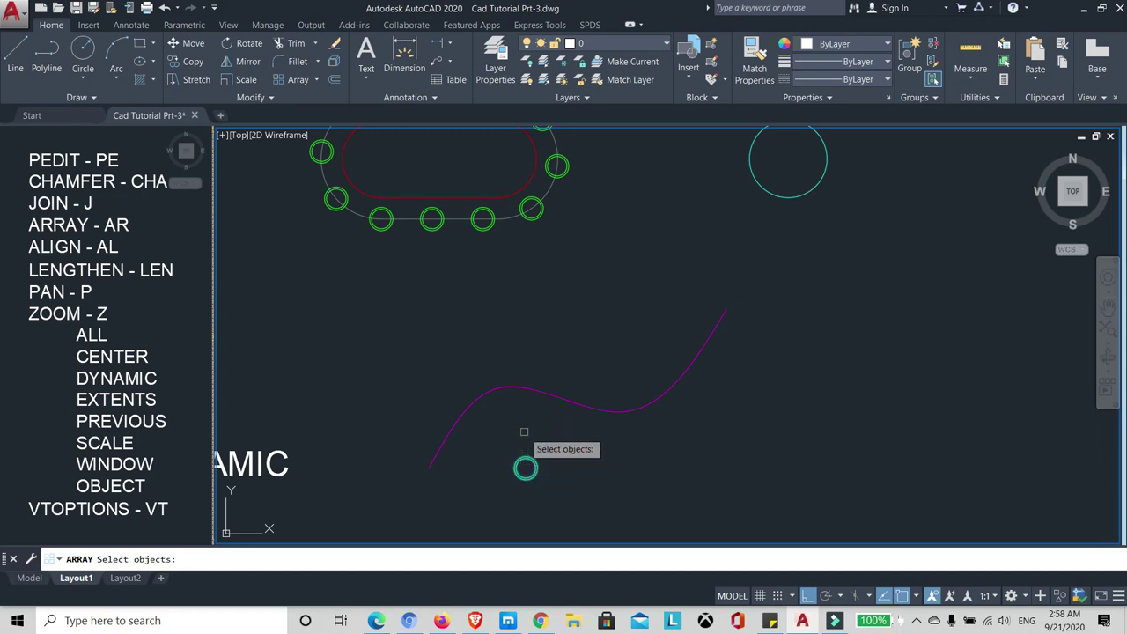
{"action": "key", "text": "Return"}
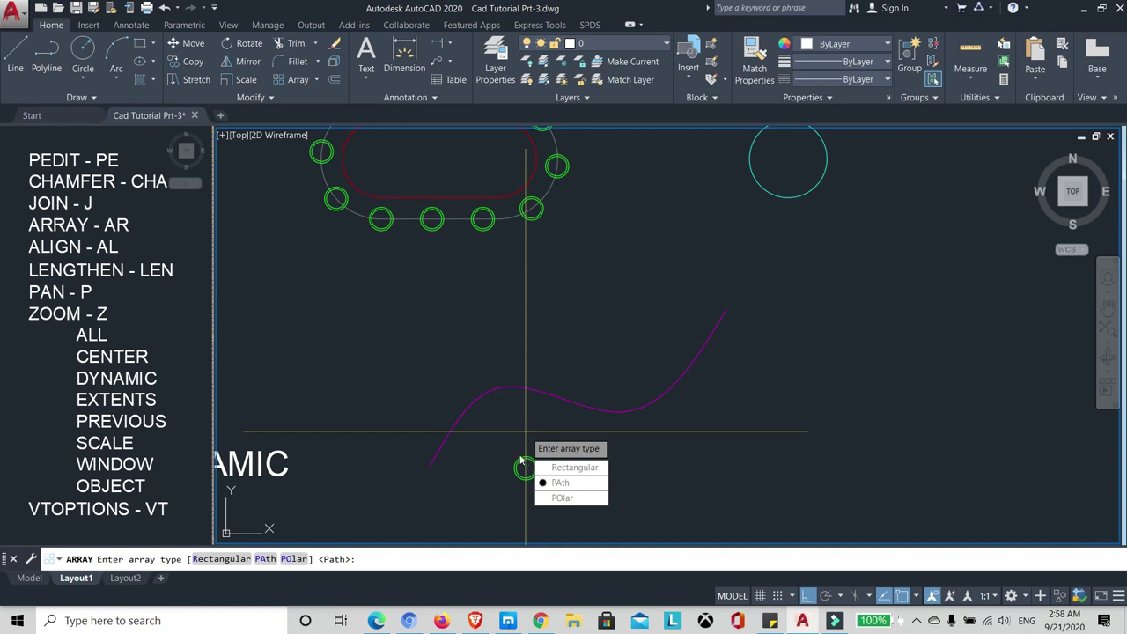
{"action": "left_click", "coordinate": [570, 487]}
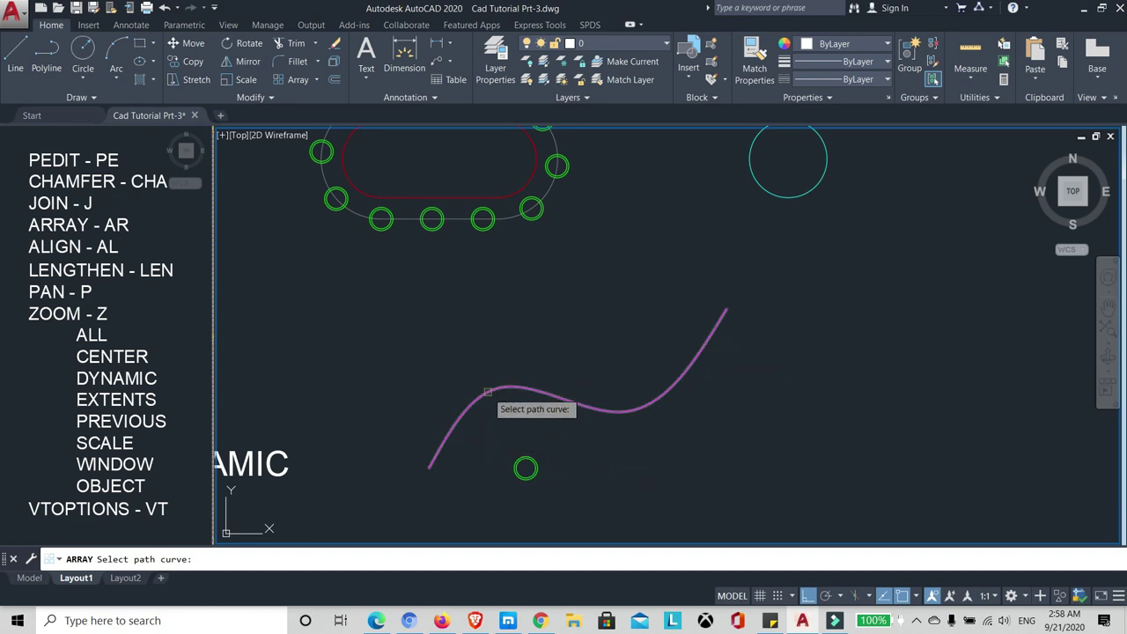
{"action": "left_click", "coordinate": [486, 391]}
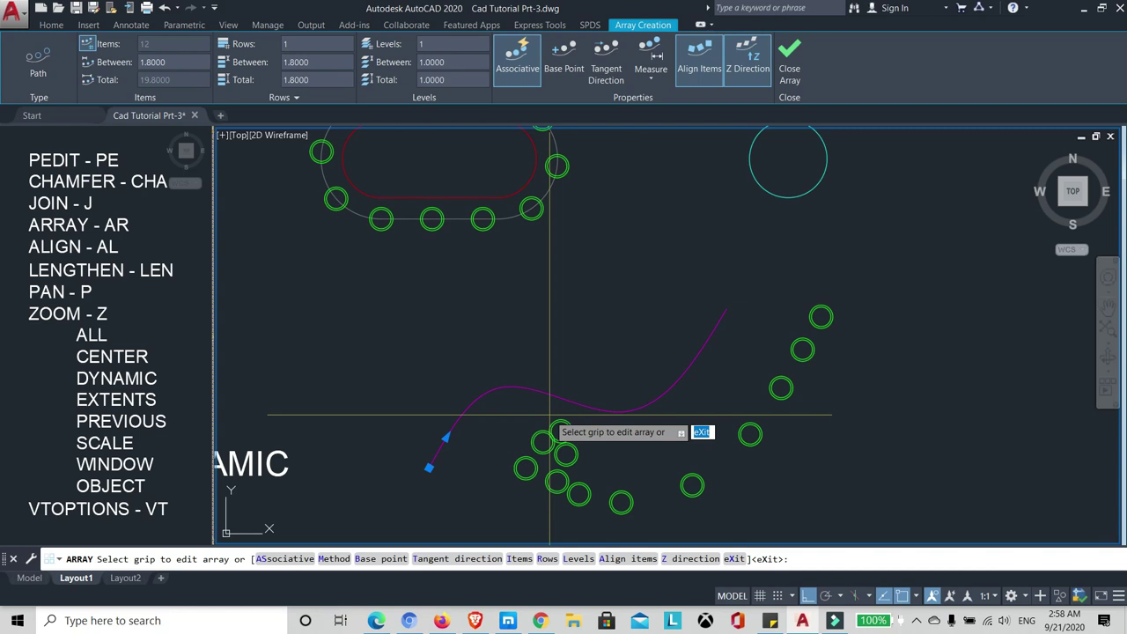
{"action": "key", "text": "Return"}
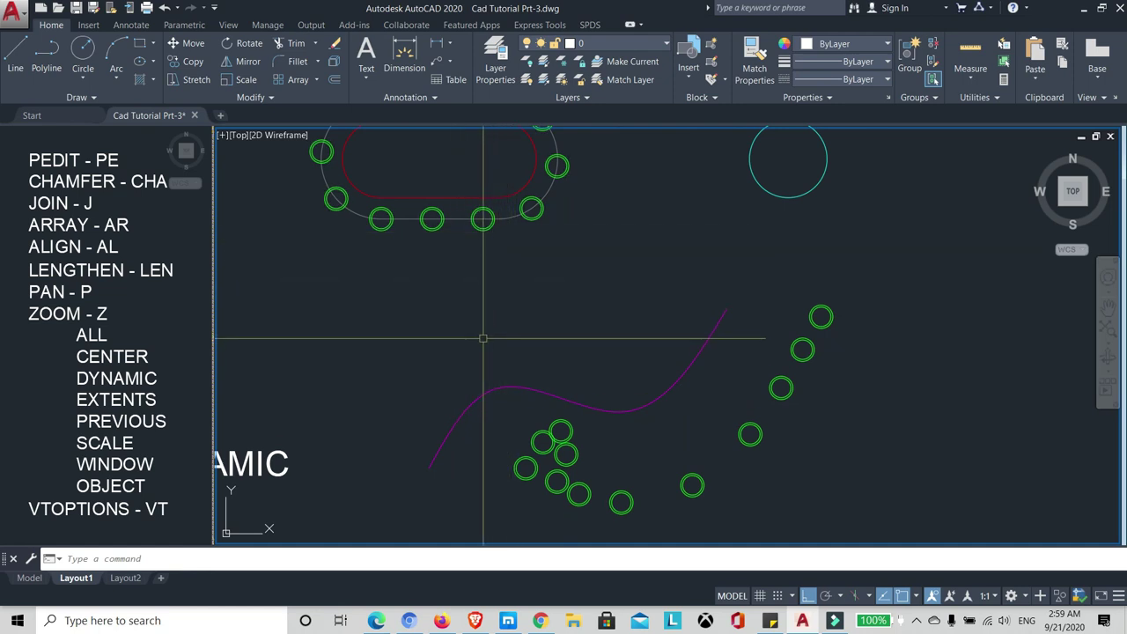
Step: Set the curve array's base point at the circle's centre so its circles sit on the curve
{"action": "left_click", "coordinate": [564, 434]}
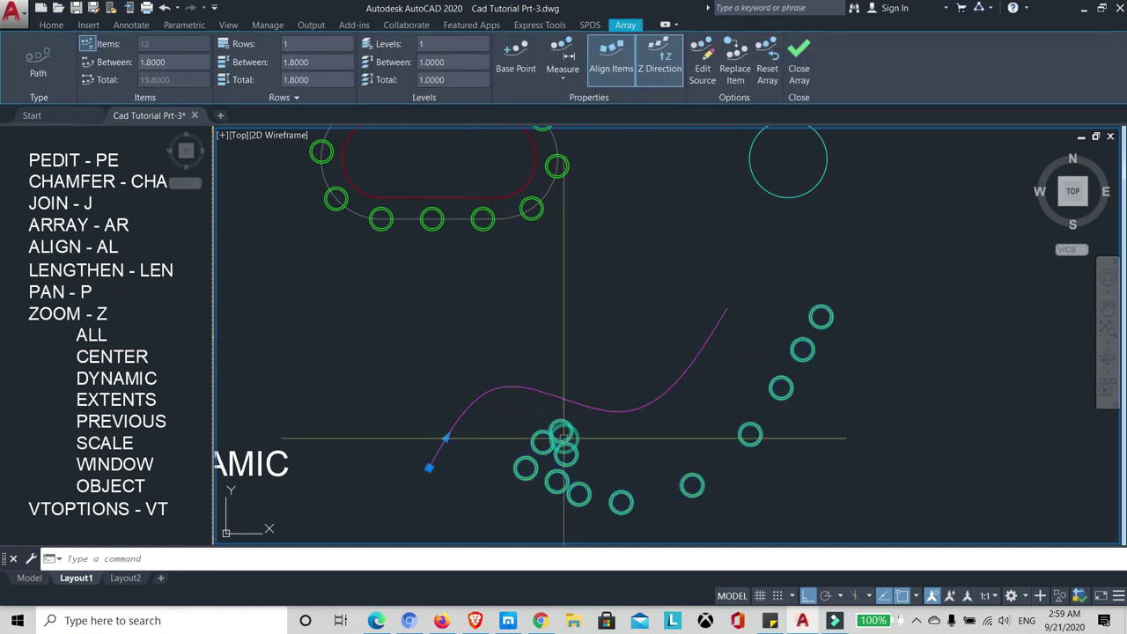
{"action": "left_click", "coordinate": [517, 70]}
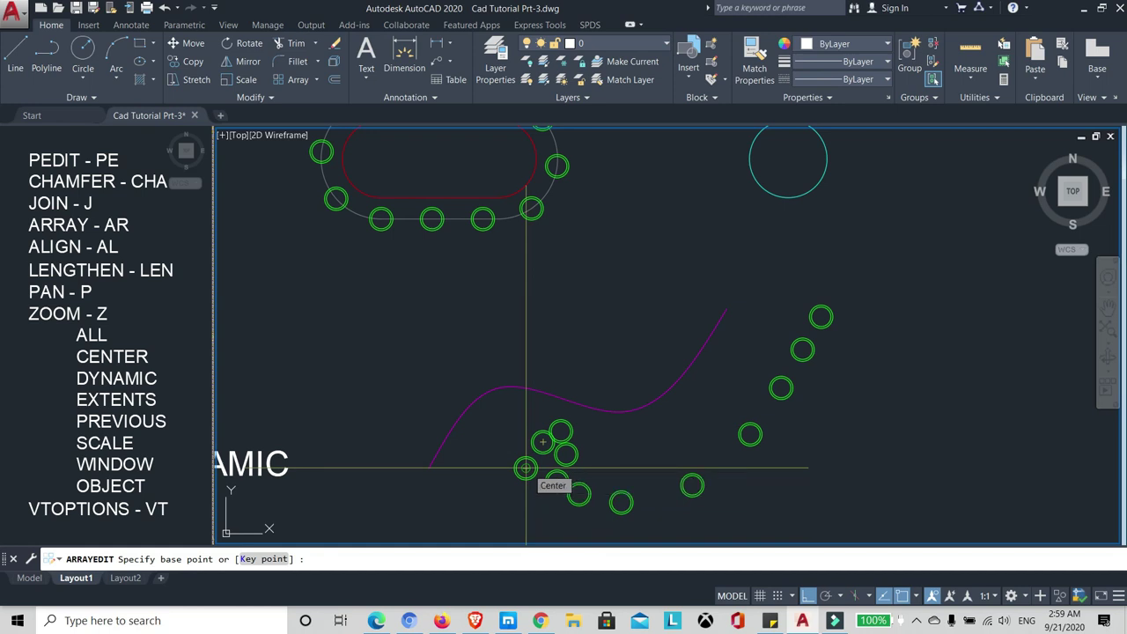
{"action": "left_click", "coordinate": [526, 467]}
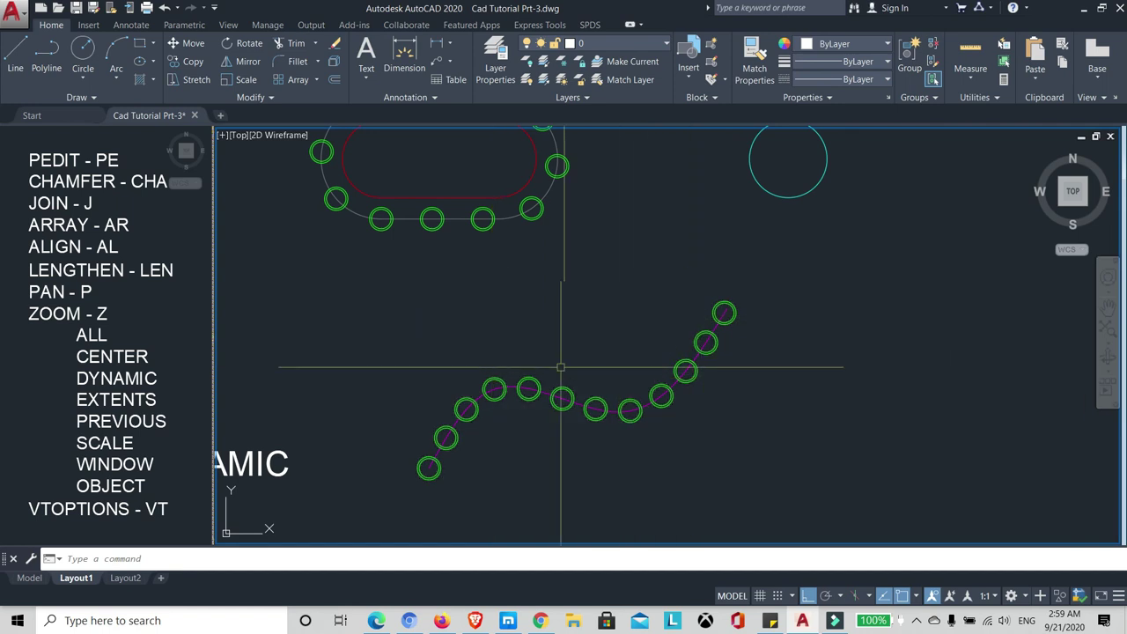
{"action": "left_click", "coordinate": [491, 385]}
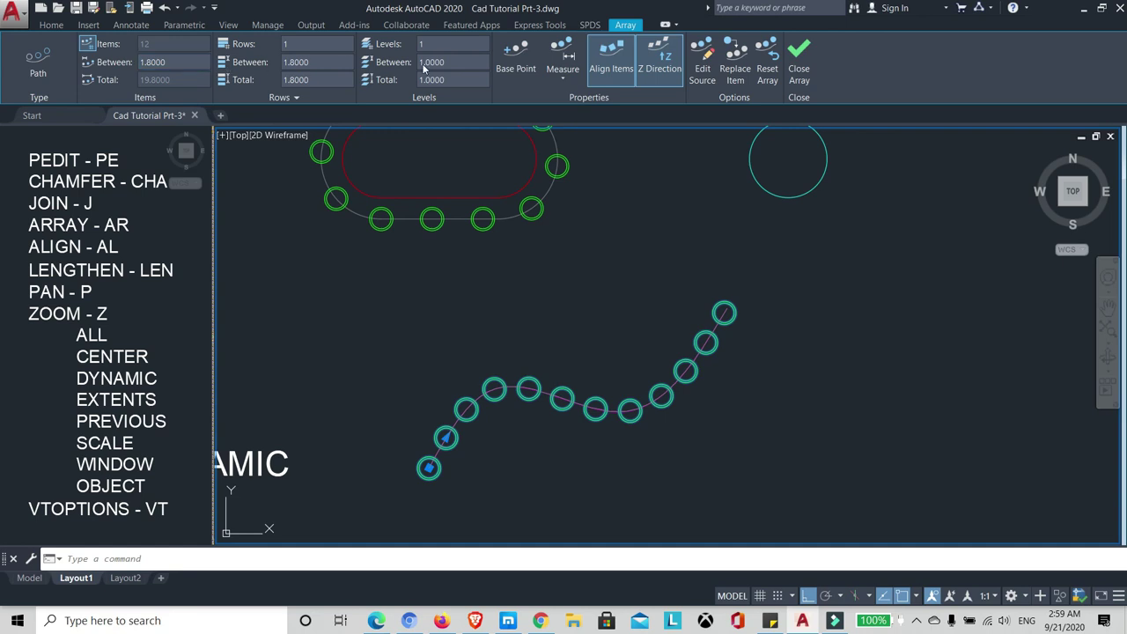
Step: Switch the curve array to Divide spacing and cut it to 8 circles, 2.8622 apart
{"action": "left_click", "coordinate": [563, 79]}
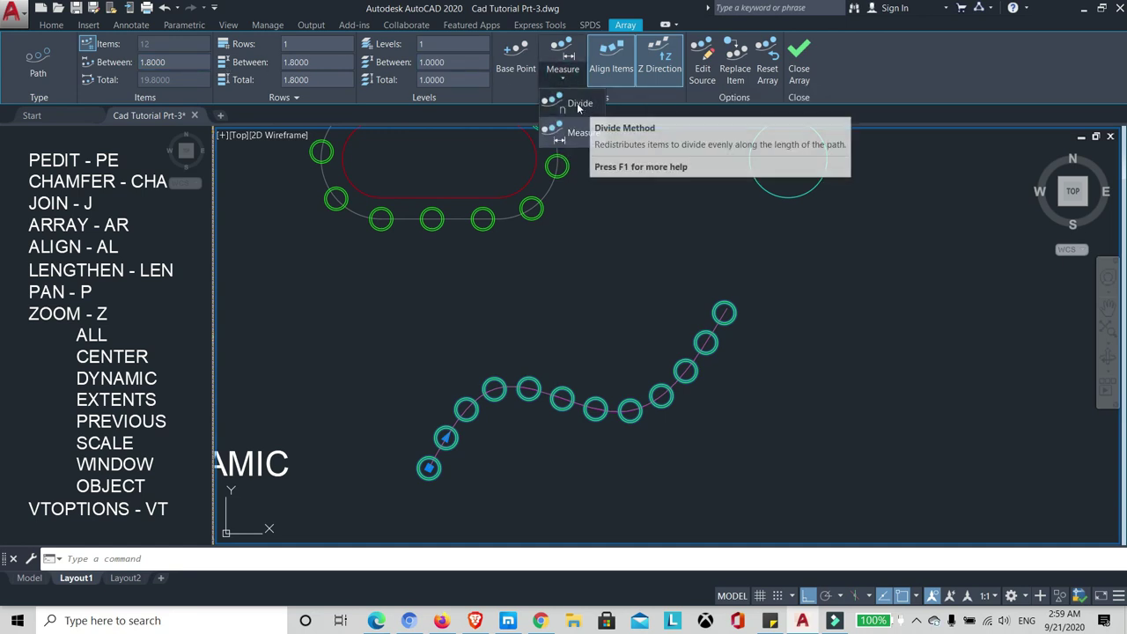
{"action": "left_click", "coordinate": [591, 110]}
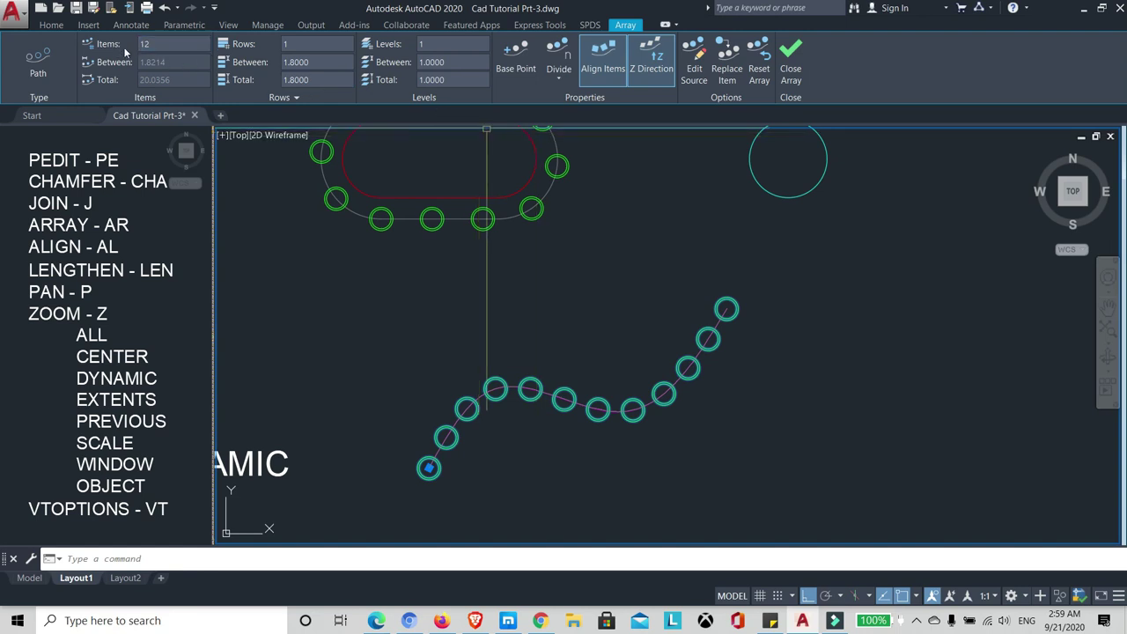
{"action": "left_click", "coordinate": [554, 84]}
{"action": "left_click", "coordinate": [554, 85]}
{"action": "type", "text": "8"}
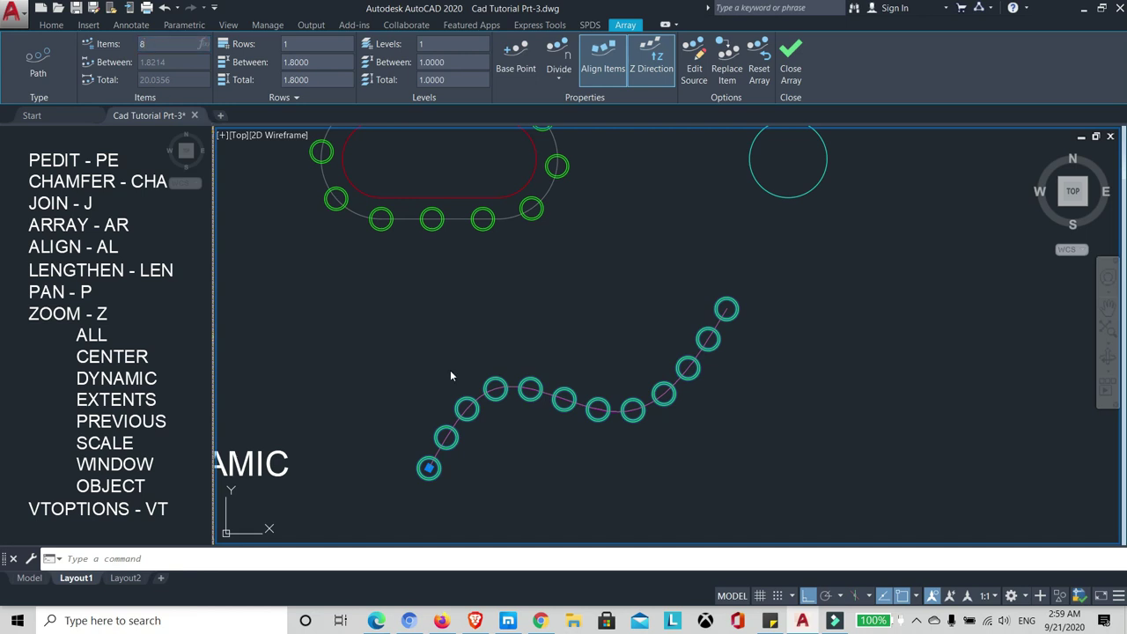
{"action": "left_click", "coordinate": [528, 327]}
{"action": "left_click", "coordinate": [386, 301]}
Step: Create a polar array of 6 small circles, 60° apart, around the cyan circle's centre
{"action": "key", "text": "Return"}
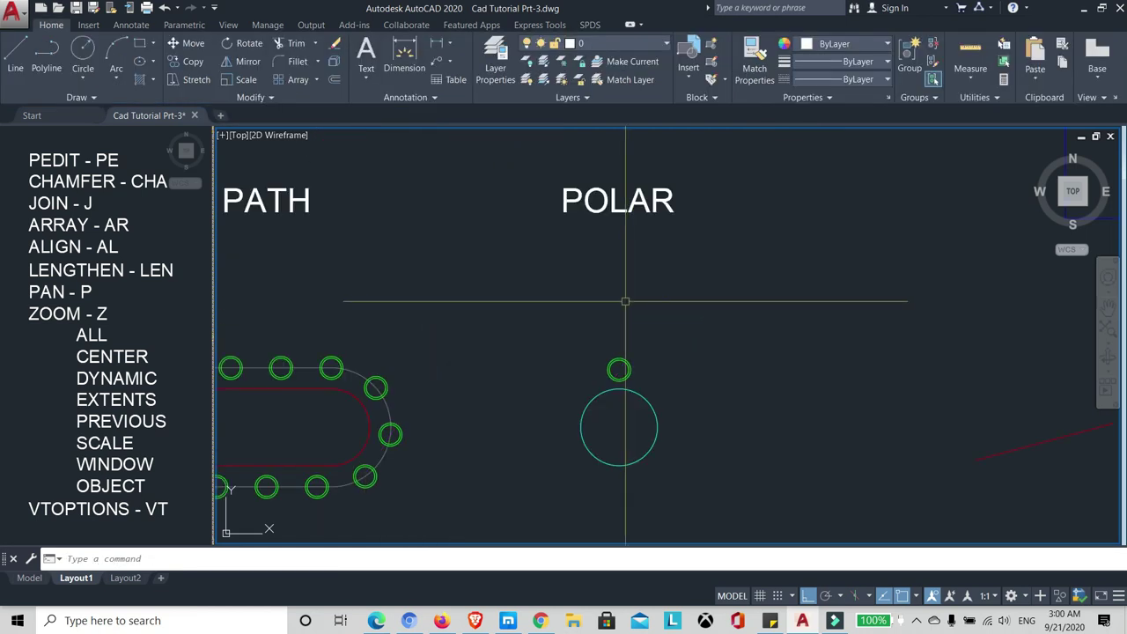
{"action": "scroll", "coordinate": [626, 304], "scroll_direction": "up", "scroll_amount": 2}
{"action": "scroll", "coordinate": [590, 302], "scroll_direction": "down", "scroll_amount": 2}
{"action": "type", "text": "AR"}
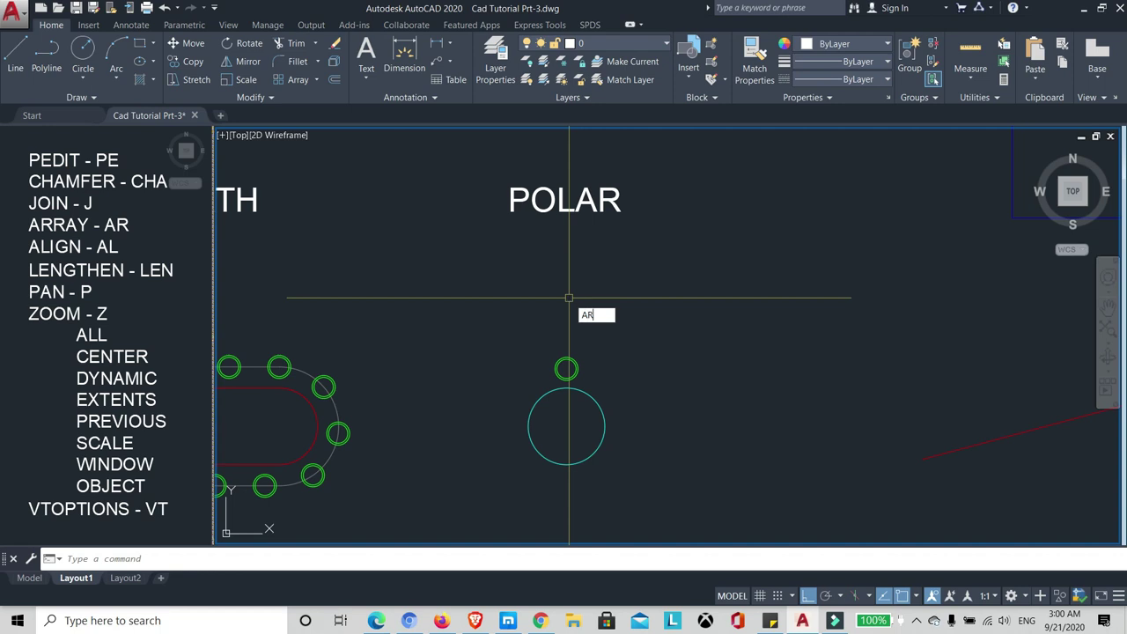
{"action": "key", "text": "Return"}
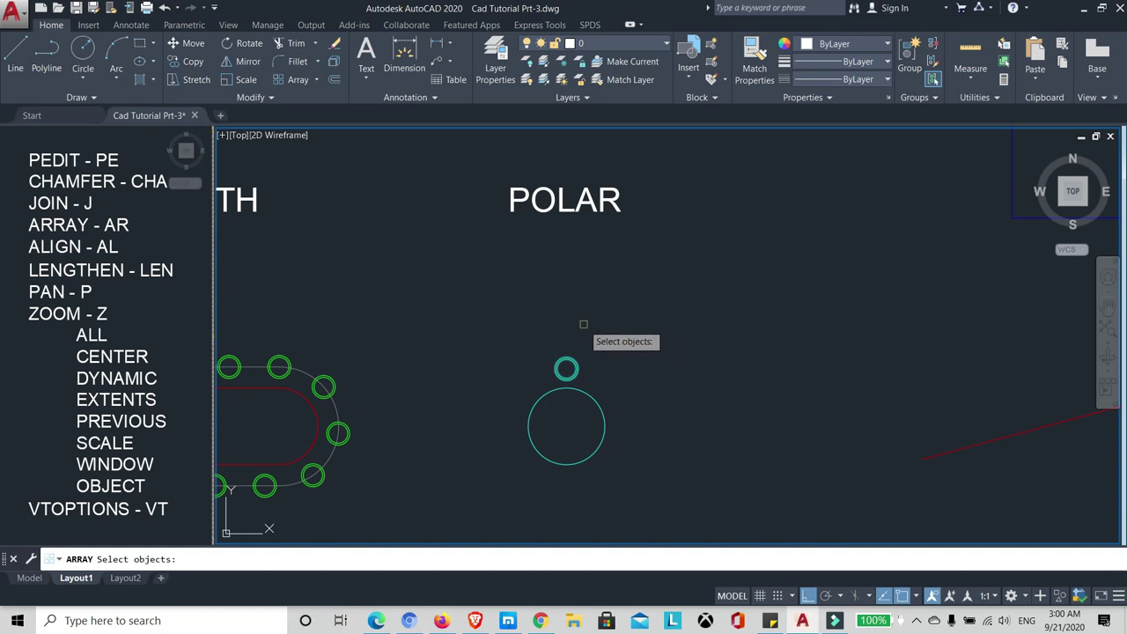
{"action": "key", "text": "Return"}
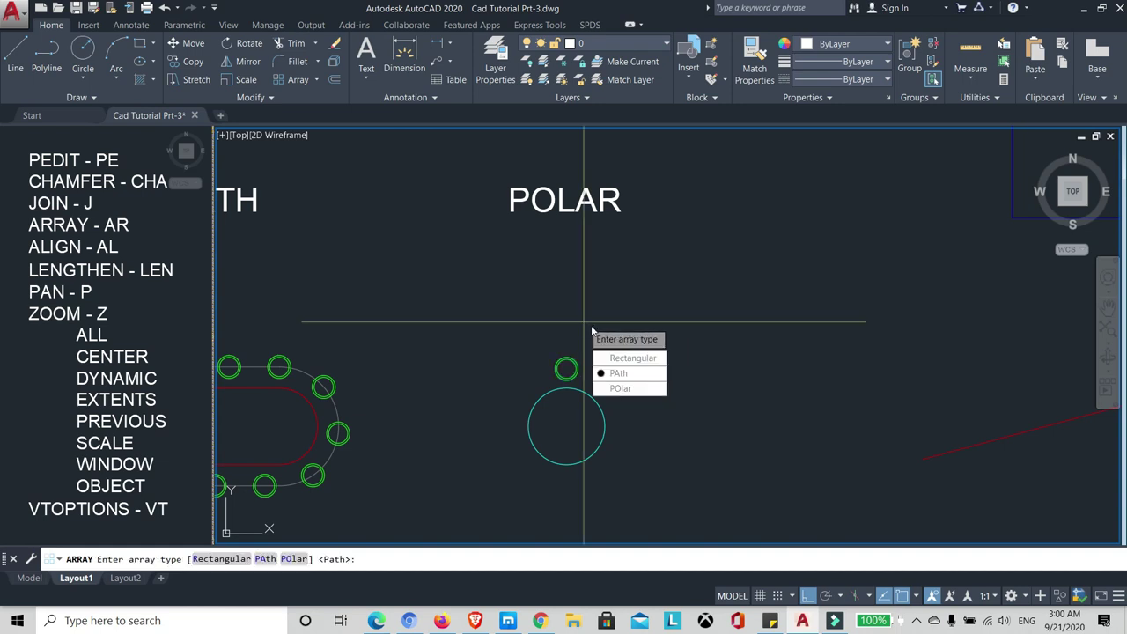
{"action": "left_click", "coordinate": [630, 390]}
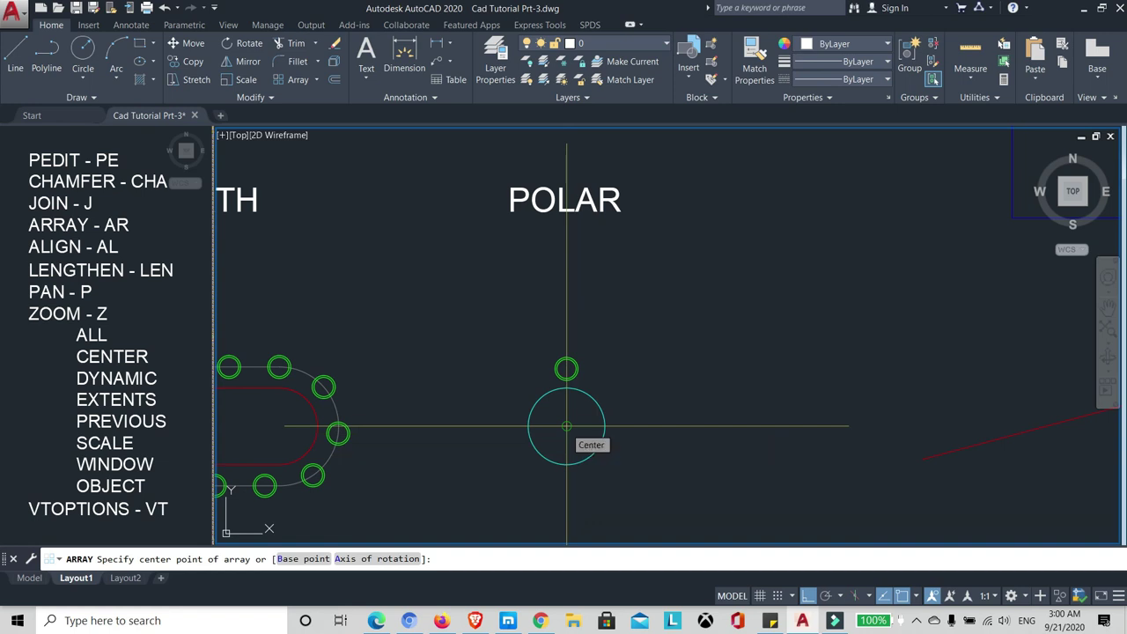
{"action": "left_click", "coordinate": [566, 426]}
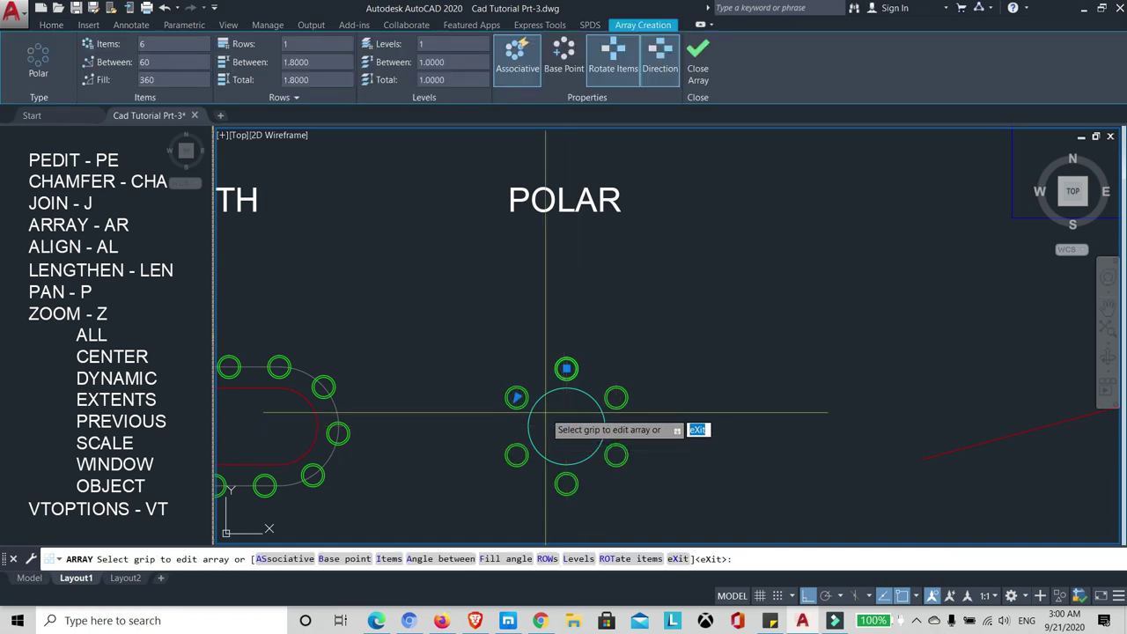
{"action": "left_click", "coordinate": [697, 75]}
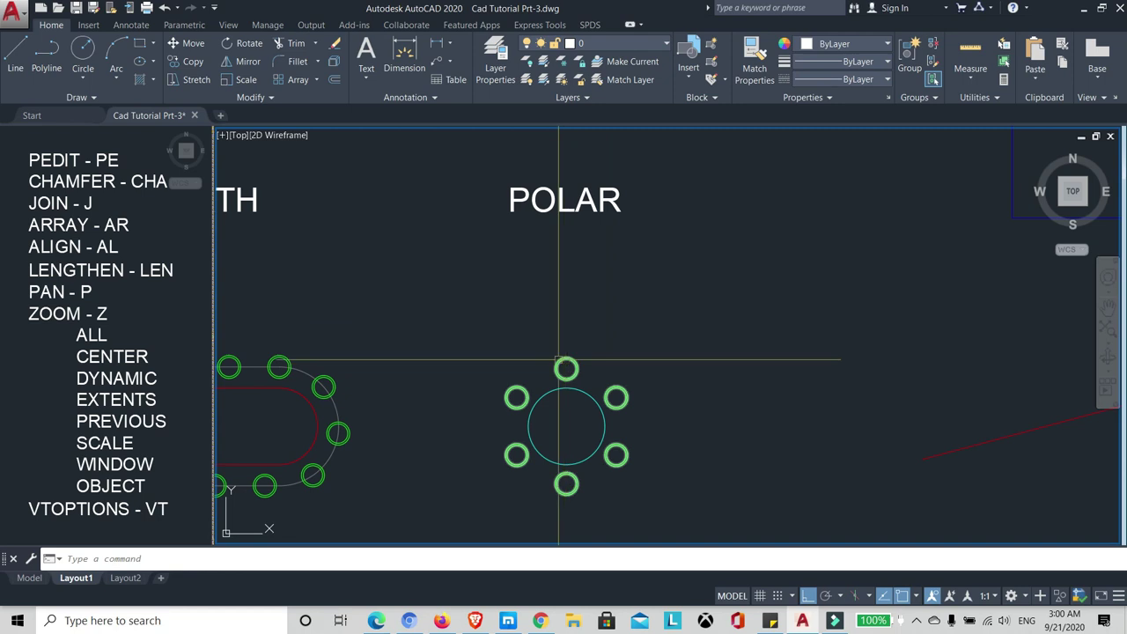
Step: Set the polar array around the large circle to 10 items, then deselect it
{"action": "scroll", "coordinate": [546, 361], "scroll_direction": "up", "scroll_amount": 2}
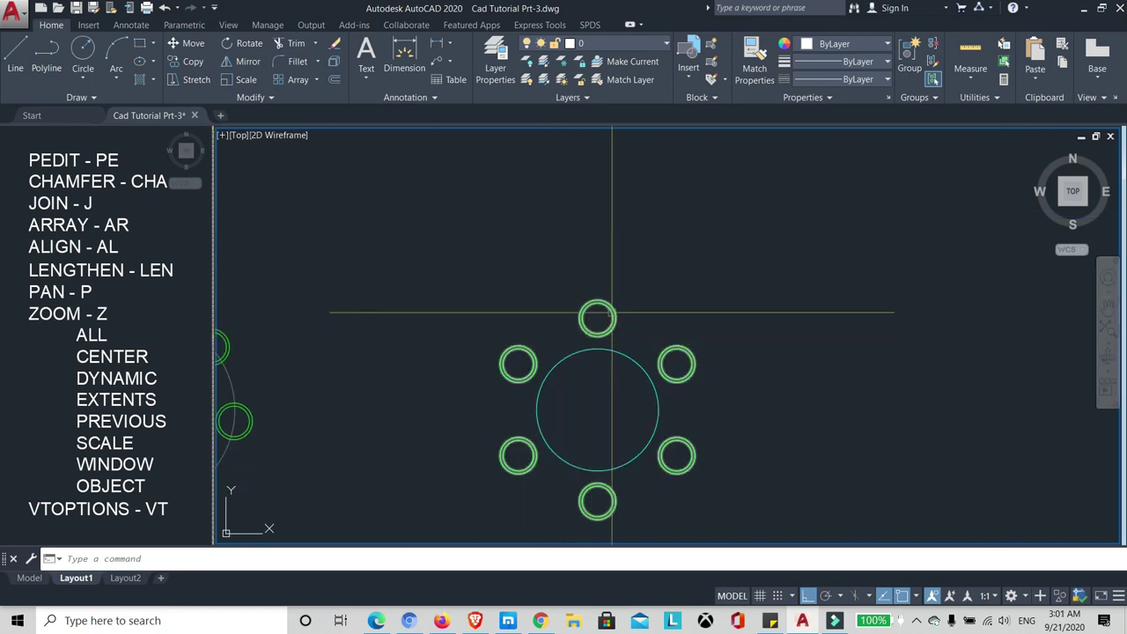
{"action": "left_click", "coordinate": [595, 307]}
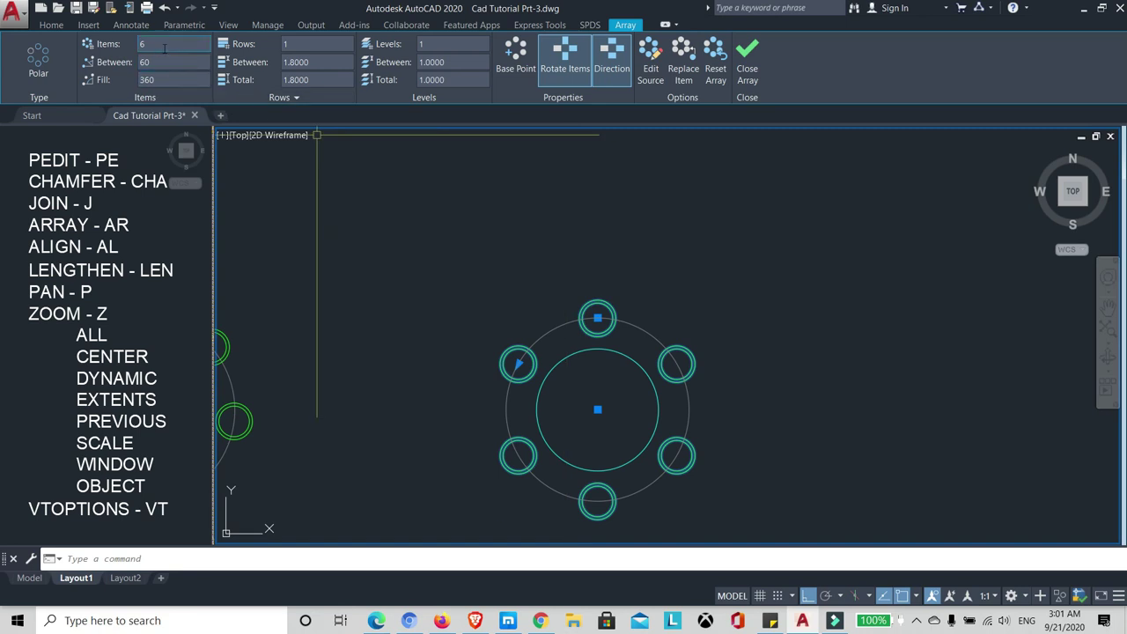
{"action": "left_click", "coordinate": [163, 47]}
{"action": "type", "text": "10"}
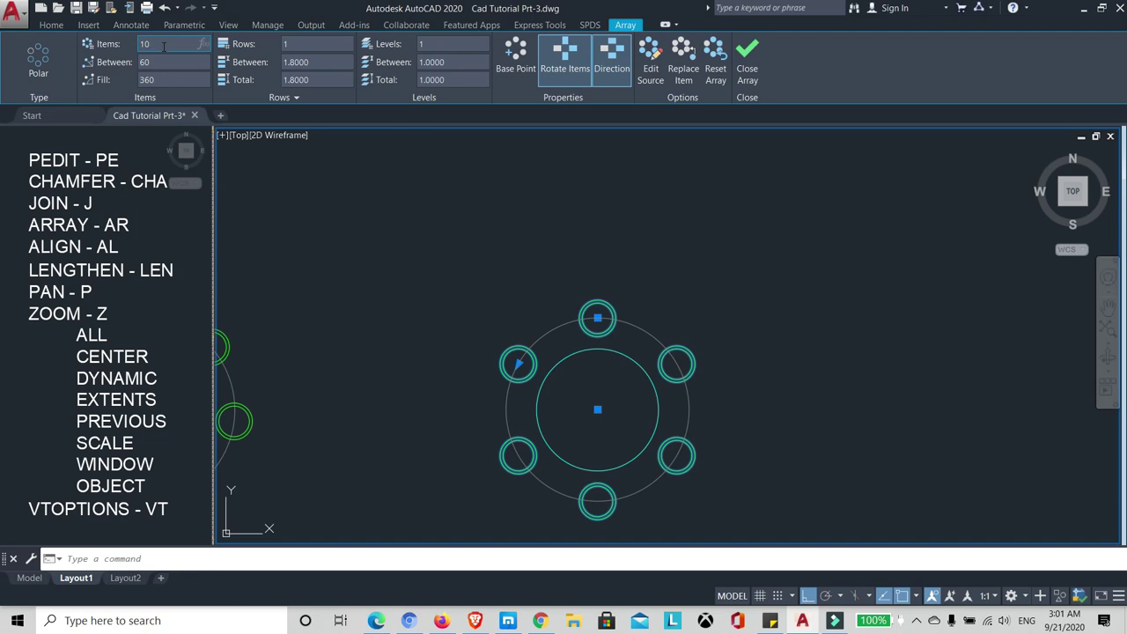
{"action": "left_click", "coordinate": [447, 226]}
{"action": "left_click", "coordinate": [368, 238]}
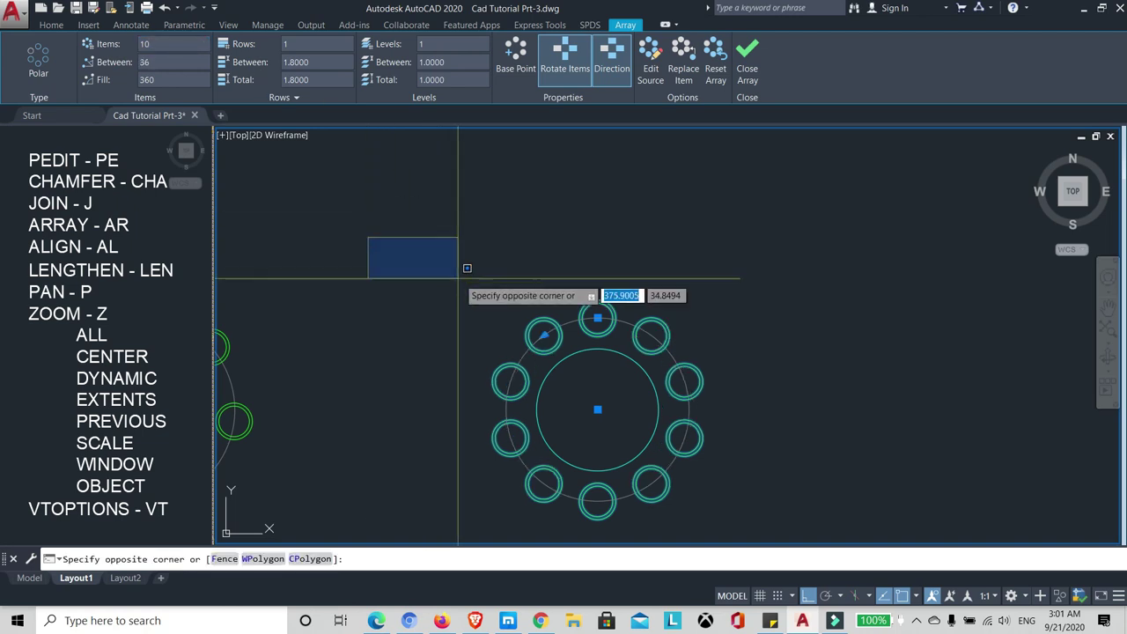
{"action": "left_click", "coordinate": [522, 290]}
{"action": "scroll", "coordinate": [540, 264], "scroll_direction": "down", "scroll_amount": 2}
{"action": "scroll", "coordinate": [596, 209], "scroll_direction": "up", "scroll_amount": 1}
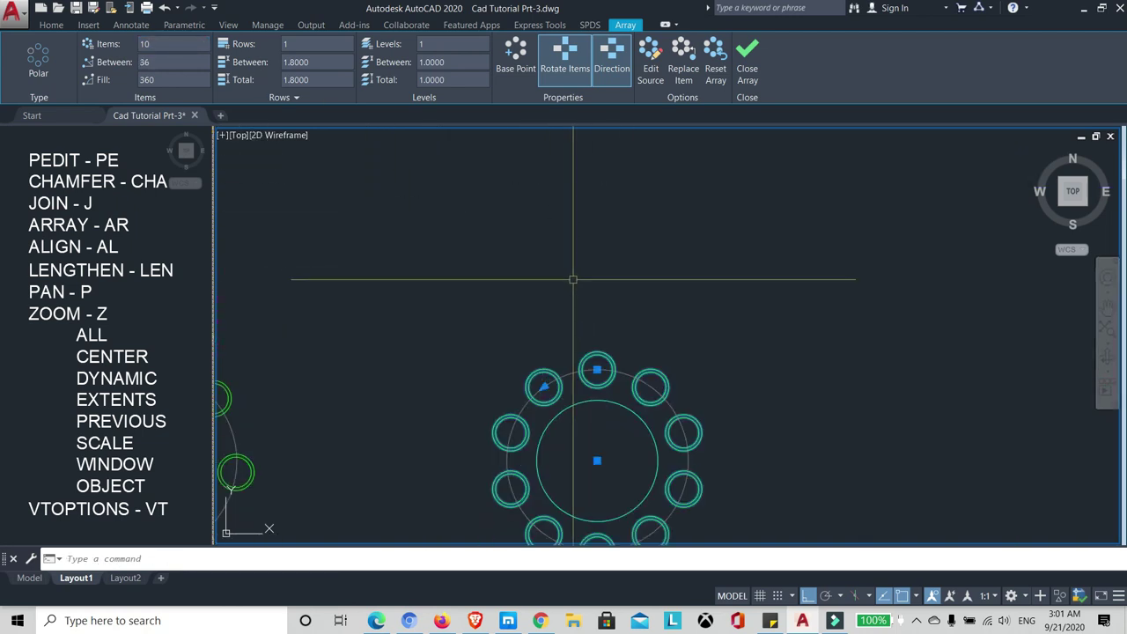
{"action": "scroll", "coordinate": [573, 293], "scroll_direction": "down", "scroll_amount": 1}
{"action": "middle_click_drag", "start_coordinate": [576, 256], "coordinate": [578, 271]}
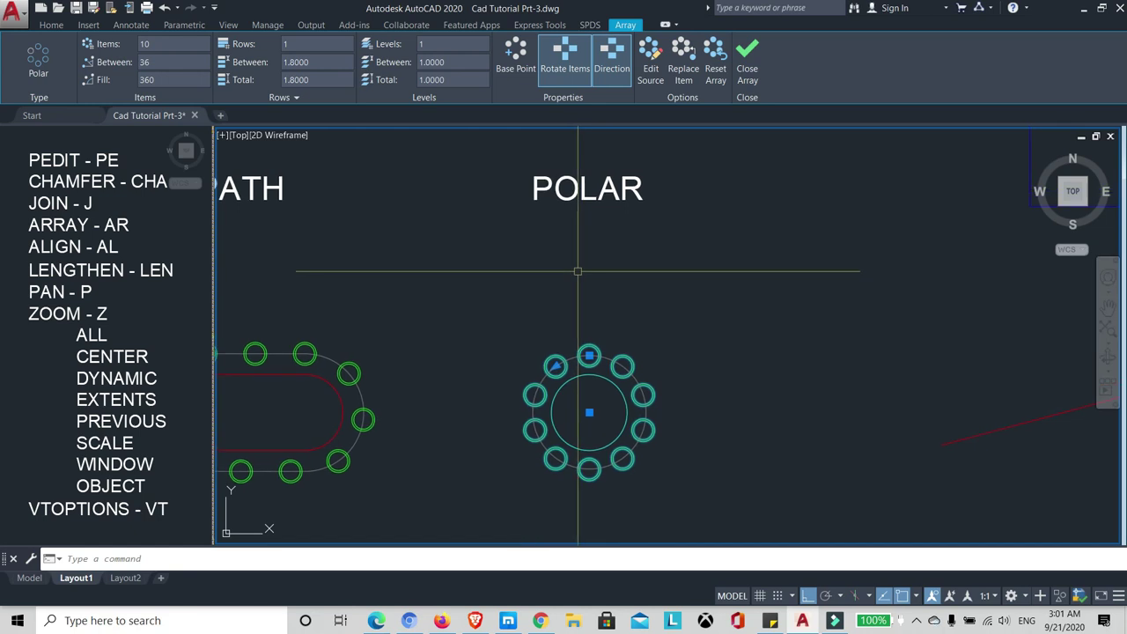
{"action": "key", "text": "Escape"}
Step: Reselect the polar array to check its 10-item settings, then deselect it
{"action": "scroll", "coordinate": [609, 410], "scroll_direction": "up", "scroll_amount": 2}
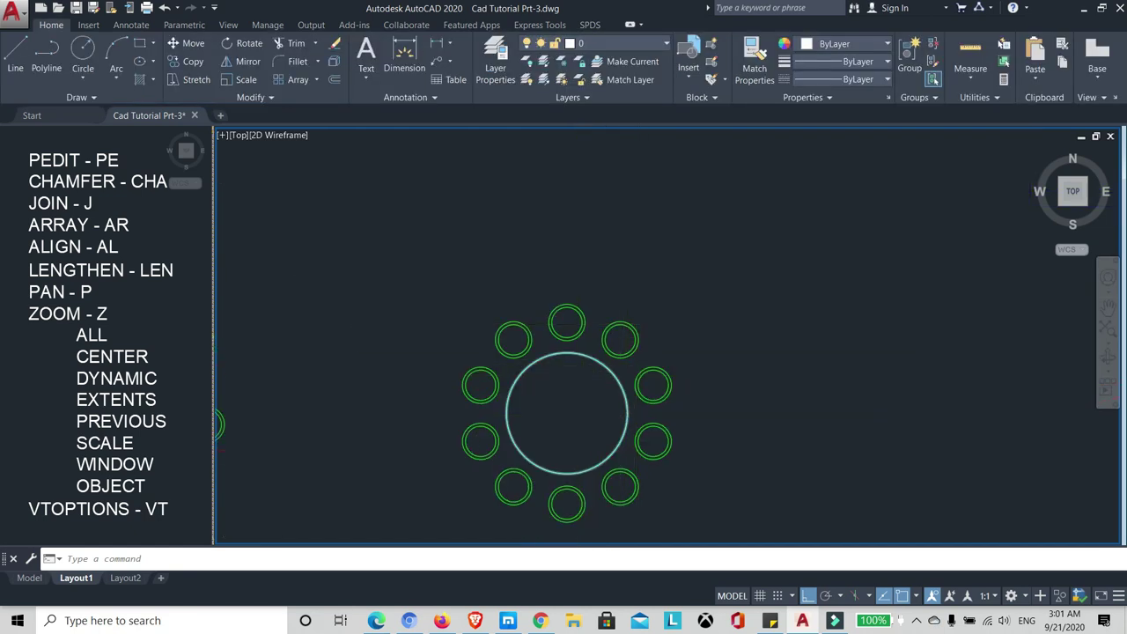
{"action": "scroll", "coordinate": [560, 371], "scroll_direction": "up", "scroll_amount": 2}
{"action": "scroll", "coordinate": [621, 330], "scroll_direction": "down", "scroll_amount": 2}
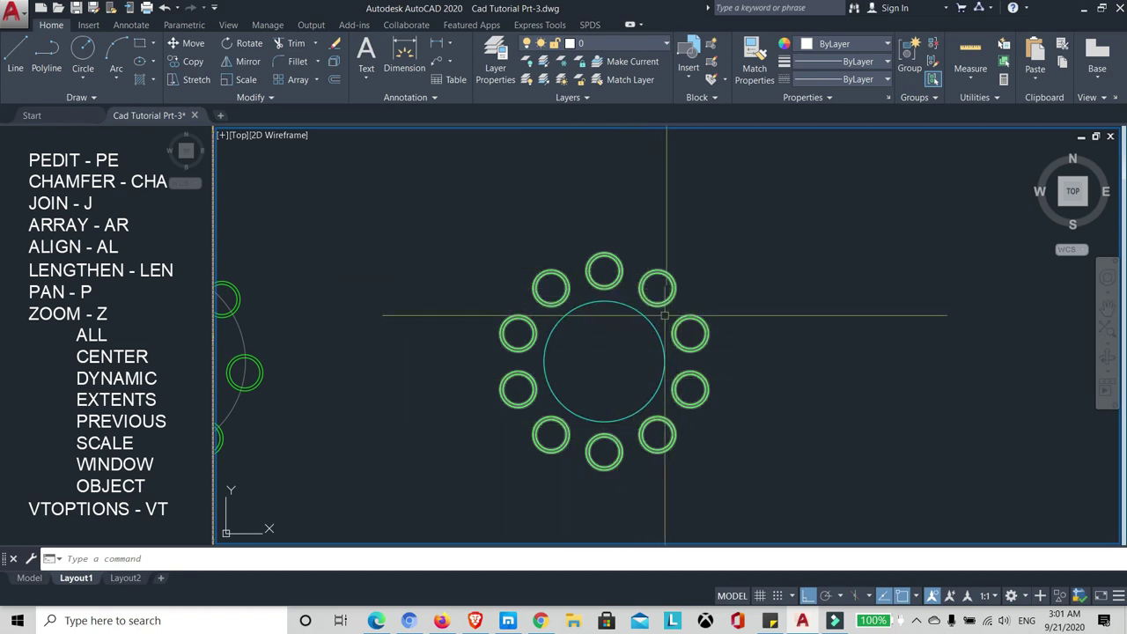
{"action": "left_click", "coordinate": [548, 272]}
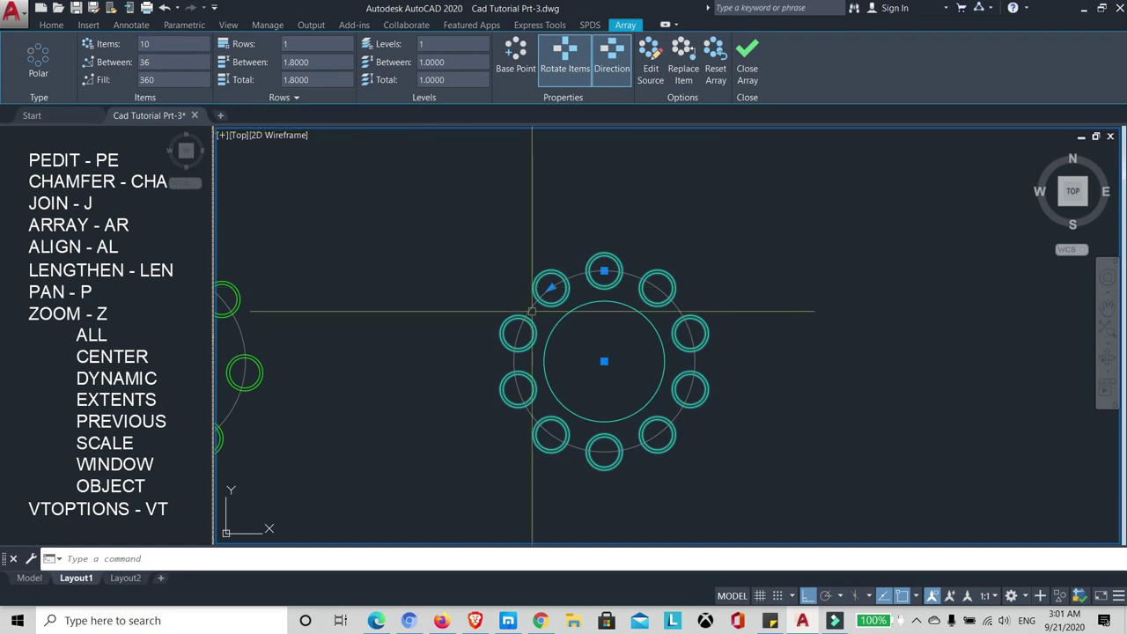
{"action": "key", "text": "Escape"}
{"action": "scroll", "coordinate": [535, 310], "scroll_direction": "down", "scroll_amount": 3}
{"action": "scroll", "coordinate": [542, 300], "scroll_direction": "down", "scroll_amount": 2}
{"action": "scroll", "coordinate": [667, 285], "scroll_direction": "down", "scroll_amount": 1}
{"action": "scroll", "coordinate": [686, 287], "scroll_direction": "up", "scroll_amount": 2}
{"action": "scroll", "coordinate": [687, 283], "scroll_direction": "up", "scroll_amount": 1}
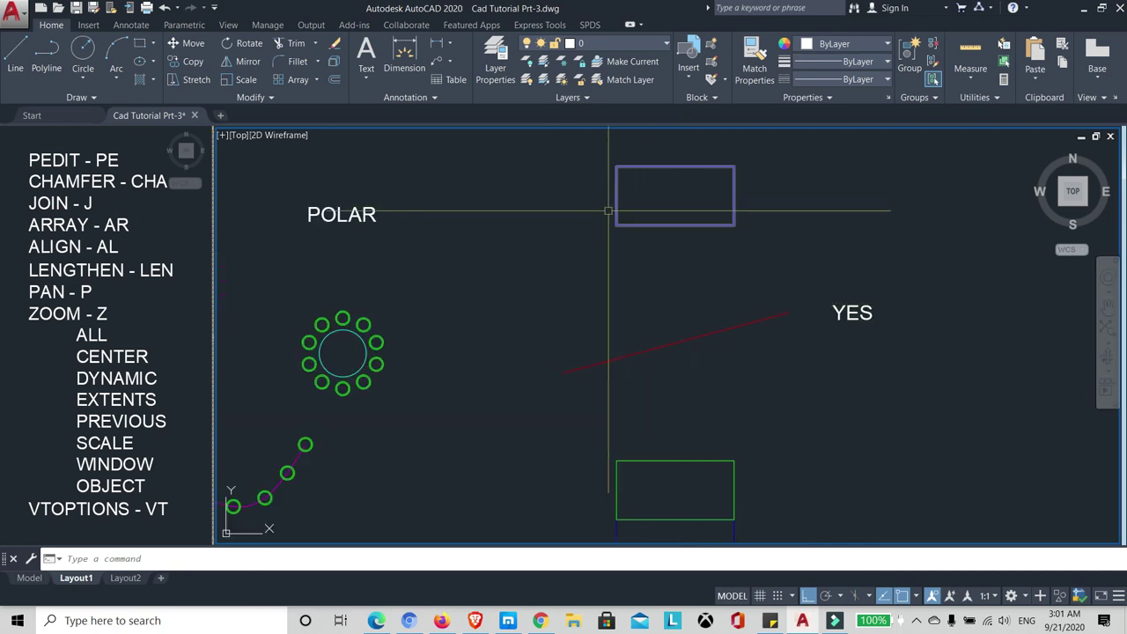
{"action": "scroll", "coordinate": [631, 259], "scroll_direction": "down", "scroll_amount": 1}
{"action": "scroll", "coordinate": [599, 252], "scroll_direction": "up", "scroll_amount": 1}
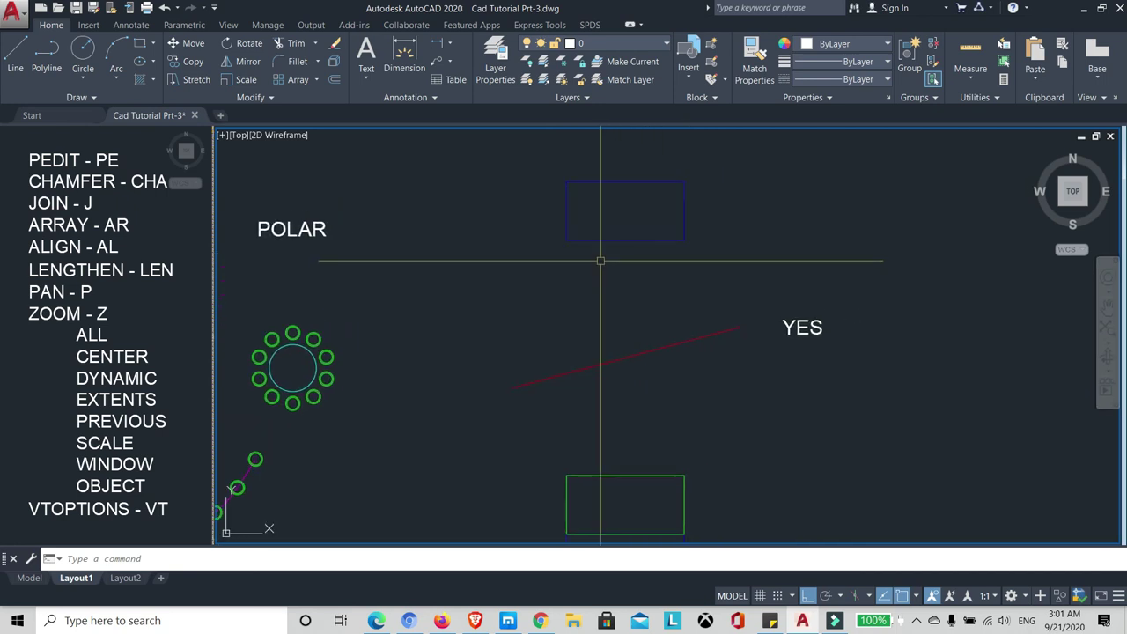
{"action": "scroll", "coordinate": [621, 227], "scroll_direction": "up", "scroll_amount": 2}
{"action": "scroll", "coordinate": [577, 245], "scroll_direction": "down", "scroll_amount": 1}
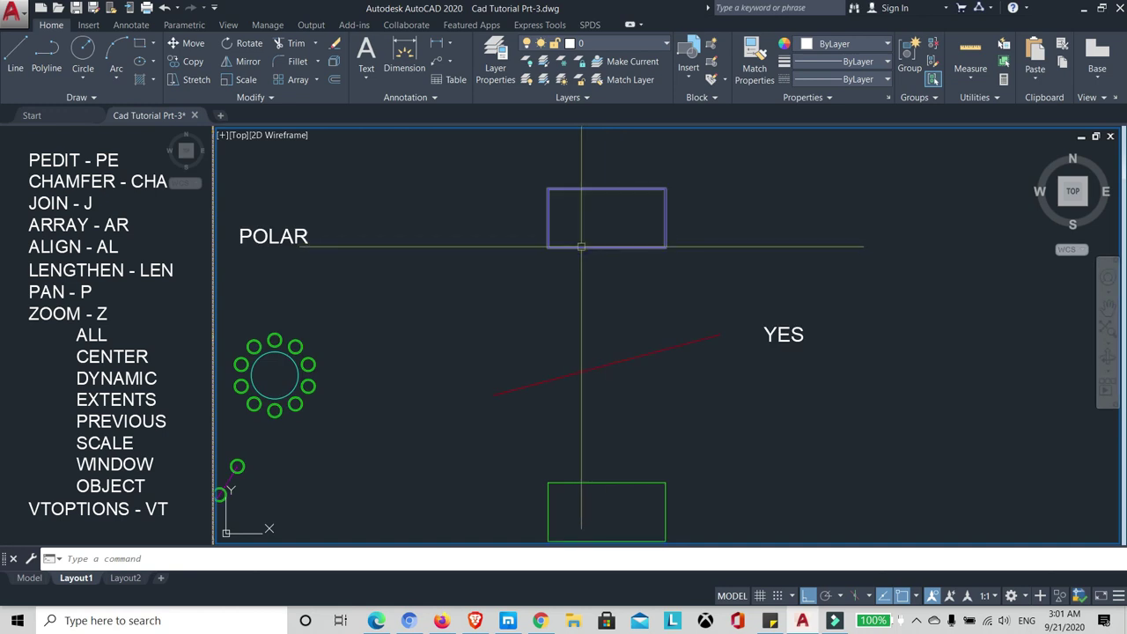
{"action": "scroll", "coordinate": [634, 259], "scroll_direction": "down", "scroll_amount": 1}
{"action": "scroll", "coordinate": [643, 268], "scroll_direction": "down", "scroll_amount": 1}
{"action": "scroll", "coordinate": [663, 312], "scroll_direction": "up", "scroll_amount": 1}
{"action": "middle_click_drag", "start_coordinate": [644, 309], "coordinate": [636, 289]}
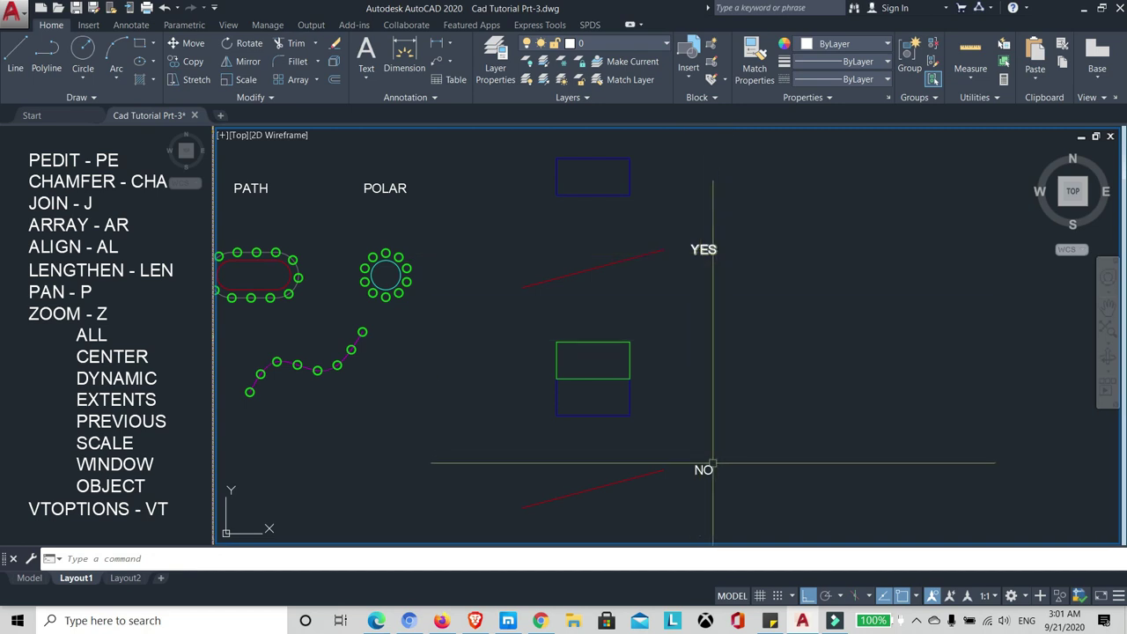
{"action": "scroll", "coordinate": [588, 184], "scroll_direction": "up", "scroll_amount": 2}
{"action": "scroll", "coordinate": [584, 167], "scroll_direction": "up", "scroll_amount": 2}
{"action": "type", "text": "AL"}
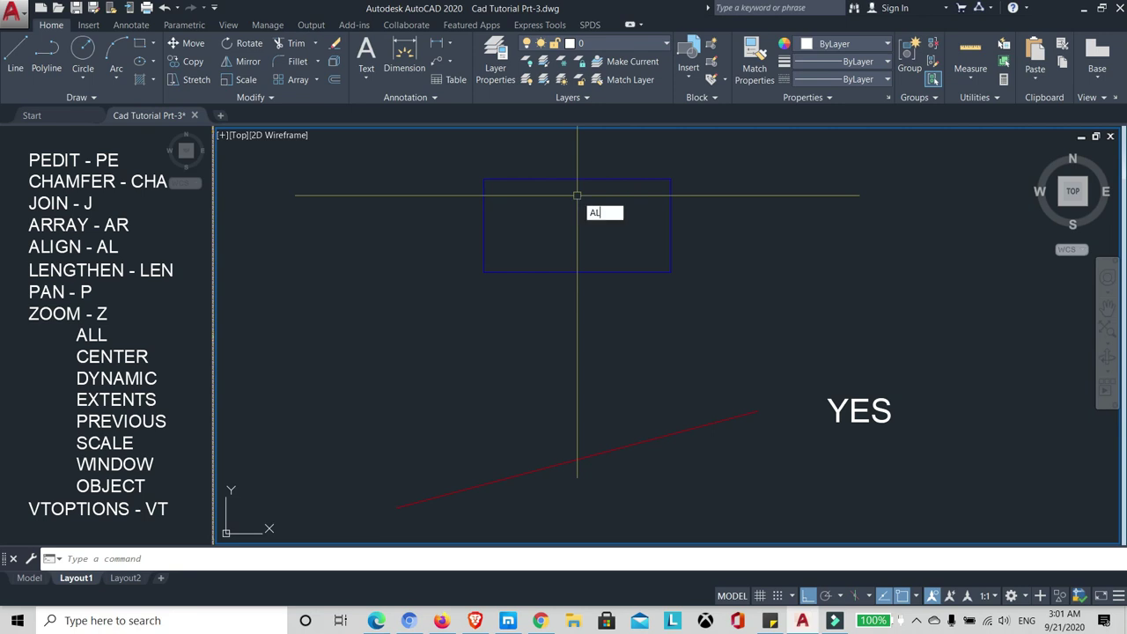
Step: Align the blue rectangle's bottom corners to the YES red line's endpoints, scaling it to fit
{"action": "key", "text": "Return"}
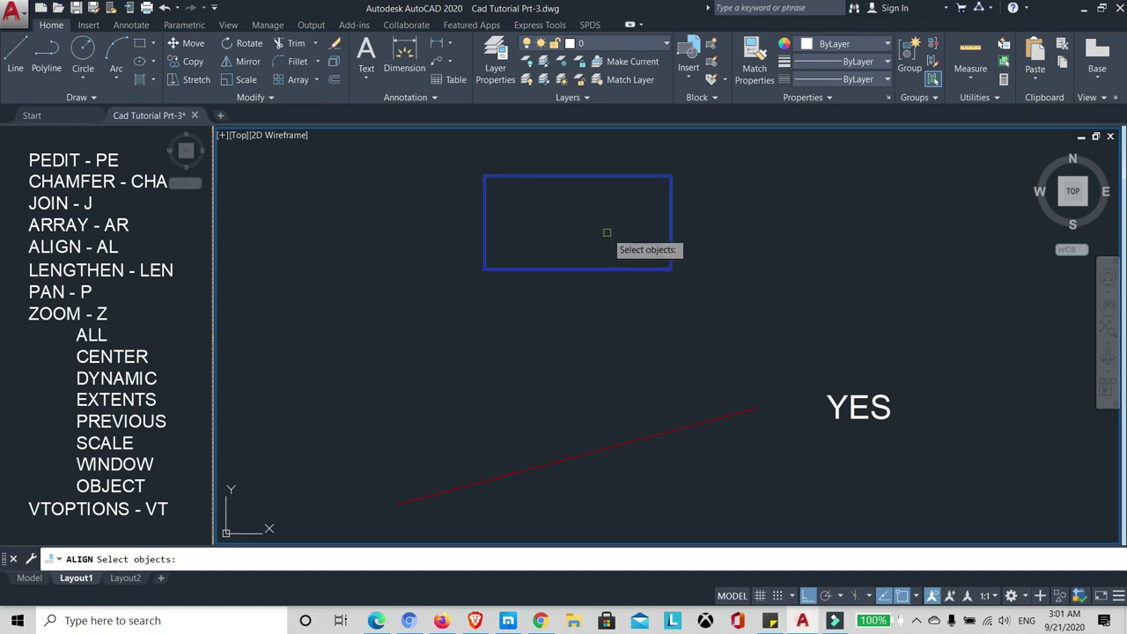
{"action": "key", "text": "Return"}
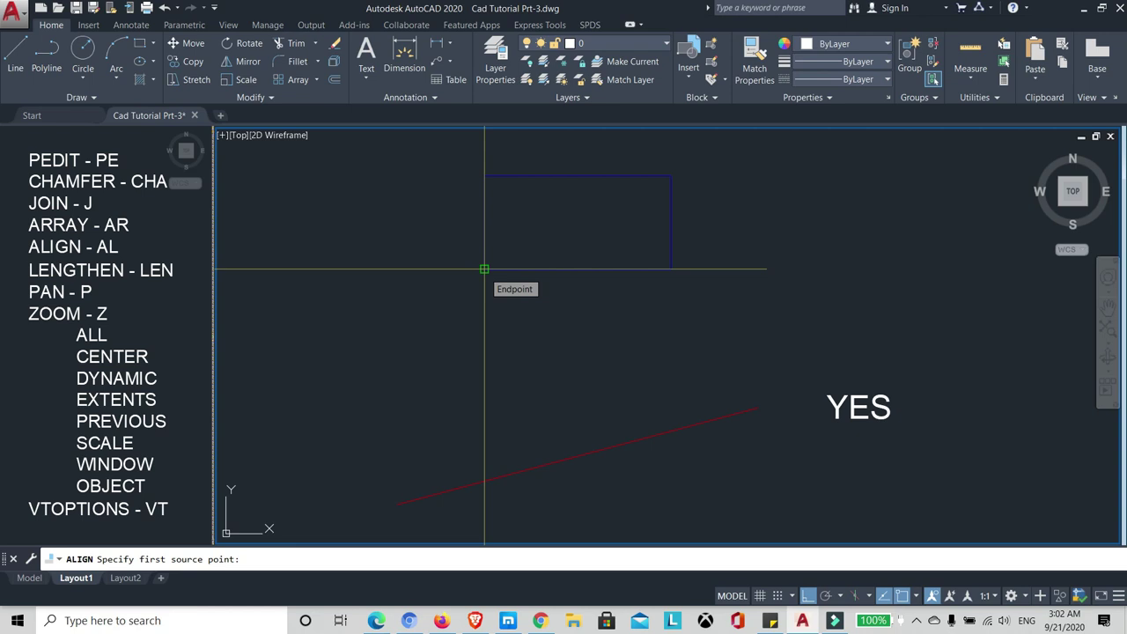
{"action": "left_click", "coordinate": [484, 269]}
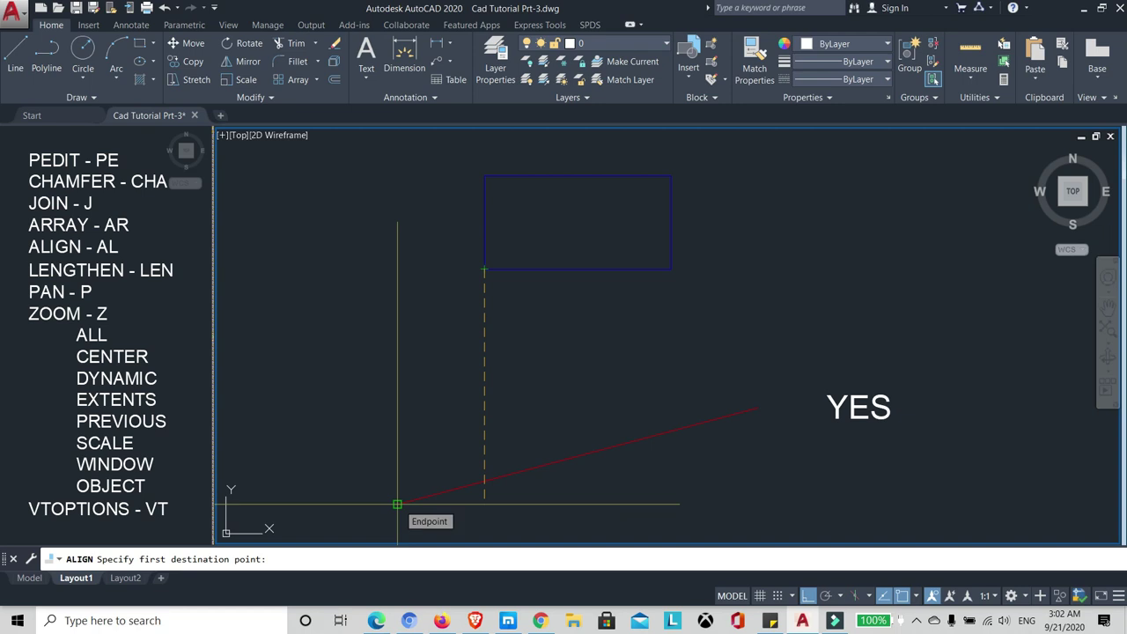
{"action": "left_click", "coordinate": [397, 504]}
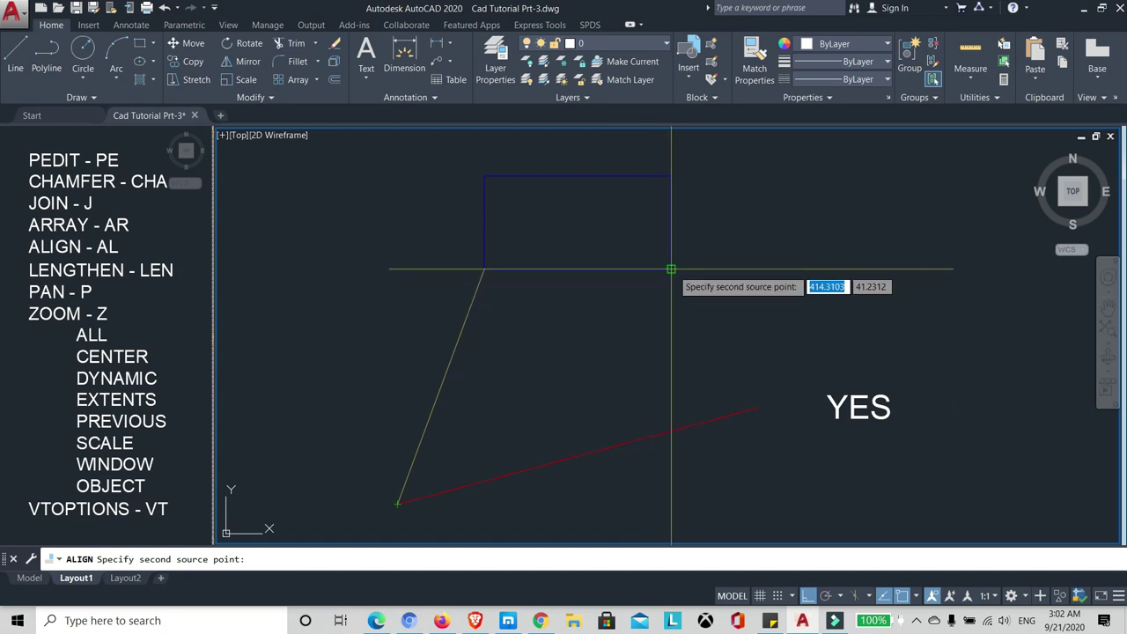
{"action": "left_click", "coordinate": [671, 269]}
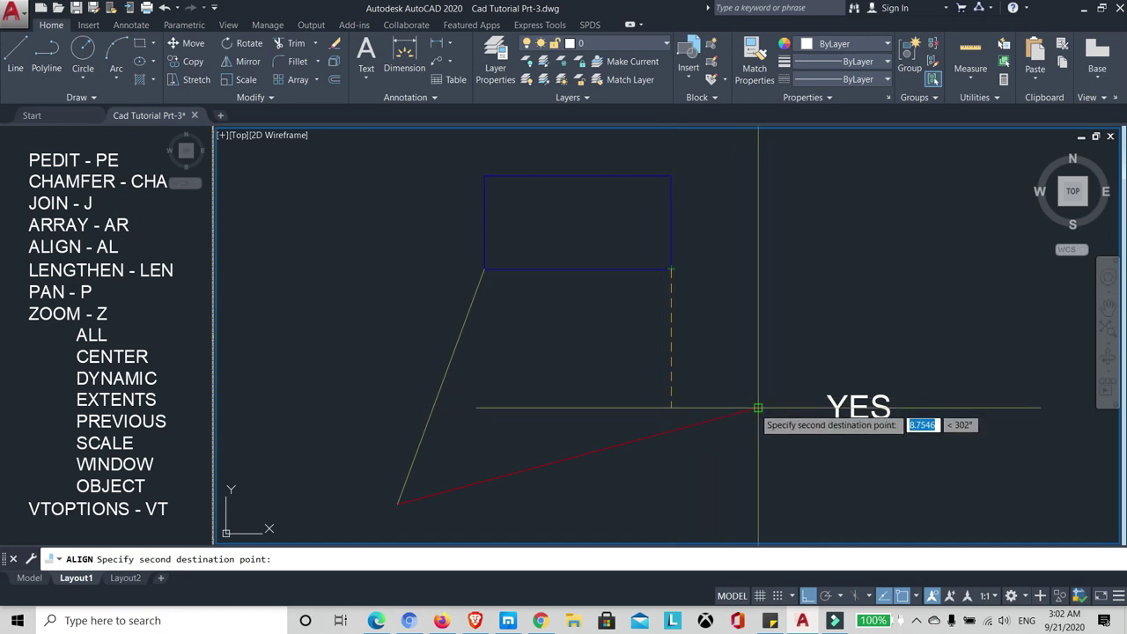
{"action": "left_click", "coordinate": [758, 407]}
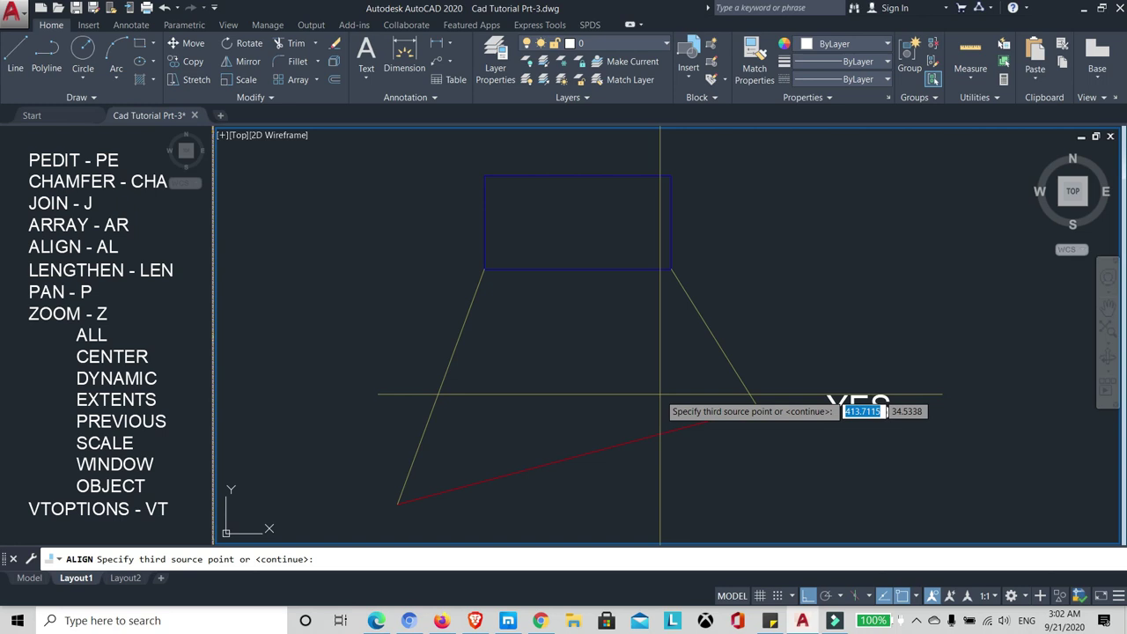
{"action": "key", "text": "Return"}
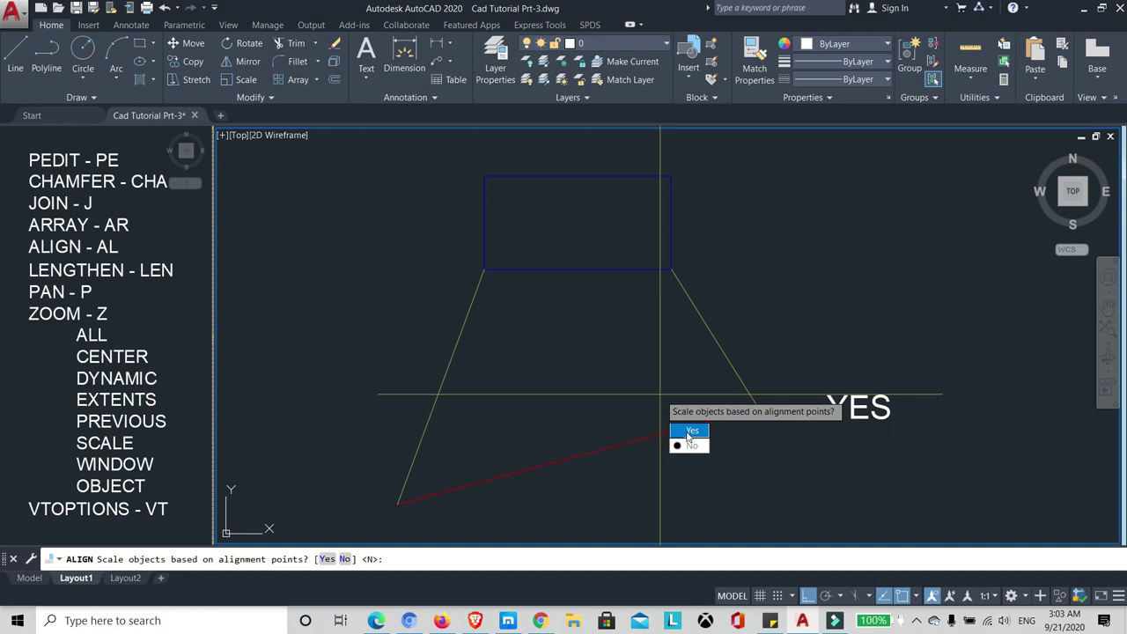
{"action": "key", "text": "Return"}
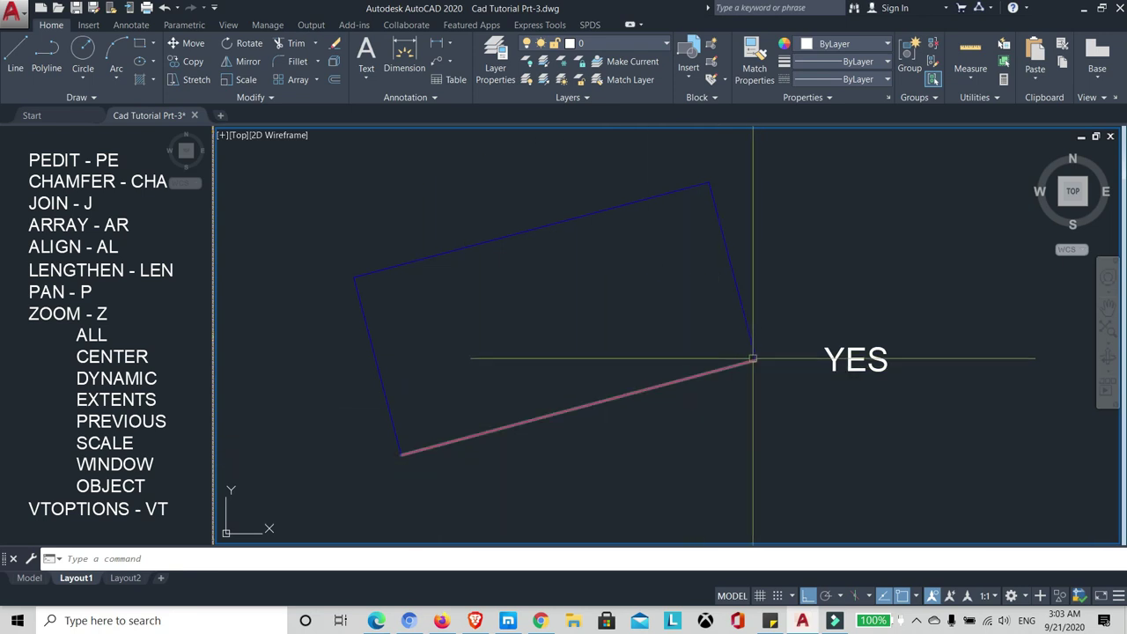
Step: Align the lower blue rectangle's bottom corners onto the NO red line without scaling, then select the red line
{"action": "scroll", "coordinate": [624, 272], "scroll_direction": "down", "scroll_amount": 3}
{"action": "scroll", "coordinate": [619, 282], "scroll_direction": "down", "scroll_amount": 3}
{"action": "scroll", "coordinate": [608, 363], "scroll_direction": "up", "scroll_amount": 2}
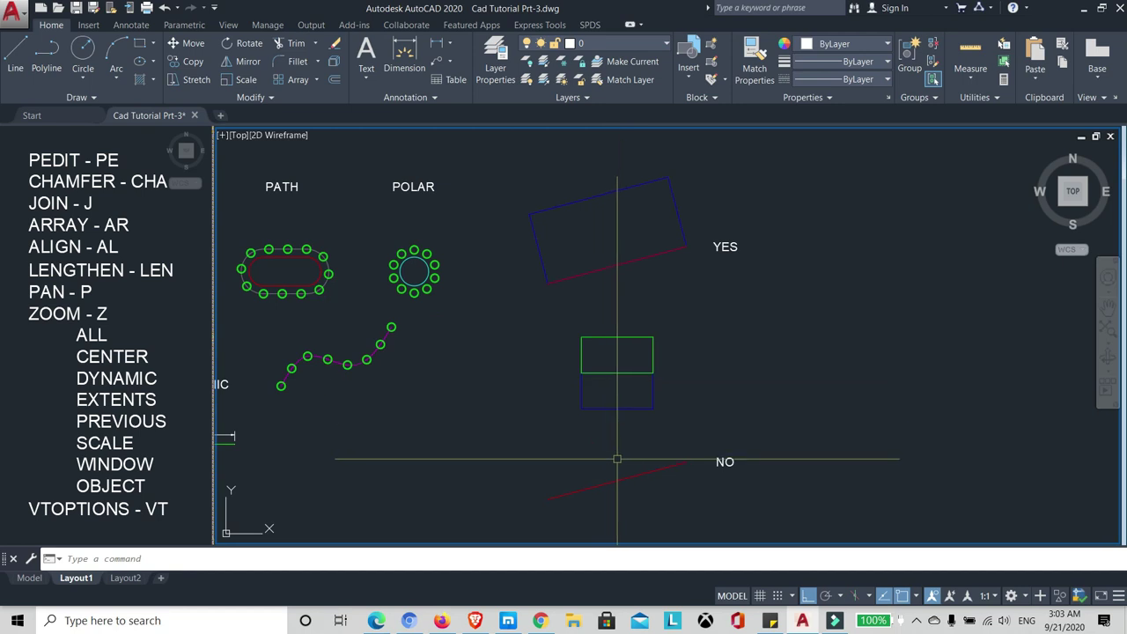
{"action": "scroll", "coordinate": [617, 449], "scroll_direction": "up", "scroll_amount": 2}
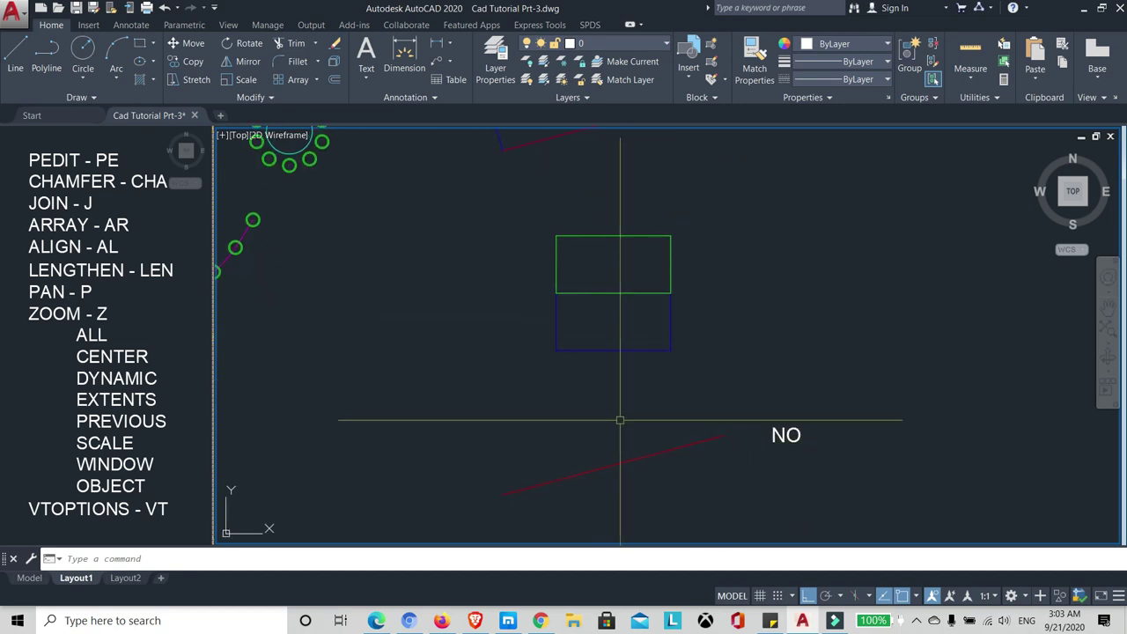
{"action": "type", "text": "AL"}
{"action": "key", "text": "Return"}
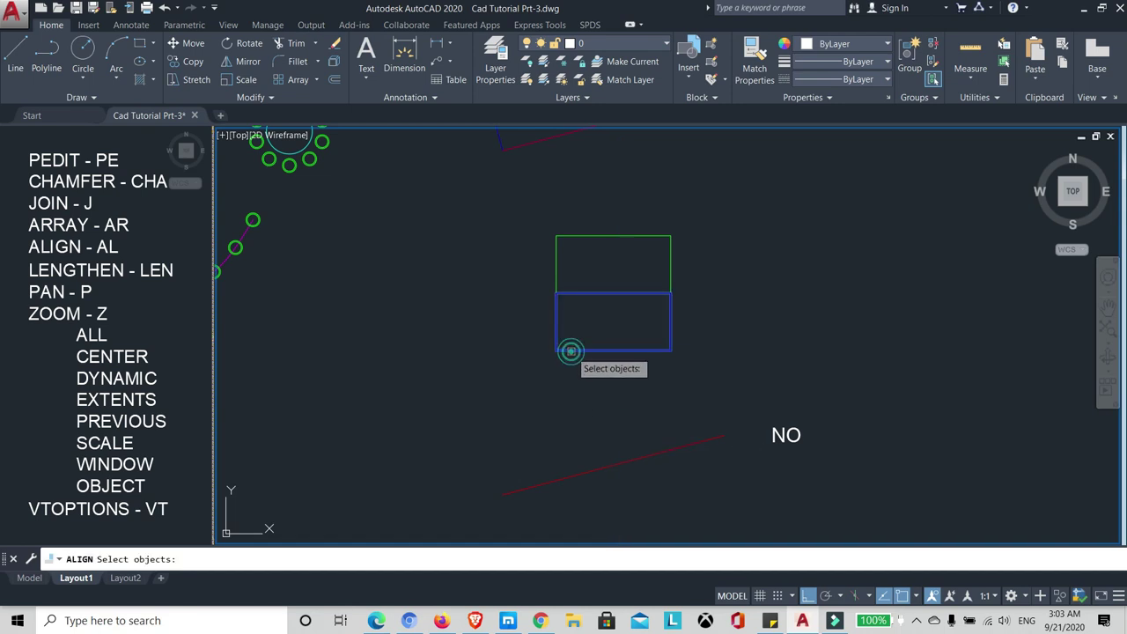
{"action": "left_click", "coordinate": [603, 320]}
{"action": "key", "text": "Return"}
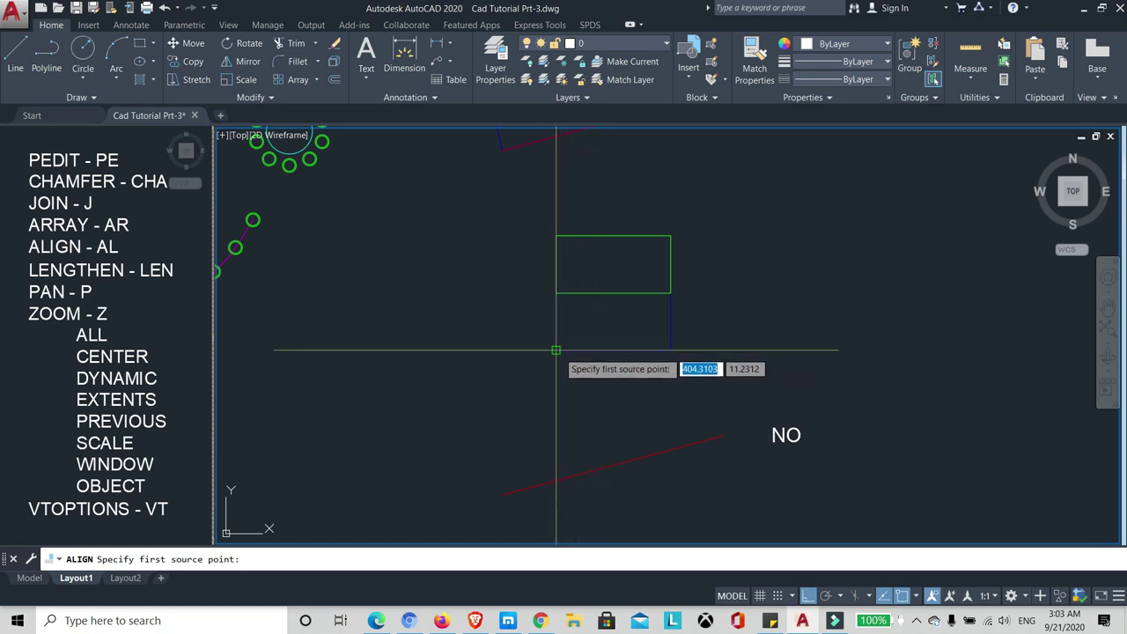
{"action": "left_click", "coordinate": [555, 351]}
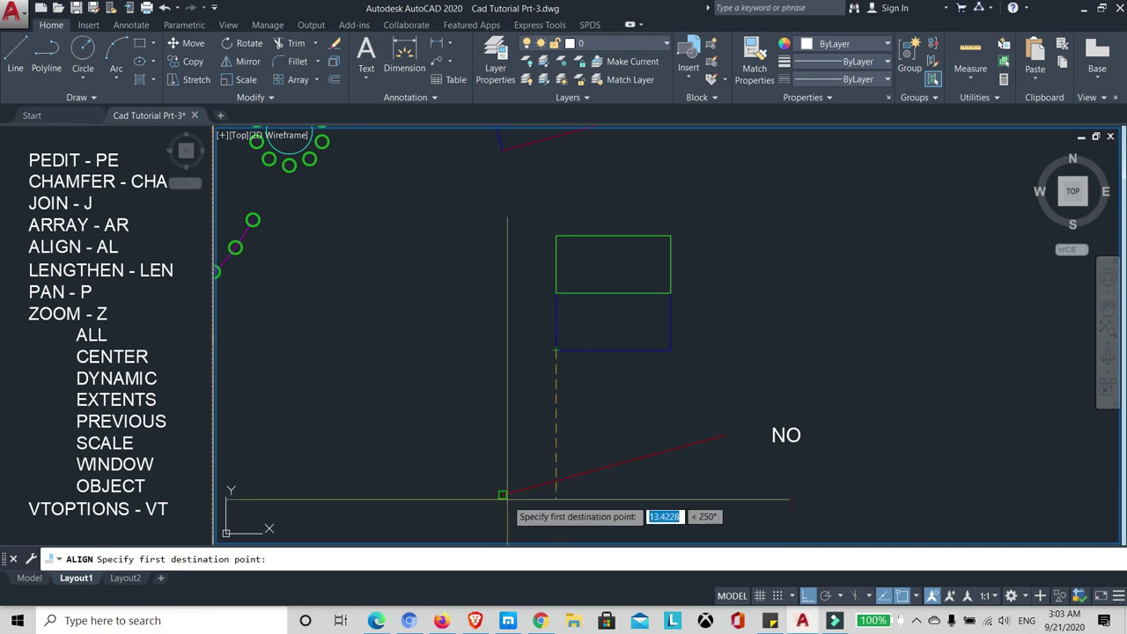
{"action": "left_click", "coordinate": [502, 495]}
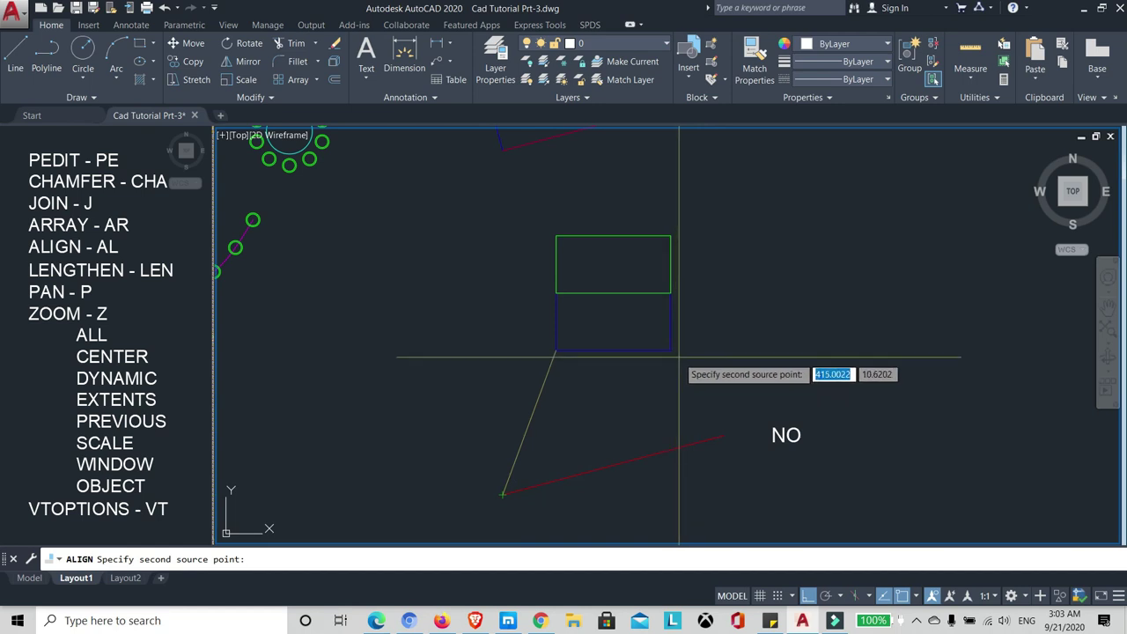
{"action": "left_click", "coordinate": [671, 350]}
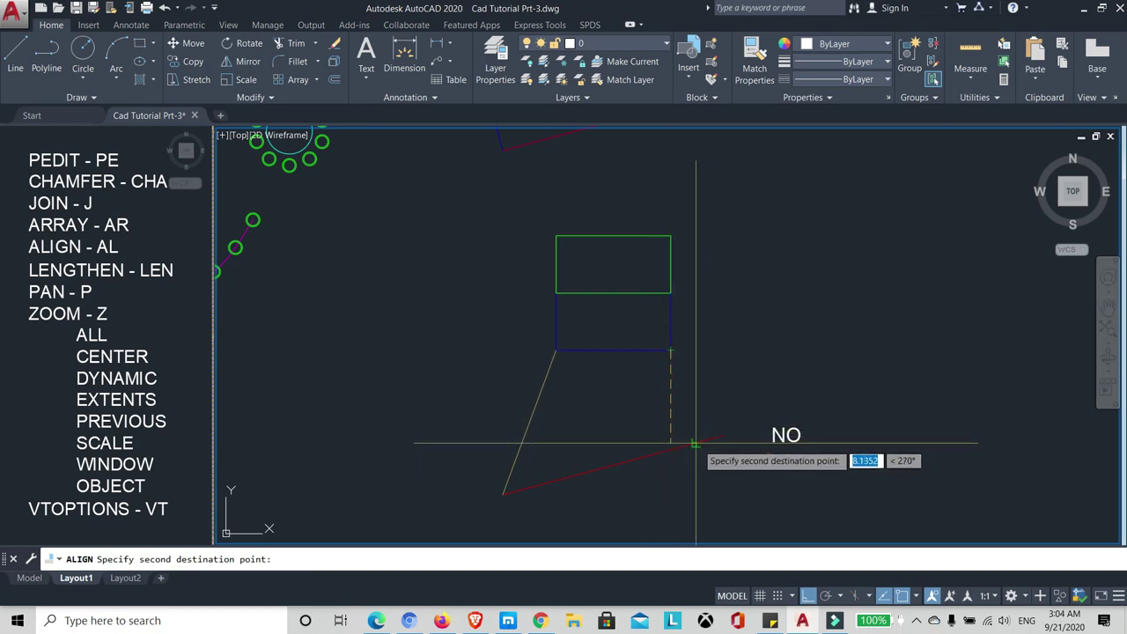
{"action": "left_click", "coordinate": [723, 435]}
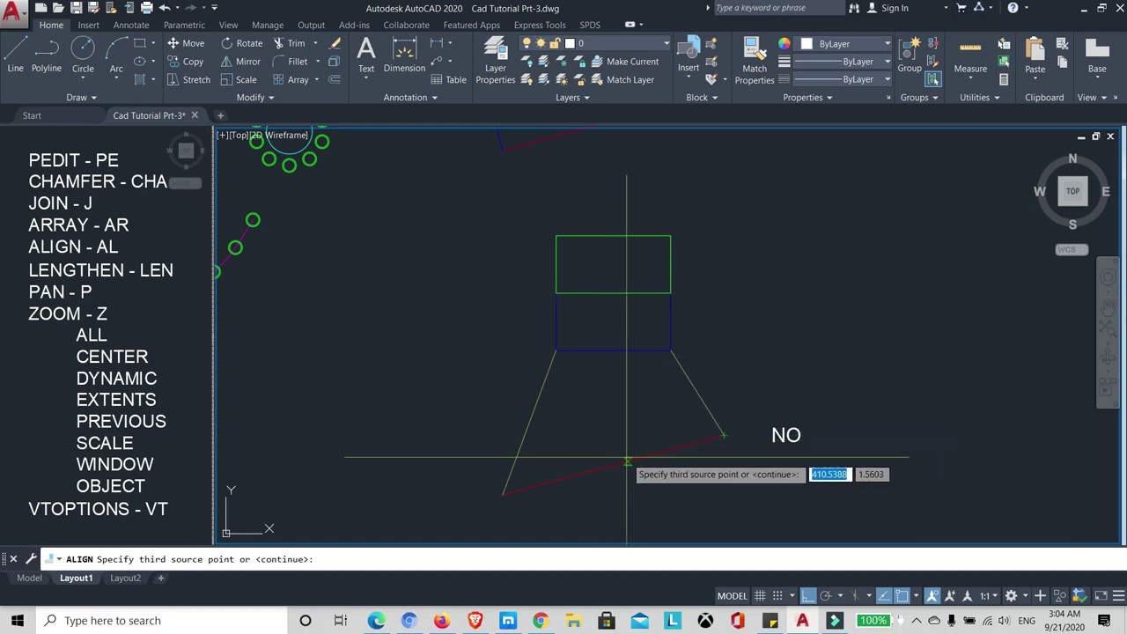
{"action": "key", "text": "Return"}
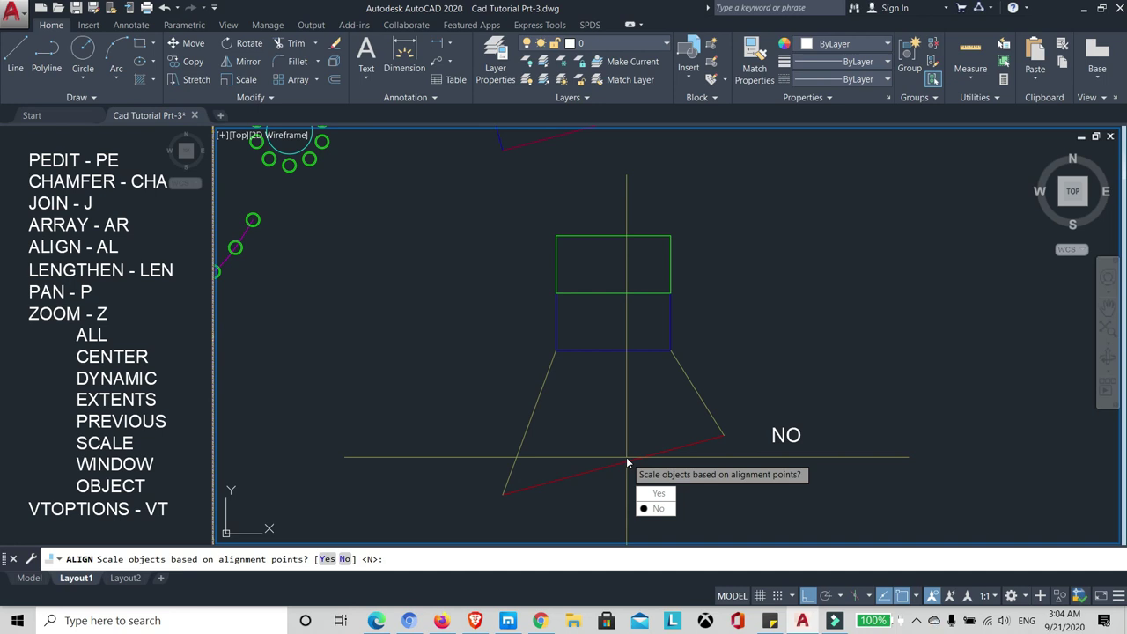
{"action": "key", "text": "Return"}
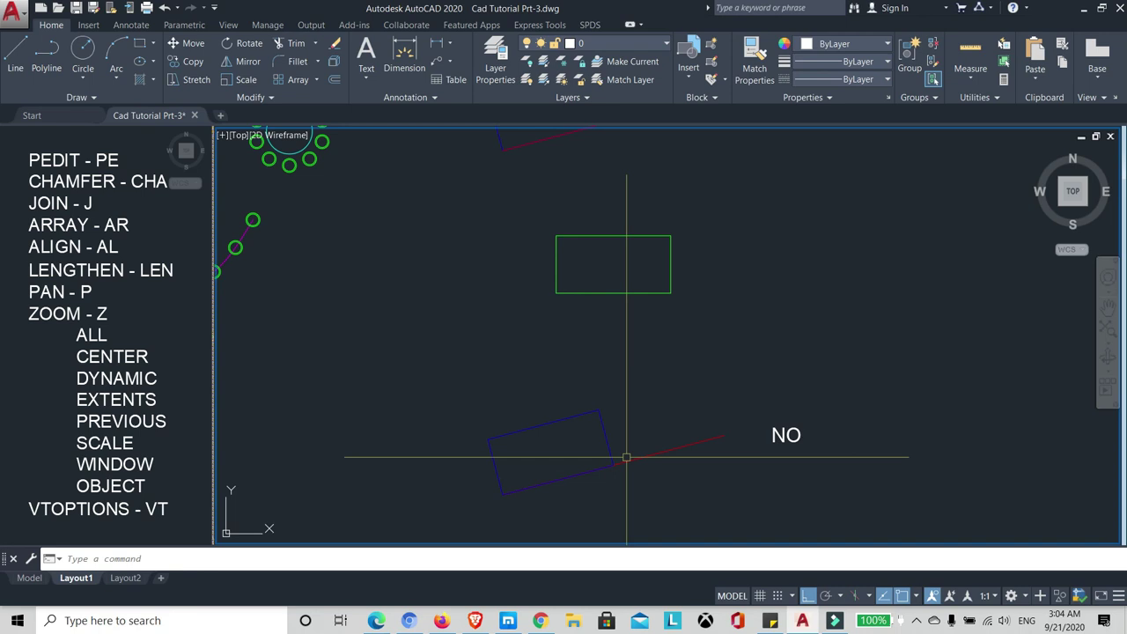
{"action": "left_click", "coordinate": [674, 467]}
{"action": "left_click", "coordinate": [592, 307]}
Step: Change the selected red line's draw order from the right-click Draw Order menu
{"action": "right_click", "coordinate": [593, 307]}
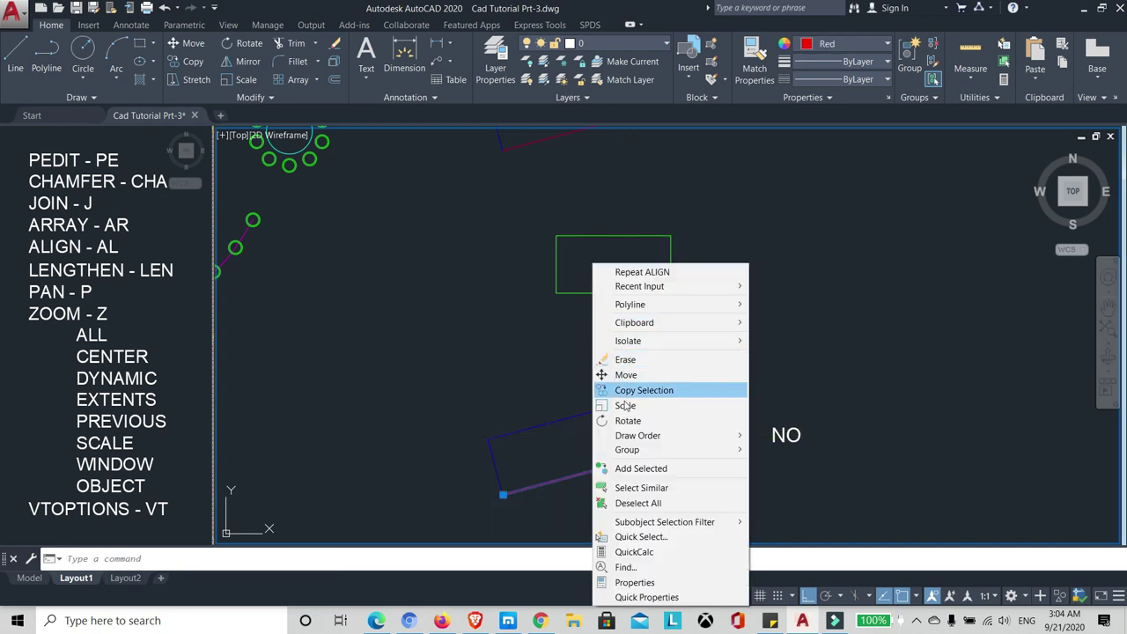
{"action": "left_click", "coordinate": [799, 435]}
{"action": "scroll", "coordinate": [613, 458], "scroll_direction": "up", "scroll_amount": 2}
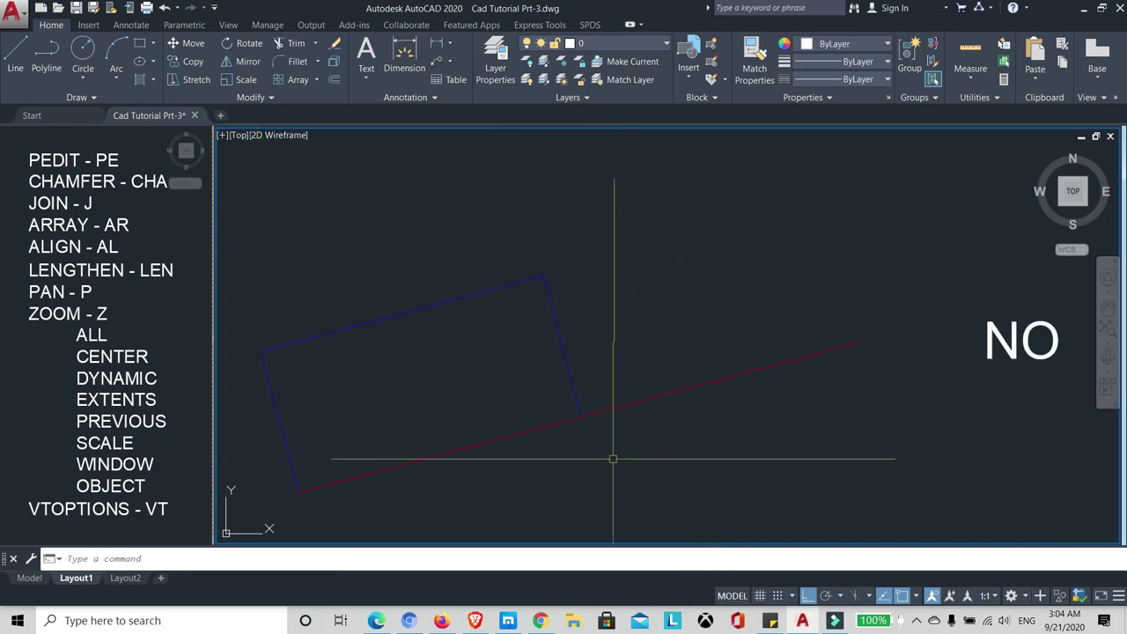
{"action": "scroll", "coordinate": [562, 385], "scroll_direction": "up", "scroll_amount": 2}
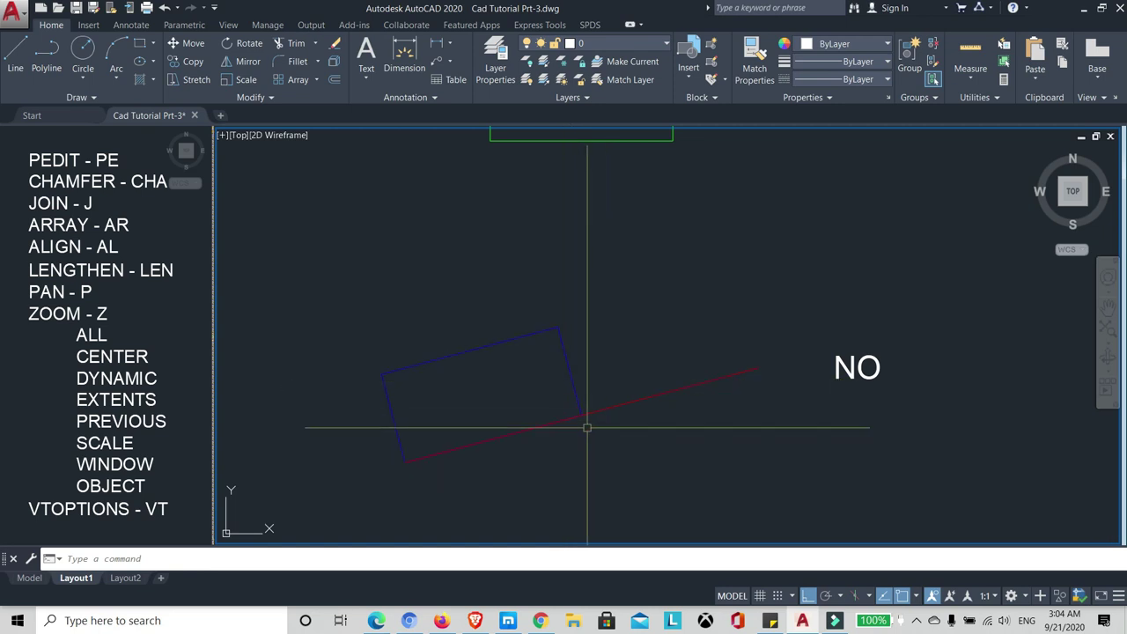
{"action": "scroll", "coordinate": [528, 392], "scroll_direction": "down", "scroll_amount": 3}
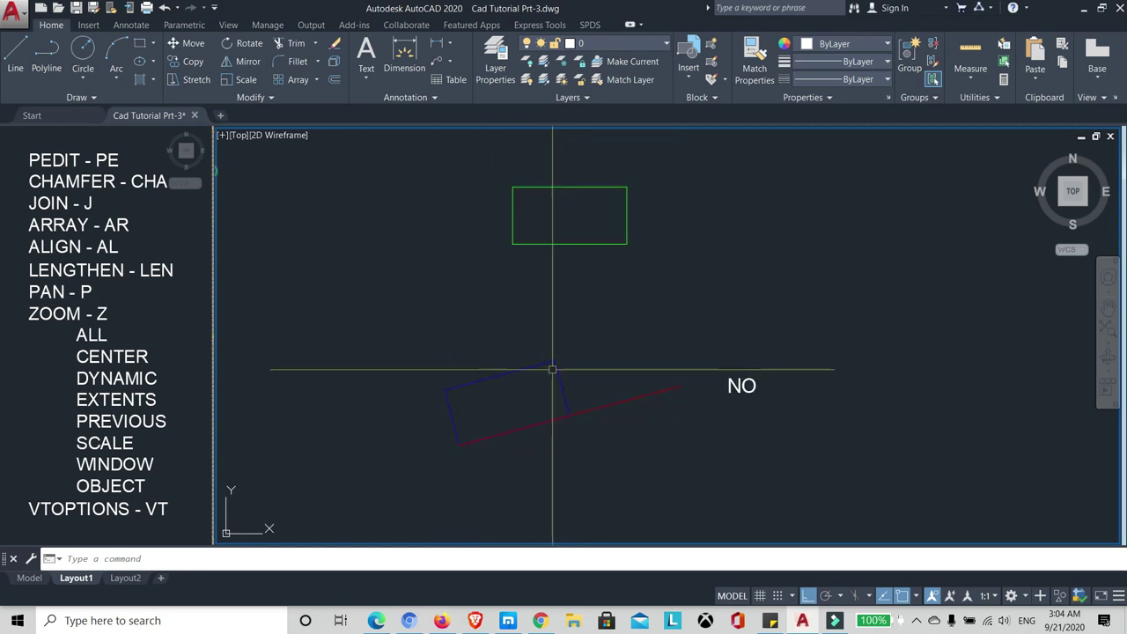
{"action": "scroll", "coordinate": [586, 404], "scroll_direction": "up", "scroll_amount": 3}
Step: Select the blue rectangle, clear the selection, then select the green rectangle
{"action": "left_click", "coordinate": [585, 404]}
{"action": "left_click", "coordinate": [564, 403]}
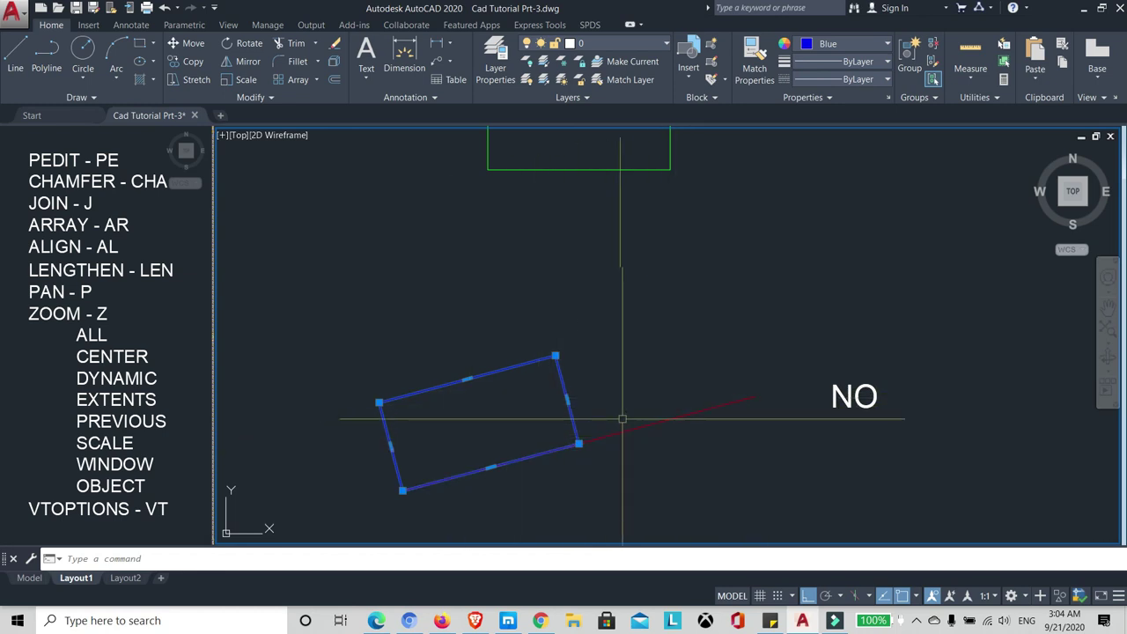
{"action": "key", "text": "Escape"}
{"action": "scroll", "coordinate": [579, 405], "scroll_direction": "down", "scroll_amount": 1}
{"action": "scroll", "coordinate": [577, 413], "scroll_direction": "down", "scroll_amount": 4}
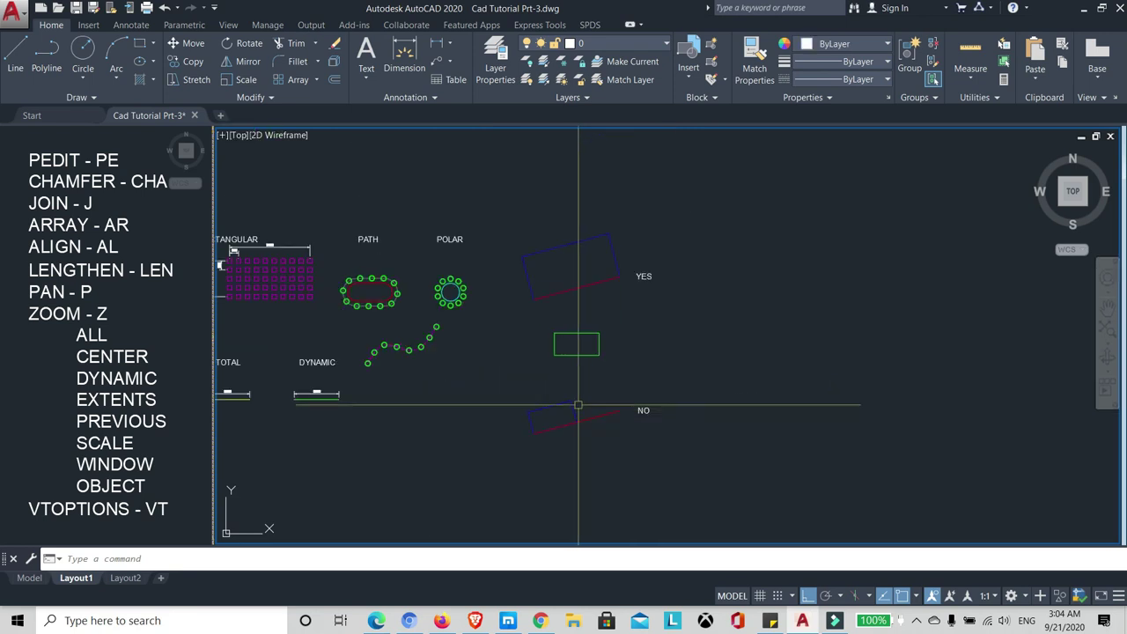
{"action": "scroll", "coordinate": [585, 396], "scroll_direction": "up", "scroll_amount": 2}
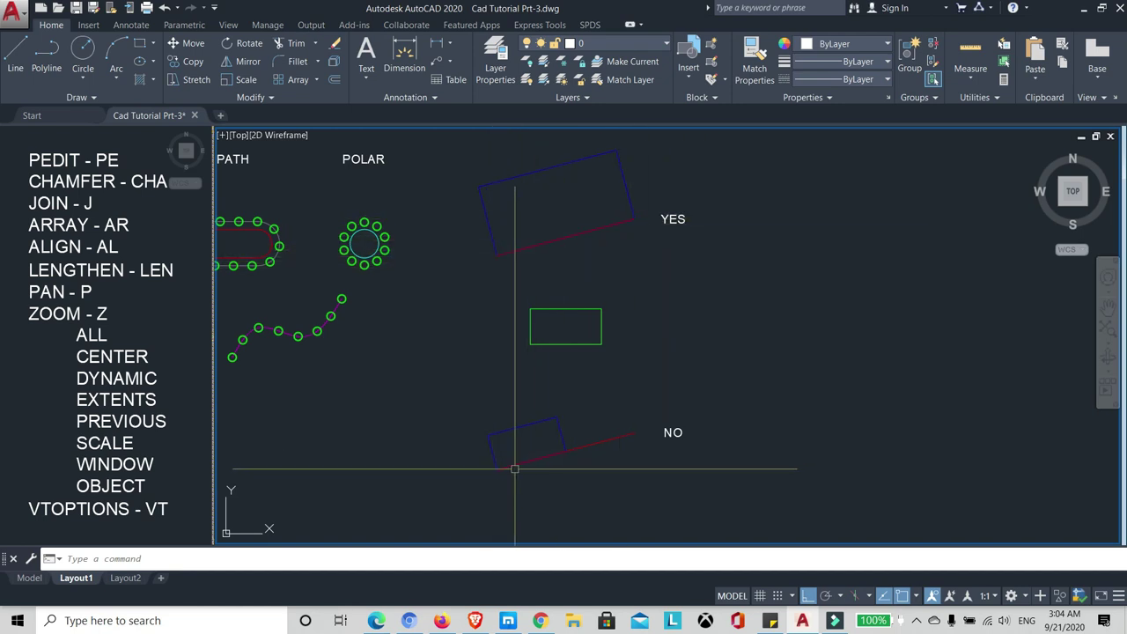
{"action": "scroll", "coordinate": [546, 453], "scroll_direction": "up", "scroll_amount": 4}
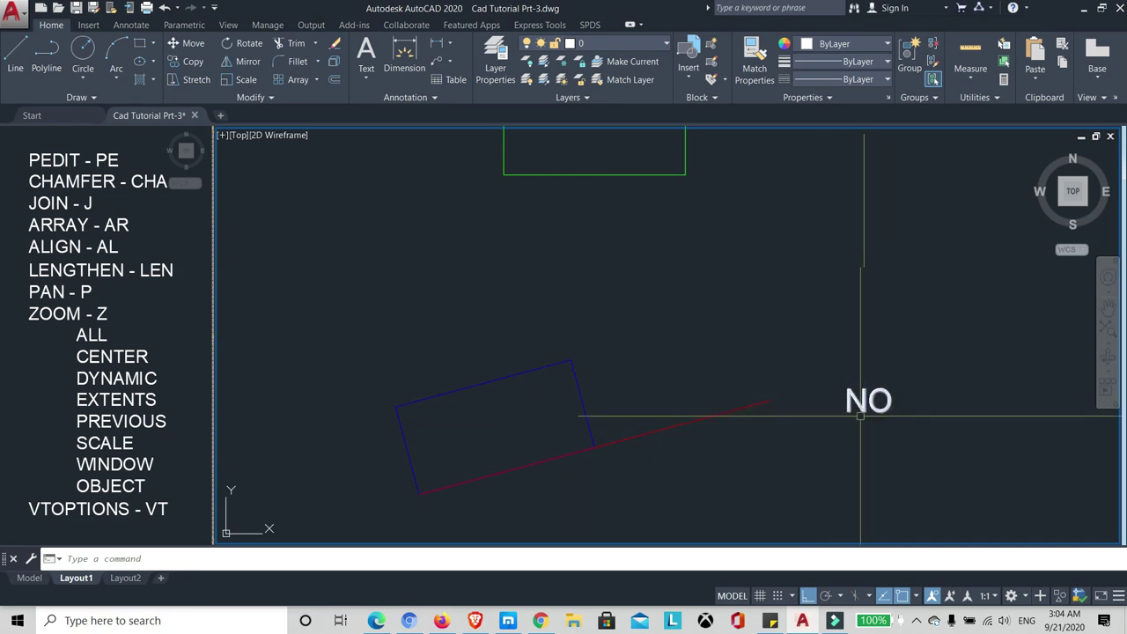
{"action": "scroll", "coordinate": [589, 407], "scroll_direction": "down", "scroll_amount": 2}
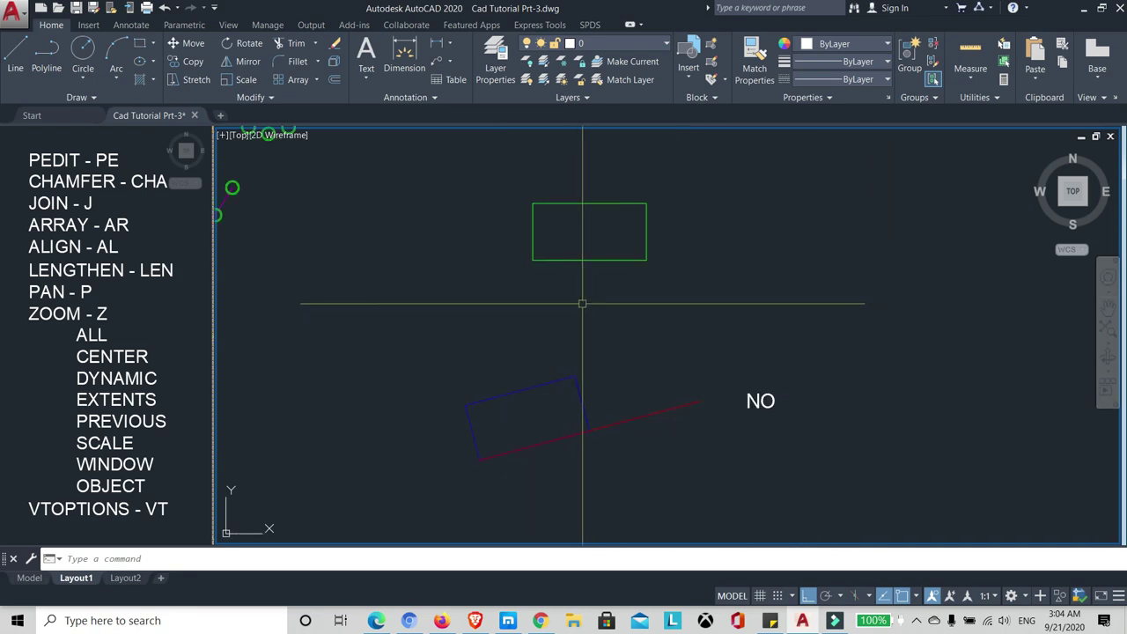
{"action": "scroll", "coordinate": [606, 314], "scroll_direction": "up", "scroll_amount": 2}
{"action": "scroll", "coordinate": [543, 343], "scroll_direction": "down", "scroll_amount": 2}
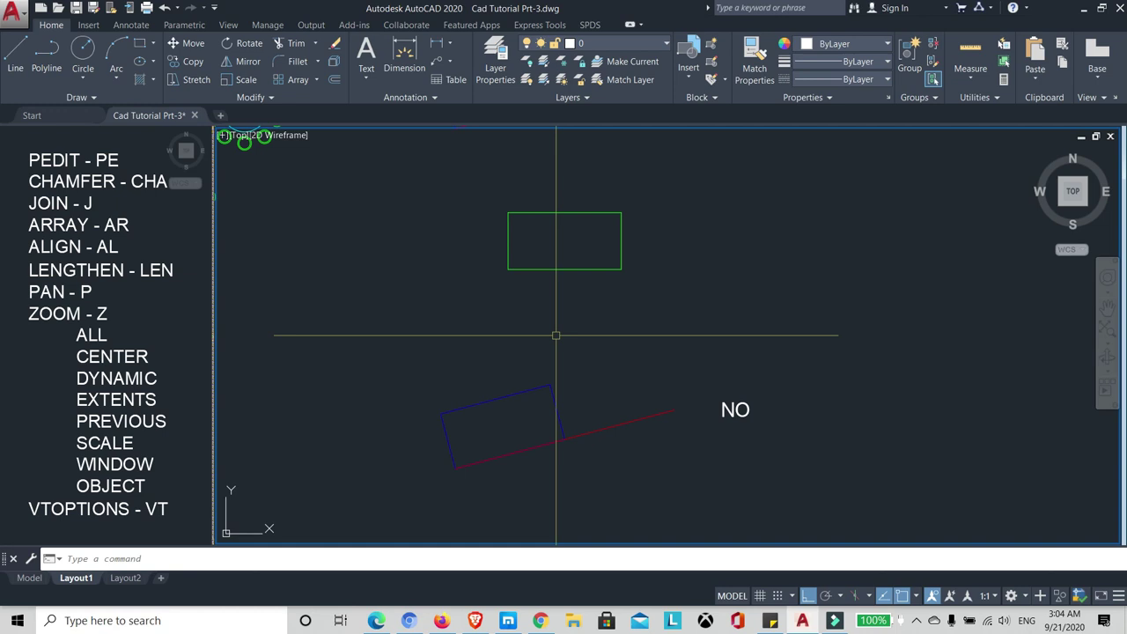
{"action": "left_click", "coordinate": [565, 270]}
{"action": "type", "text": "AL"}
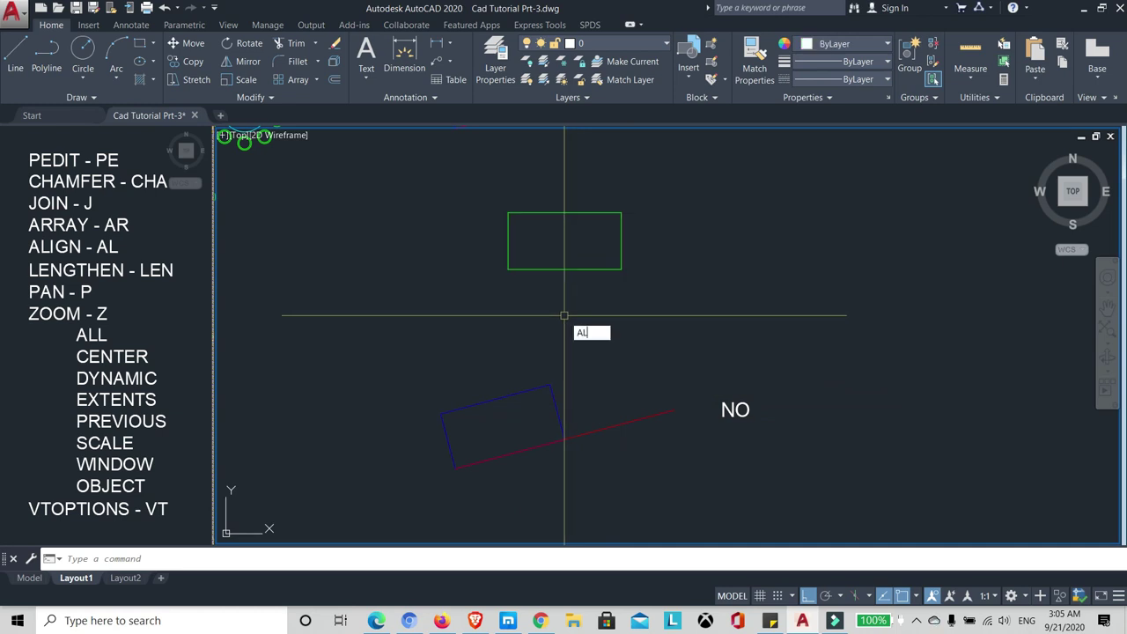
Step: Align the green rectangle's bottom midpoint and right corner onto the NO red line, unscaled
{"action": "key", "text": "Return"}
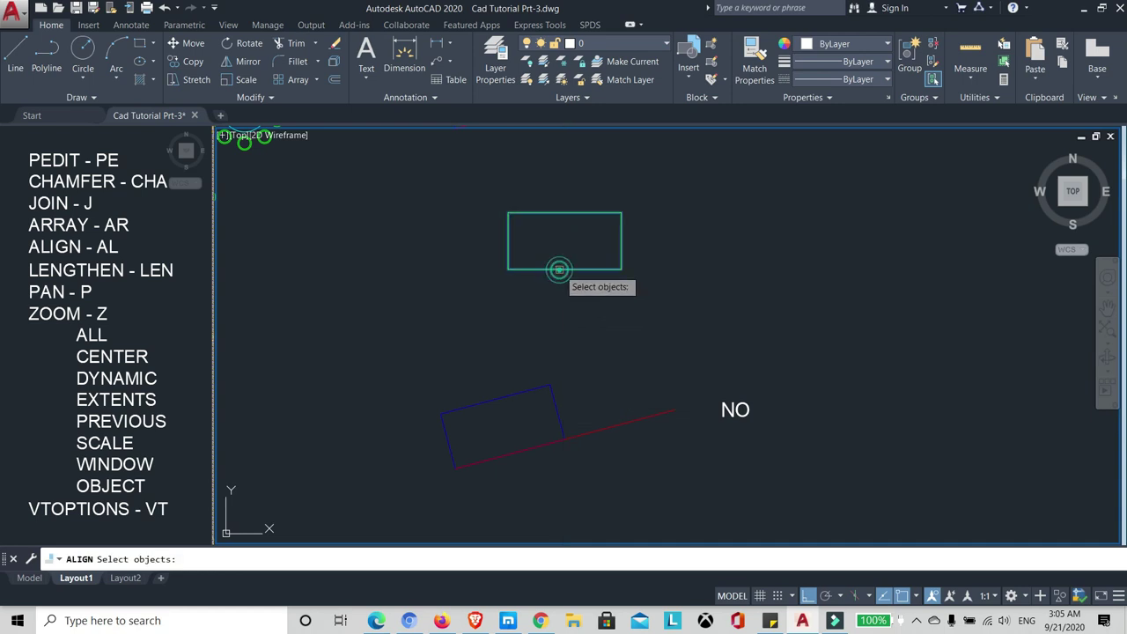
{"action": "left_click", "coordinate": [592, 268]}
{"action": "key", "text": "Return"}
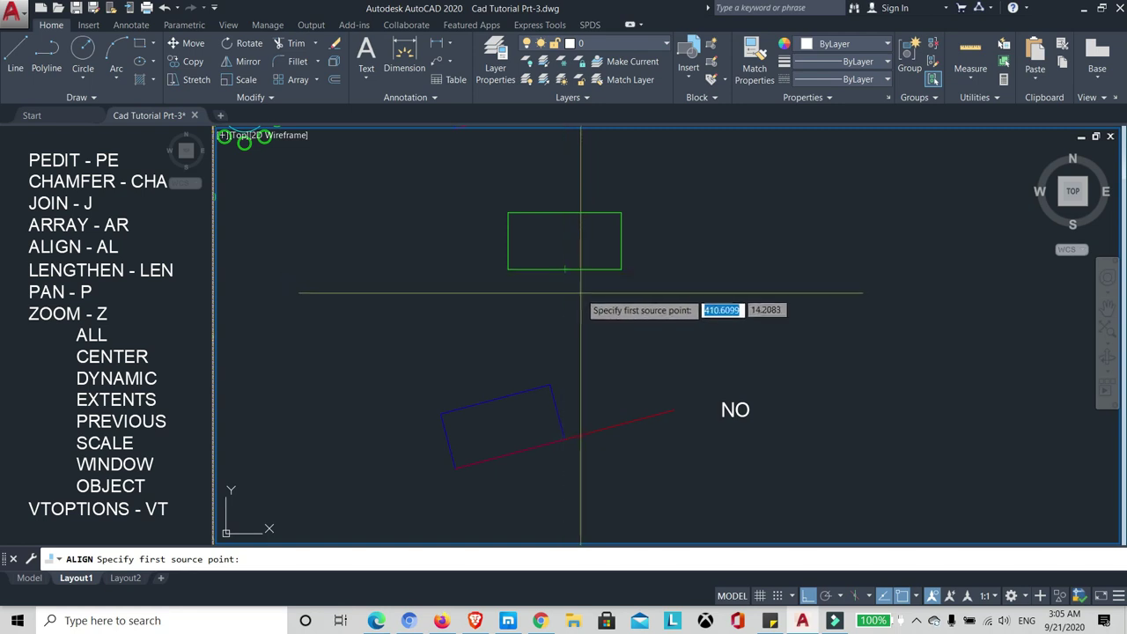
{"action": "left_click", "coordinate": [564, 269]}
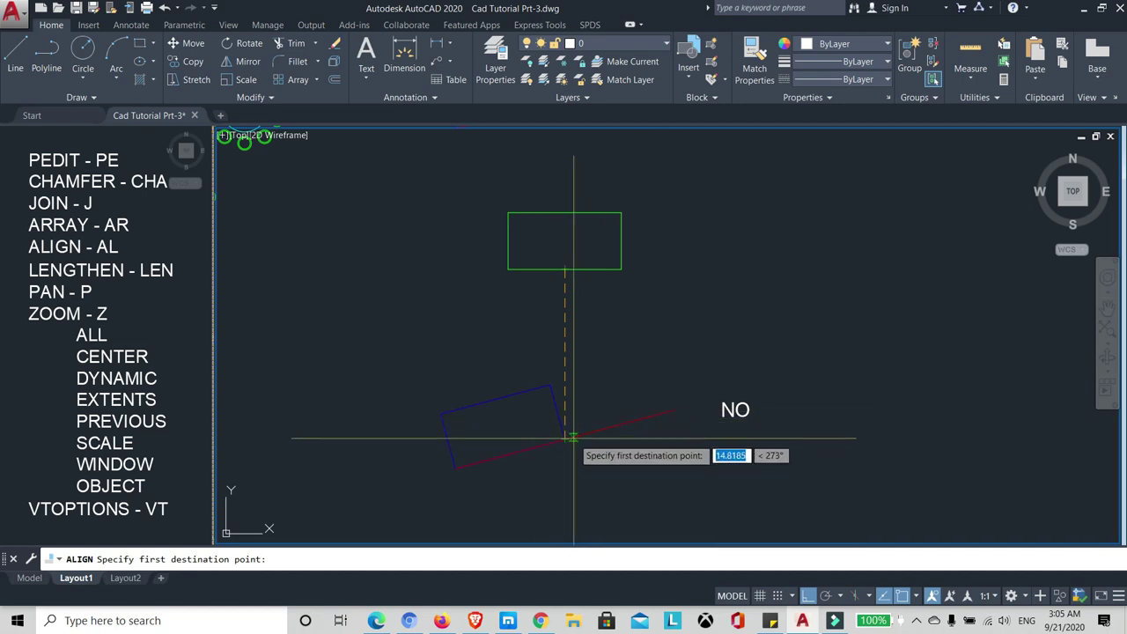
{"action": "left_click", "coordinate": [565, 439]}
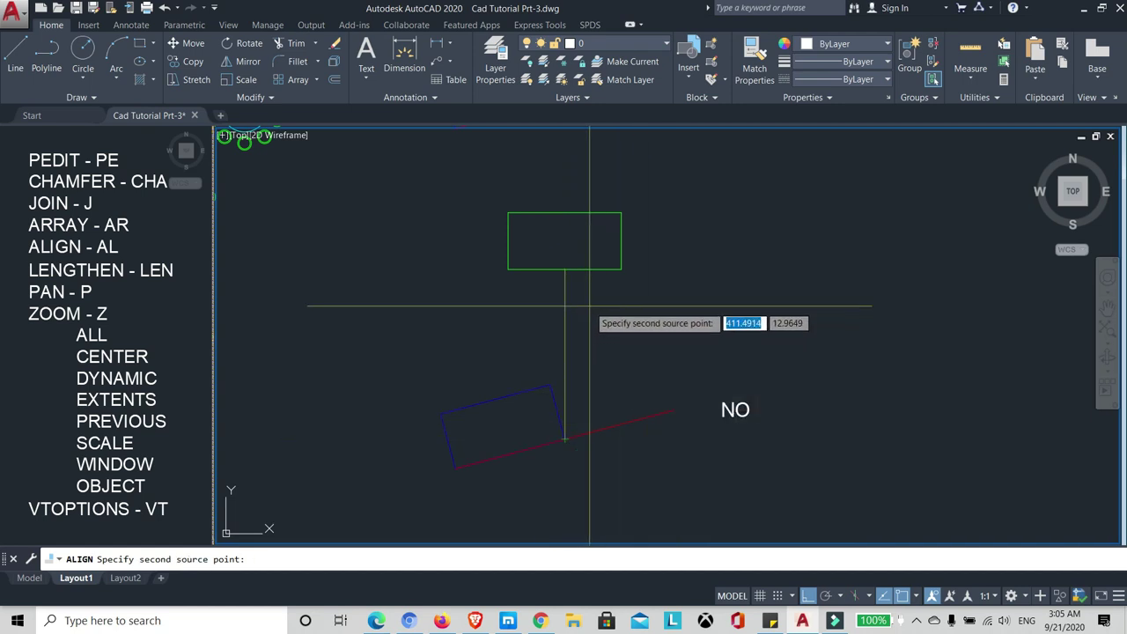
{"action": "left_click", "coordinate": [621, 268]}
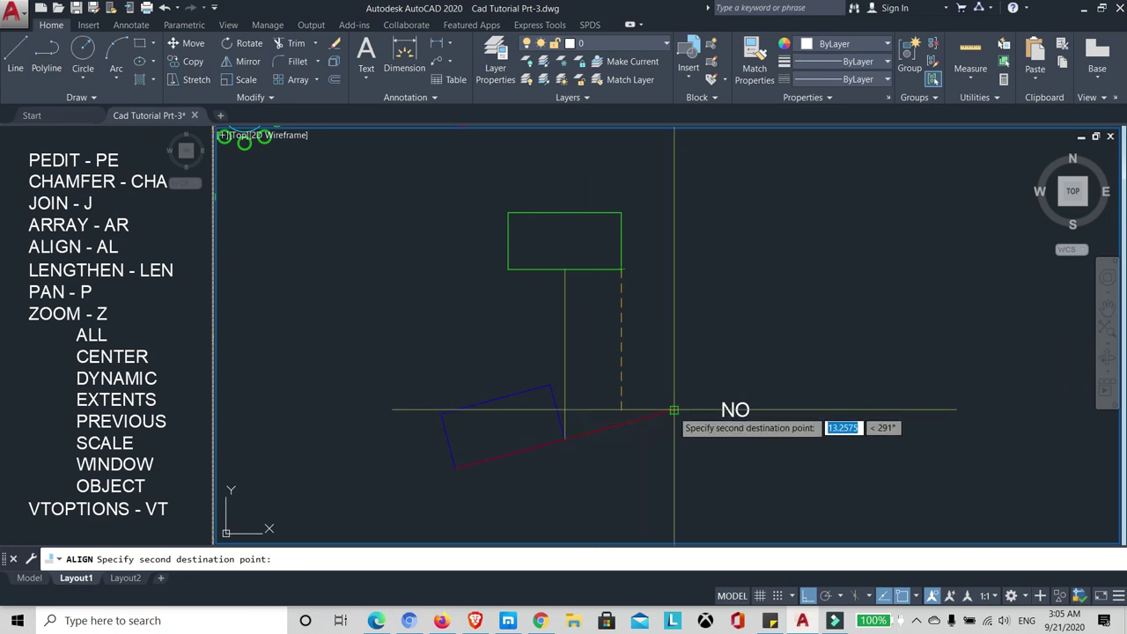
{"action": "left_click", "coordinate": [674, 410]}
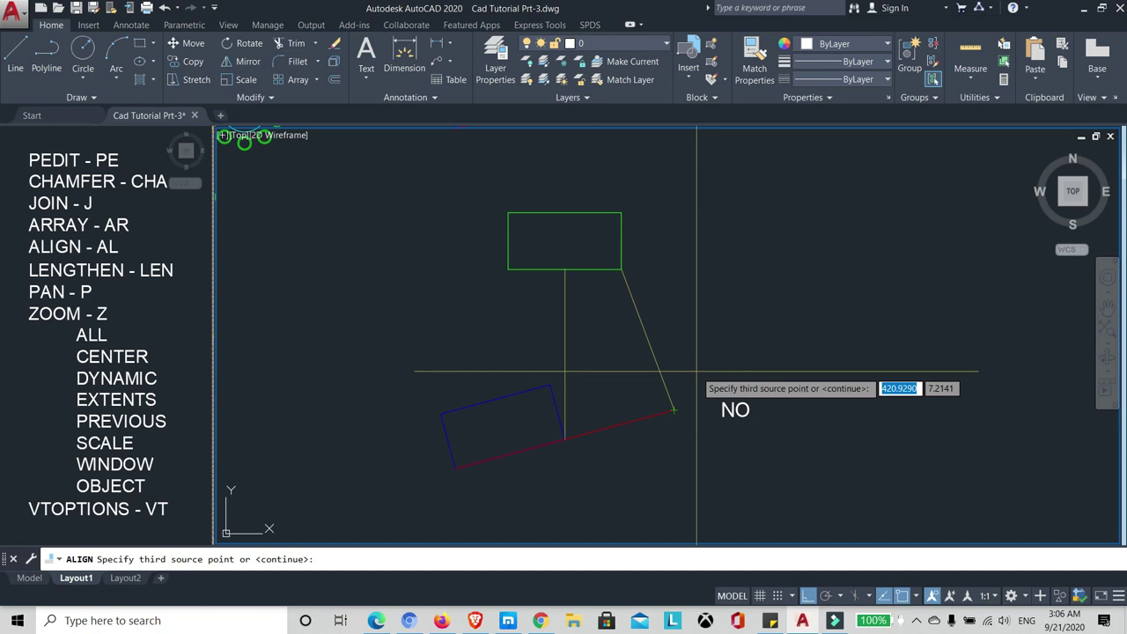
{"action": "key", "text": "Return"}
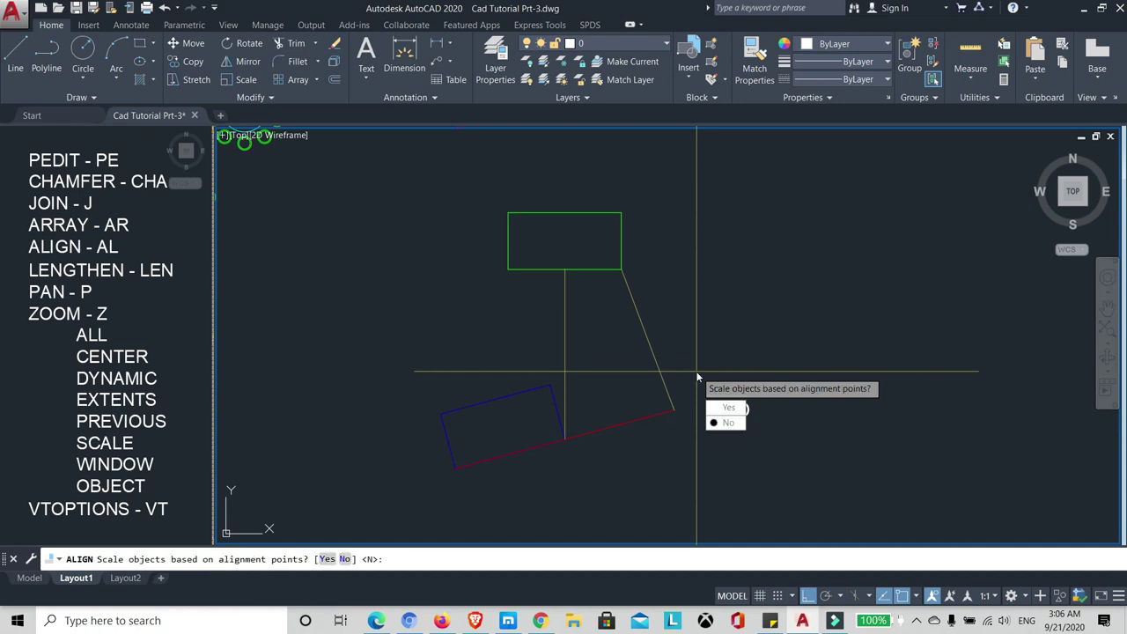
{"action": "key", "text": "Return"}
Step: Select the aligned green rectangle to inspect it, then clear the selection
{"action": "scroll", "coordinate": [584, 428], "scroll_direction": "up", "scroll_amount": 2}
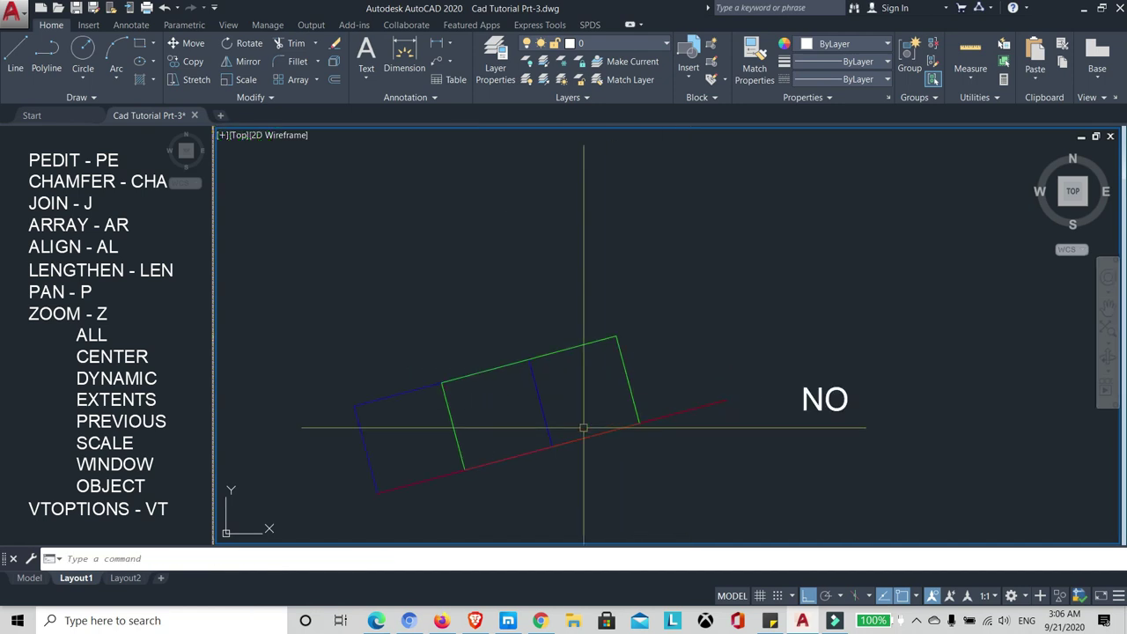
{"action": "scroll", "coordinate": [584, 428], "scroll_direction": "up", "scroll_amount": 2}
{"action": "left_click", "coordinate": [576, 342]}
{"action": "left_click", "coordinate": [547, 286]}
{"action": "scroll", "coordinate": [545, 388], "scroll_direction": "down", "scroll_amount": 2}
{"action": "scroll", "coordinate": [543, 398], "scroll_direction": "up", "scroll_amount": 2}
{"action": "scroll", "coordinate": [543, 392], "scroll_direction": "up", "scroll_amount": 2}
{"action": "scroll", "coordinate": [561, 385], "scroll_direction": "down", "scroll_amount": 4}
{"action": "scroll", "coordinate": [561, 385], "scroll_direction": "up", "scroll_amount": 2}
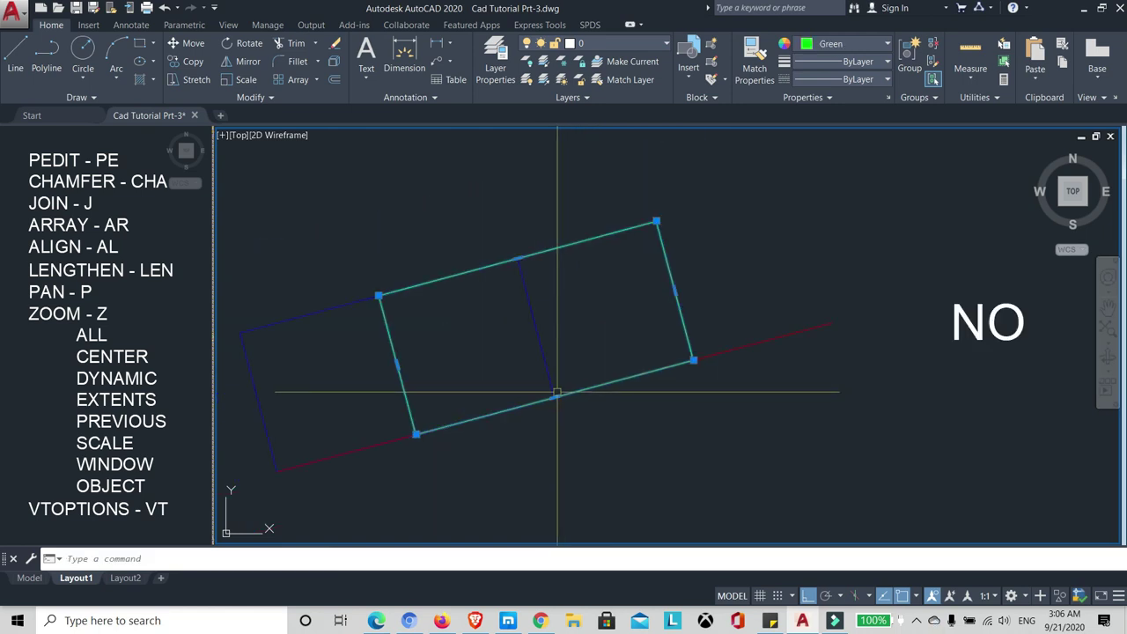
{"action": "scroll", "coordinate": [548, 390], "scroll_direction": "down", "scroll_amount": 2}
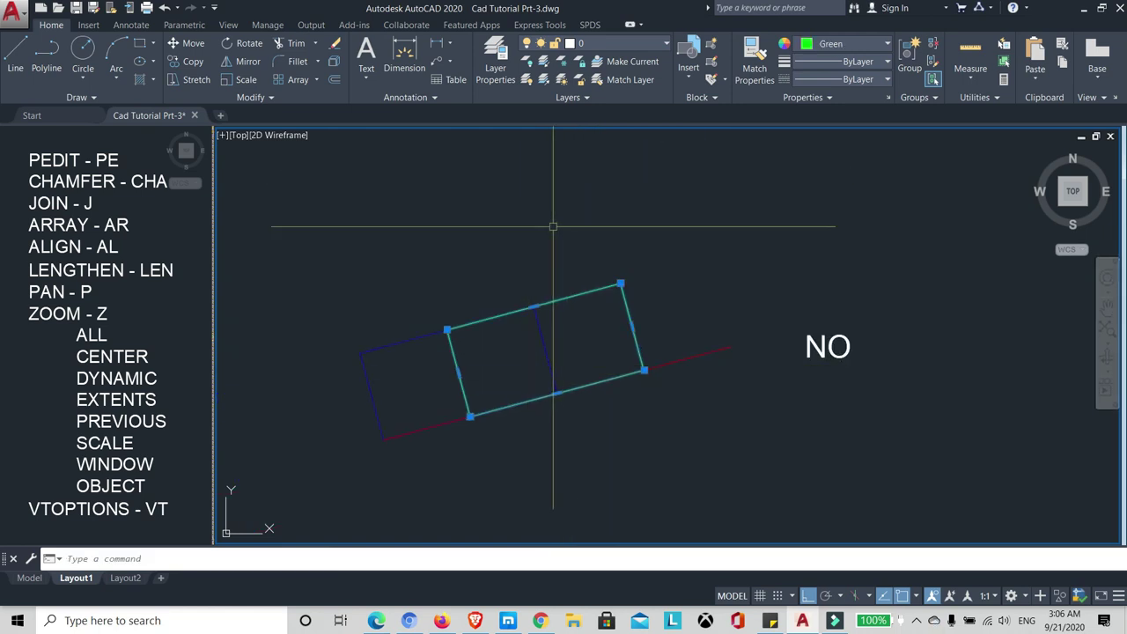
{"action": "scroll", "coordinate": [559, 370], "scroll_direction": "up", "scroll_amount": 2}
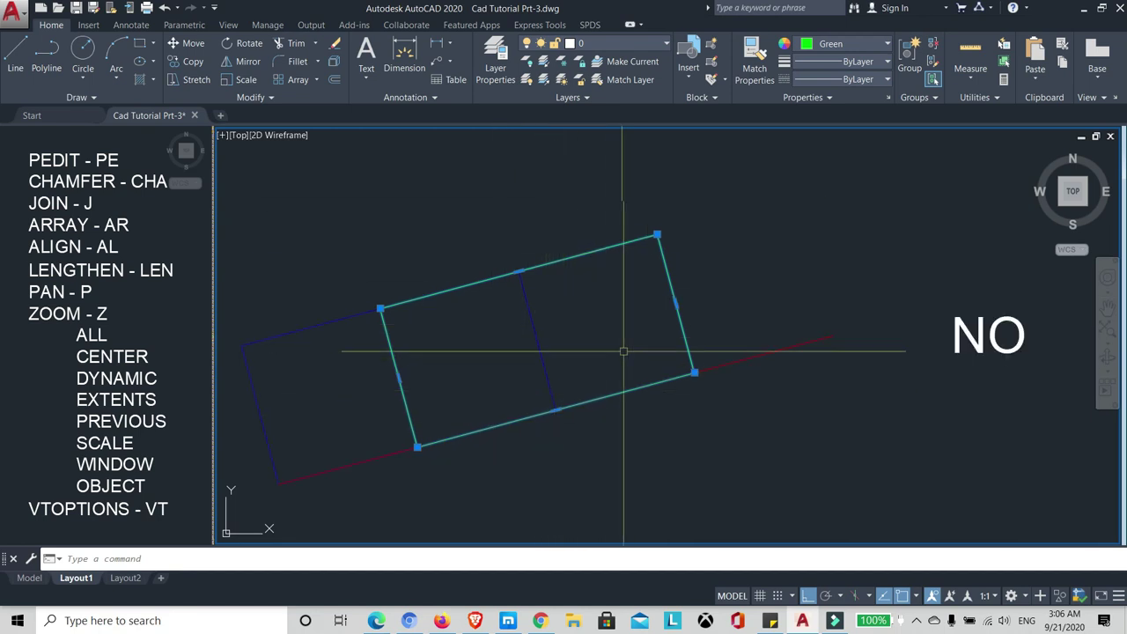
{"action": "scroll", "coordinate": [563, 379], "scroll_direction": "down", "scroll_amount": 3}
{"action": "scroll", "coordinate": [598, 361], "scroll_direction": "down", "scroll_amount": 3}
{"action": "key", "text": "Escape"}
Step: Pan to the DELTA, PERCENTAGE, TOTAL and DYNAMIC samples, then zoom in on DELTA
{"action": "middle_click_drag", "start_coordinate": [650, 334], "coordinate": [638, 345]}
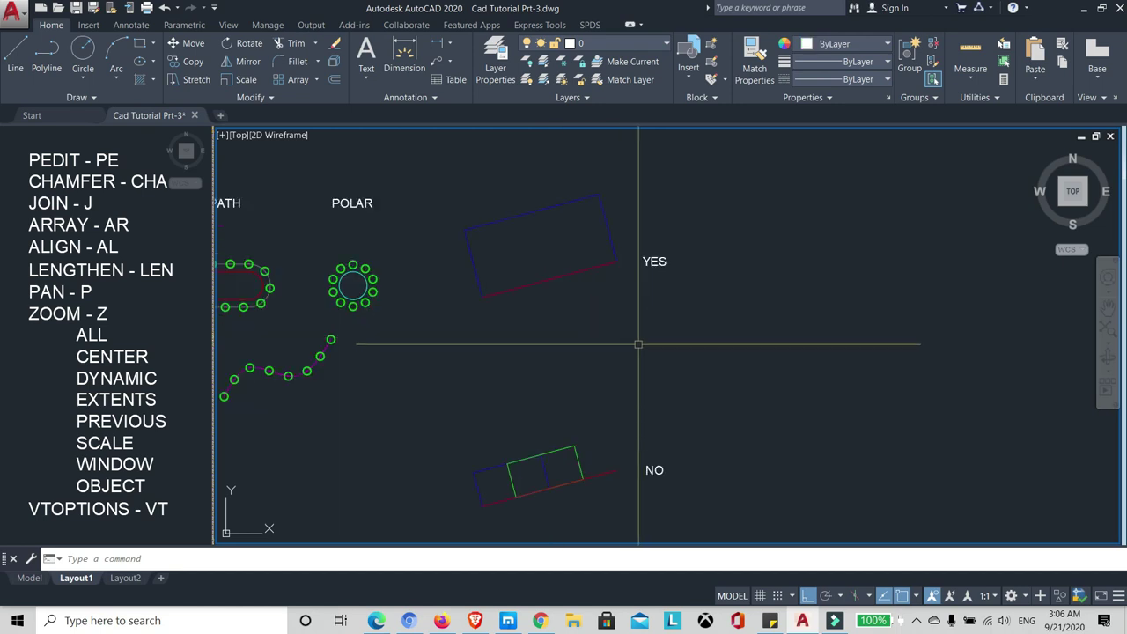
{"action": "mouse_move", "coordinate": [535, 495]}
{"action": "middle_mouse_down"}
{"action": "mouse_move", "coordinate": [670, 373]}
{"action": "mouse_move", "coordinate": [654, 380]}
{"action": "middle_mouse_up"}
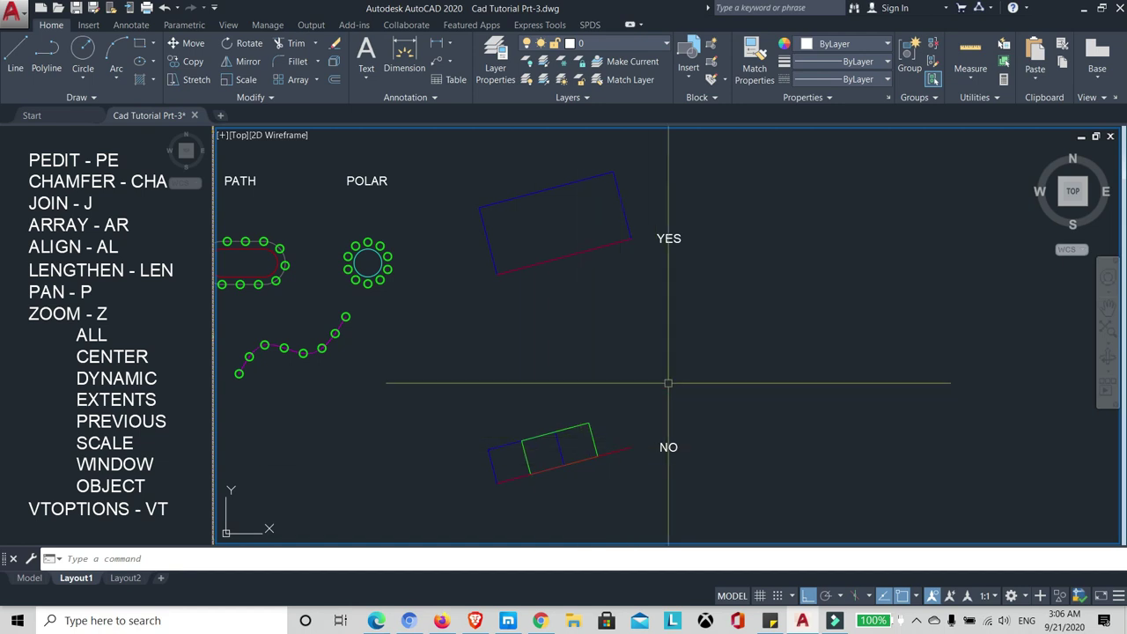
{"action": "scroll", "coordinate": [753, 289], "scroll_direction": "down", "scroll_amount": 4}
{"action": "scroll", "coordinate": [380, 334], "scroll_direction": "up", "scroll_amount": 4}
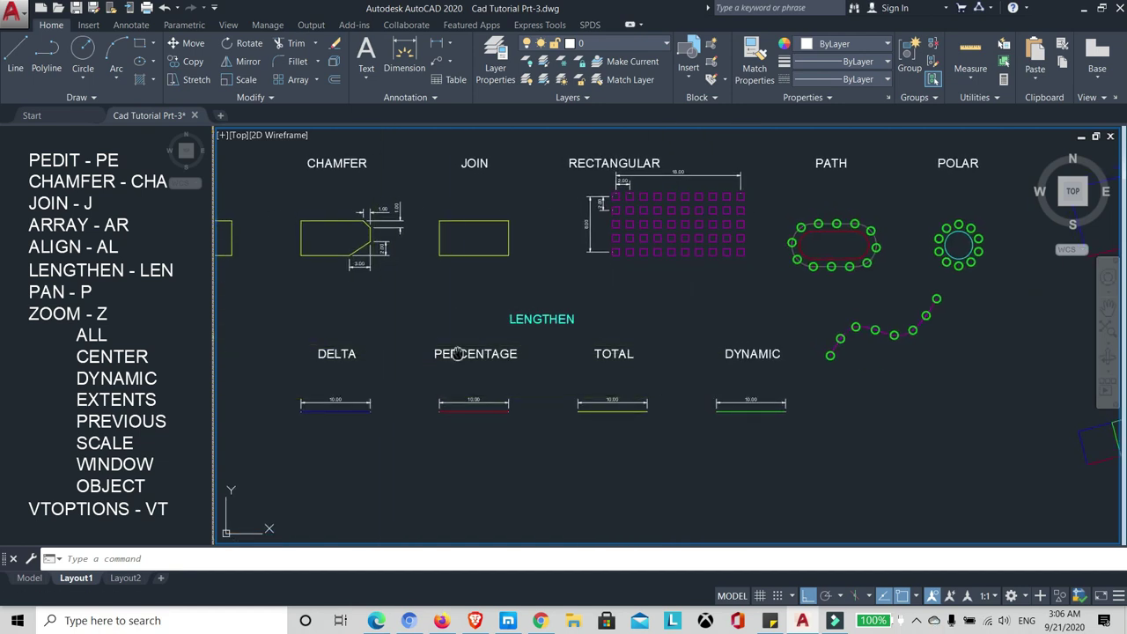
{"action": "middle_click_drag", "start_coordinate": [455, 357], "coordinate": [448, 385]}
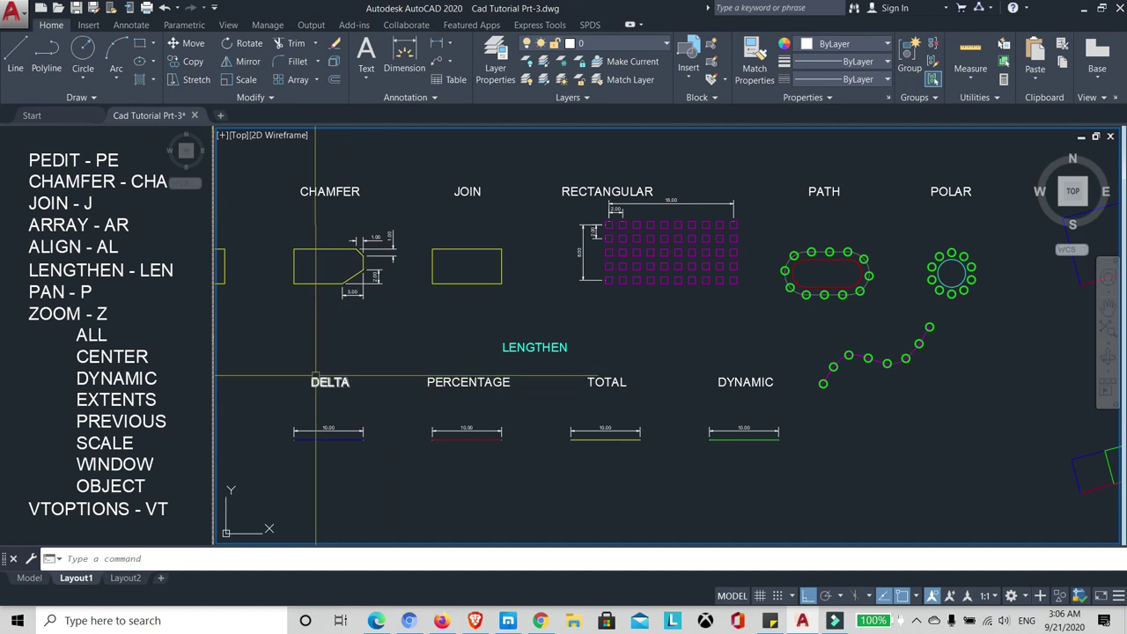
{"action": "middle_click_drag", "start_coordinate": [316, 377], "coordinate": [319, 373]}
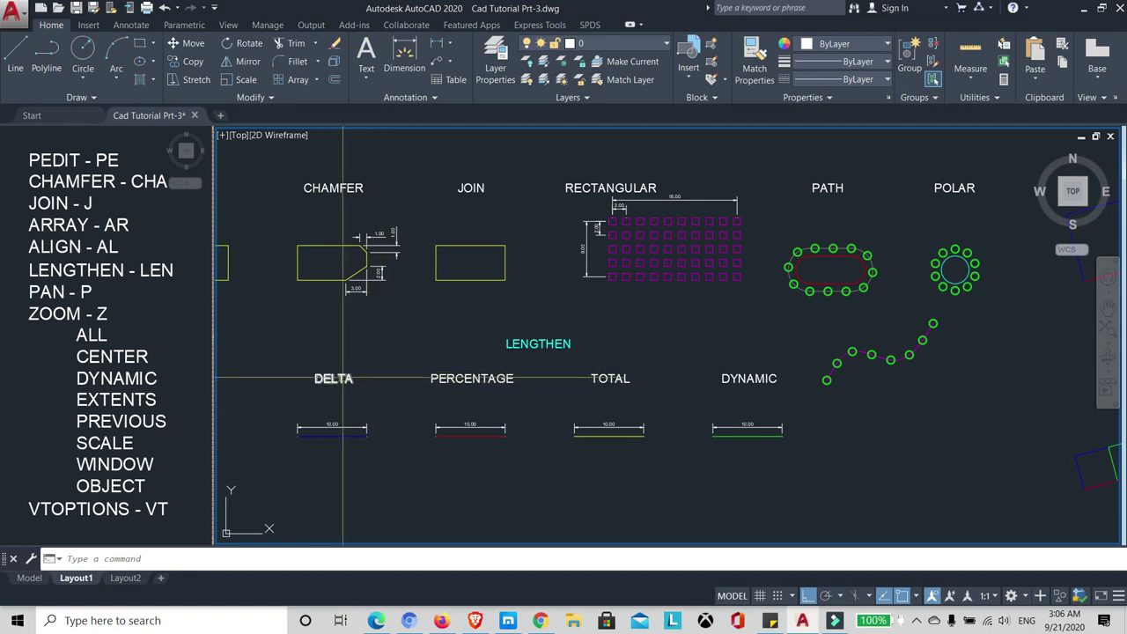
{"action": "scroll", "coordinate": [302, 429], "scroll_direction": "up", "scroll_amount": 4}
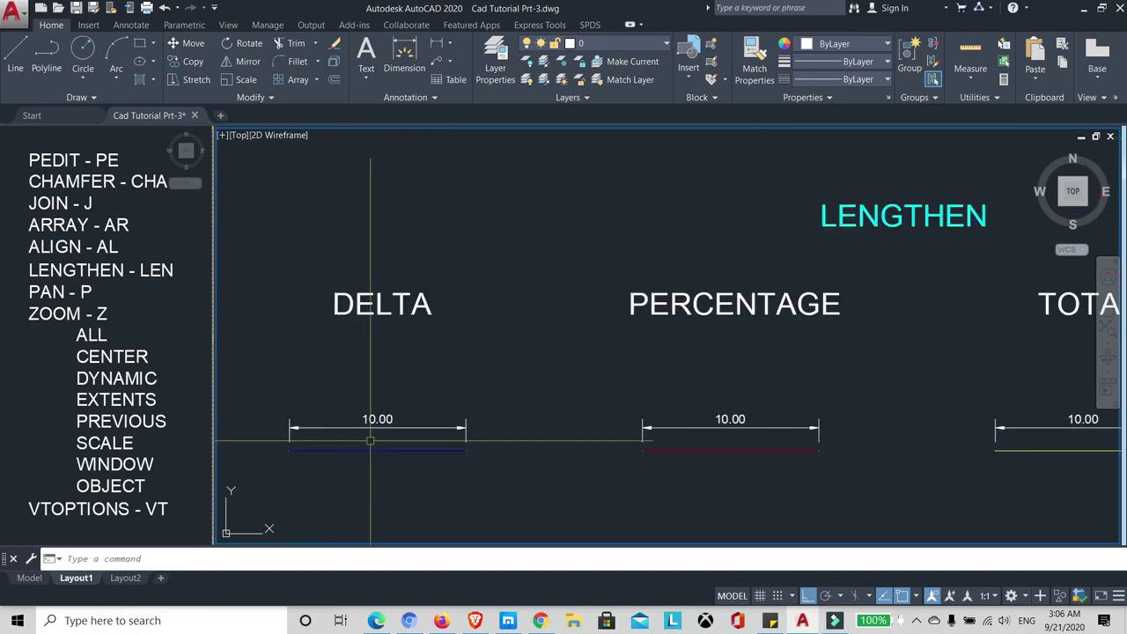
{"action": "scroll", "coordinate": [373, 349], "scroll_direction": "down", "scroll_amount": 2}
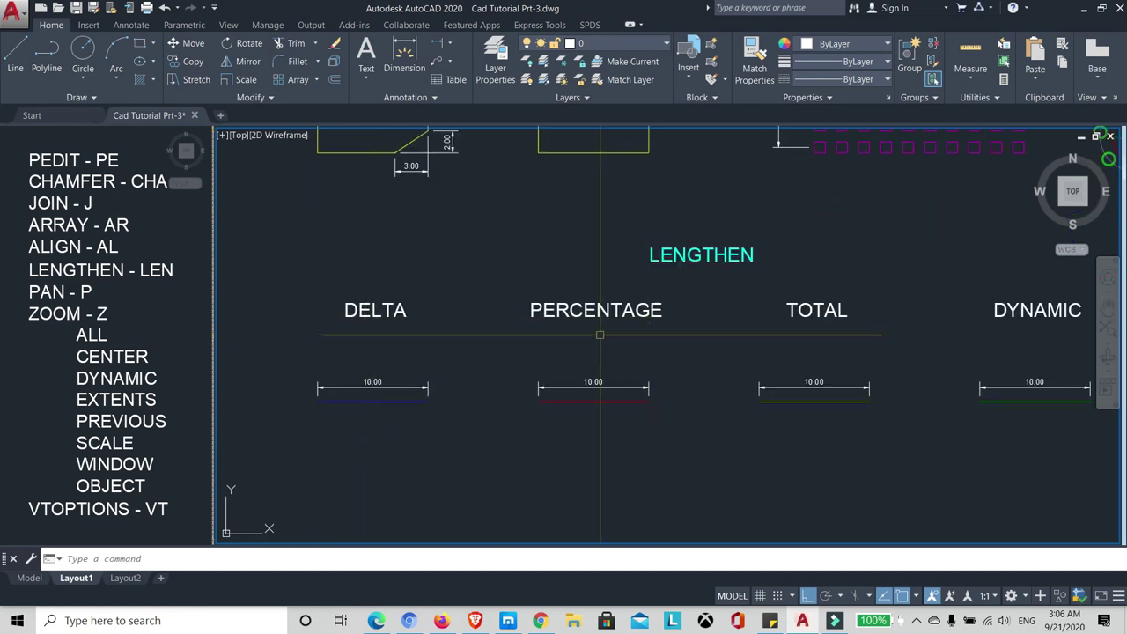
{"action": "middle_click_drag", "start_coordinate": [504, 333], "coordinate": [478, 335]}
{"action": "middle_click_drag", "start_coordinate": [681, 326], "coordinate": [685, 314]}
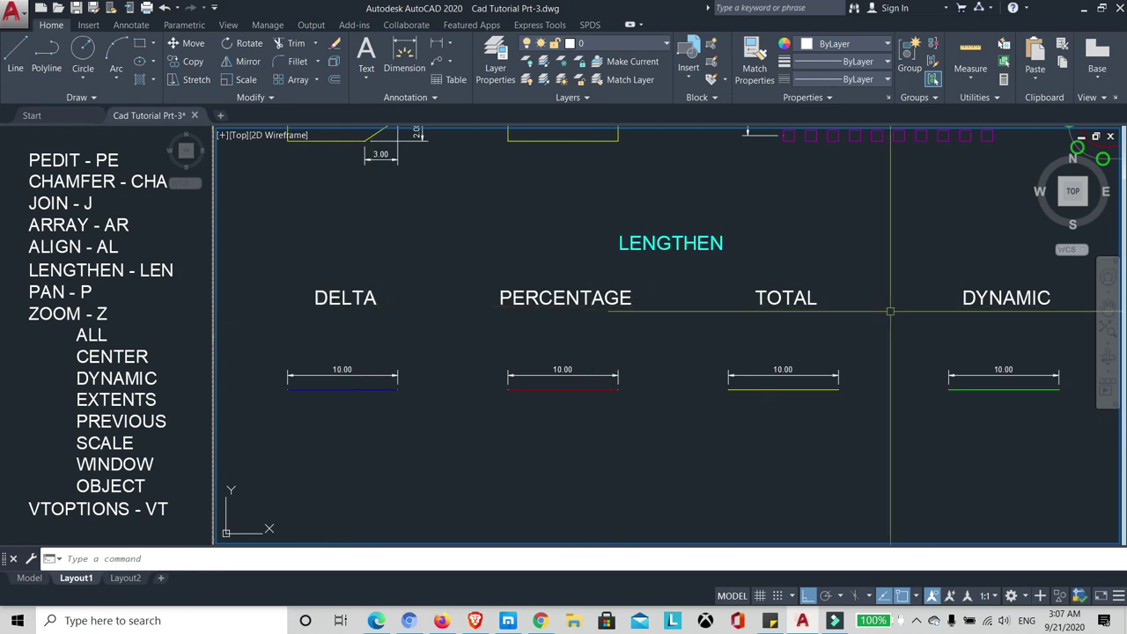
{"action": "scroll", "coordinate": [334, 325], "scroll_direction": "up", "scroll_amount": 4}
{"action": "middle_click_drag", "start_coordinate": [320, 327], "coordinate": [395, 314]}
{"action": "scroll", "coordinate": [444, 286], "scroll_direction": "down", "scroll_amount": 2}
{"action": "scroll", "coordinate": [408, 304], "scroll_direction": "up", "scroll_amount": 2}
{"action": "type", "text": "LEN"}
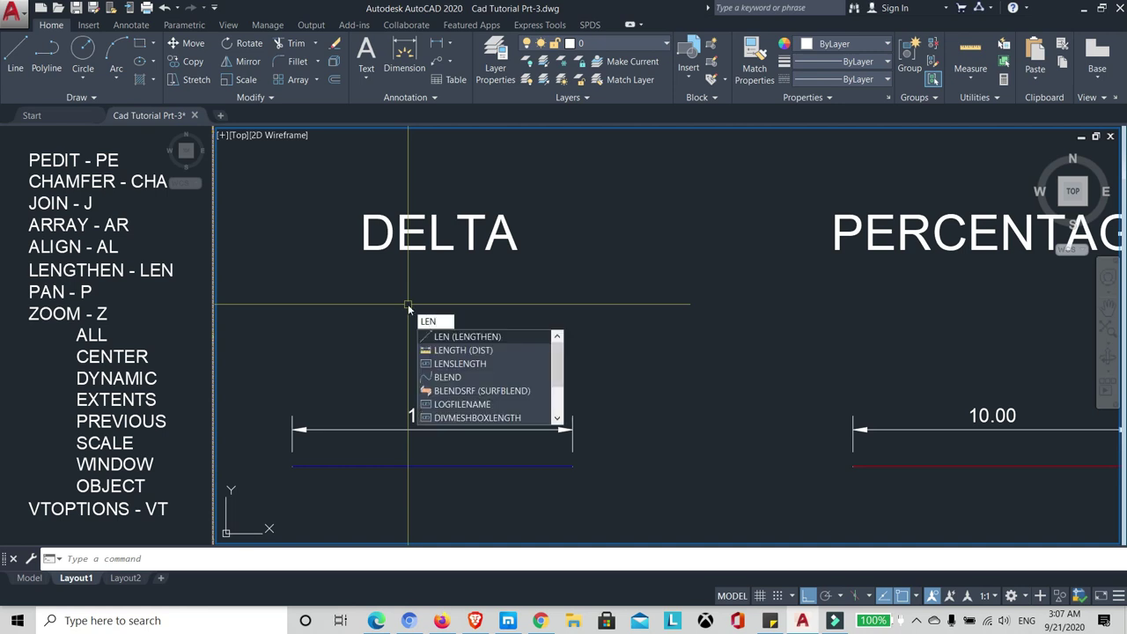
Step: Extend the blue DELTA line with LENGTHEN DElta 5, making it 15.00 long
{"action": "key", "text": "Return"}
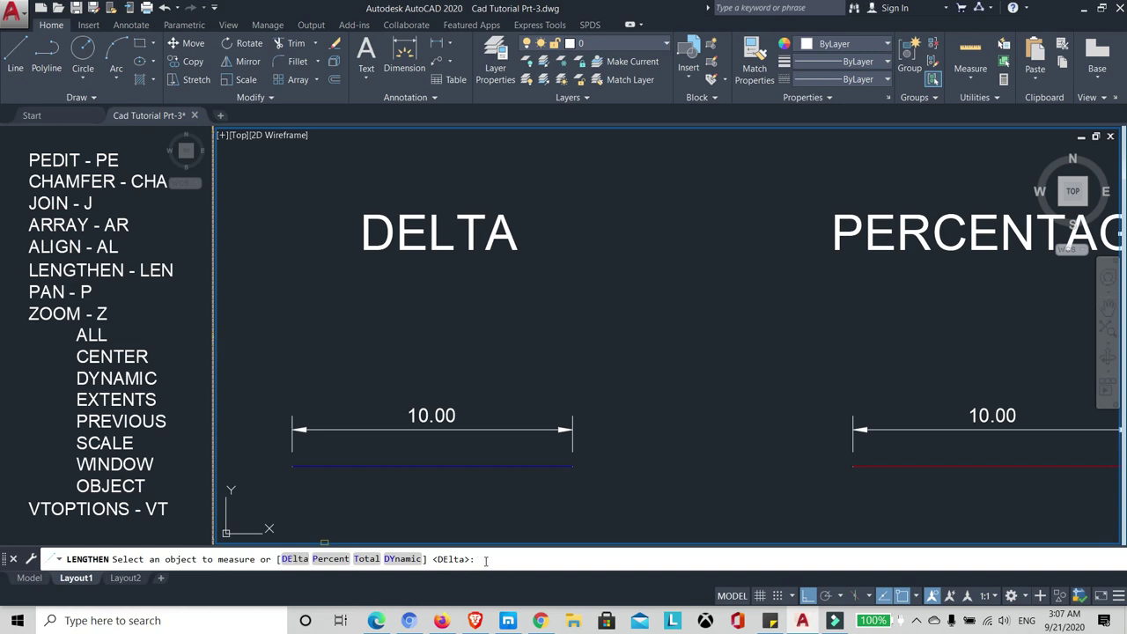
{"action": "left_click", "coordinate": [293, 560]}
{"action": "type", "text": "5"}
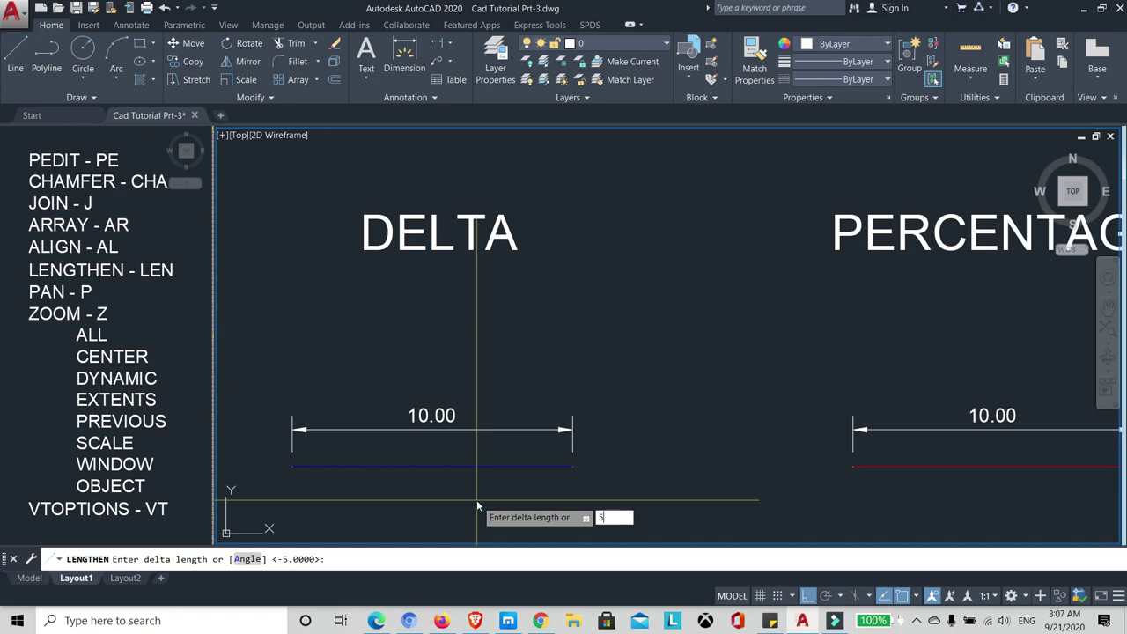
{"action": "key", "text": "Return"}
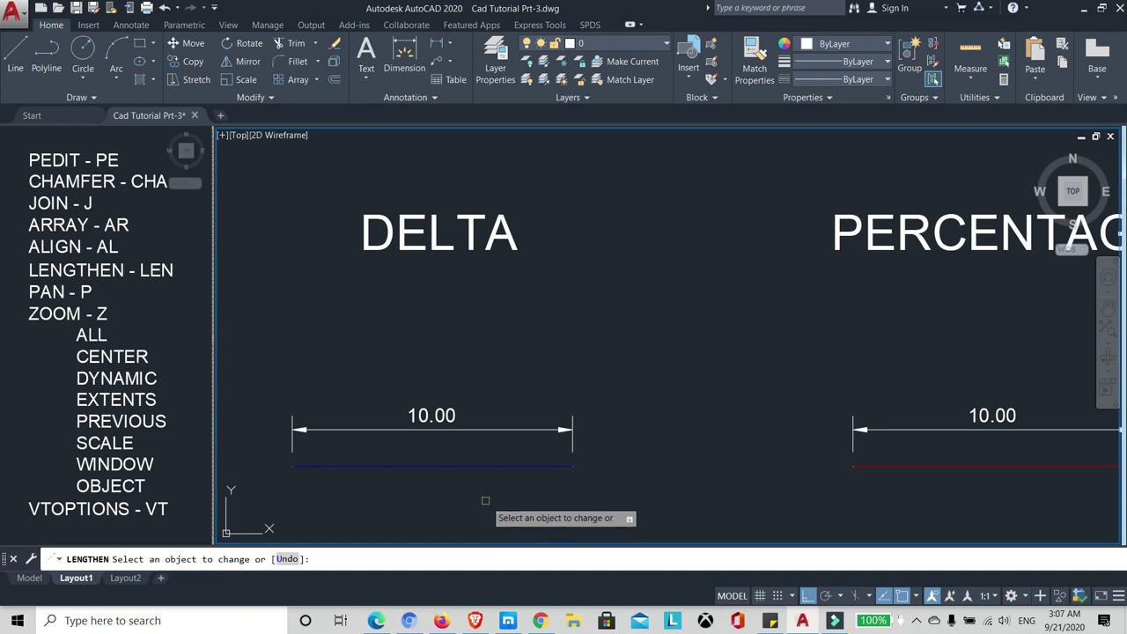
{"action": "left_click", "coordinate": [528, 466]}
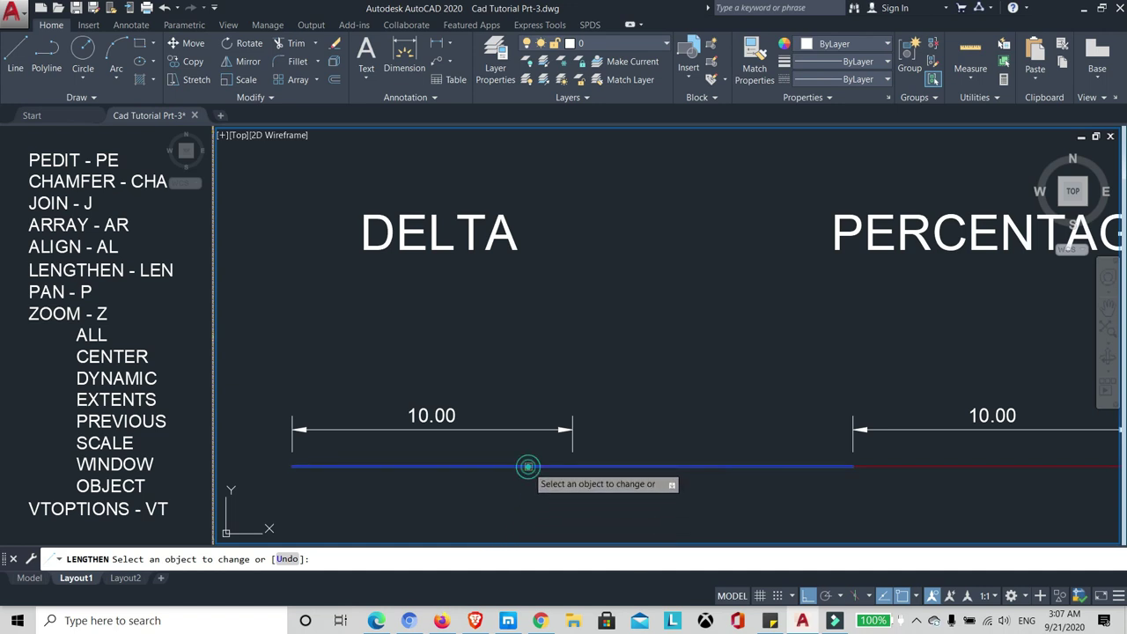
{"action": "right_click", "coordinate": [527, 480]}
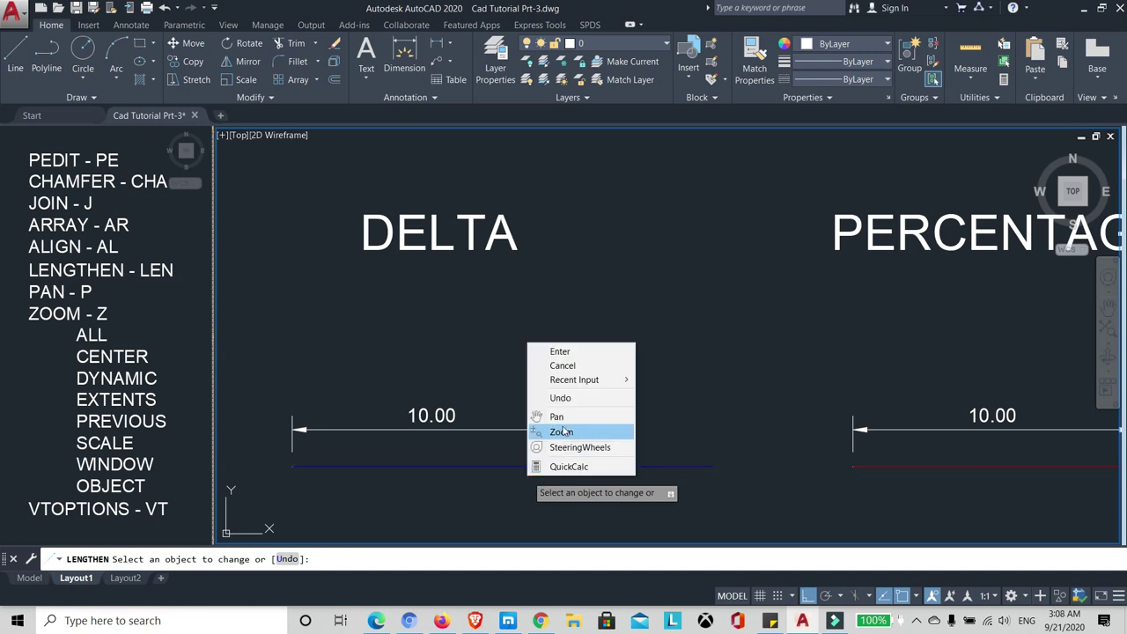
{"action": "left_click", "coordinate": [564, 349]}
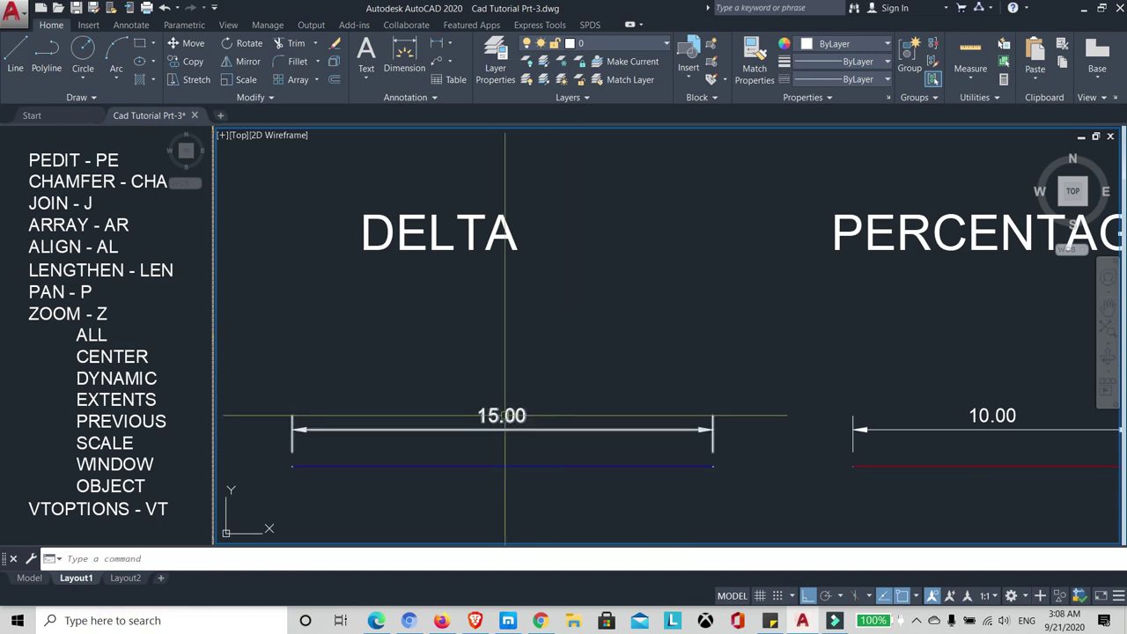
{"action": "middle_click_drag", "start_coordinate": [581, 393], "coordinate": [648, 394]}
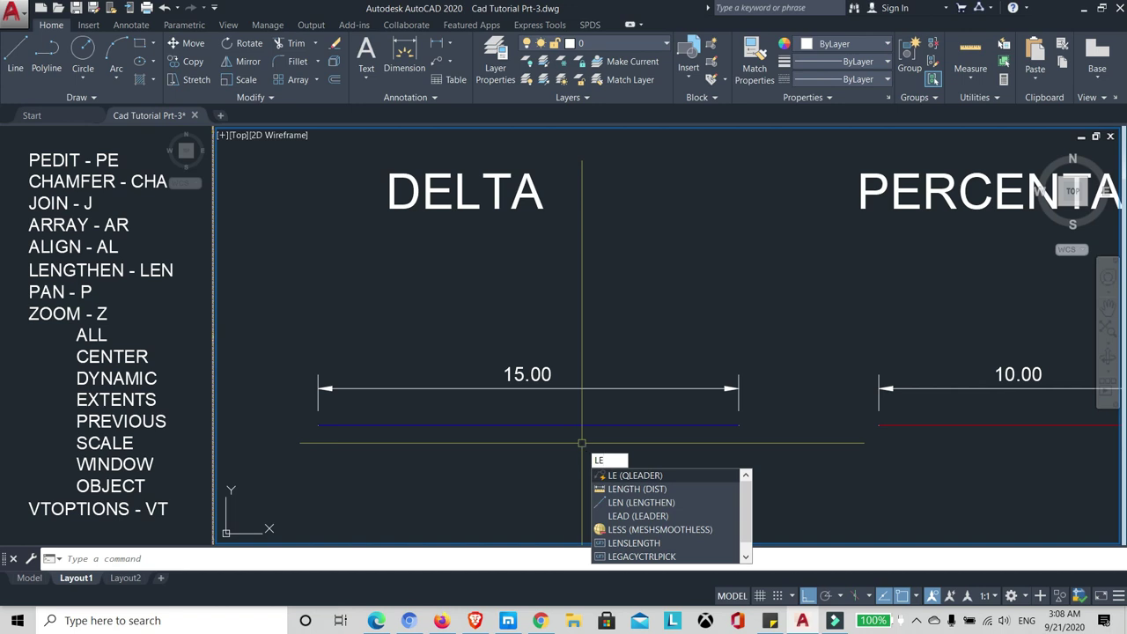
Step: Run LEN with a delta of -10 on the blue DELTA line, shortening it to 5.00
{"action": "type", "text": "N"}
{"action": "key", "text": "Return"}
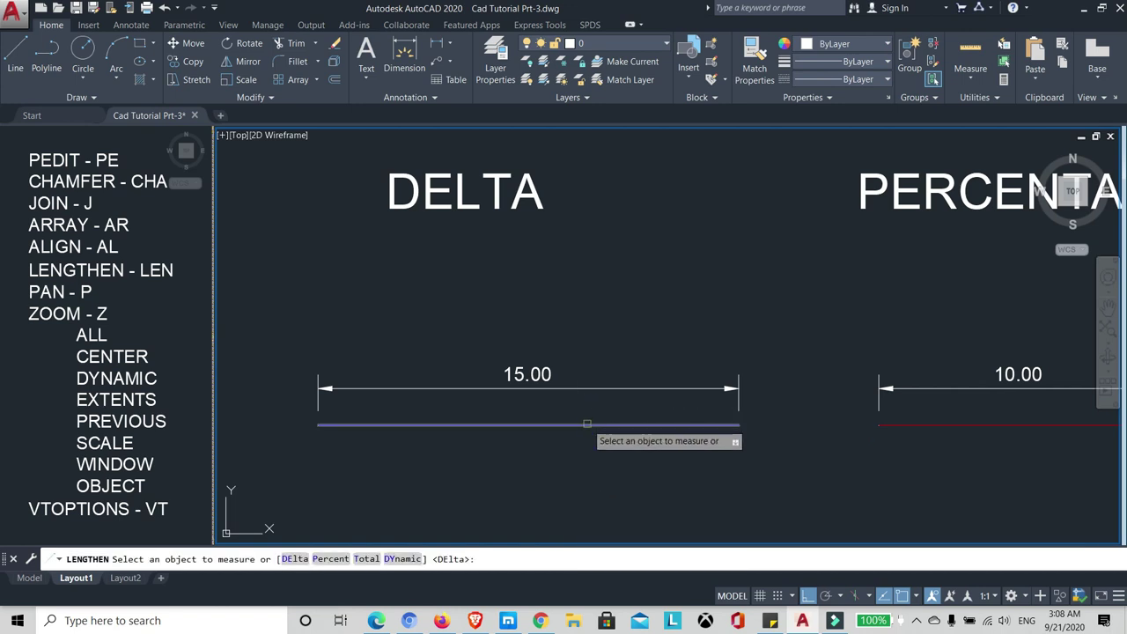
{"action": "left_click", "coordinate": [294, 560]}
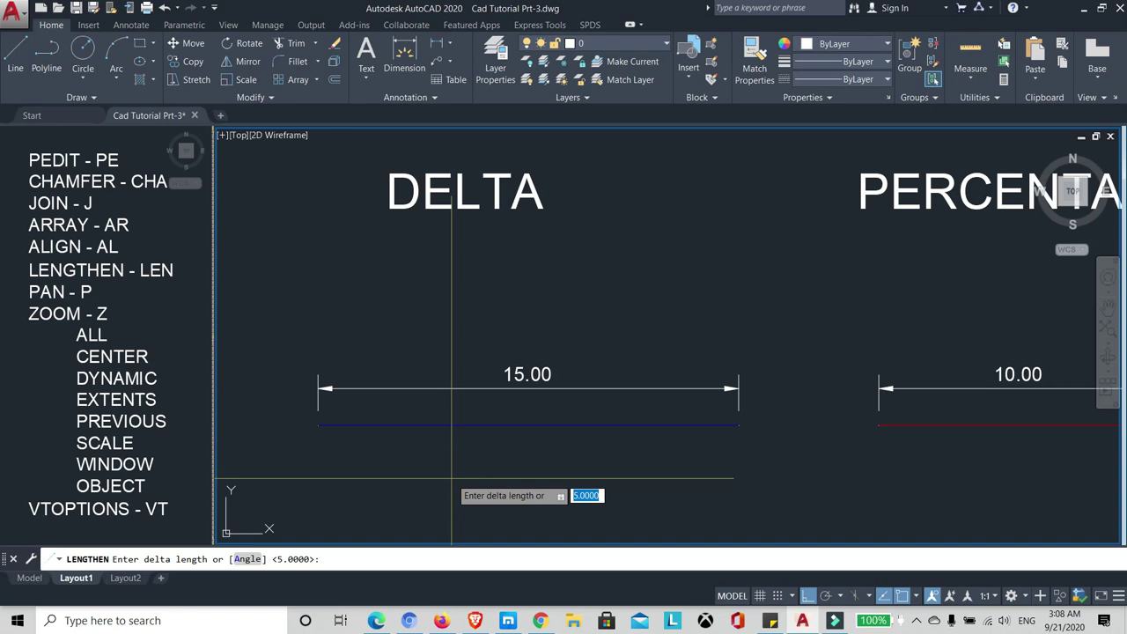
{"action": "type", "text": "-10"}
{"action": "key", "text": "Return"}
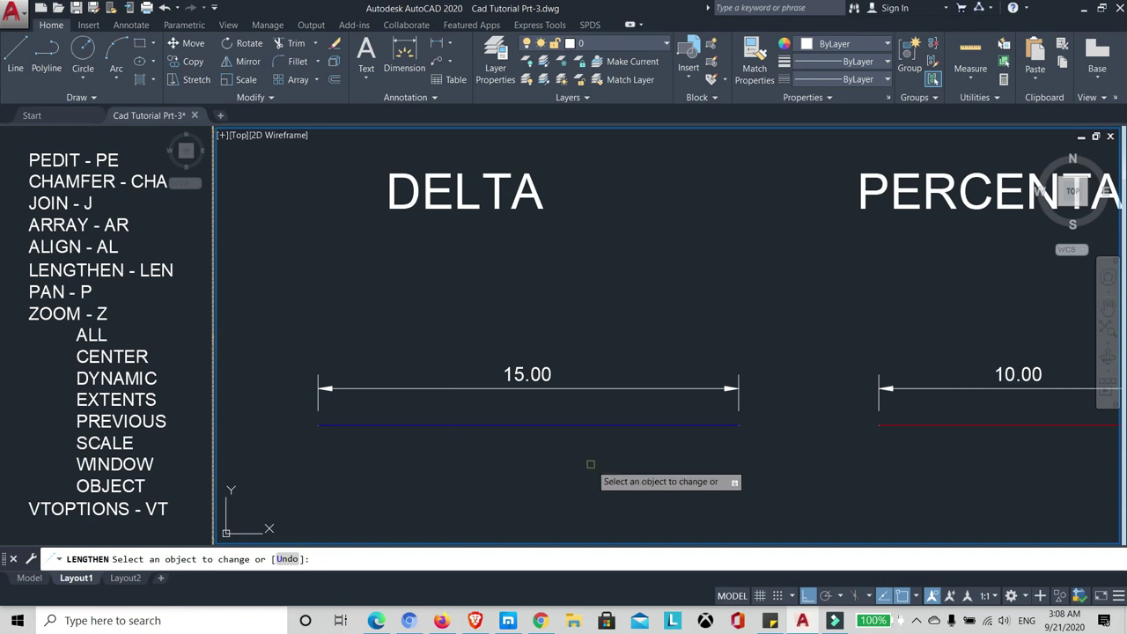
{"action": "left_click", "coordinate": [678, 425]}
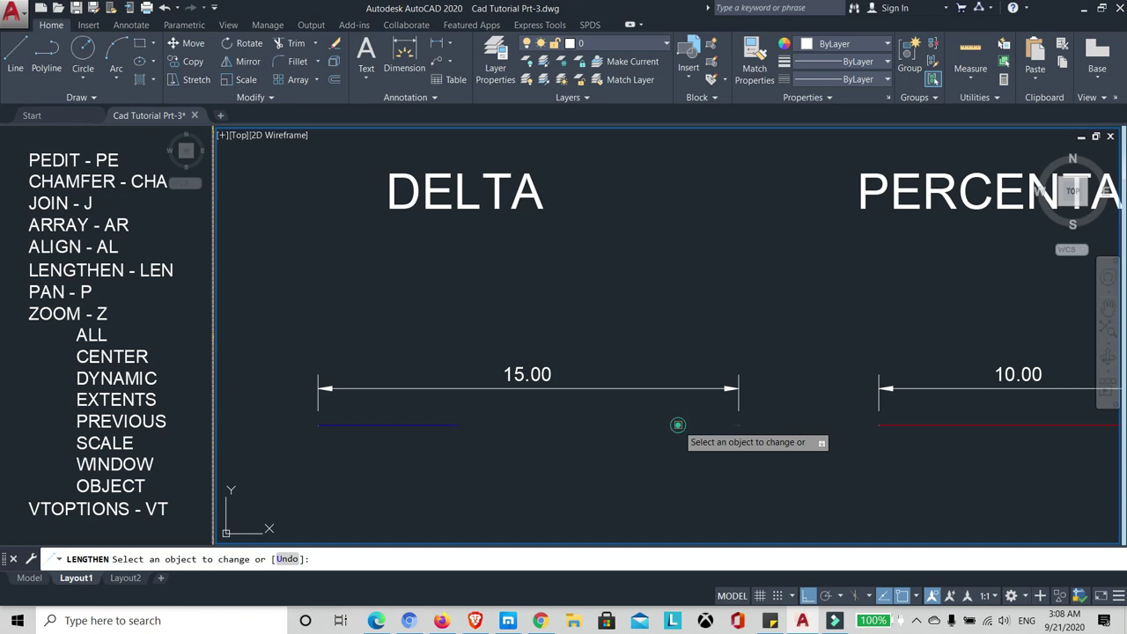
{"action": "right_click", "coordinate": [632, 427]}
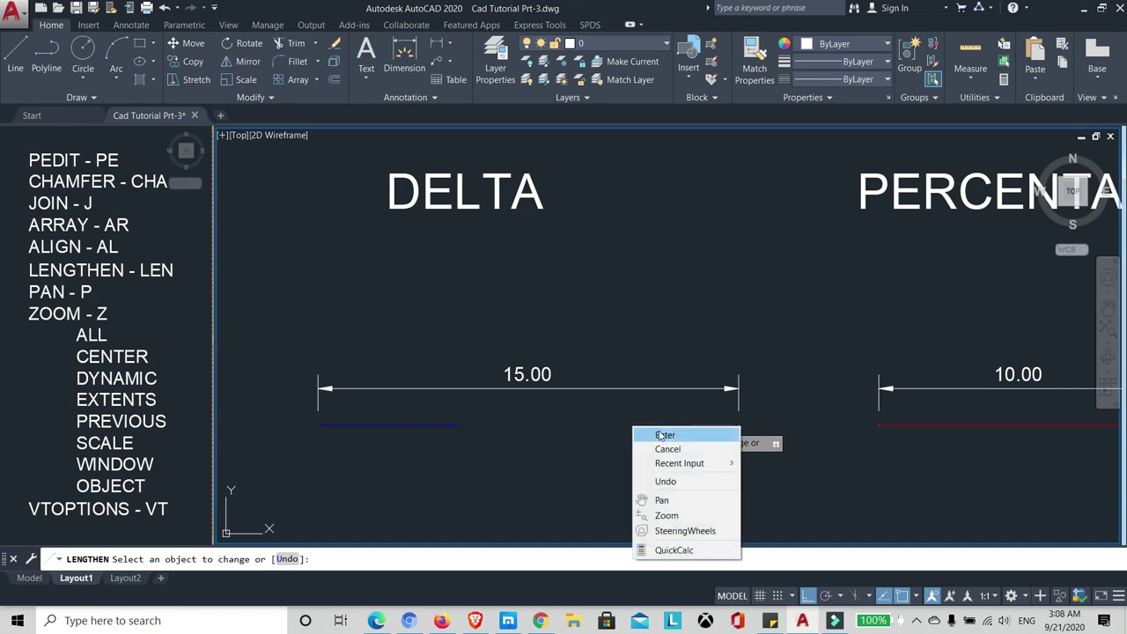
{"action": "left_click", "coordinate": [664, 435]}
{"action": "scroll", "coordinate": [365, 397], "scroll_direction": "up", "scroll_amount": 2}
{"action": "scroll", "coordinate": [430, 383], "scroll_direction": "down", "scroll_amount": 2}
{"action": "scroll", "coordinate": [430, 384], "scroll_direction": "up", "scroll_amount": 2}
{"action": "scroll", "coordinate": [436, 422], "scroll_direction": "down", "scroll_amount": 2}
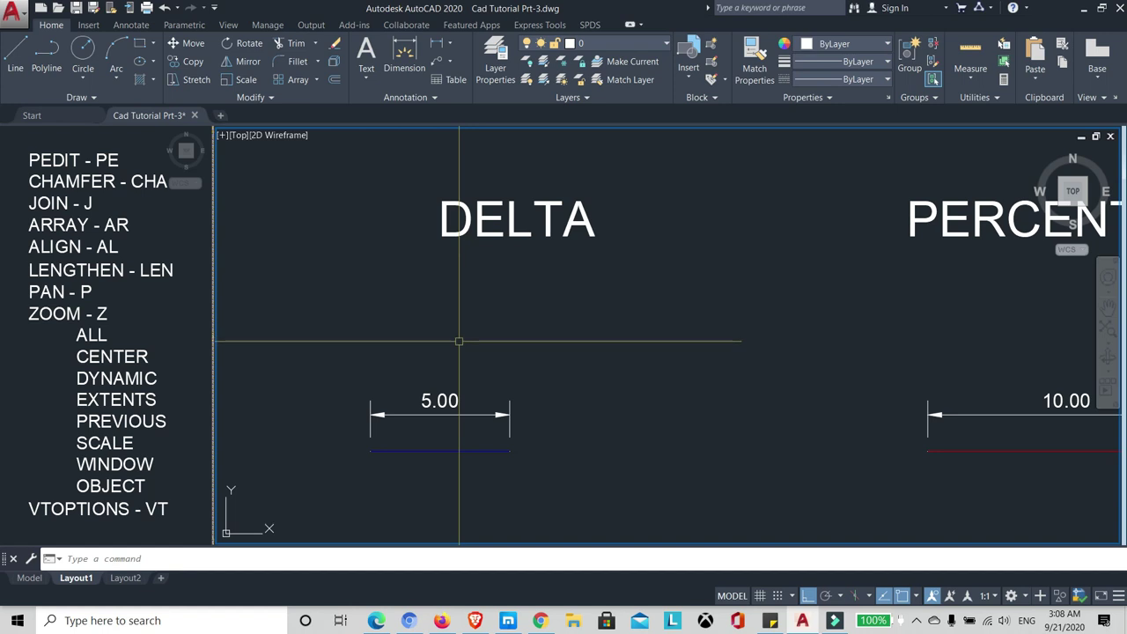
Step: Zoom out, pan right to the PERCENTAGE sample, and zoom in on its 10.00 red line
{"action": "scroll", "coordinate": [417, 339], "scroll_direction": "down", "scroll_amount": 2}
{"action": "middle_click_drag", "start_coordinate": [591, 326], "coordinate": [372, 329]}
{"action": "scroll", "coordinate": [640, 312], "scroll_direction": "up", "scroll_amount": 2}
{"action": "middle_click_drag", "start_coordinate": [639, 312], "coordinate": [559, 322]}
{"action": "scroll", "coordinate": [493, 319], "scroll_direction": "down", "scroll_amount": 2}
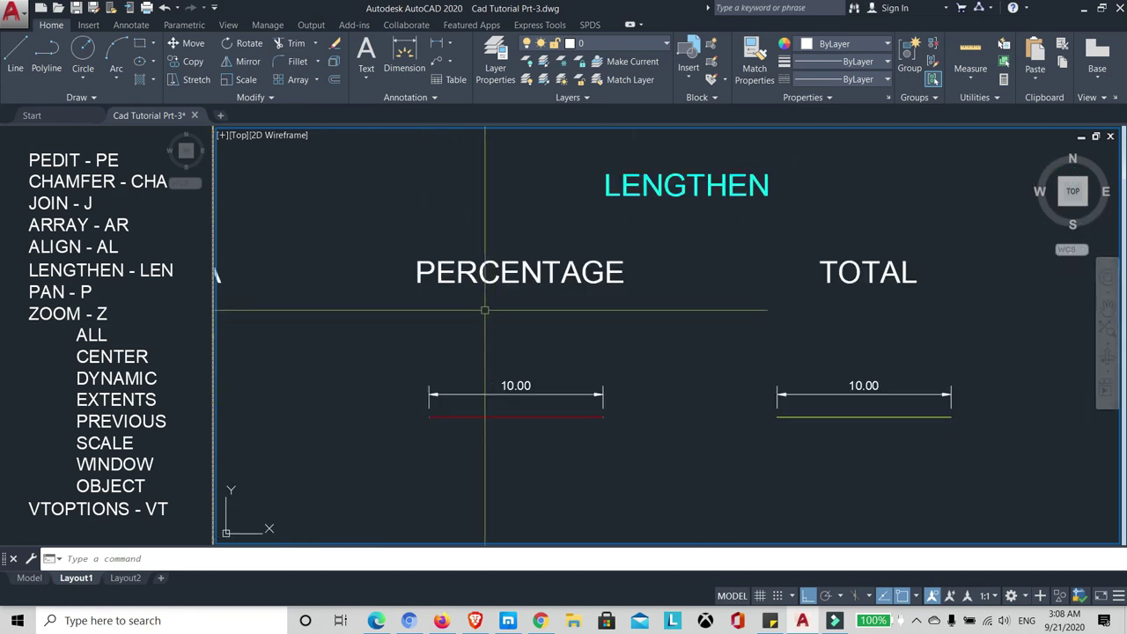
{"action": "scroll", "coordinate": [485, 310], "scroll_direction": "up", "scroll_amount": 1}
{"action": "scroll", "coordinate": [520, 315], "scroll_direction": "down", "scroll_amount": 1}
{"action": "scroll", "coordinate": [539, 317], "scroll_direction": "up", "scroll_amount": 1}
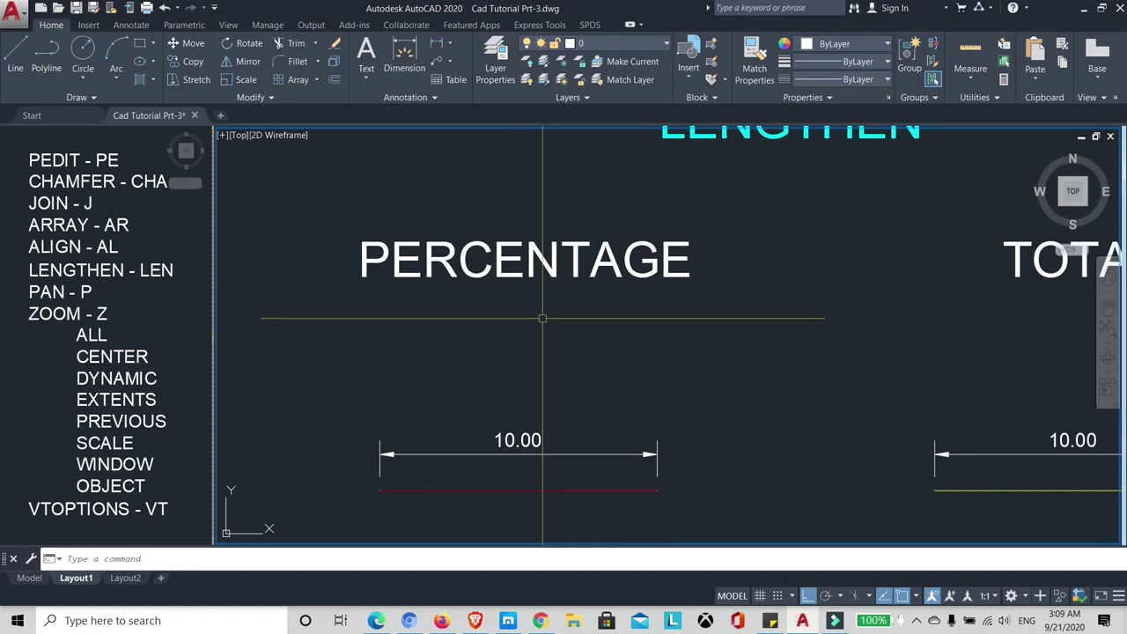
Step: Apply LENGTHEN Percent 50 to the red PERCENTAGE line, halving it to 5.00
{"action": "type", "text": "LEN"}
{"action": "key", "text": "Return"}
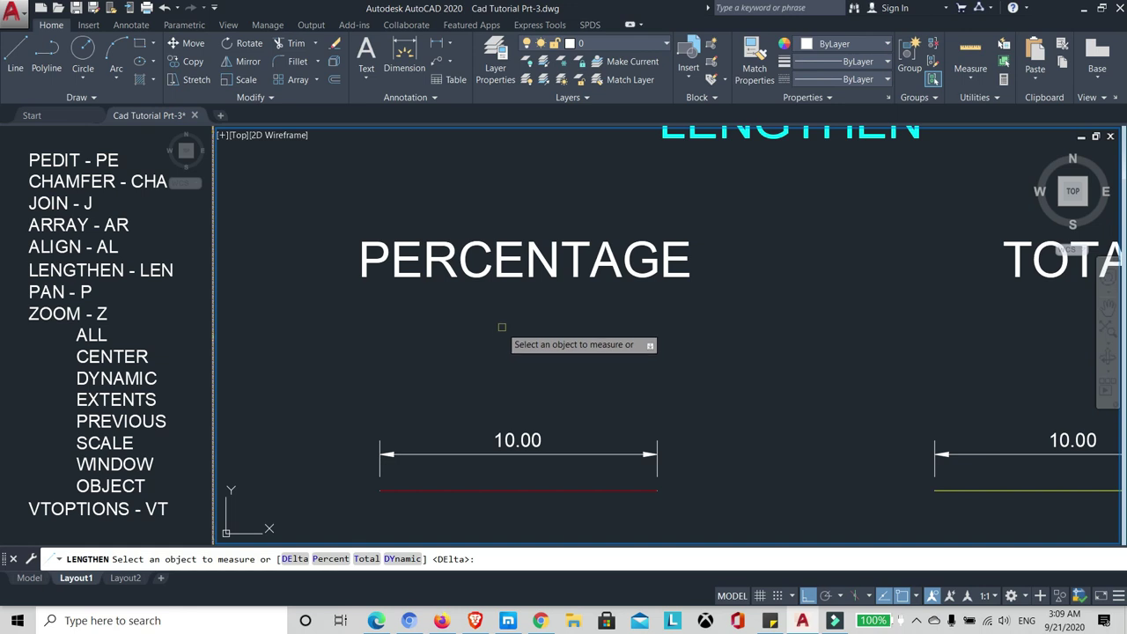
{"action": "left_click", "coordinate": [326, 559]}
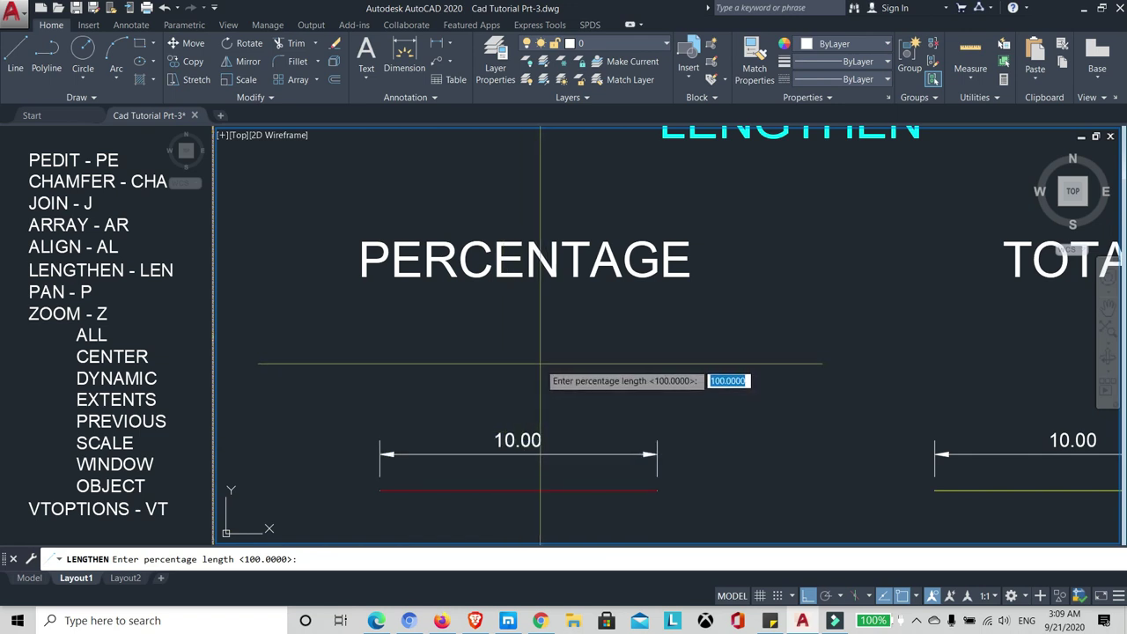
{"action": "middle_click_drag", "start_coordinate": [491, 420], "coordinate": [489, 402]}
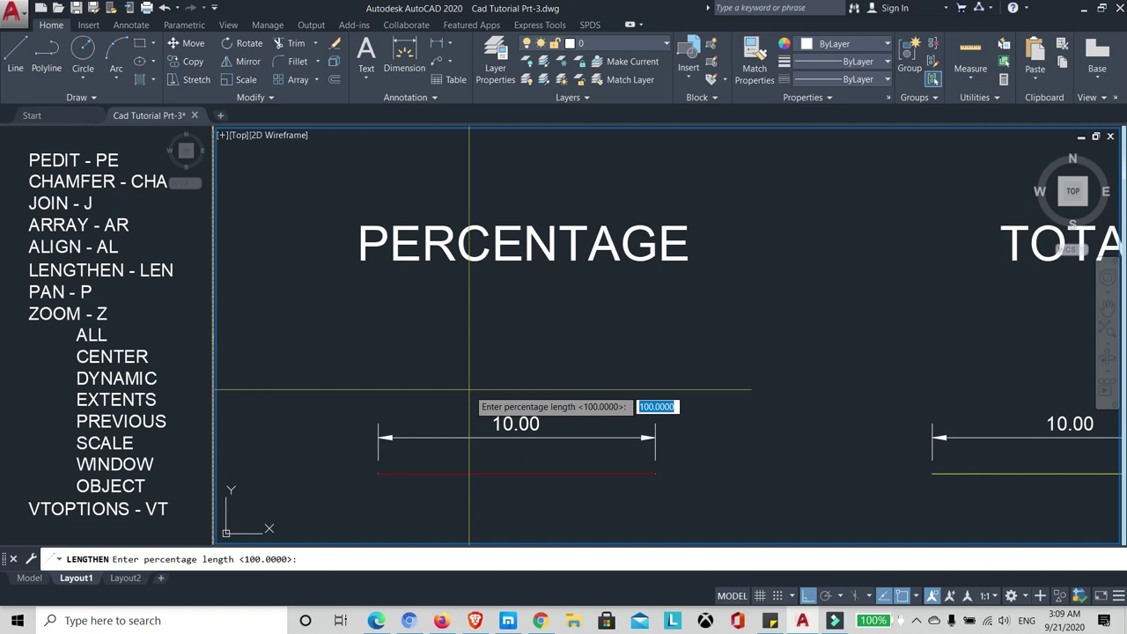
{"action": "type", "text": "50"}
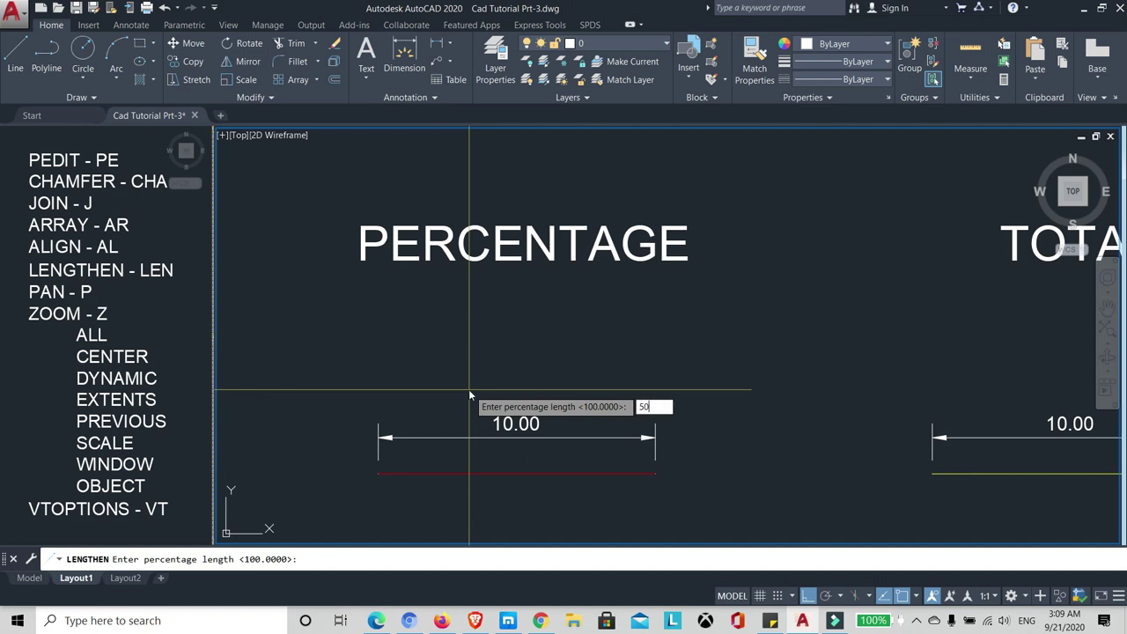
{"action": "key", "text": "Return"}
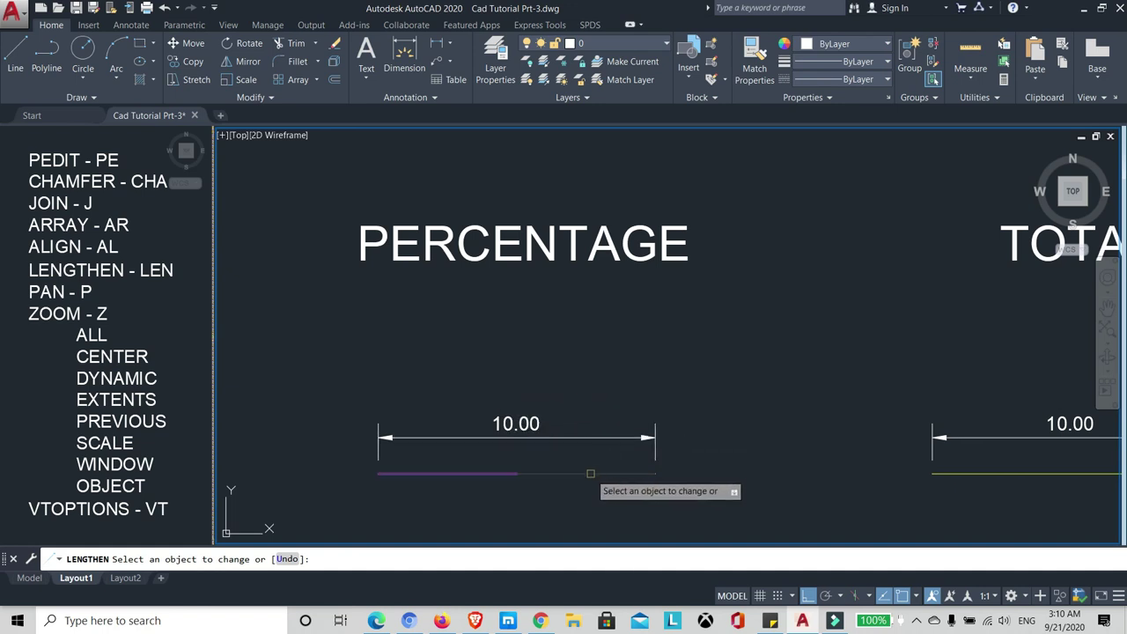
{"action": "left_click", "coordinate": [595, 474]}
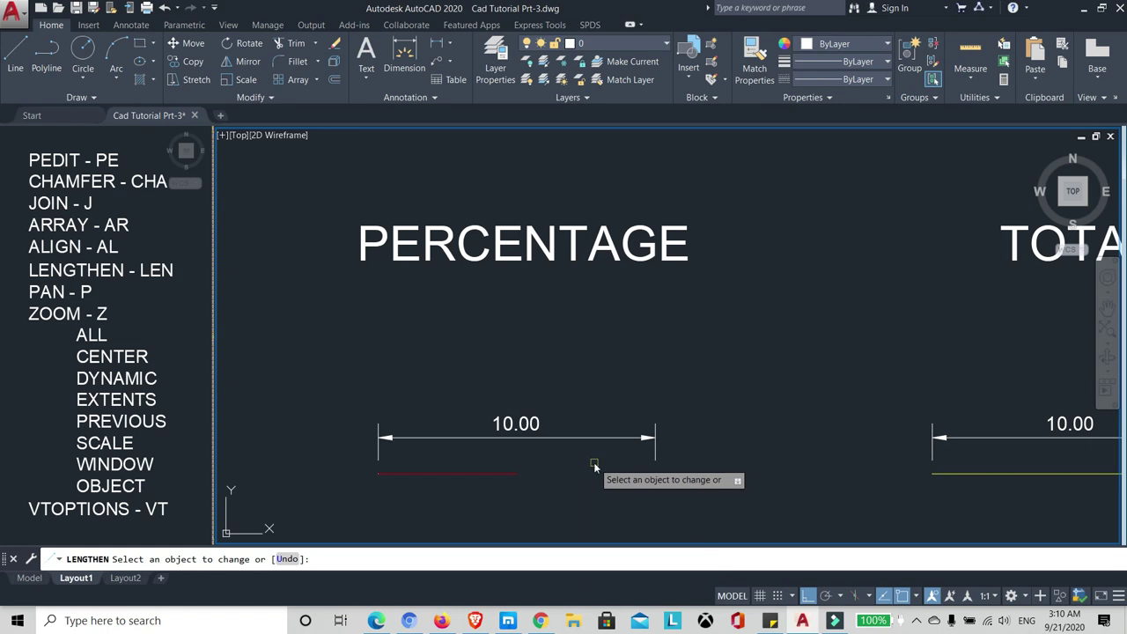
{"action": "right_click", "coordinate": [596, 472]}
{"action": "left_click", "coordinate": [624, 474]}
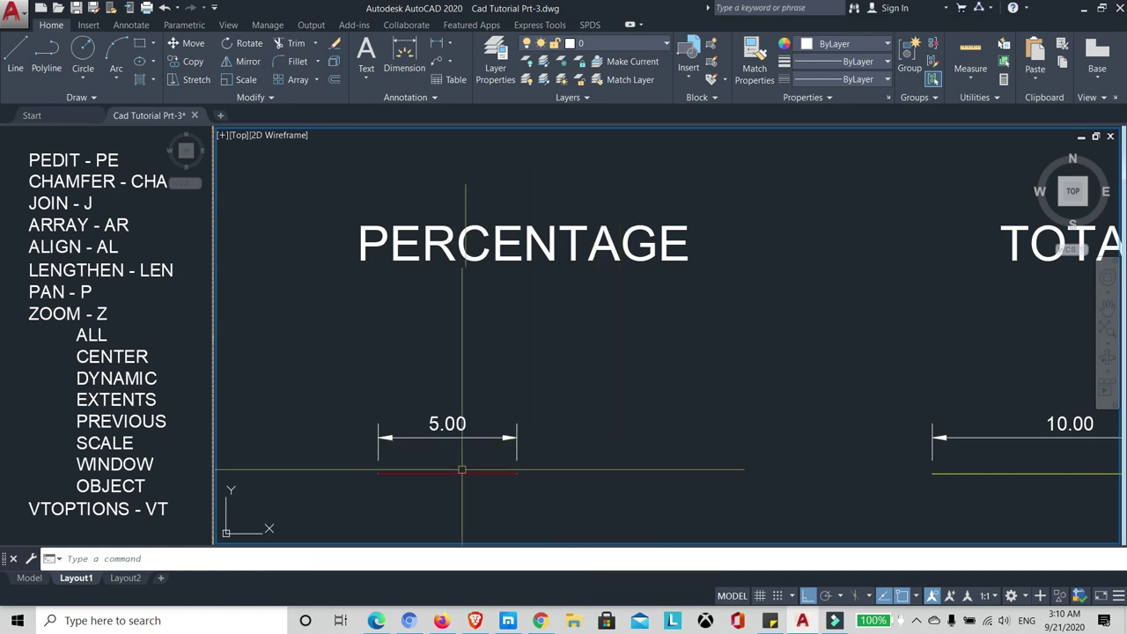
Step: Zoom and pan until the TOTAL sample line and its 10.00 dimension sit centred on screen
{"action": "scroll", "coordinate": [469, 458], "scroll_direction": "up", "scroll_amount": 2}
{"action": "scroll", "coordinate": [511, 374], "scroll_direction": "down", "scroll_amount": 2}
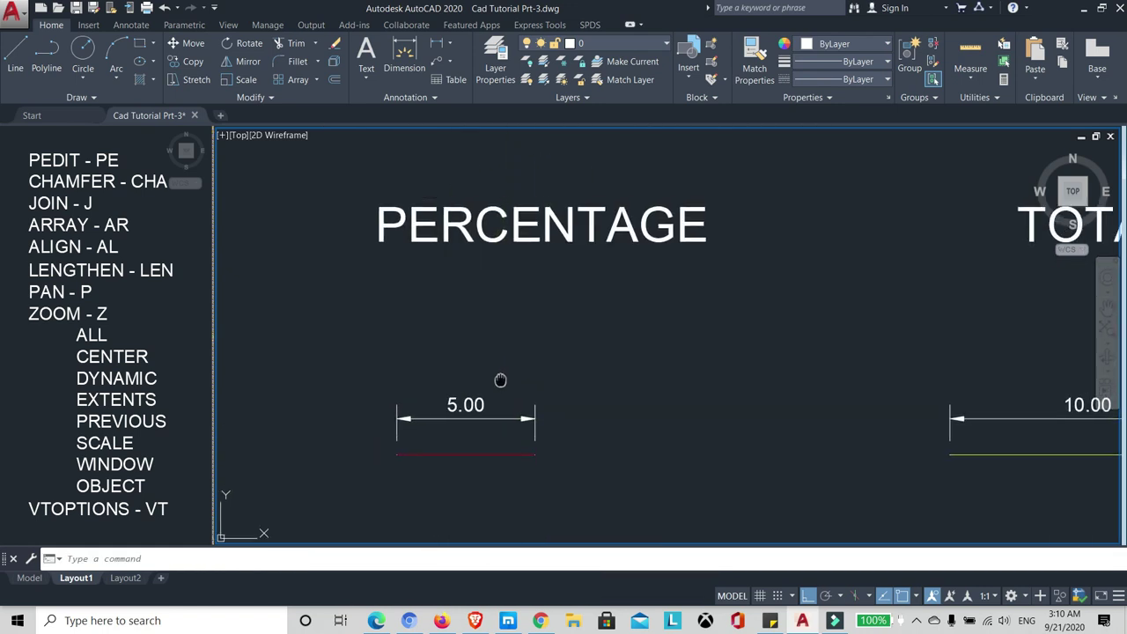
{"action": "scroll", "coordinate": [475, 390], "scroll_direction": "up", "scroll_amount": 2}
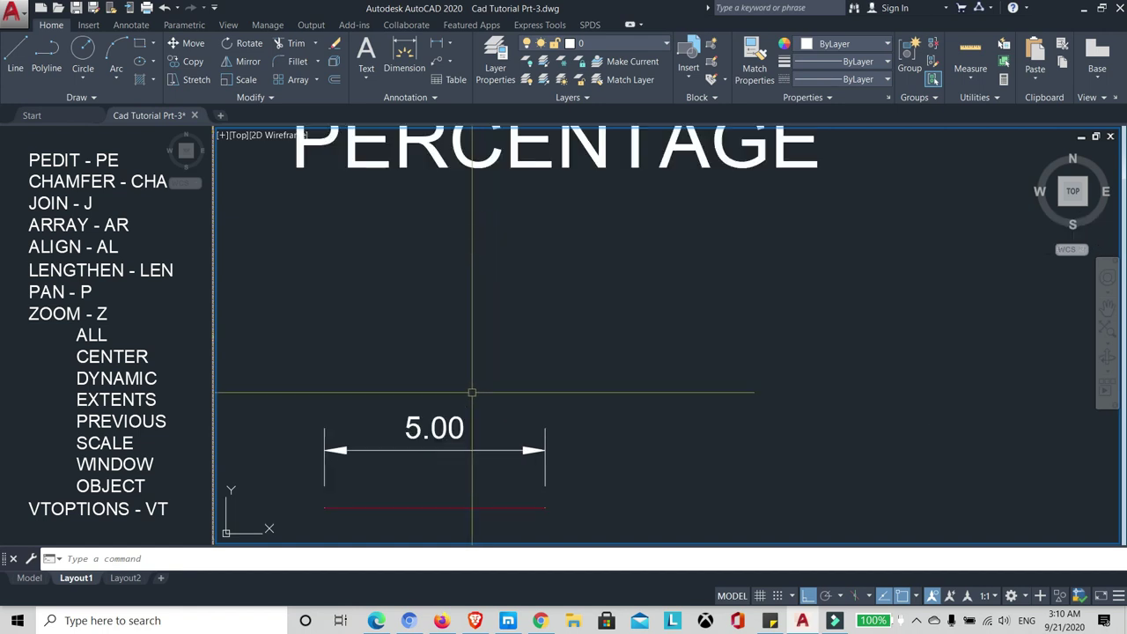
{"action": "scroll", "coordinate": [464, 400], "scroll_direction": "down", "scroll_amount": 2}
{"action": "scroll", "coordinate": [463, 400], "scroll_direction": "up", "scroll_amount": 2}
{"action": "scroll", "coordinate": [461, 401], "scroll_direction": "down", "scroll_amount": 2}
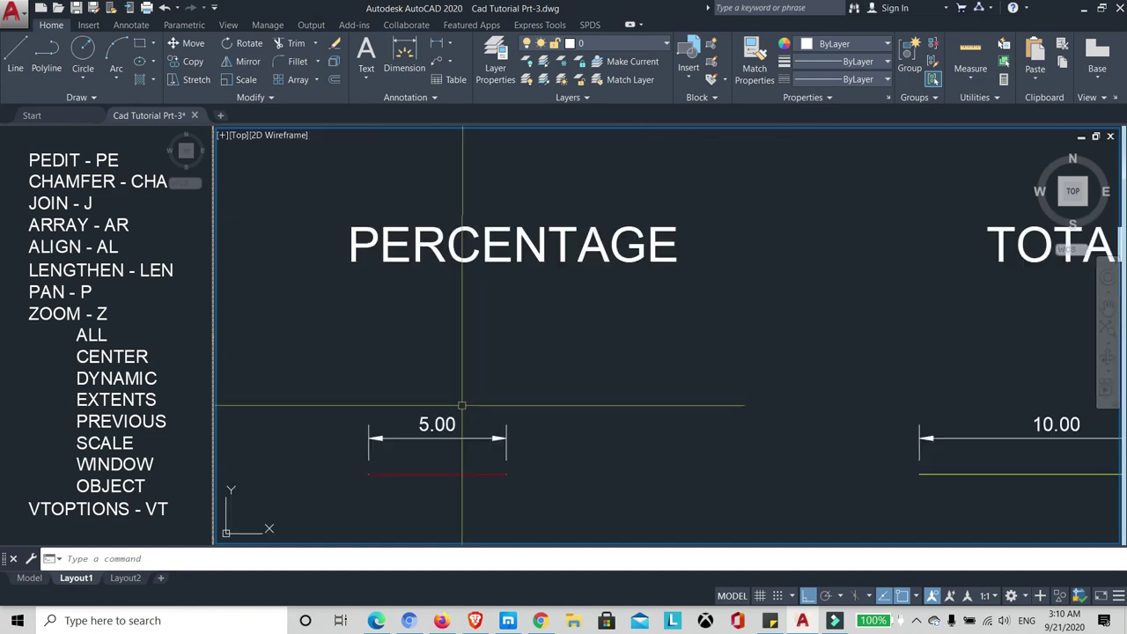
{"action": "scroll", "coordinate": [436, 431], "scroll_direction": "up", "scroll_amount": 2}
{"action": "scroll", "coordinate": [443, 421], "scroll_direction": "down", "scroll_amount": 2}
{"action": "scroll", "coordinate": [446, 419], "scroll_direction": "up", "scroll_amount": 2}
{"action": "scroll", "coordinate": [446, 419], "scroll_direction": "down", "scroll_amount": 2}
{"action": "scroll", "coordinate": [476, 416], "scroll_direction": "up", "scroll_amount": 2}
{"action": "scroll", "coordinate": [484, 414], "scroll_direction": "down", "scroll_amount": 2}
{"action": "scroll", "coordinate": [511, 372], "scroll_direction": "down", "scroll_amount": 2}
{"action": "middle_click_drag", "start_coordinate": [696, 350], "coordinate": [493, 347]}
{"action": "scroll", "coordinate": [589, 343], "scroll_direction": "up", "scroll_amount": 2}
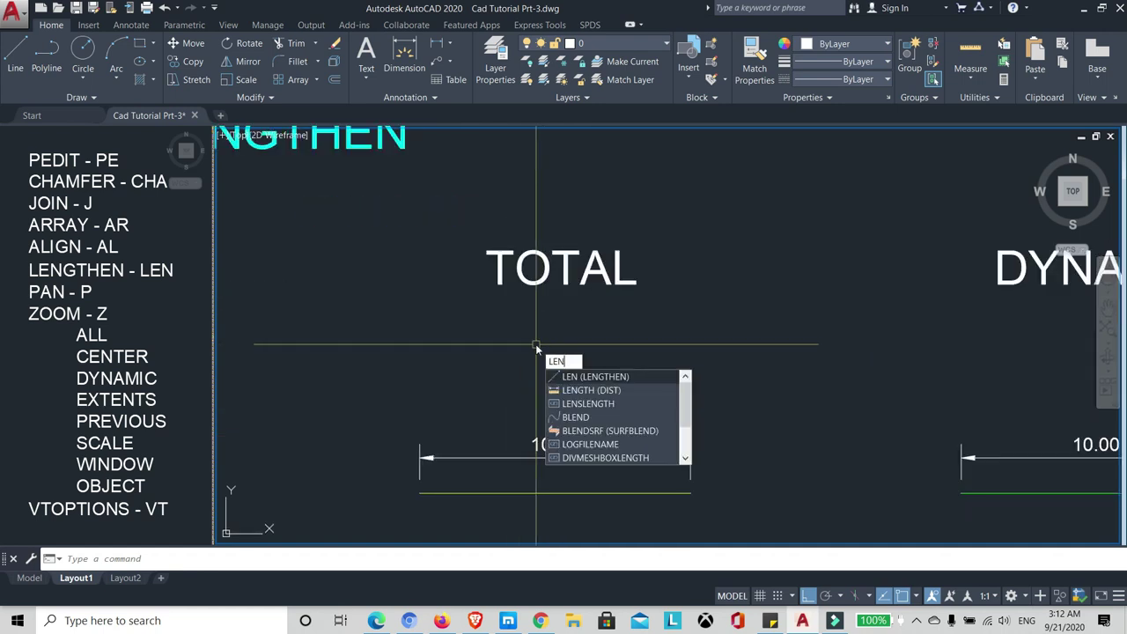
Step: Use LENGTHEN's Total option with 15 on the TOTAL line so it dimensions 15.00
{"action": "key", "text": "Return"}
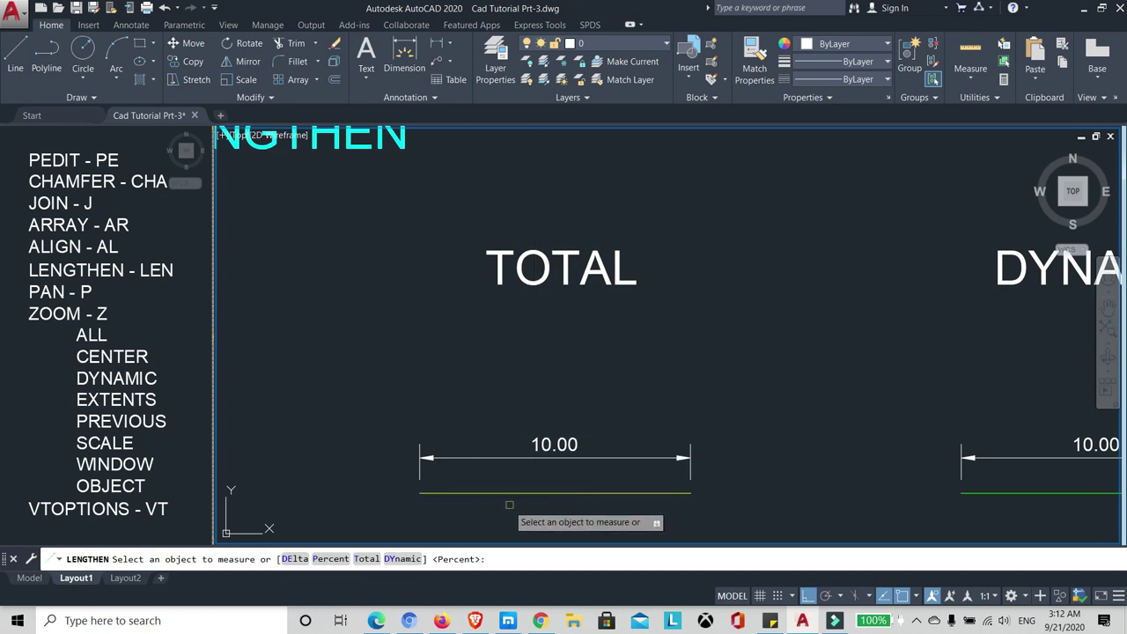
{"action": "left_click", "coordinate": [364, 559]}
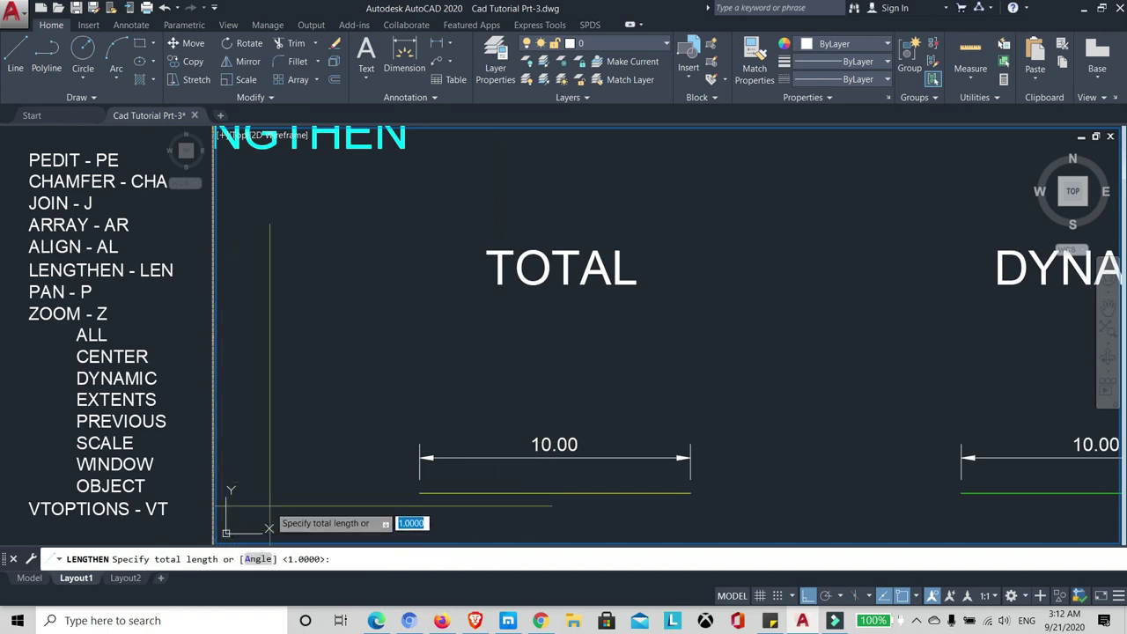
{"action": "middle_click_drag", "start_coordinate": [521, 372], "coordinate": [508, 351]}
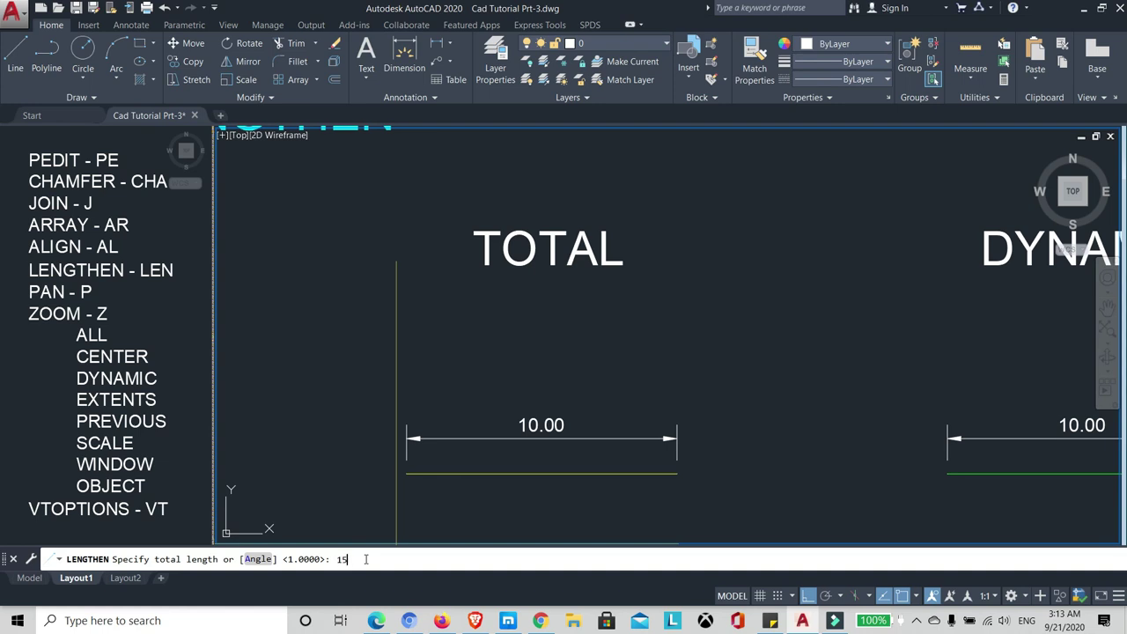
{"action": "key", "text": "Return"}
{"action": "left_click", "coordinate": [608, 473]}
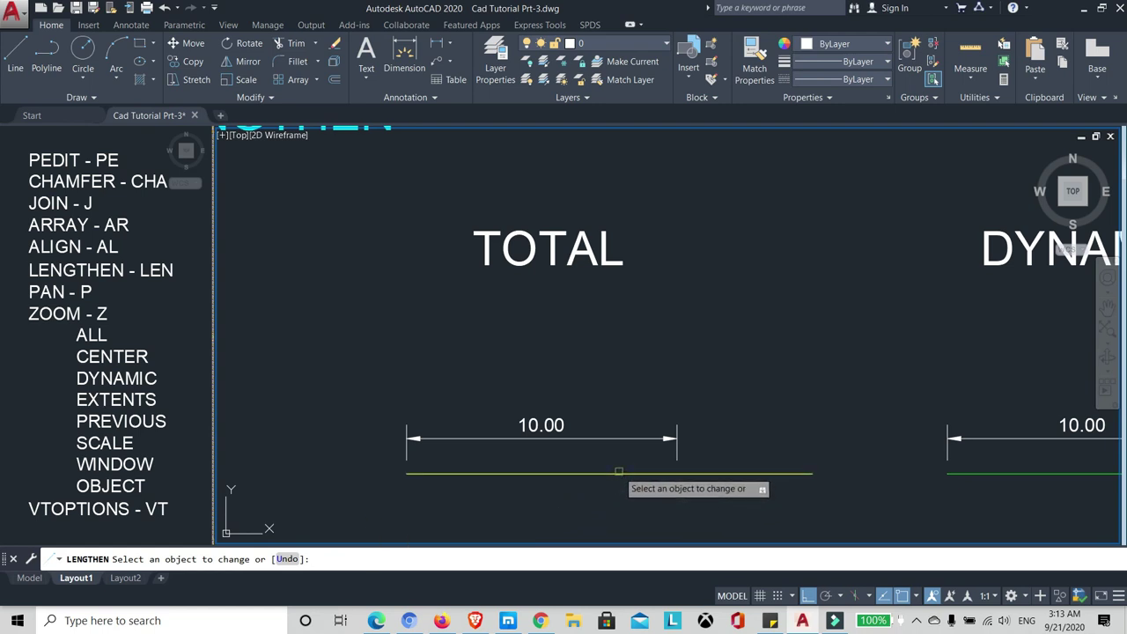
{"action": "right_click", "coordinate": [619, 472]}
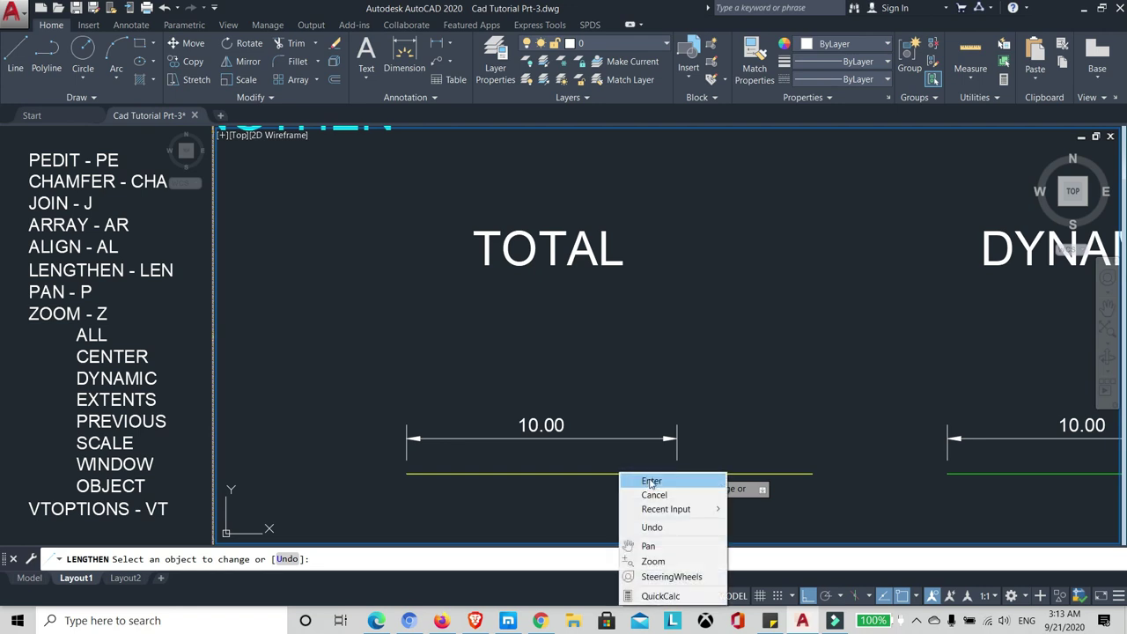
{"action": "left_click", "coordinate": [650, 483]}
{"action": "middle_click_drag", "start_coordinate": [608, 343], "coordinate": [529, 354]}
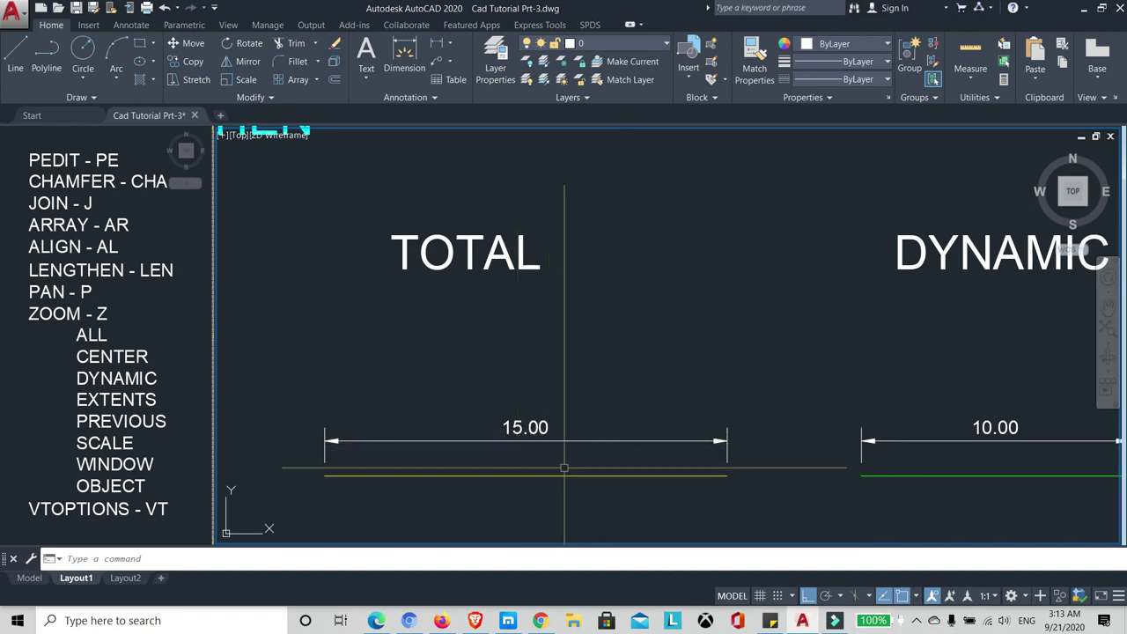
Step: Centre the green 10.00 DYNAMIC line on screen and start LENGTHEN again
{"action": "scroll", "coordinate": [521, 306], "scroll_direction": "down", "scroll_amount": 2}
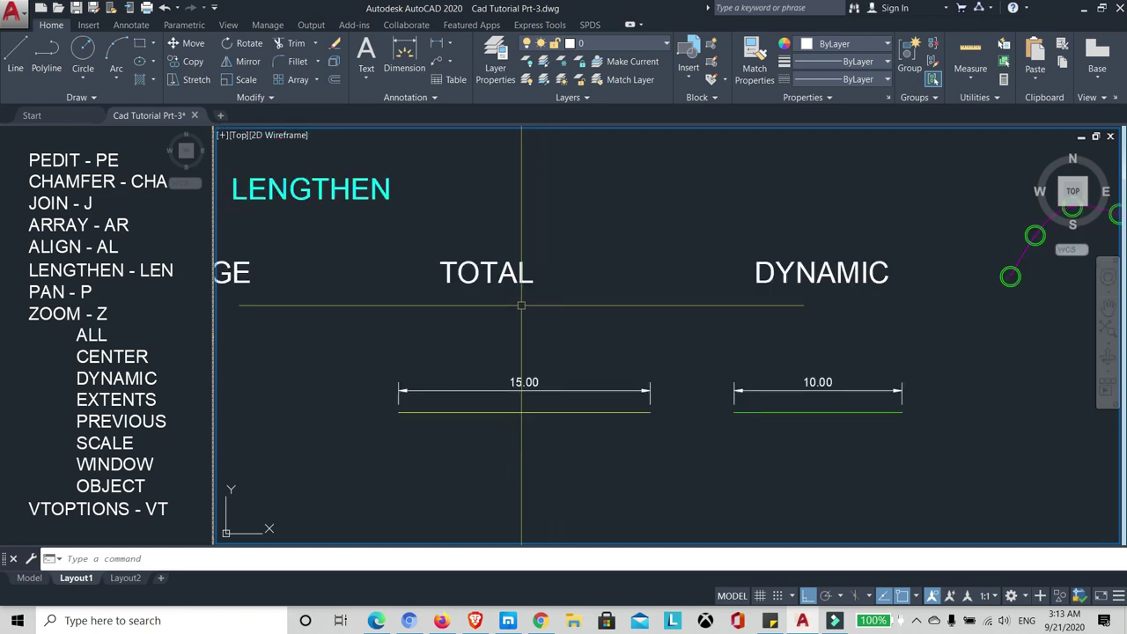
{"action": "middle_click_drag", "start_coordinate": [710, 299], "coordinate": [574, 312]}
{"action": "scroll", "coordinate": [573, 312], "scroll_direction": "up", "scroll_amount": 1}
{"action": "scroll", "coordinate": [584, 312], "scroll_direction": "up", "scroll_amount": 3}
{"action": "scroll", "coordinate": [566, 318], "scroll_direction": "down", "scroll_amount": 2}
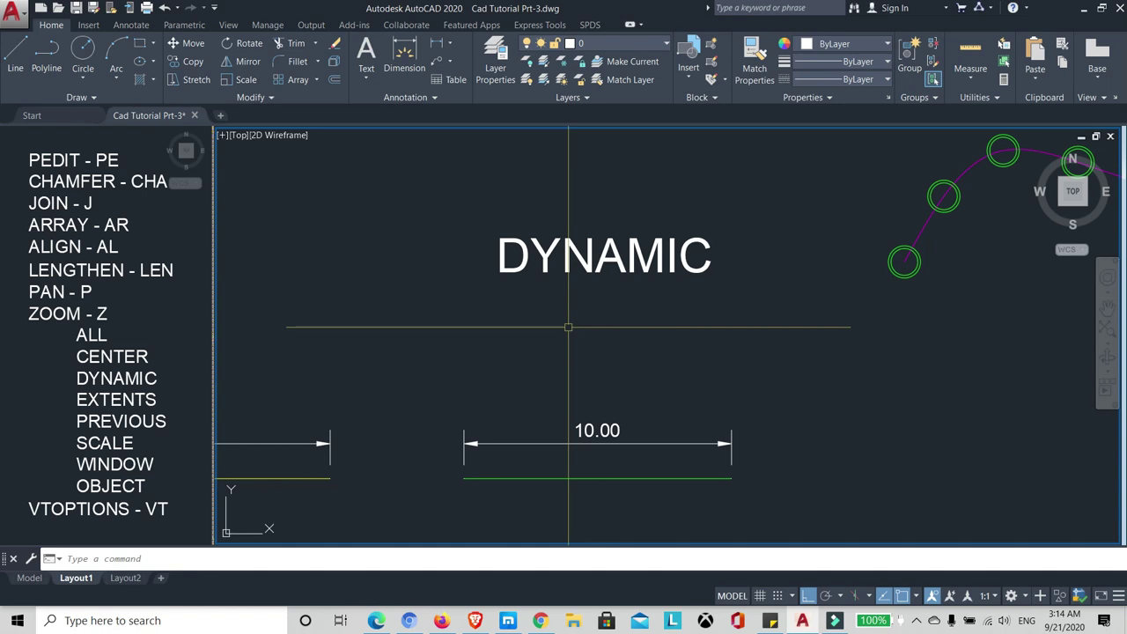
{"action": "type", "text": "LEN"}
{"action": "key", "text": "Return"}
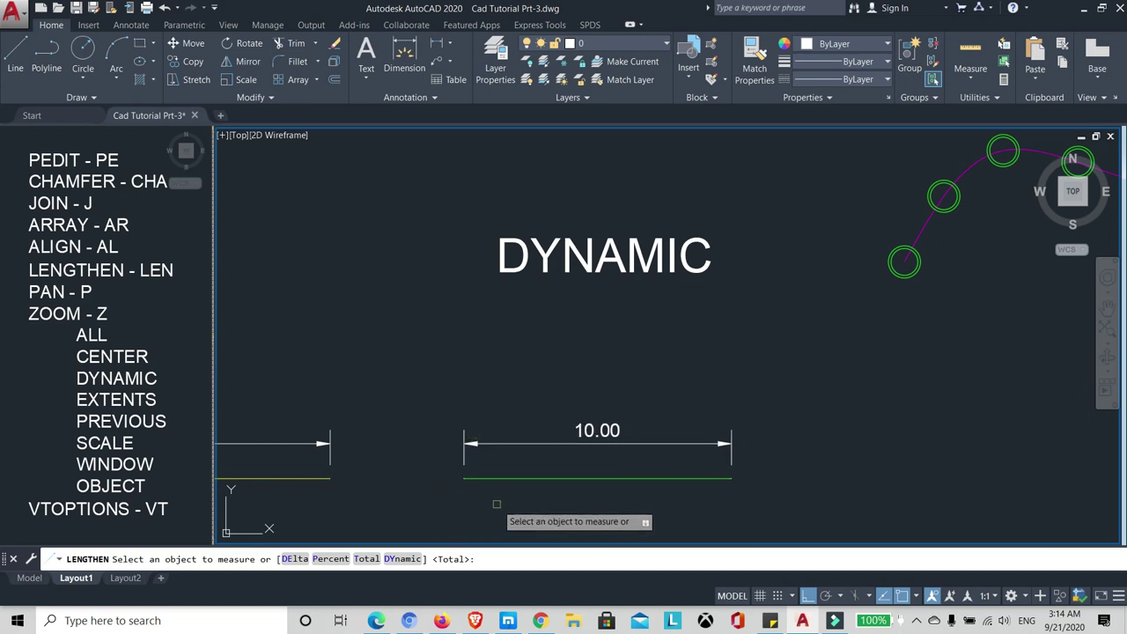
Step: Choose LENGTHEN's DYnamic option and select the green DYNAMIC line
{"action": "left_click", "coordinate": [402, 559]}
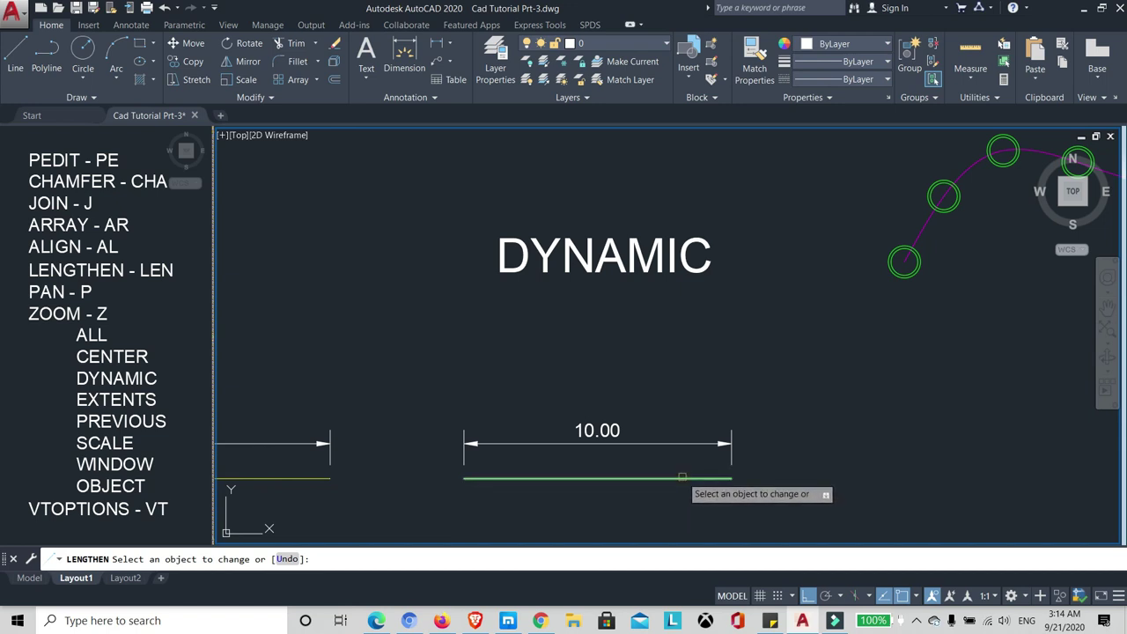
{"action": "left_click", "coordinate": [683, 478]}
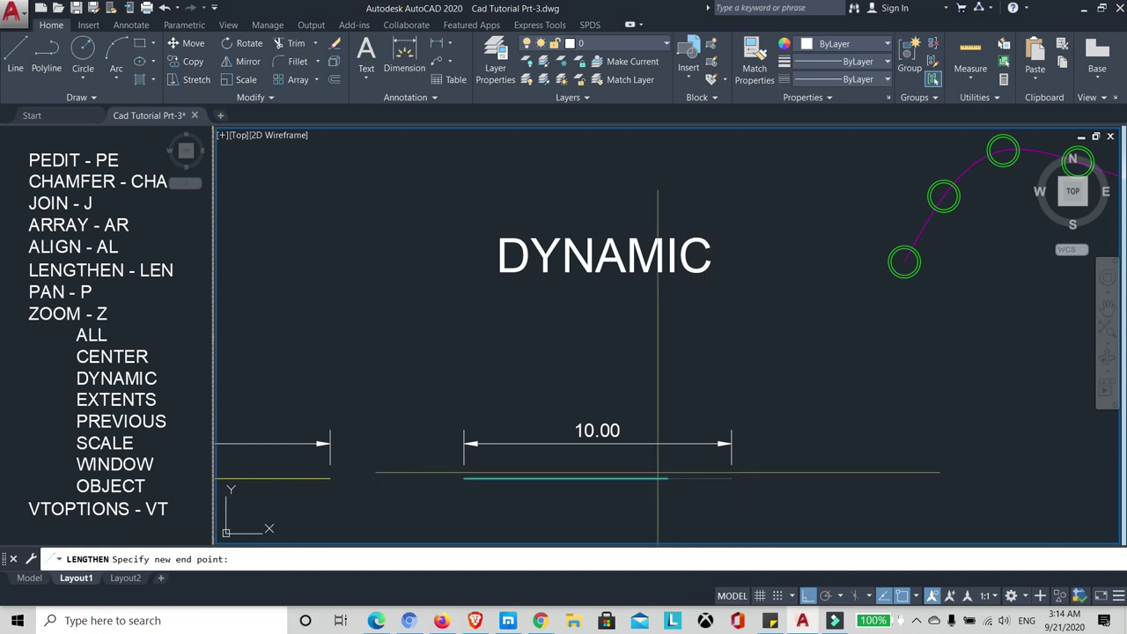
{"action": "middle_click_drag", "start_coordinate": [662, 476], "coordinate": [495, 505]}
{"action": "scroll", "coordinate": [453, 379], "scroll_direction": "down", "scroll_amount": 2}
{"action": "scroll", "coordinate": [443, 404], "scroll_direction": "up", "scroll_amount": 2}
{"action": "scroll", "coordinate": [420, 378], "scroll_direction": "down", "scroll_amount": 2}
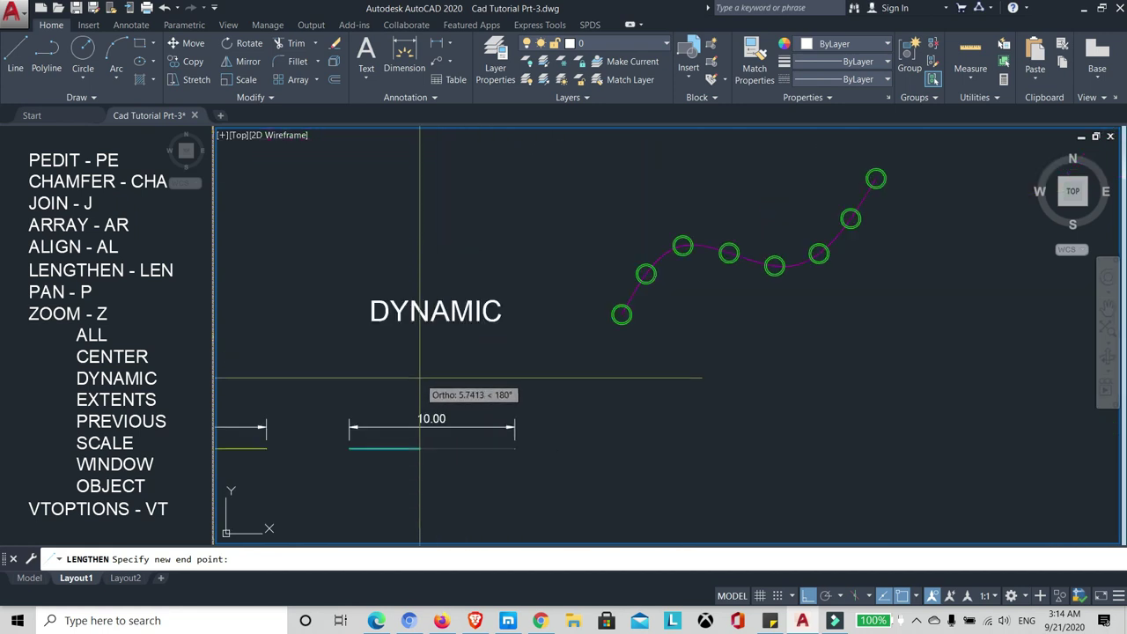
{"action": "scroll", "coordinate": [428, 379], "scroll_direction": "down", "scroll_amount": 2}
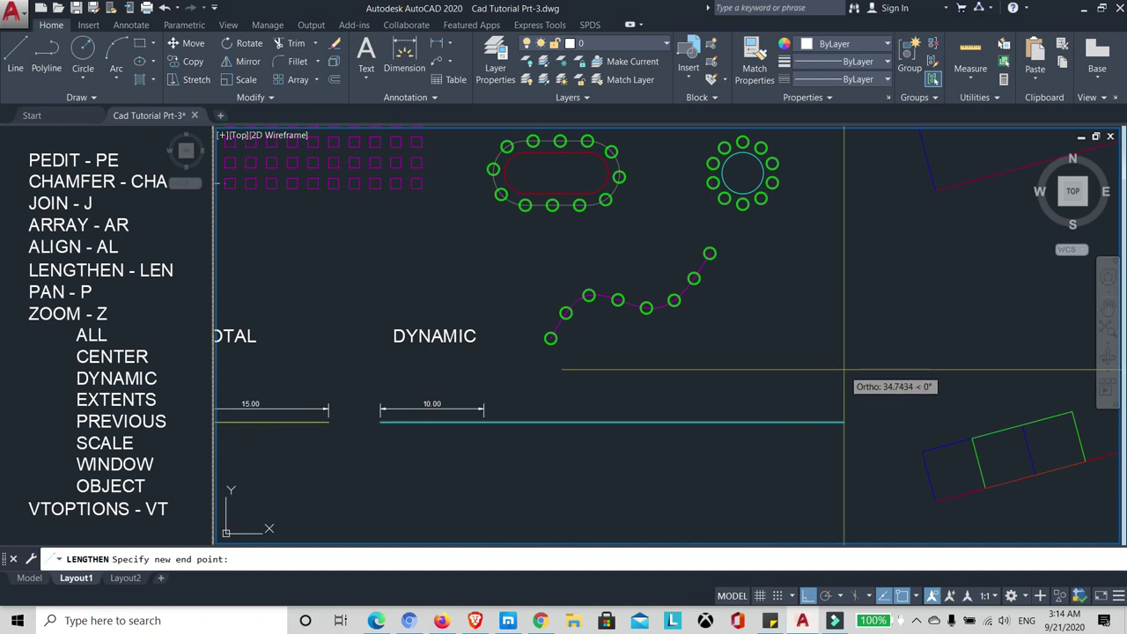
{"action": "scroll", "coordinate": [420, 408], "scroll_direction": "up", "scroll_amount": 2}
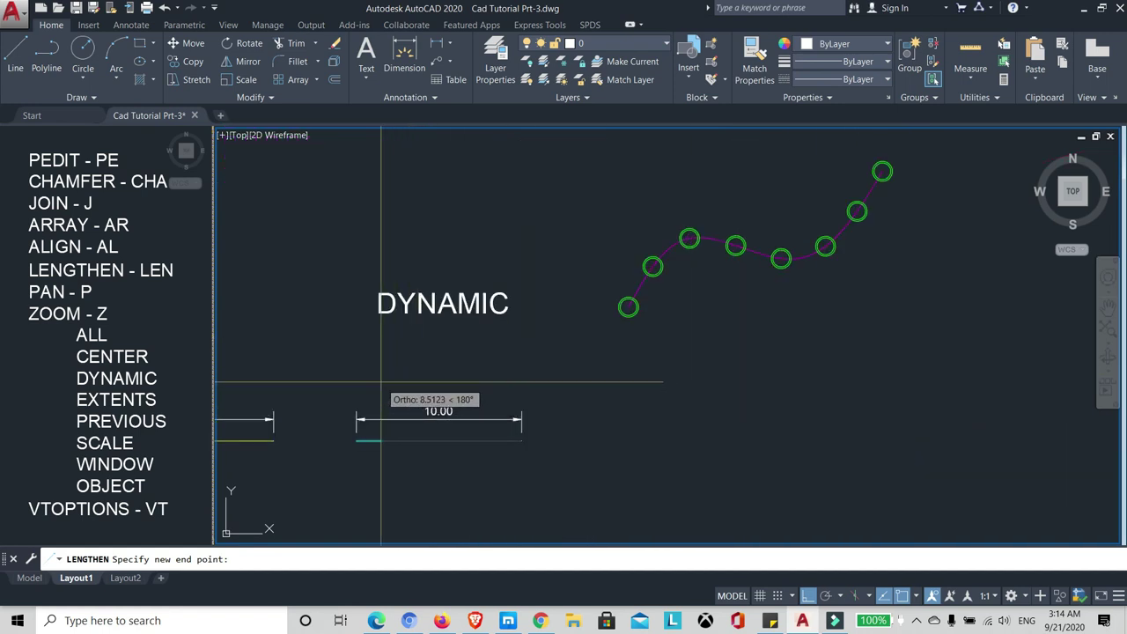
{"action": "scroll", "coordinate": [708, 384], "scroll_direction": "down", "scroll_amount": 2}
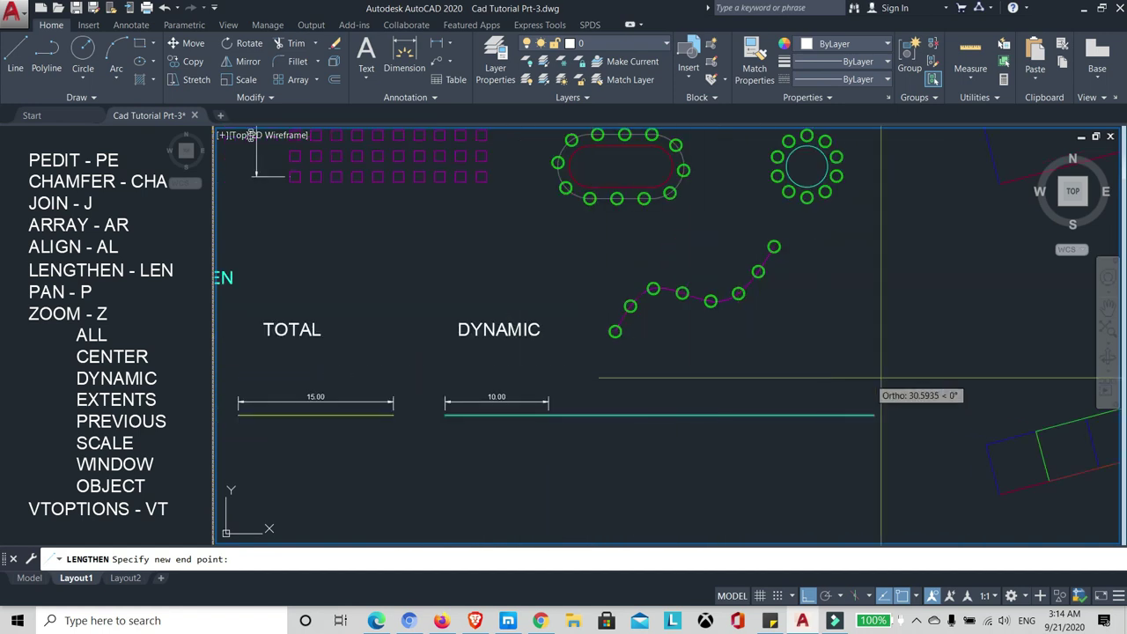
{"action": "scroll", "coordinate": [604, 368], "scroll_direction": "up", "scroll_amount": 2}
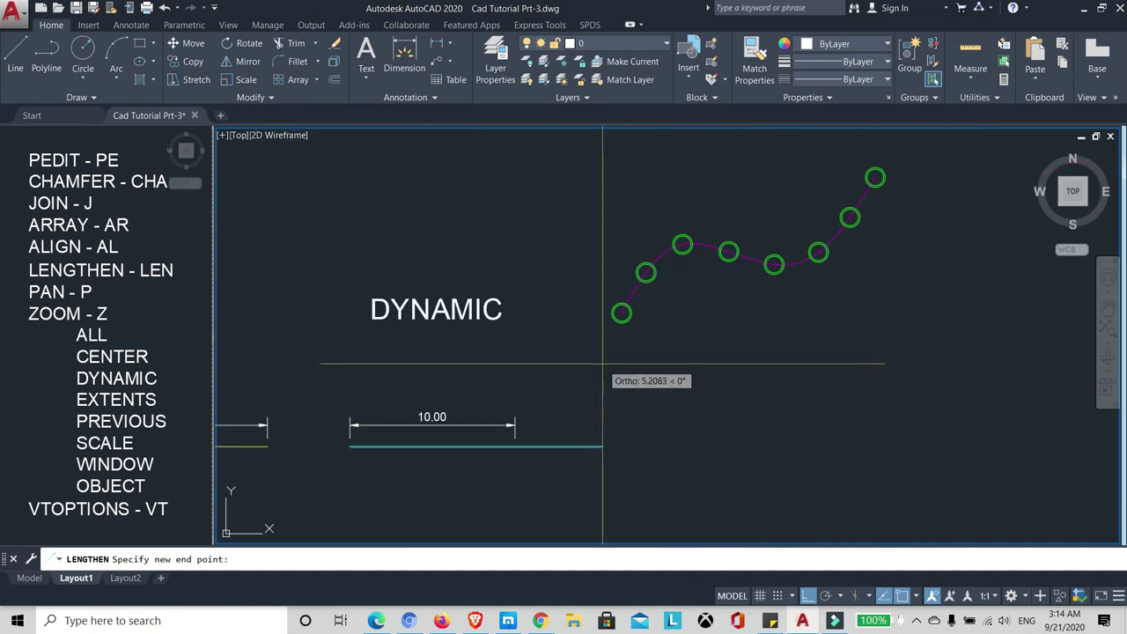
{"action": "scroll", "coordinate": [558, 368], "scroll_direction": "down", "scroll_amount": 2}
{"action": "scroll", "coordinate": [584, 353], "scroll_direction": "up", "scroll_amount": 2}
{"action": "scroll", "coordinate": [584, 353], "scroll_direction": "down", "scroll_amount": 2}
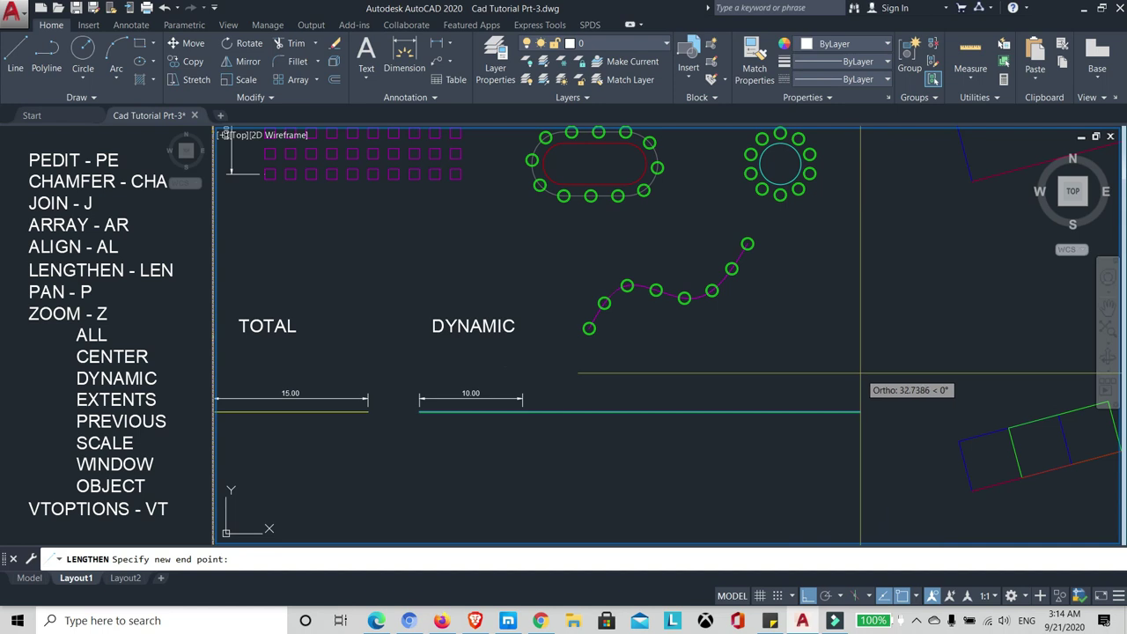
{"action": "scroll", "coordinate": [632, 371], "scroll_direction": "up", "scroll_amount": 2}
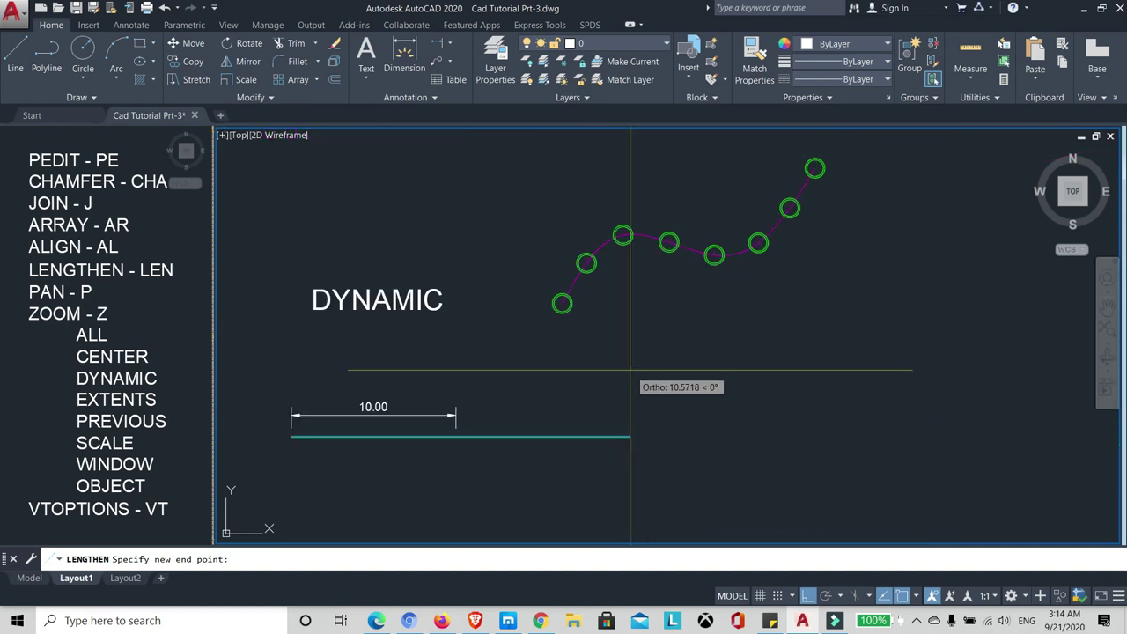
Step: Pick a new end point to the right, well past 10.00, and end LENGTHEN
{"action": "left_click", "coordinate": [678, 382]}
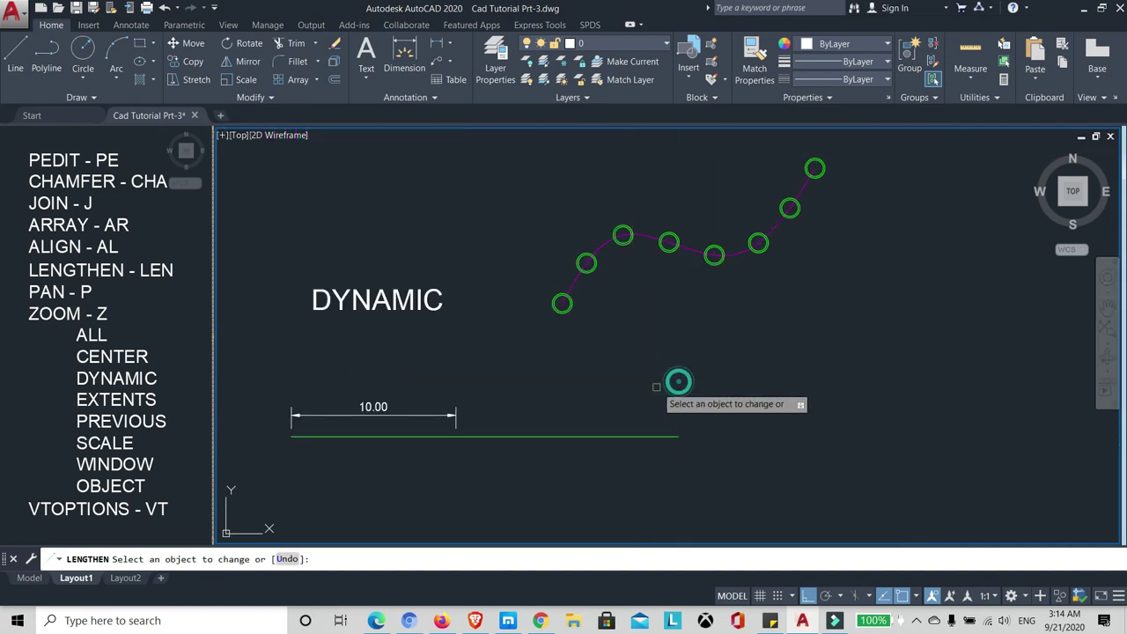
{"action": "right_click", "coordinate": [612, 390]}
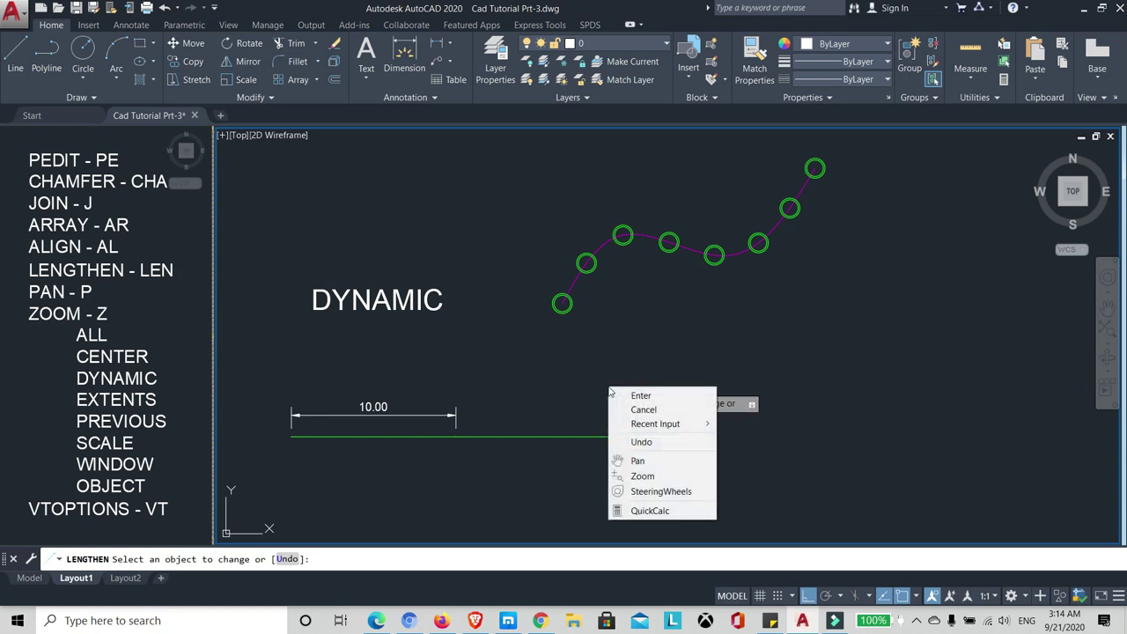
{"action": "left_click", "coordinate": [618, 393]}
{"action": "scroll", "coordinate": [619, 373], "scroll_direction": "down", "scroll_amount": 4}
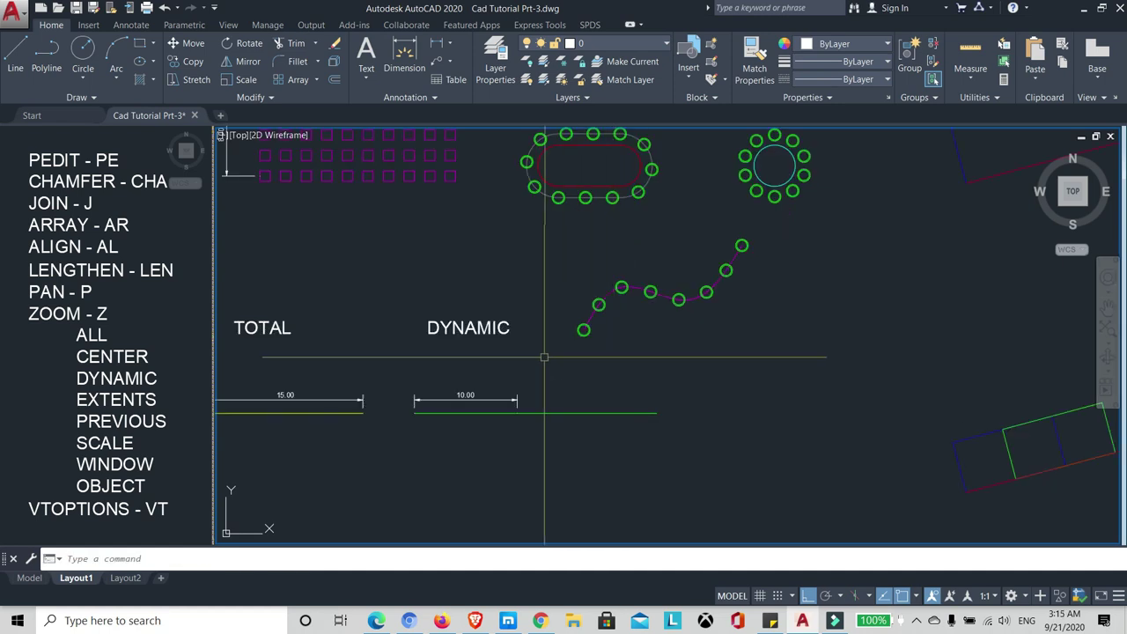
Step: Zoom out to show the whole sheet from the PEDIT samples to DYNAMIC, then start PAN
{"action": "scroll", "coordinate": [536, 340], "scroll_direction": "up", "scroll_amount": 4}
{"action": "middle_click_drag", "start_coordinate": [536, 345], "coordinate": [548, 392]}
{"action": "scroll", "coordinate": [684, 379], "scroll_direction": "down", "scroll_amount": 4}
{"action": "scroll", "coordinate": [684, 379], "scroll_direction": "down", "scroll_amount": 1}
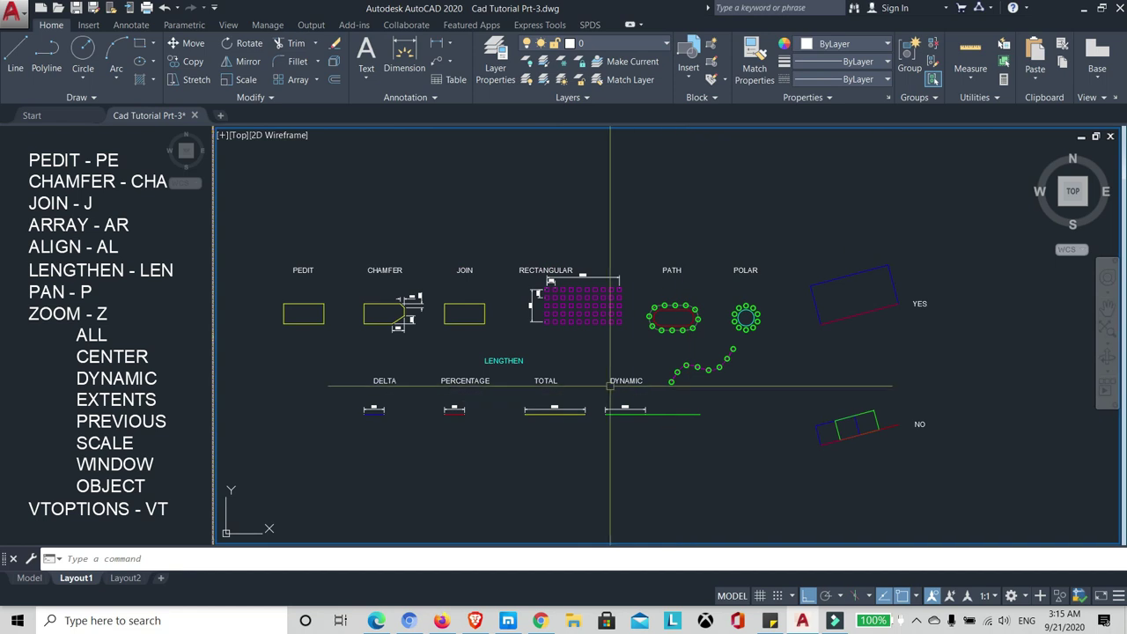
{"action": "scroll", "coordinate": [669, 388], "scroll_direction": "up", "scroll_amount": 1}
{"action": "scroll", "coordinate": [656, 393], "scroll_direction": "down", "scroll_amount": 1}
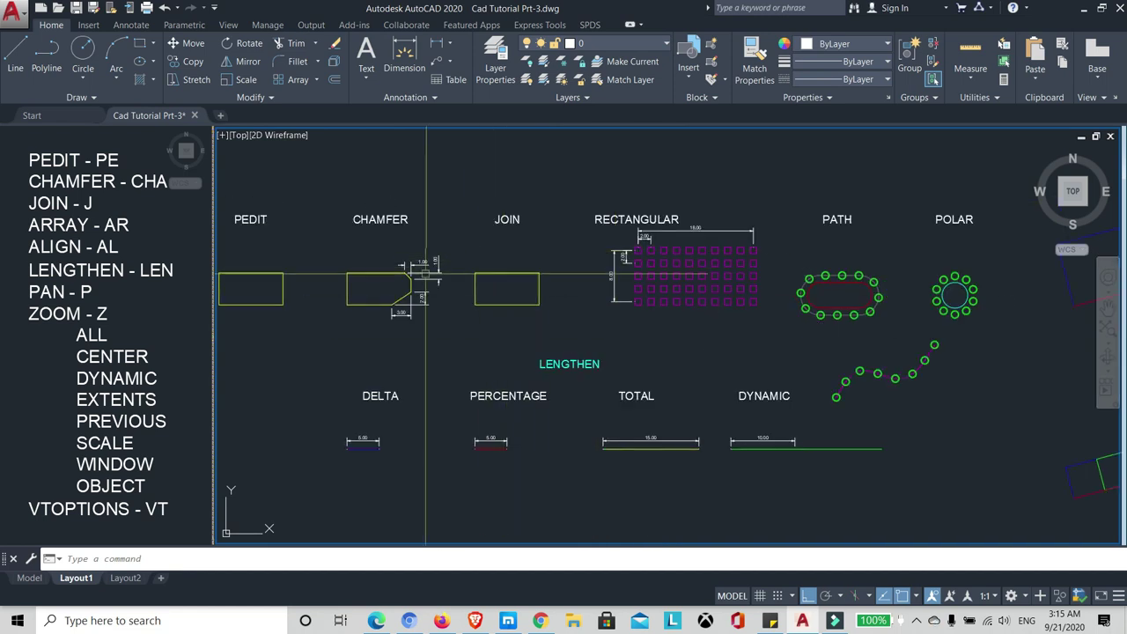
{"action": "scroll", "coordinate": [290, 332], "scroll_direction": "up", "scroll_amount": 1}
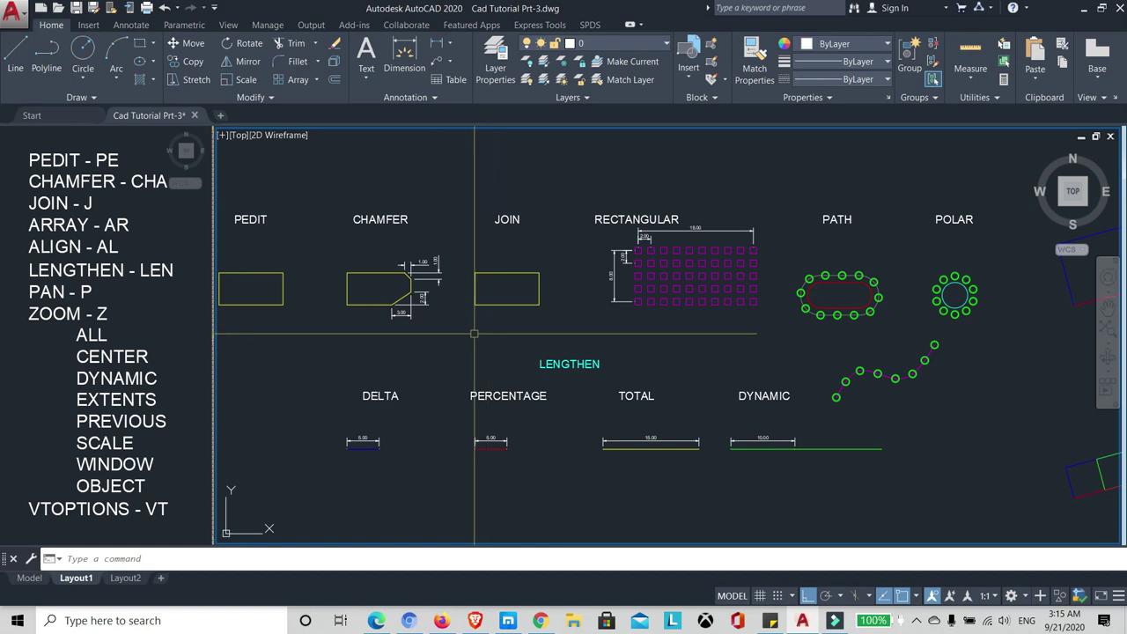
{"action": "type", "text": "P"}
{"action": "key", "text": "Return"}
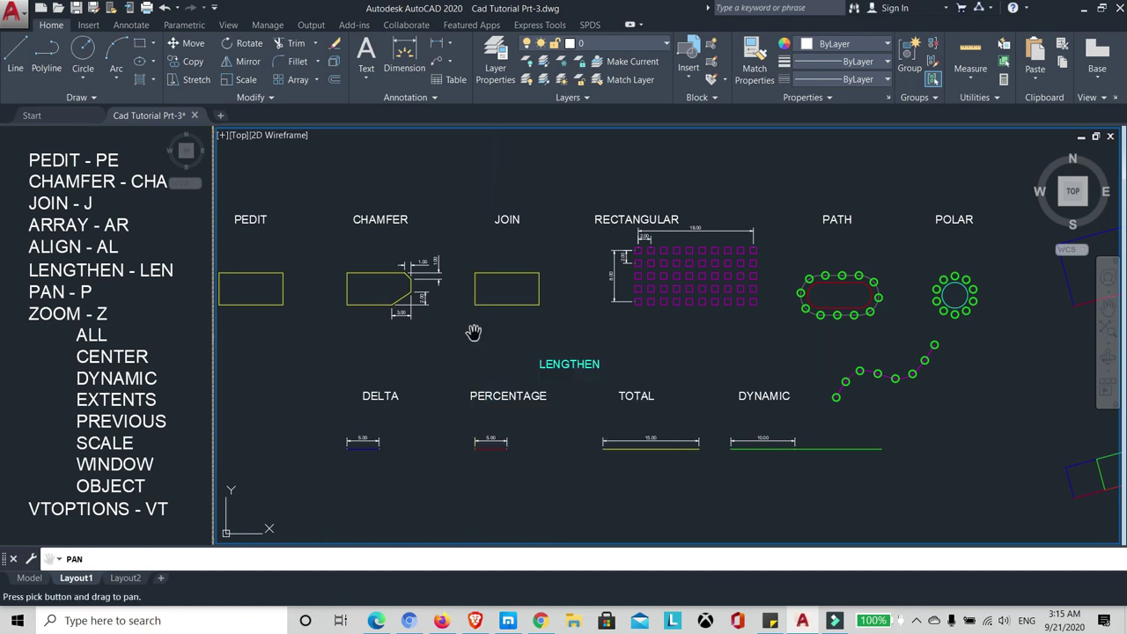
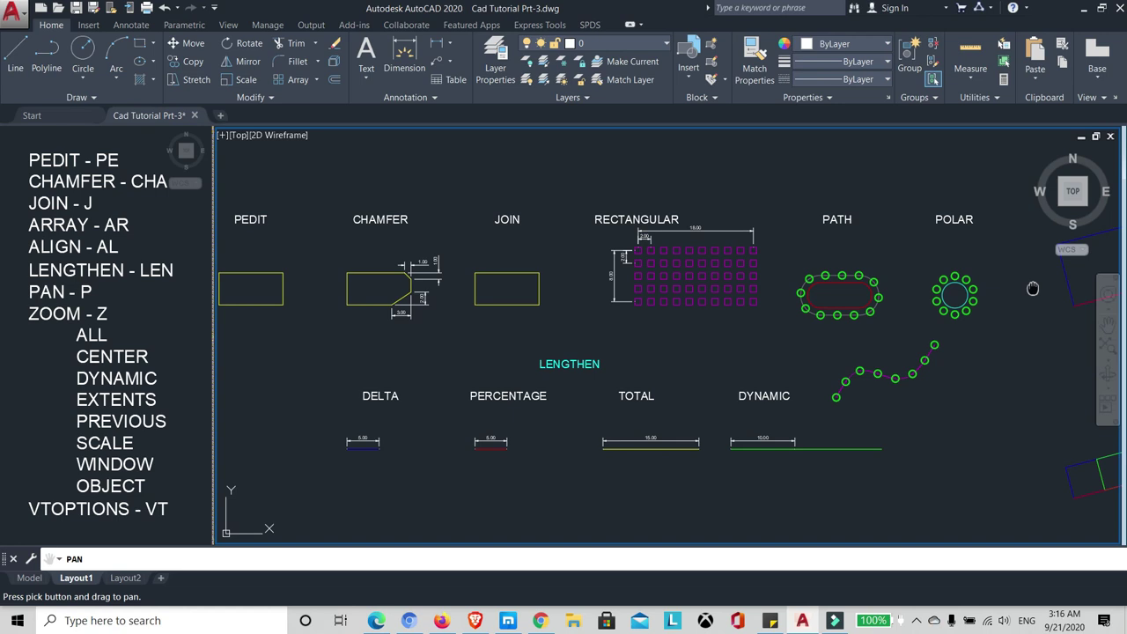
Step: Pan left and right between the PEDIT, CHAMFER, POLAR and YES/NO examples, then end PAN
{"action": "mouse_move", "coordinate": [1033, 288]}
{"action": "left_mouse_down"}
{"action": "mouse_move", "coordinate": [547, 267]}
{"action": "mouse_move", "coordinate": [347, 271]}
{"action": "left_mouse_up"}
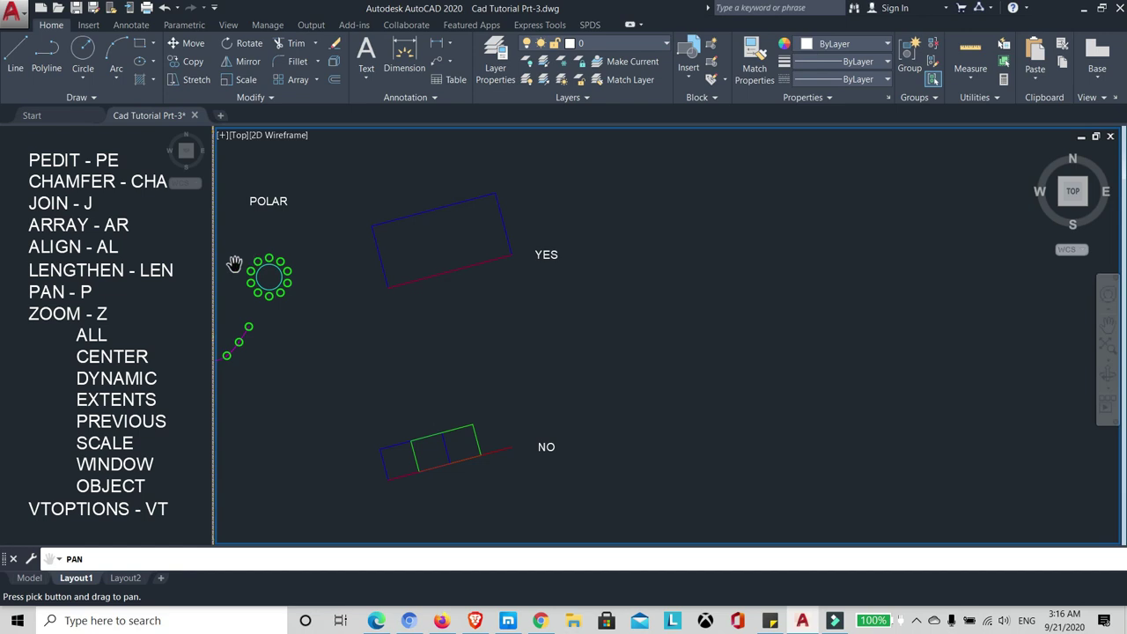
{"action": "left_click_drag", "start_coordinate": [234, 264], "coordinate": [954, 276]}
{"action": "mouse_move", "coordinate": [754, 281]}
{"action": "left_mouse_down"}
{"action": "mouse_move", "coordinate": [491, 281]}
{"action": "mouse_move", "coordinate": [607, 282]}
{"action": "left_mouse_up"}
{"action": "mouse_move", "coordinate": [357, 299]}
{"action": "left_mouse_down"}
{"action": "mouse_move", "coordinate": [661, 299]}
{"action": "mouse_move", "coordinate": [467, 283]}
{"action": "mouse_move", "coordinate": [512, 278]}
{"action": "left_mouse_up"}
{"action": "left_click_drag", "start_coordinate": [382, 277], "coordinate": [496, 283]}
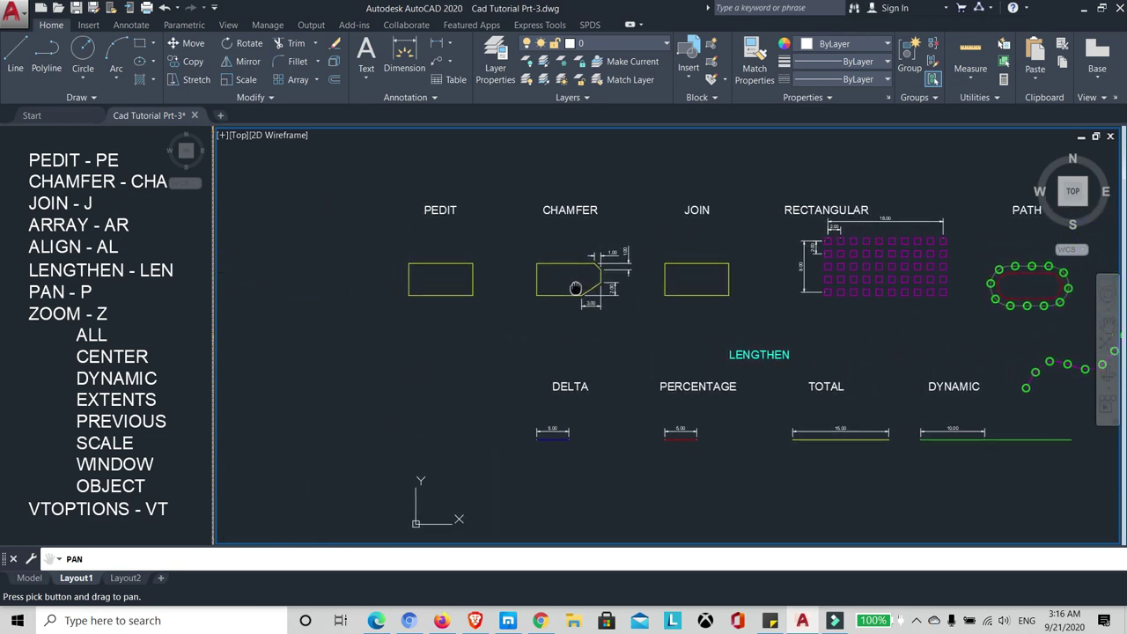
{"action": "left_click_drag", "start_coordinate": [795, 277], "coordinate": [816, 279]}
{"action": "mouse_move", "coordinate": [909, 274]}
{"action": "left_mouse_down"}
{"action": "mouse_move", "coordinate": [623, 268]}
{"action": "mouse_move", "coordinate": [903, 262]}
{"action": "mouse_move", "coordinate": [737, 254]}
{"action": "left_mouse_up"}
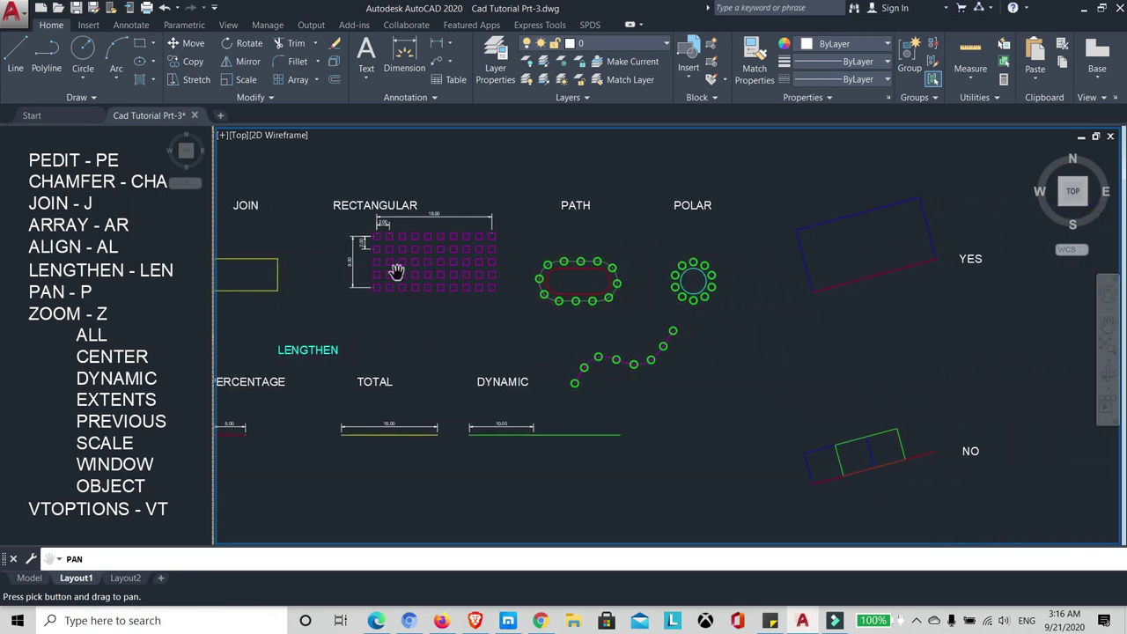
{"action": "left_click_drag", "start_coordinate": [396, 269], "coordinate": [493, 264]}
{"action": "key", "text": "Escape"}
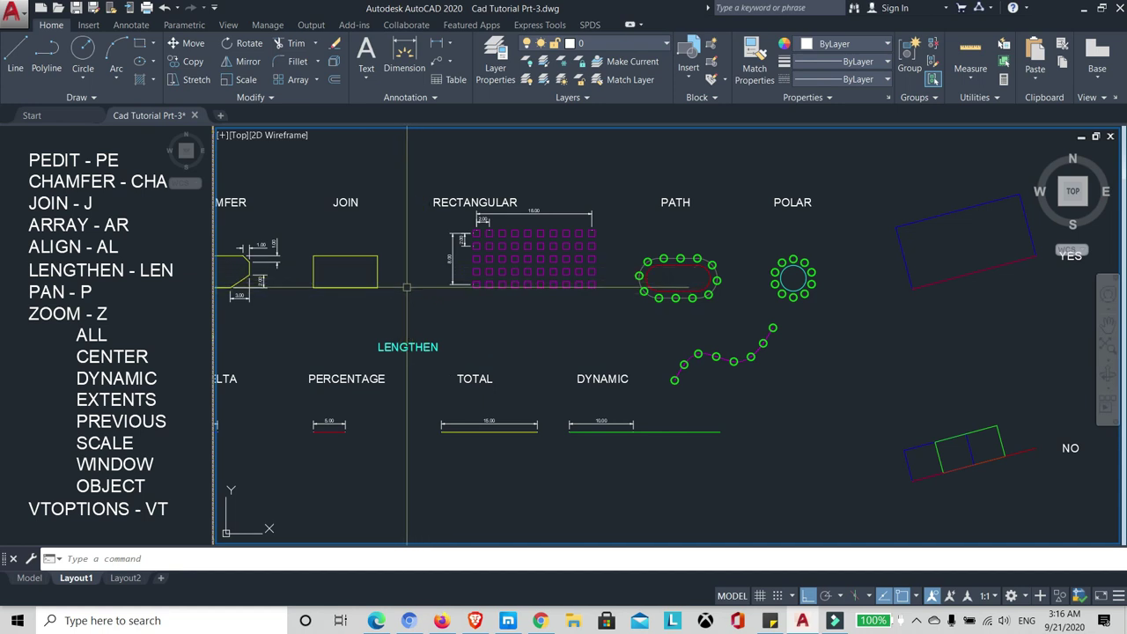
Step: Pan over to the YES/NO rectangles and back to the PEDIT through LENGTHEN examples
{"action": "mouse_move", "coordinate": [422, 281]}
{"action": "middle_mouse_down"}
{"action": "mouse_move", "coordinate": [895, 277]}
{"action": "mouse_move", "coordinate": [523, 258]}
{"action": "middle_mouse_up"}
{"action": "middle_click_drag", "start_coordinate": [1118, 192], "coordinate": [528, 239]}
{"action": "middle_click_drag", "start_coordinate": [321, 259], "coordinate": [606, 256]}
{"action": "middle_click_drag", "start_coordinate": [242, 280], "coordinate": [631, 250]}
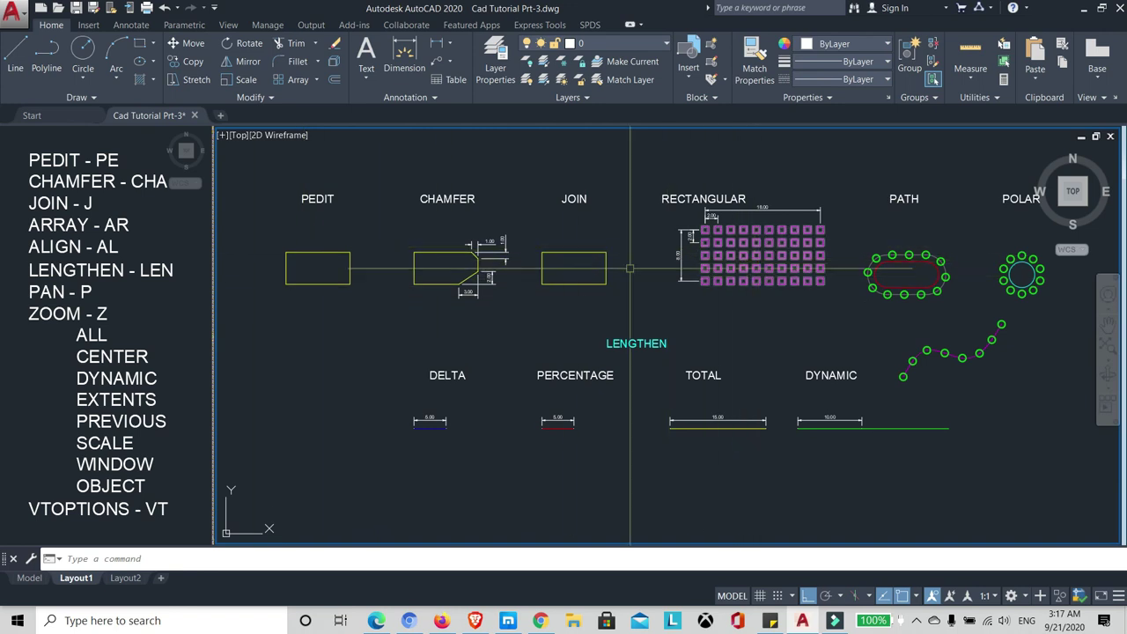
Step: Pan the YES/NO objects back into view and start ZOOM with Z
{"action": "middle_click_drag", "start_coordinate": [696, 301], "coordinate": [448, 301]}
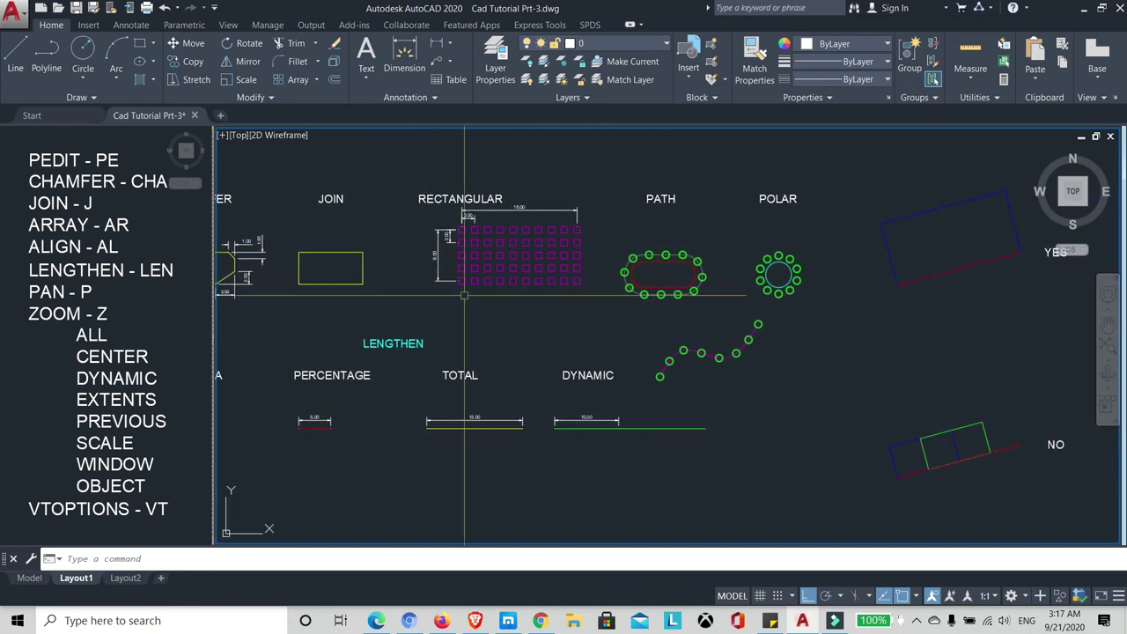
{"action": "mouse_move", "coordinate": [372, 363]}
{"action": "middle_mouse_down"}
{"action": "mouse_move", "coordinate": [483, 329]}
{"action": "mouse_move", "coordinate": [490, 362]}
{"action": "middle_mouse_up"}
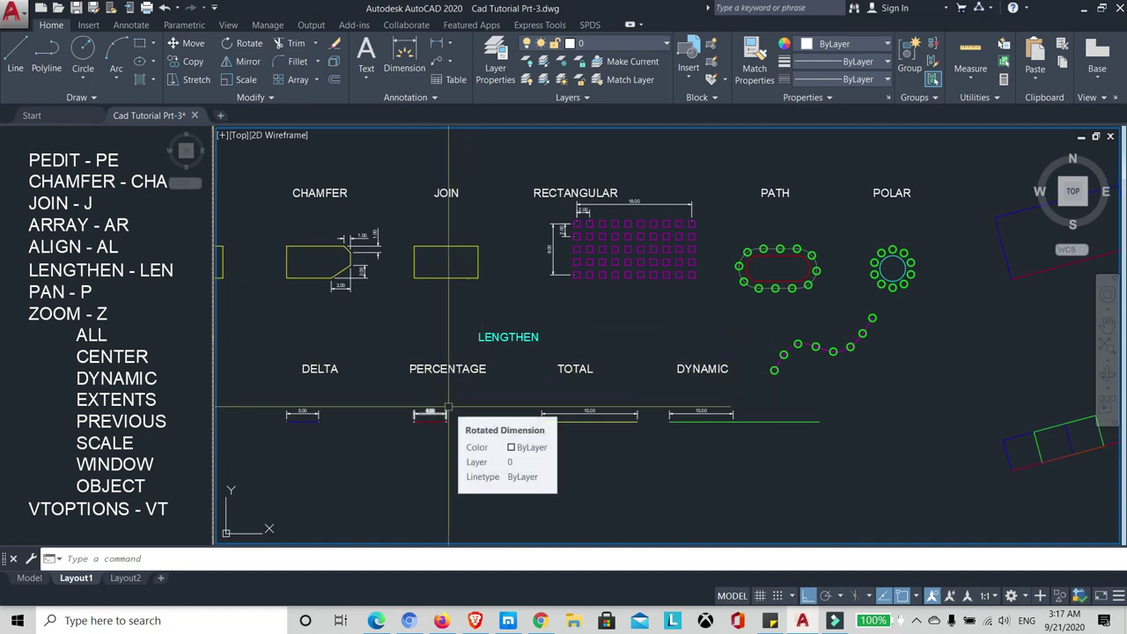
{"action": "type", "text": "z"}
{"action": "key", "text": "Return"}
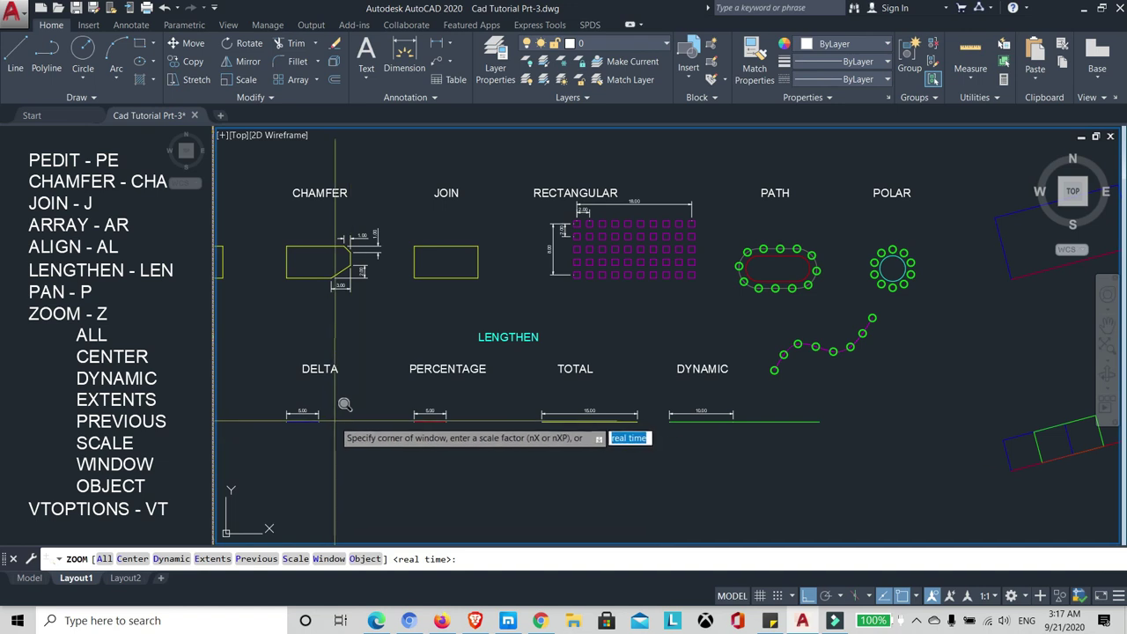
Step: Zoom All to show the whole drawing, then recentre it and wheel-zoom
{"action": "left_click", "coordinate": [103, 559]}
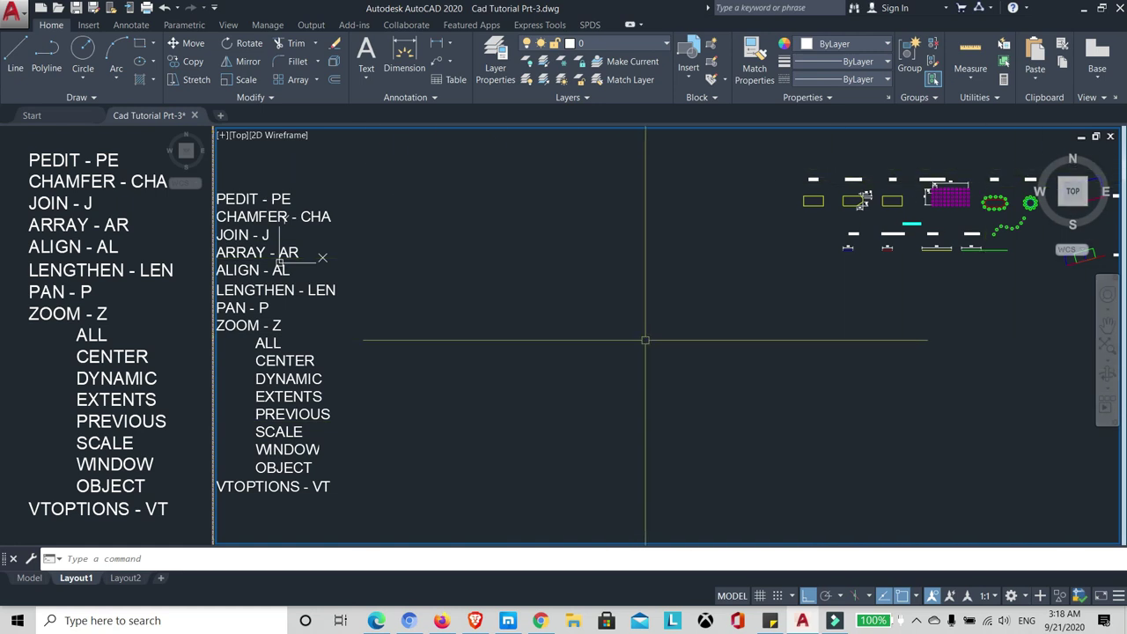
{"action": "scroll", "coordinate": [583, 295], "scroll_direction": "down", "scroll_amount": 5}
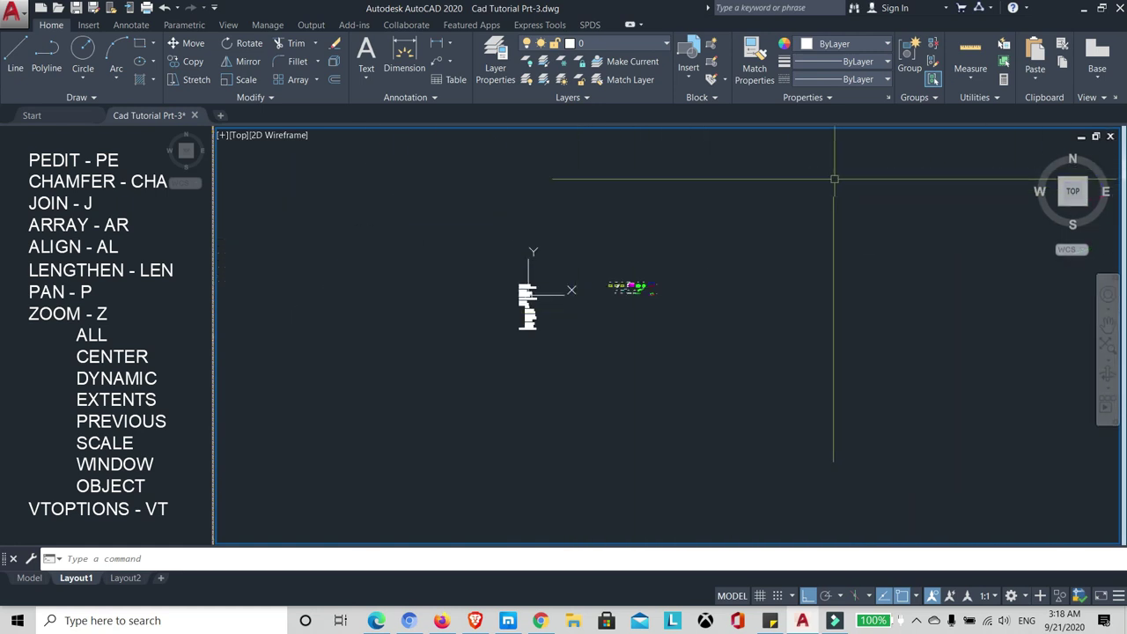
{"action": "middle_click_drag", "start_coordinate": [911, 170], "coordinate": [805, 232]}
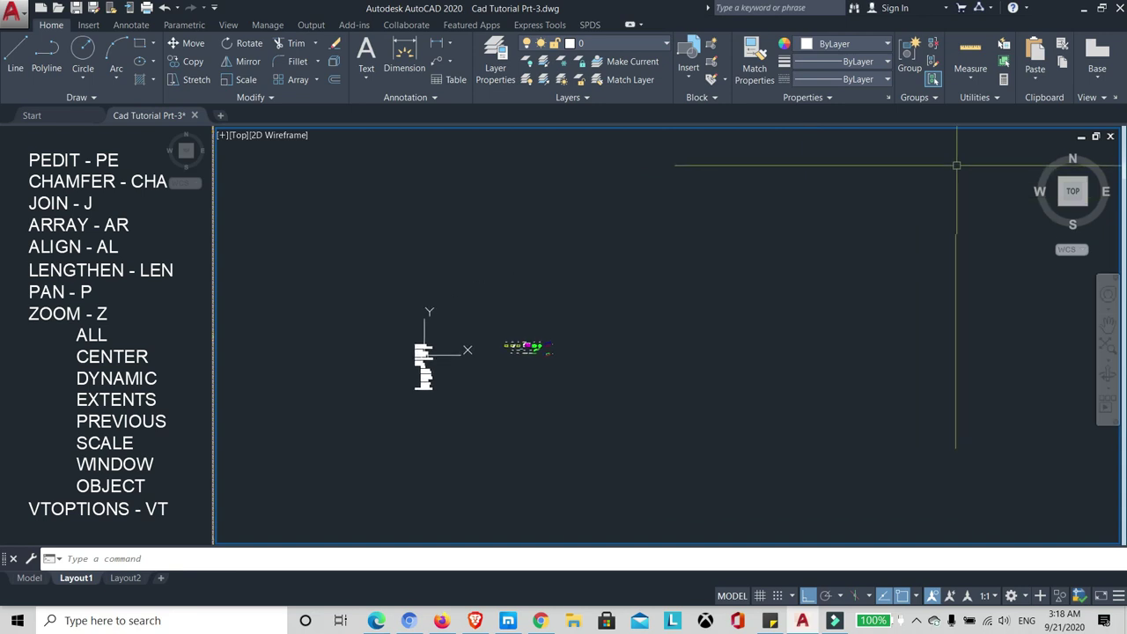
{"action": "scroll", "coordinate": [534, 280], "scroll_direction": "up", "scroll_amount": 2}
{"action": "scroll", "coordinate": [528, 274], "scroll_direction": "up", "scroll_amount": 1}
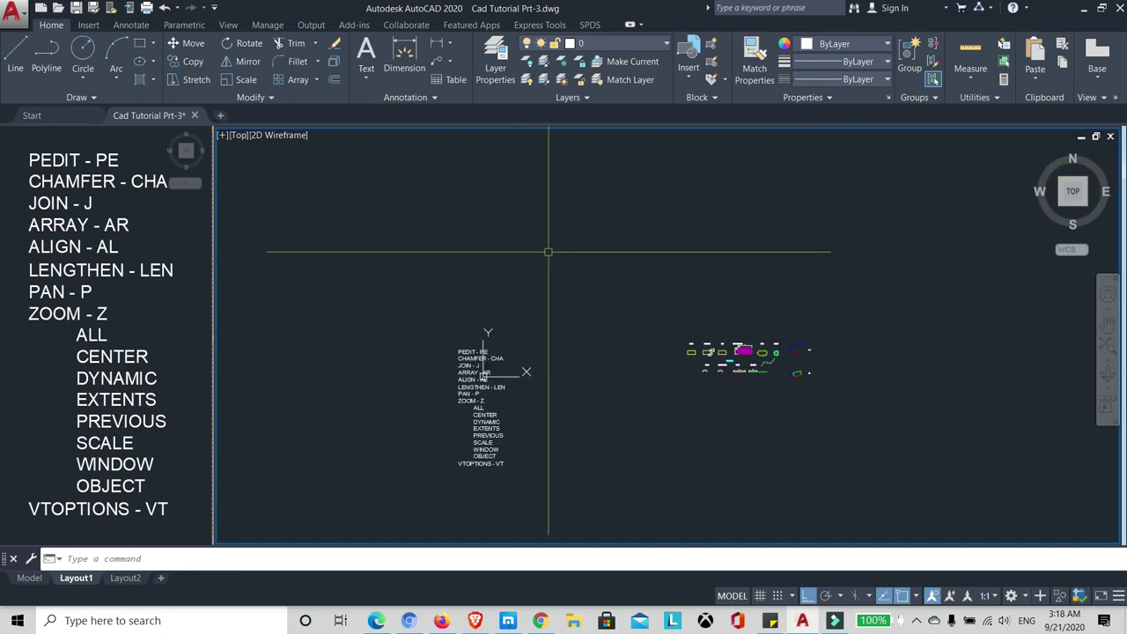
{"action": "type", "text": "z"}
Step: Run Zoom All again to fit the drawing, then restart ZOOM
{"action": "key", "text": "Return"}
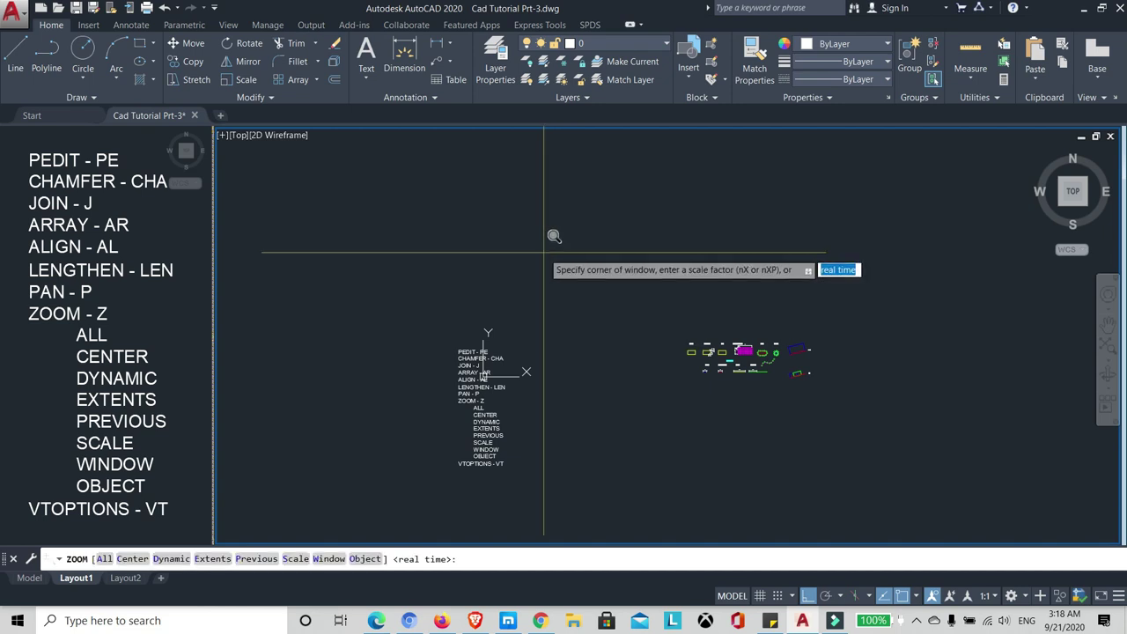
{"action": "left_click", "coordinate": [103, 560]}
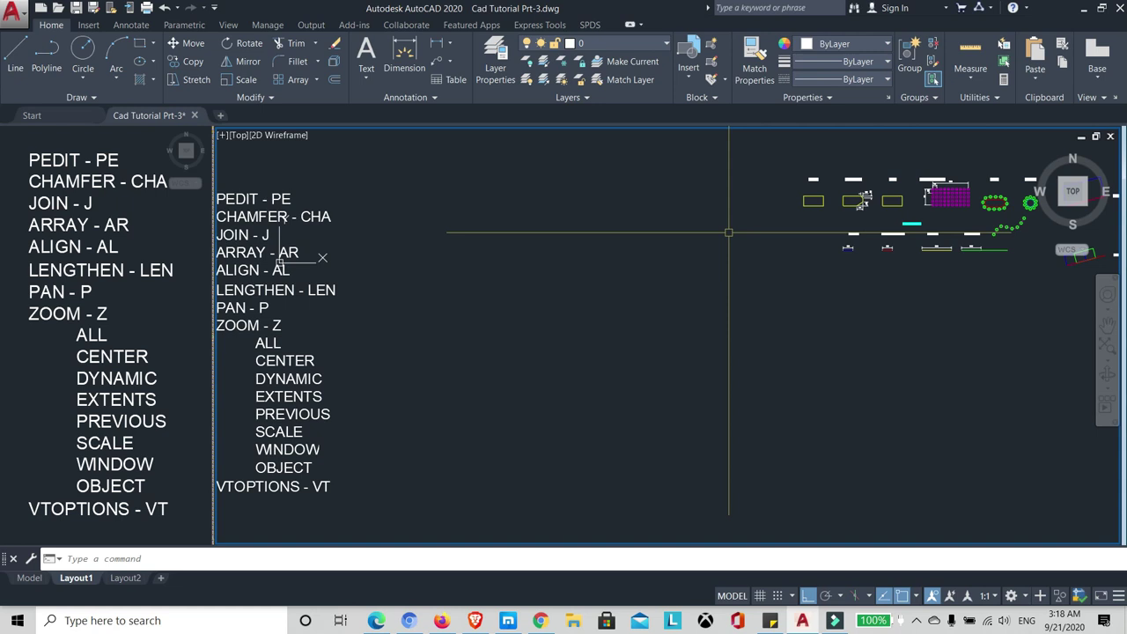
{"action": "type", "text": "Z"}
{"action": "key", "text": "Return"}
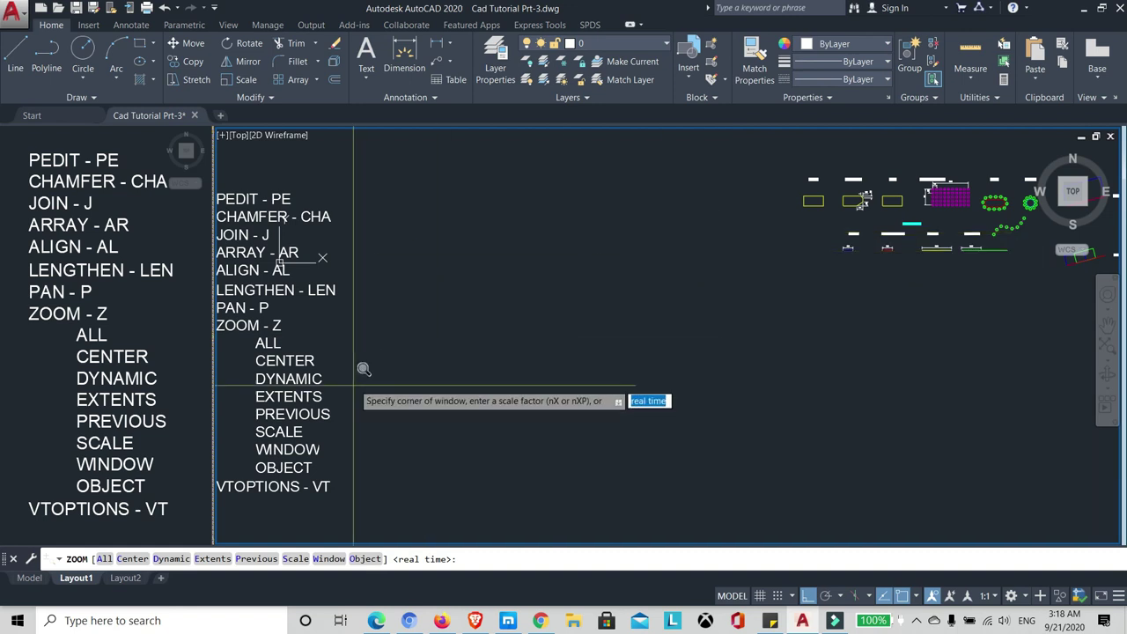
Step: Zoom Center on the PEDIT rectangle with a view height of 10
{"action": "left_click", "coordinate": [130, 559]}
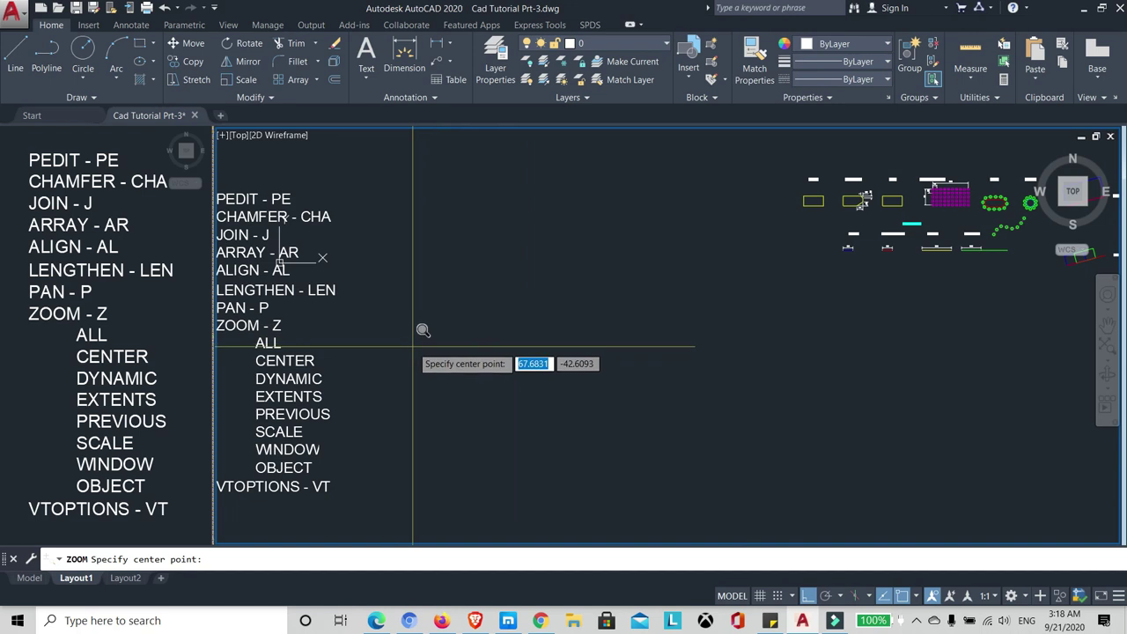
{"action": "scroll", "coordinate": [417, 335], "scroll_direction": "down", "scroll_amount": 4}
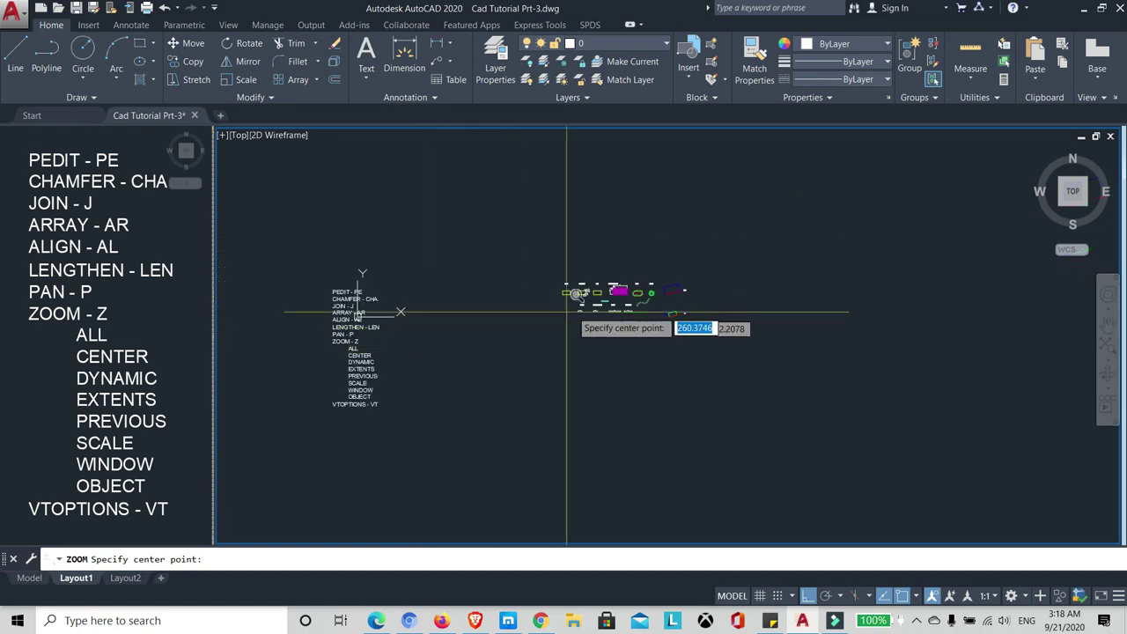
{"action": "scroll", "coordinate": [599, 293], "scroll_direction": "up", "scroll_amount": 2}
{"action": "scroll", "coordinate": [546, 274], "scroll_direction": "up", "scroll_amount": 2}
{"action": "scroll", "coordinate": [490, 246], "scroll_direction": "up", "scroll_amount": 2}
{"action": "scroll", "coordinate": [447, 238], "scroll_direction": "down", "scroll_amount": 2}
{"action": "scroll", "coordinate": [456, 221], "scroll_direction": "up", "scroll_amount": 2}
{"action": "scroll", "coordinate": [485, 285], "scroll_direction": "up", "scroll_amount": 2}
{"action": "scroll", "coordinate": [510, 318], "scroll_direction": "down", "scroll_amount": 2}
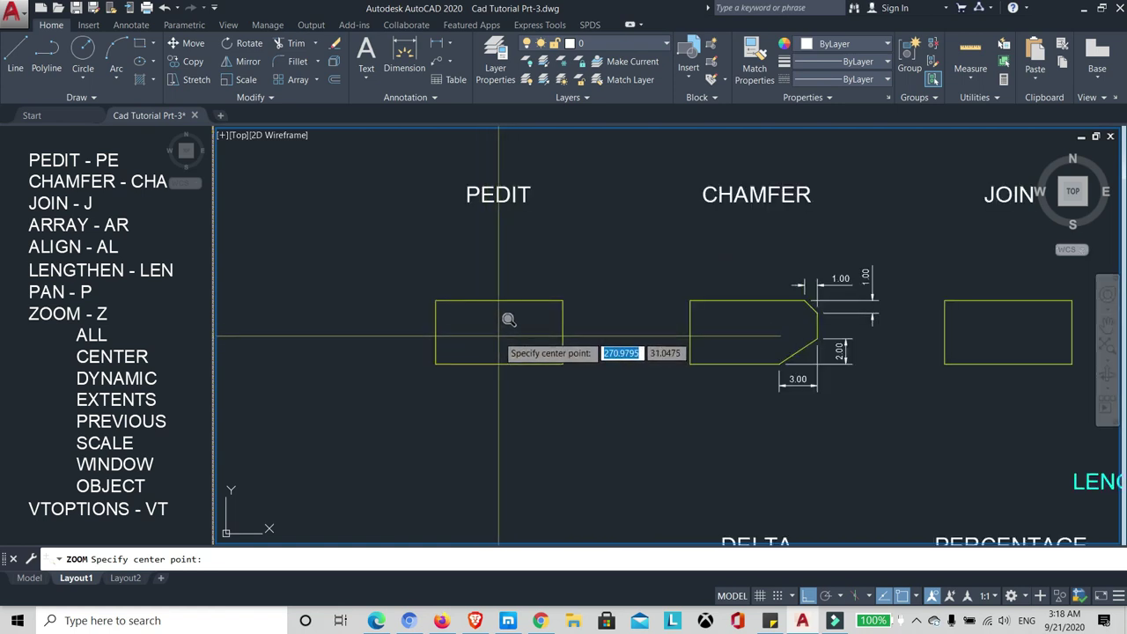
{"action": "left_click", "coordinate": [505, 321]}
{"action": "type", "text": "10"}
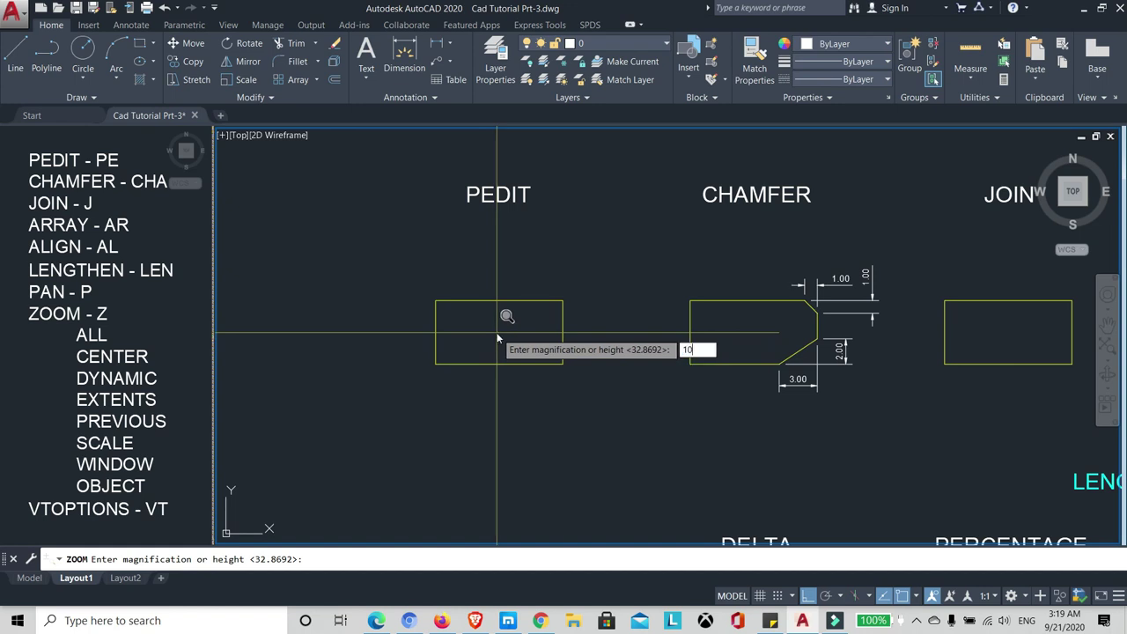
{"action": "key", "text": "Return"}
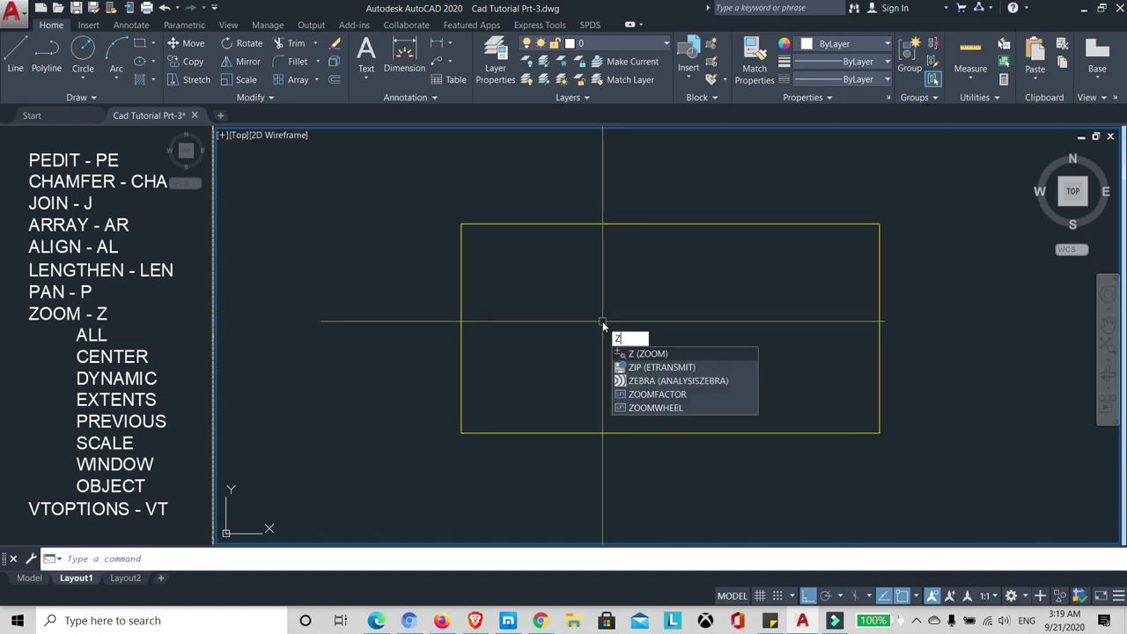
Step: Zoom Dynamic with the view box sized over the PEDIT, CHAMFER and JOIN examples, then restart ZOOM
{"action": "key", "text": "Return"}
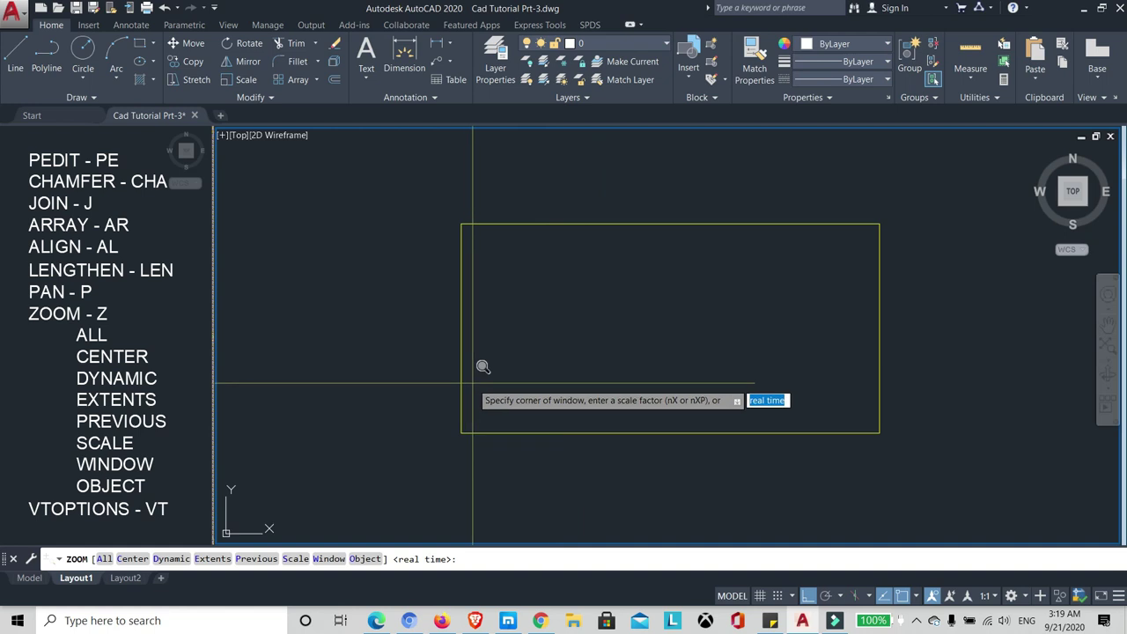
{"action": "scroll", "coordinate": [378, 349], "scroll_direction": "down", "scroll_amount": 4}
{"action": "scroll", "coordinate": [378, 349], "scroll_direction": "down", "scroll_amount": 4}
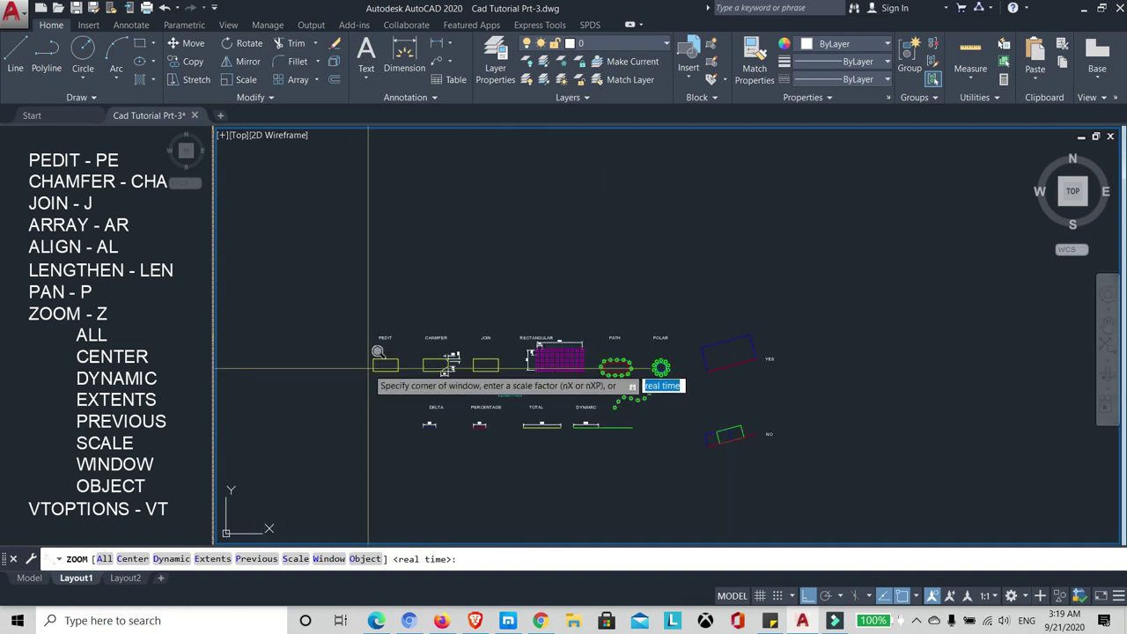
{"action": "scroll", "coordinate": [414, 409], "scroll_direction": "up", "scroll_amount": 2}
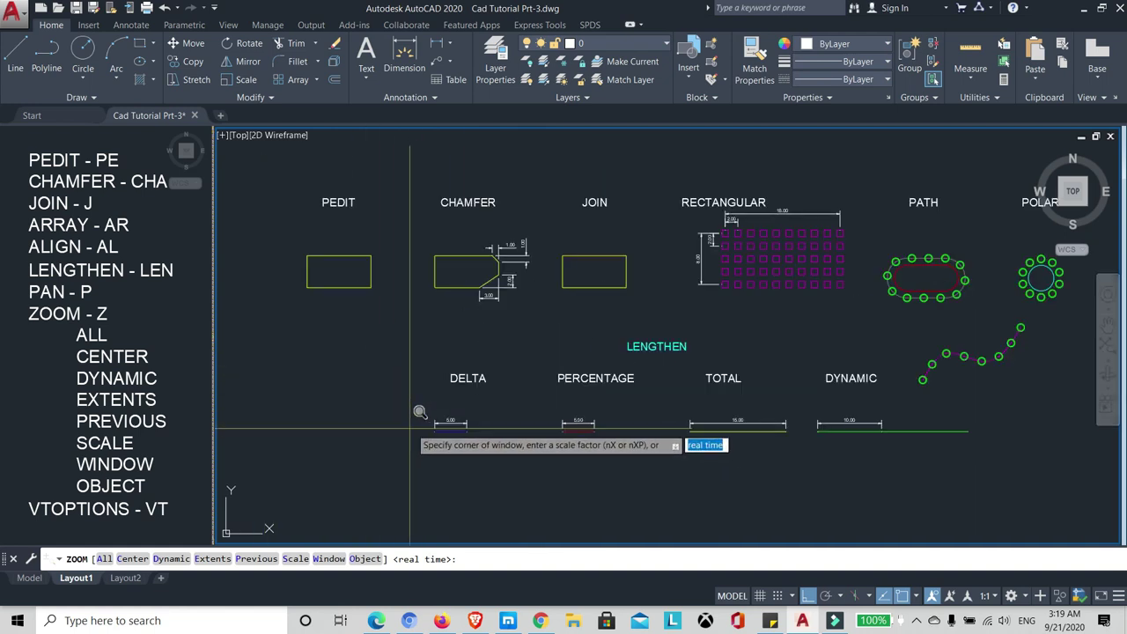
{"action": "left_click", "coordinate": [161, 559]}
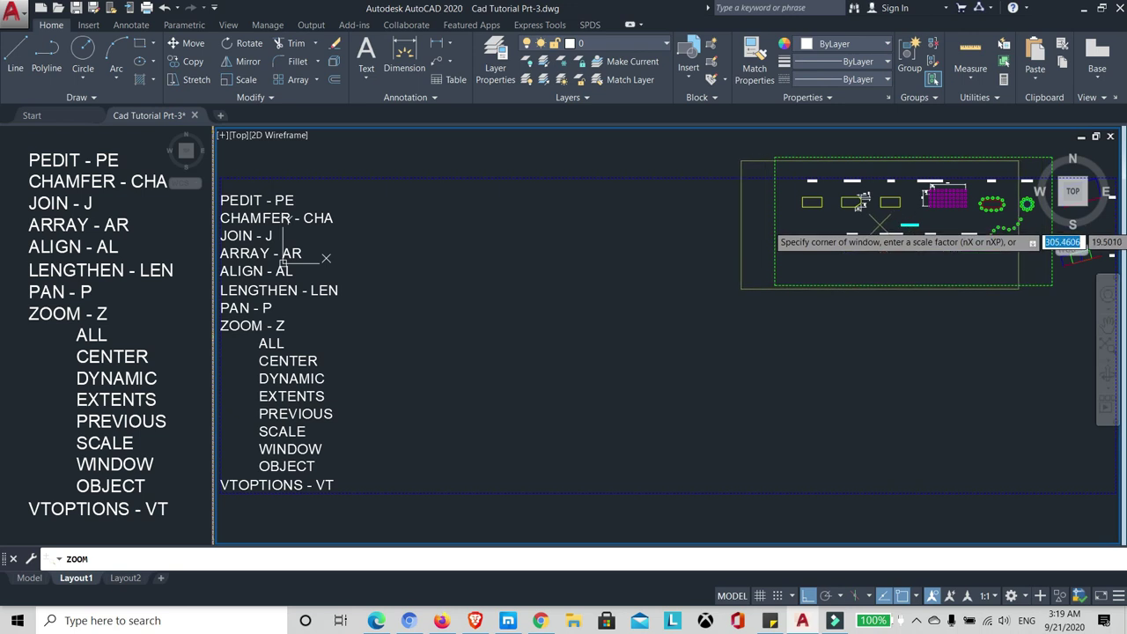
{"action": "left_click", "coordinate": [880, 225]}
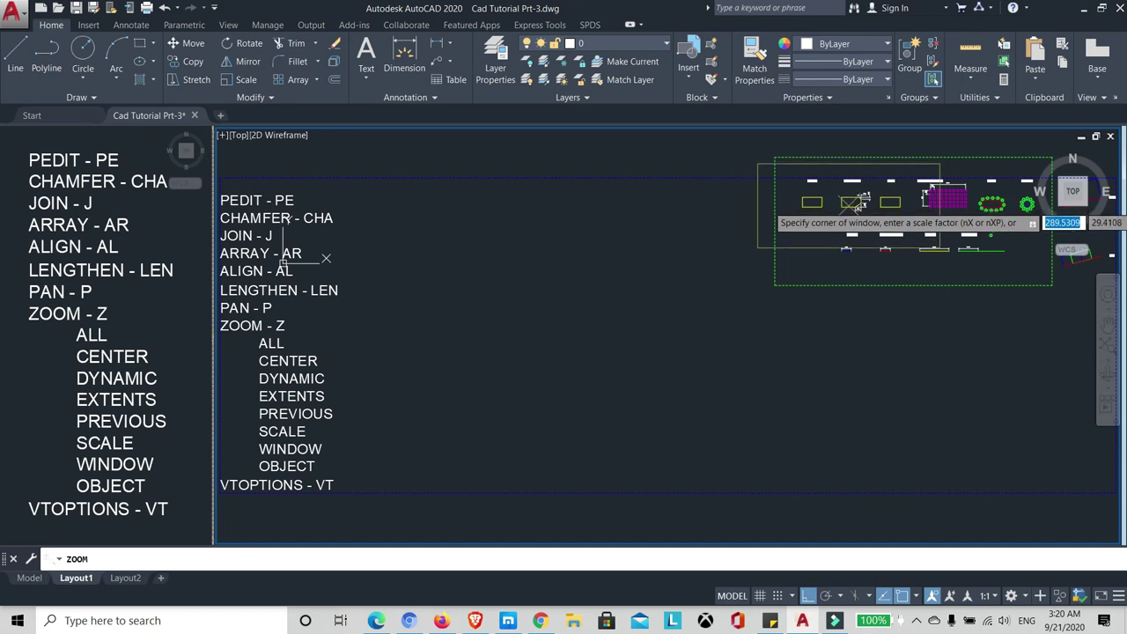
{"action": "key", "text": "Return"}
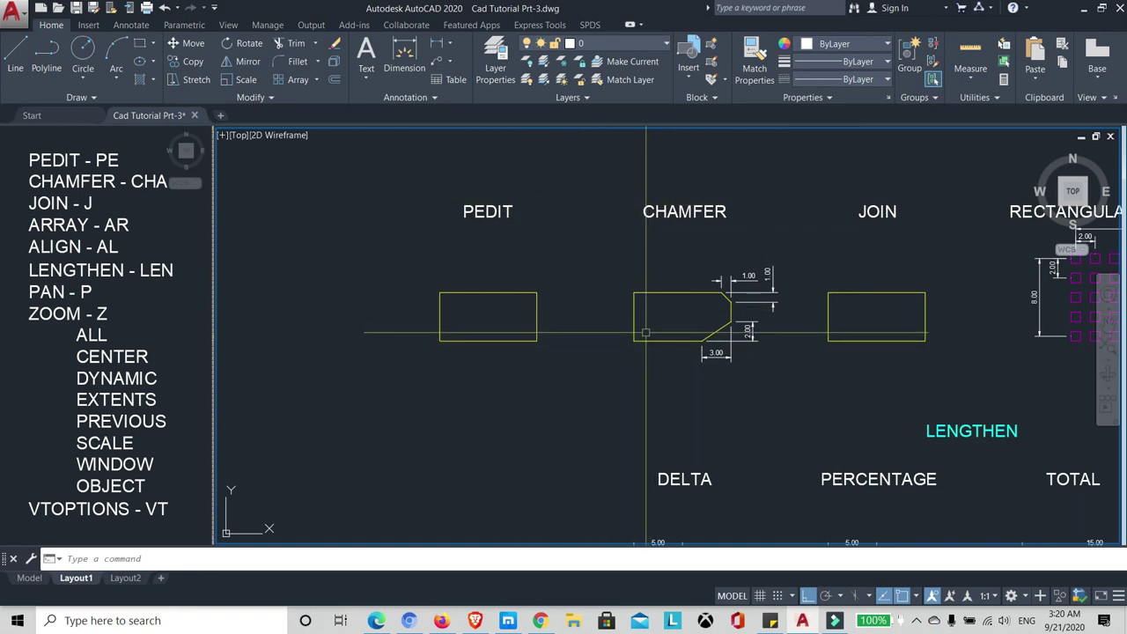
{"action": "type", "text": "z"}
{"action": "key", "text": "Return"}
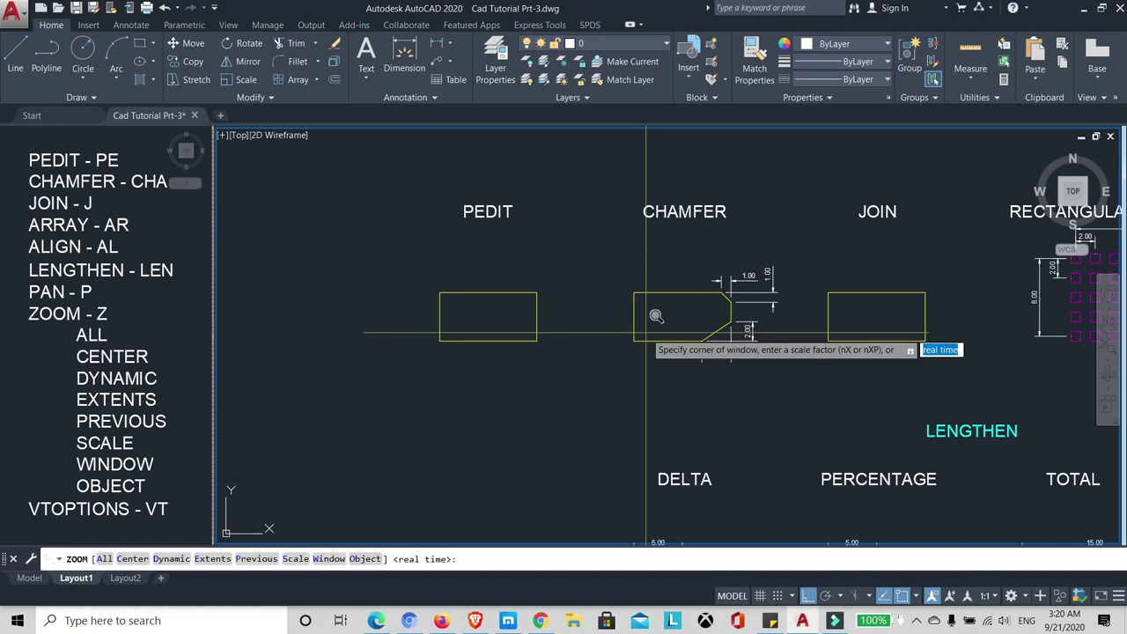
Step: Zoom Dynamic with the view box resized and placed around the PEDIT rectangle
{"action": "left_click", "coordinate": [170, 559]}
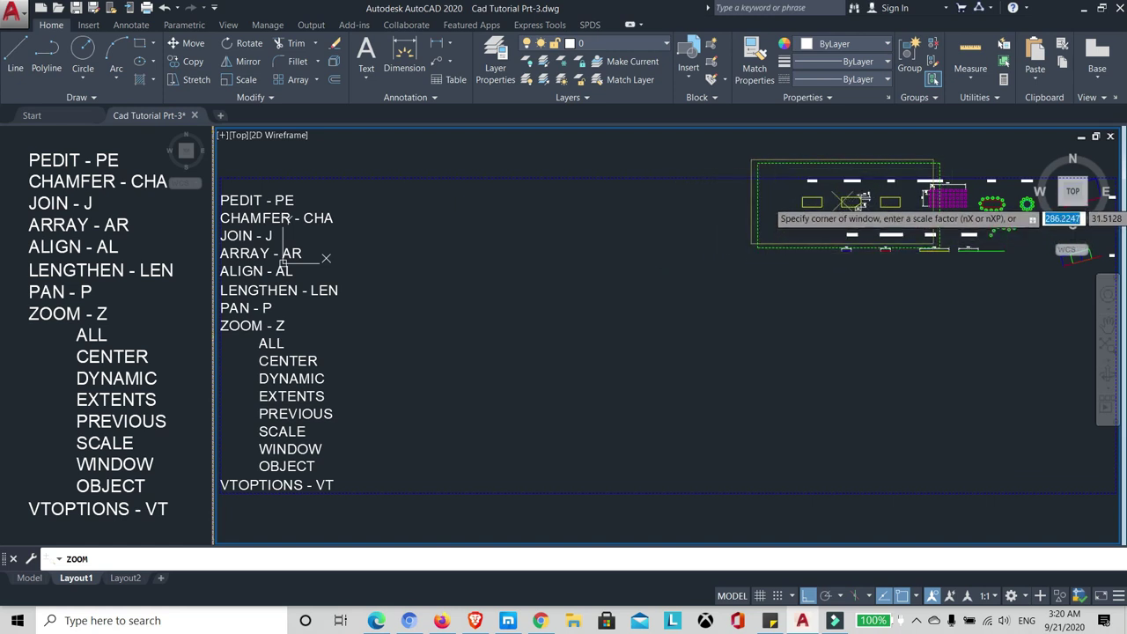
{"action": "left_click", "coordinate": [843, 203]}
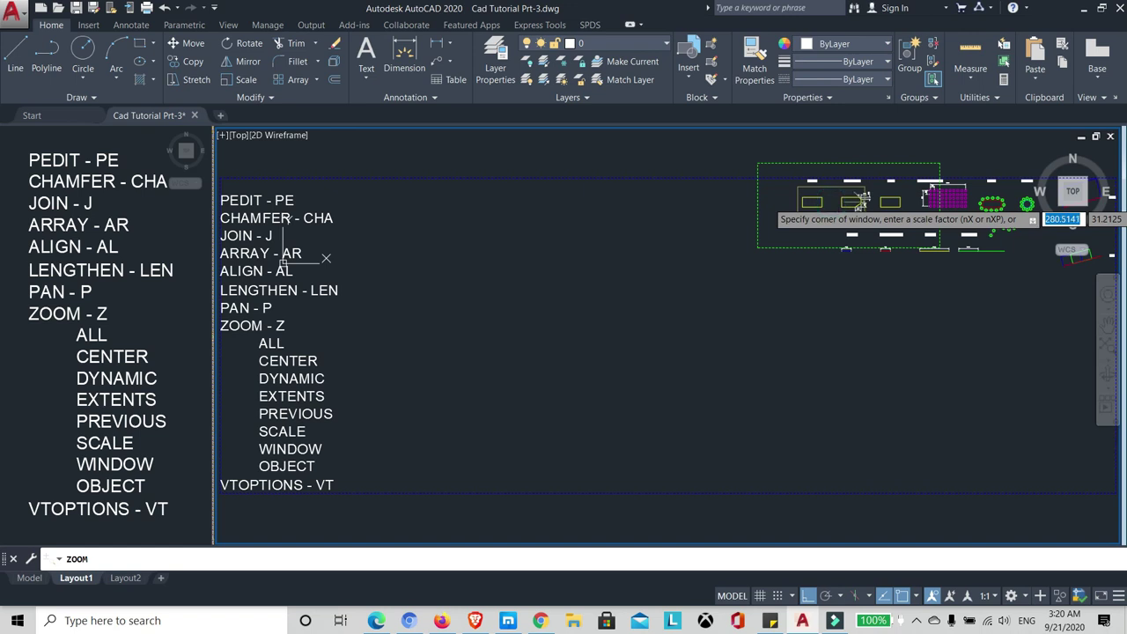
{"action": "left_click", "coordinate": [830, 203]}
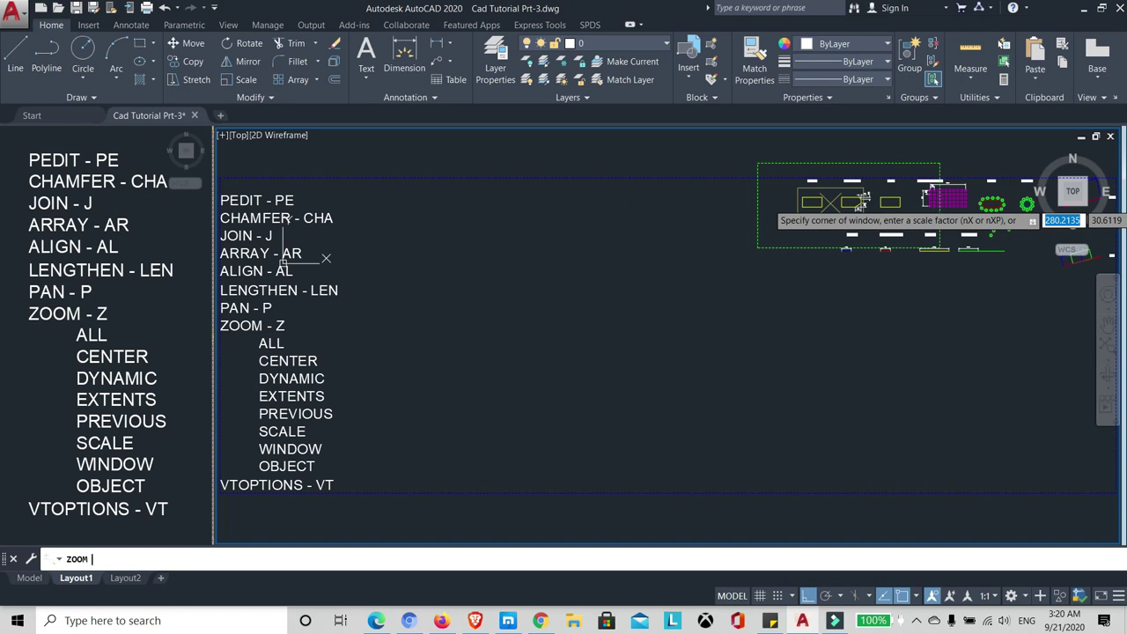
{"action": "left_click", "coordinate": [940, 246]}
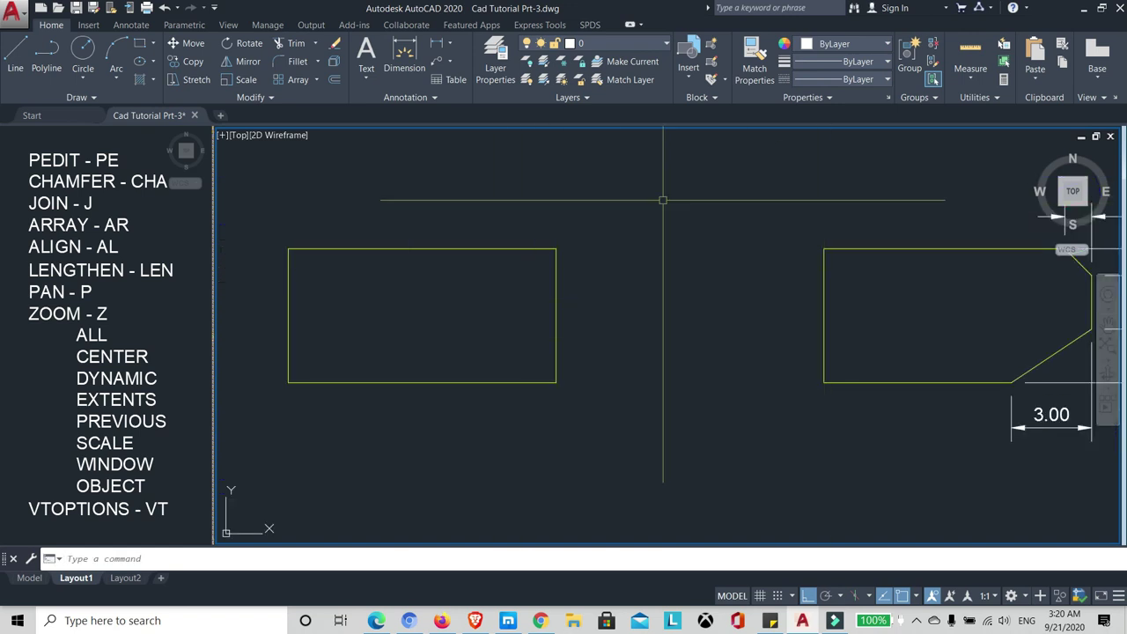
Step: Zoom Extents to fit the whole drawing, then start ZOOM again
{"action": "scroll", "coordinate": [453, 327], "scroll_direction": "down", "scroll_amount": 2}
{"action": "scroll", "coordinate": [526, 321], "scroll_direction": "up", "scroll_amount": 2}
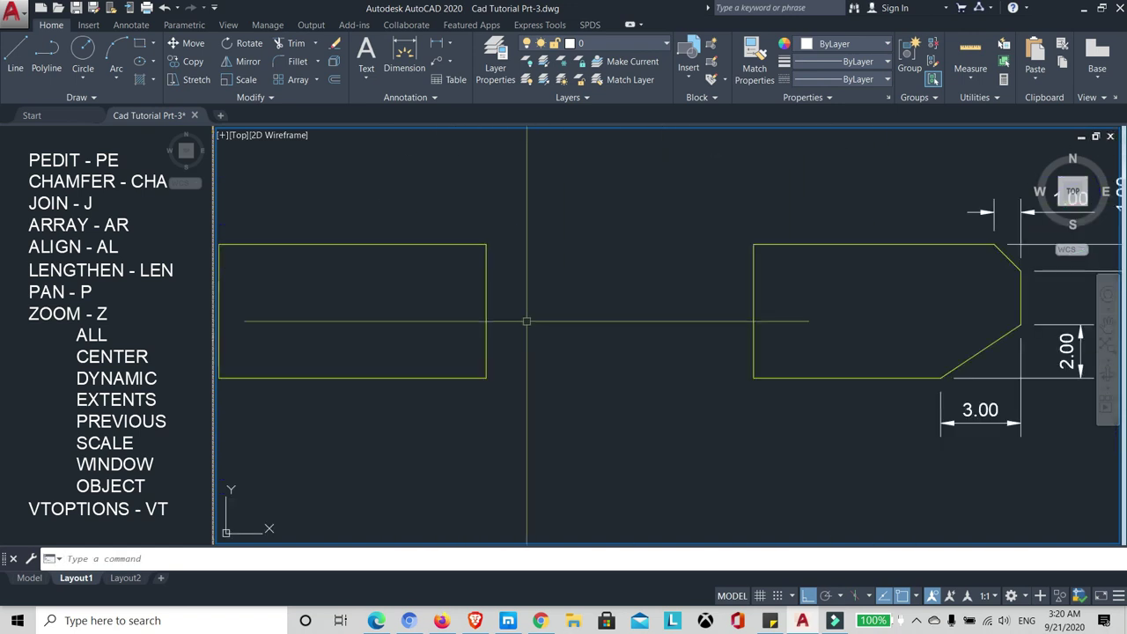
{"action": "scroll", "coordinate": [656, 303], "scroll_direction": "down", "scroll_amount": 2}
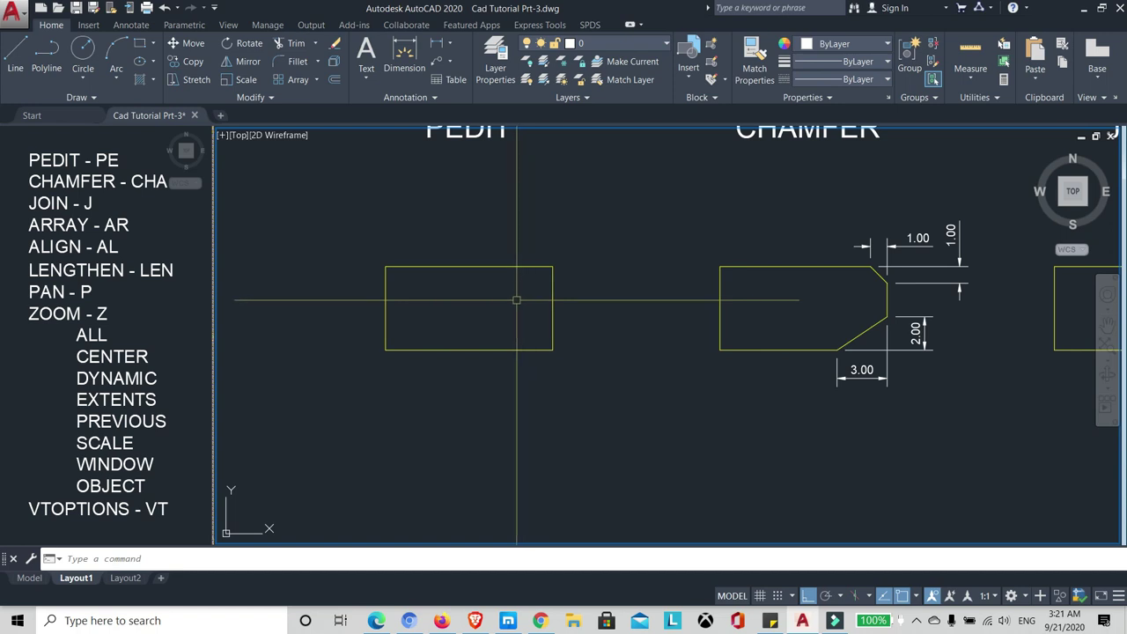
{"action": "type", "text": "Z"}
{"action": "key", "text": "Return"}
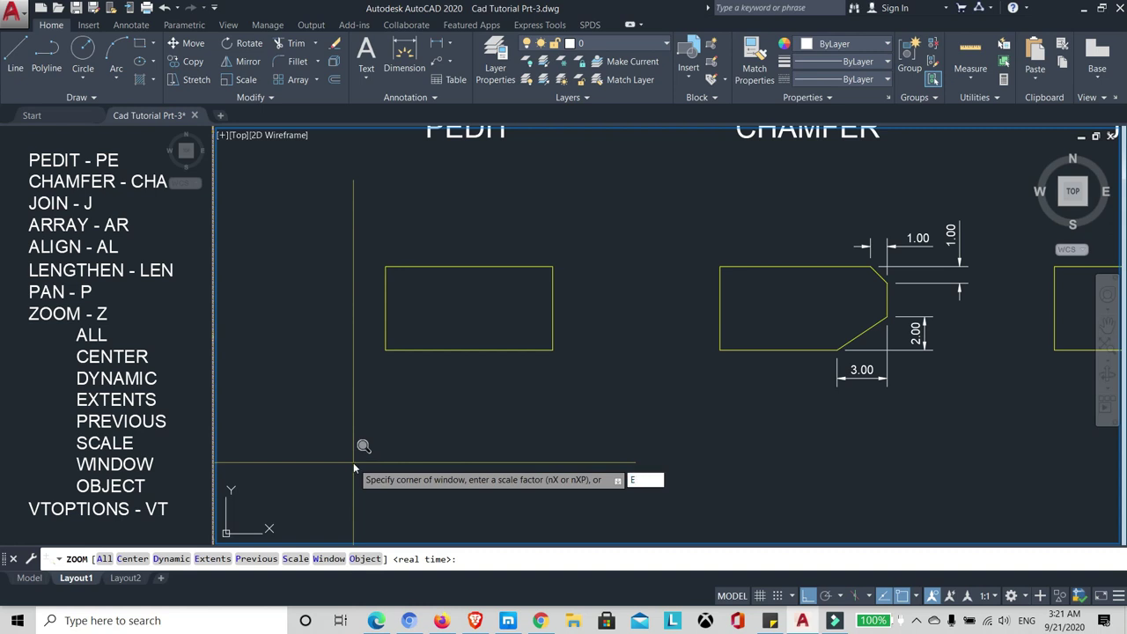
{"action": "key", "text": "Return"}
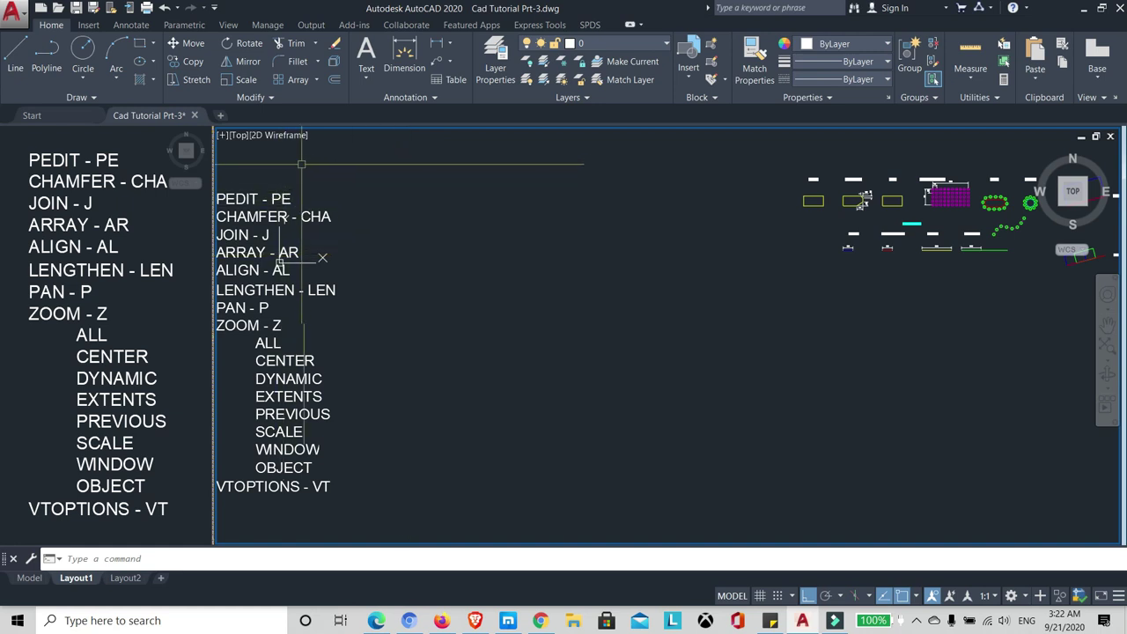
{"action": "mouse_move", "coordinate": [1072, 191]}
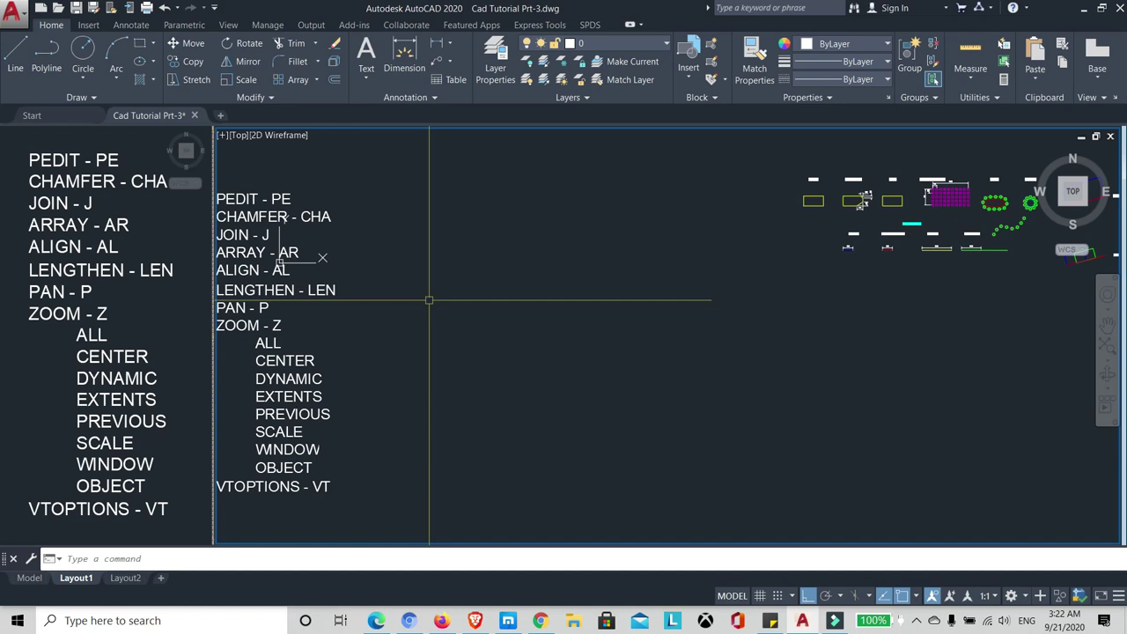
{"action": "type", "text": "Z"}
{"action": "key", "text": "Return"}
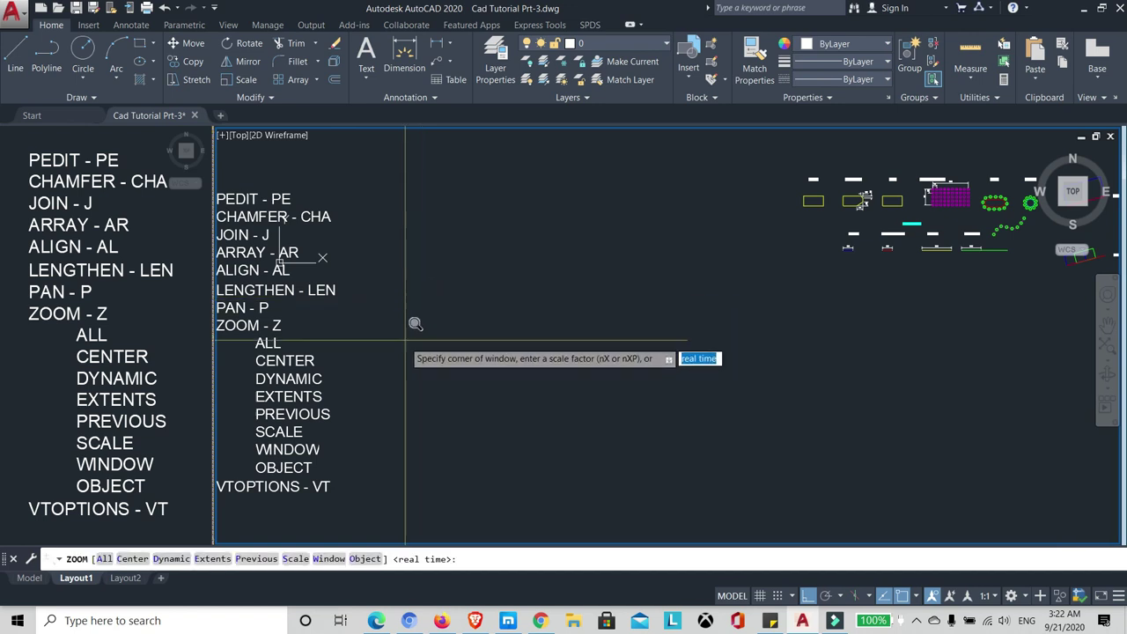
Step: Zoom Previous to restore the earlier view, then run Zoom Extents with Z and E
{"action": "left_click", "coordinate": [256, 558]}
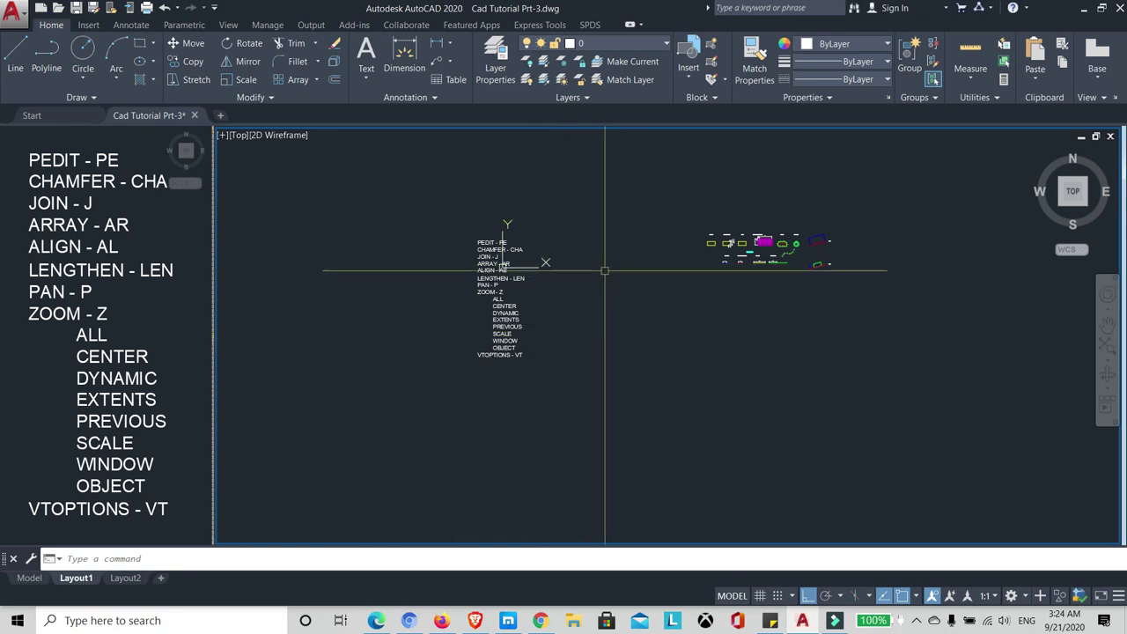
{"action": "type", "text": "z"}
{"action": "key", "text": "Return"}
{"action": "type", "text": "e"}
{"action": "key", "text": "Return"}
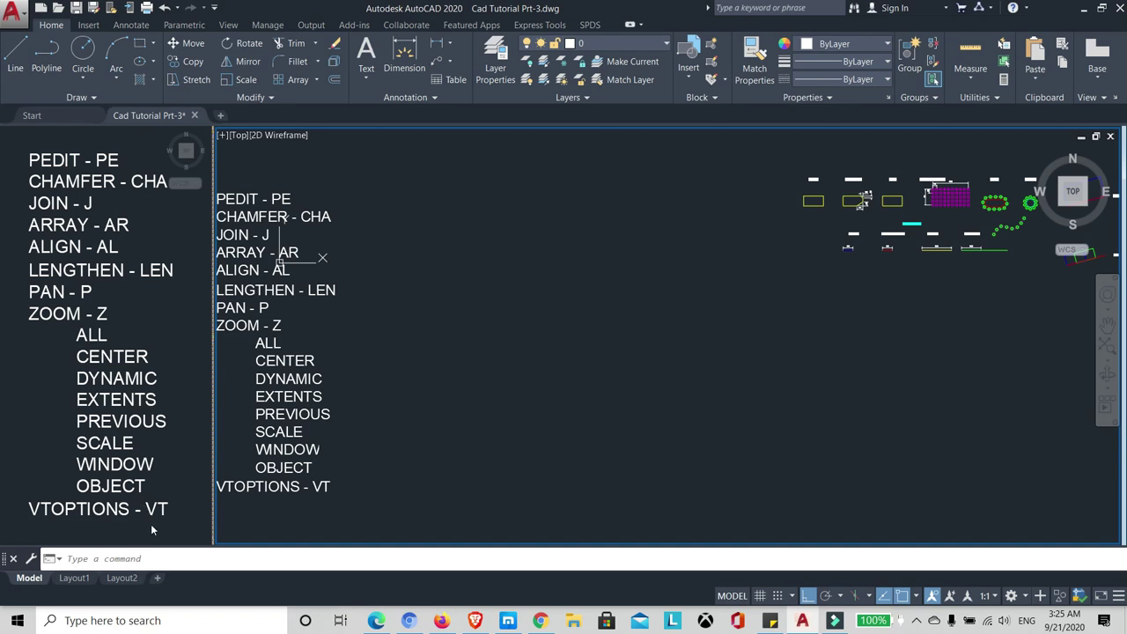
Step: Switch to Layout1, activate its viewport, and wheel-zoom in on the coloured example shapes
{"action": "left_click", "coordinate": [69, 577]}
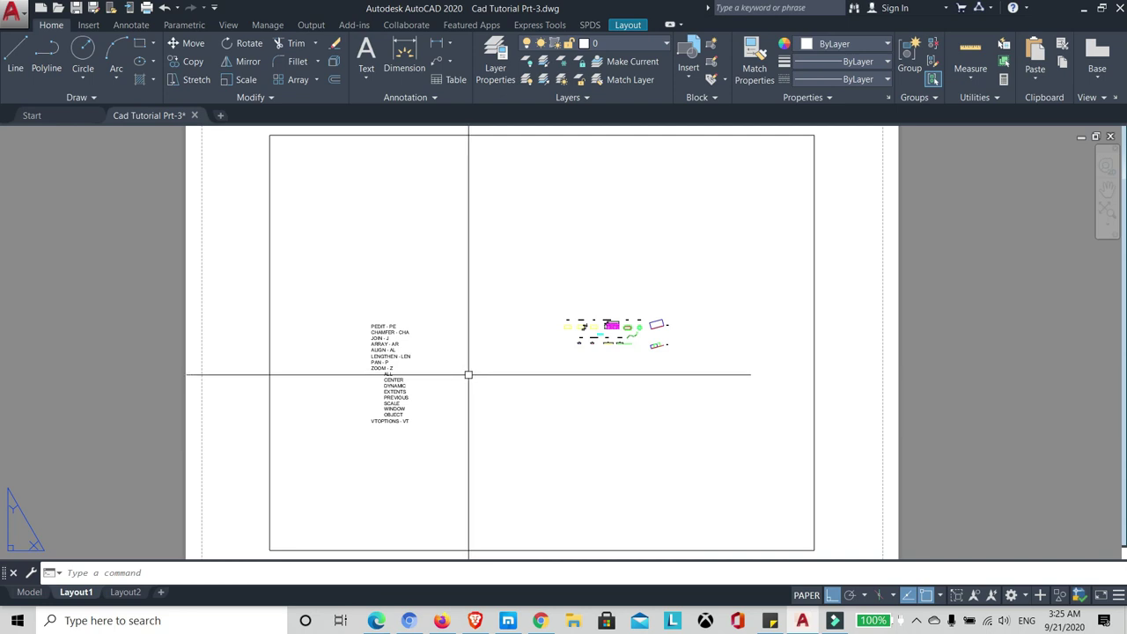
{"action": "double_click", "coordinate": [495, 385]}
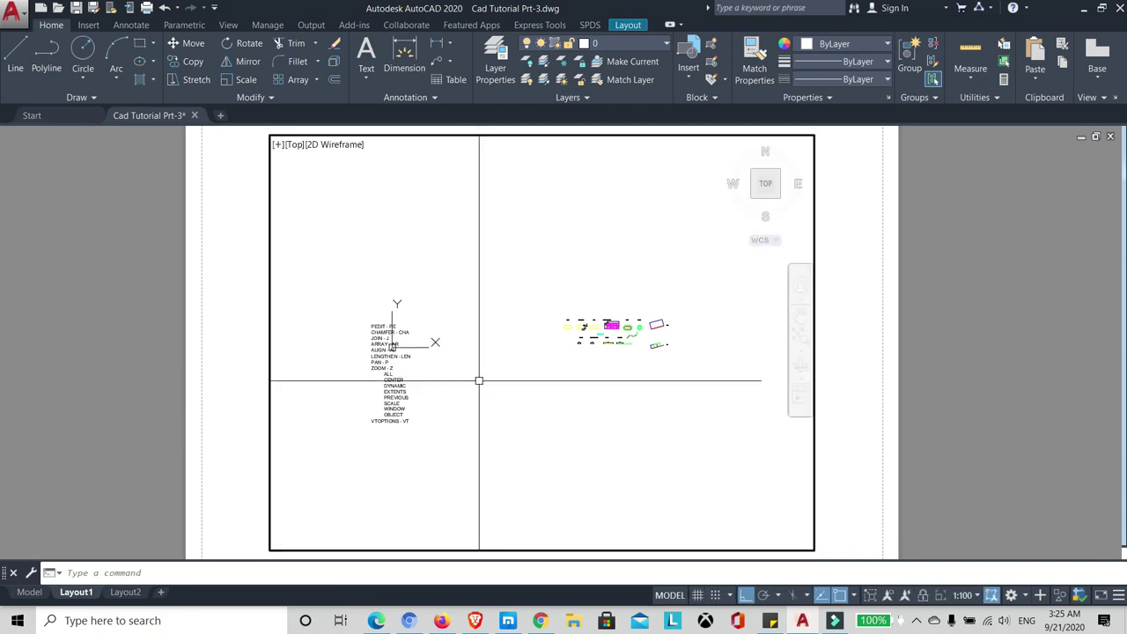
{"action": "scroll", "coordinate": [476, 378], "scroll_direction": "down", "scroll_amount": 2}
{"action": "scroll", "coordinate": [476, 378], "scroll_direction": "up", "scroll_amount": 3}
{"action": "scroll", "coordinate": [501, 320], "scroll_direction": "down", "scroll_amount": 3}
{"action": "scroll", "coordinate": [663, 293], "scroll_direction": "up", "scroll_amount": 4}
{"action": "scroll", "coordinate": [755, 233], "scroll_direction": "up", "scroll_amount": 2}
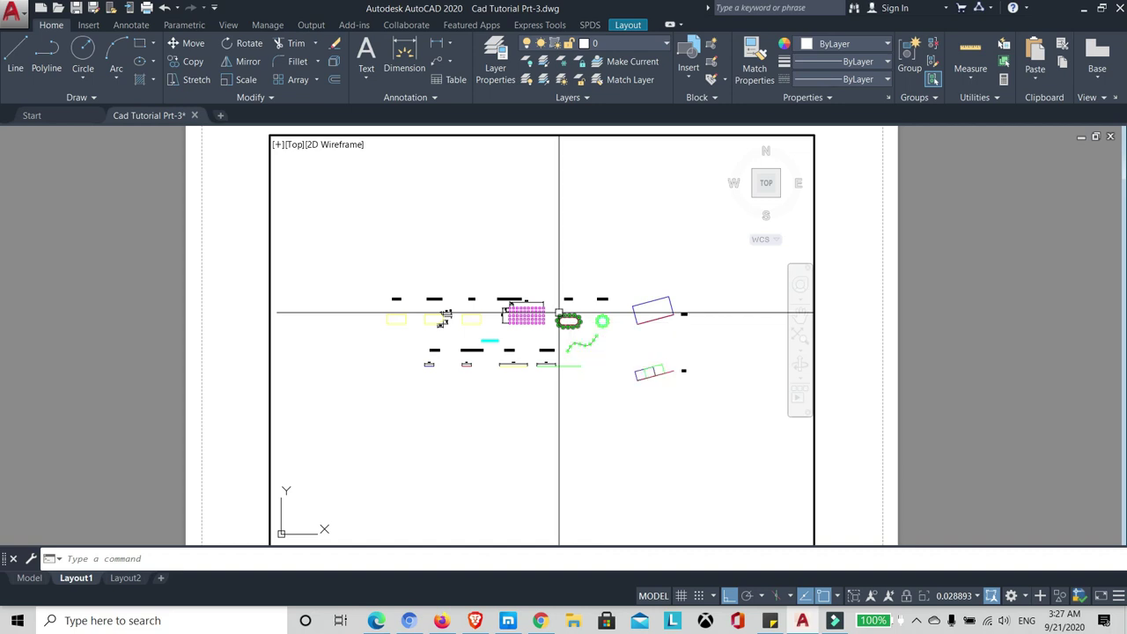
{"action": "scroll", "coordinate": [554, 314], "scroll_direction": "down", "scroll_amount": 2}
Step: Set the Layout1 viewport to 1:20 using ZOOM Scale with 1/20XP
{"action": "type", "text": "z"}
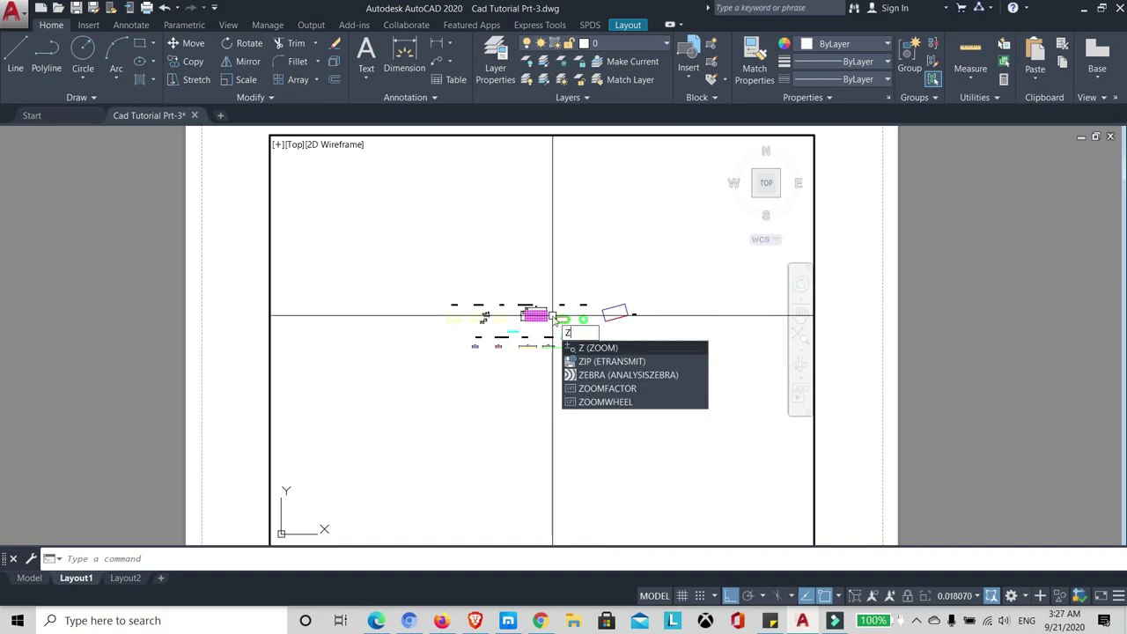
{"action": "key", "text": "Return"}
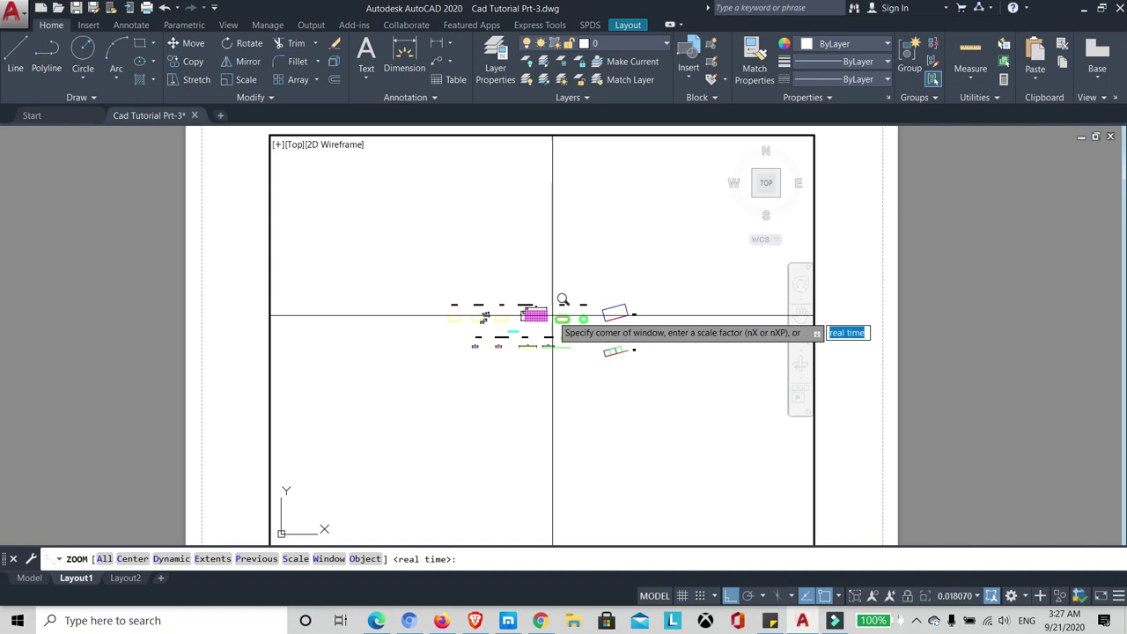
{"action": "type", "text": "s"}
{"action": "key", "text": "Return"}
{"action": "type", "text": "1/20XP"}
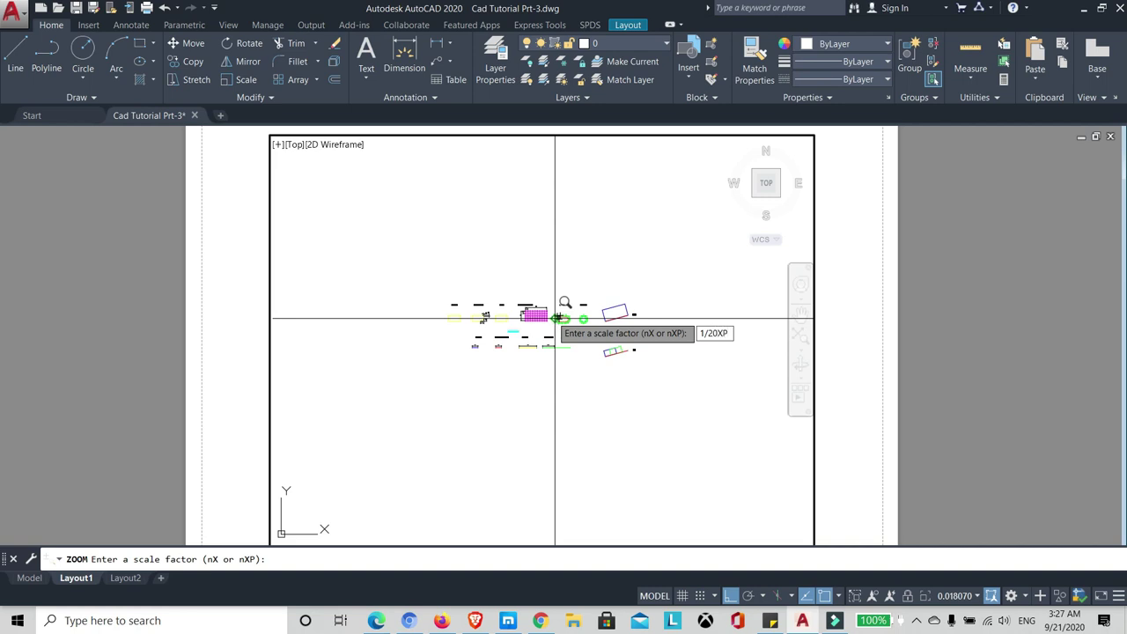
{"action": "key", "text": "Return"}
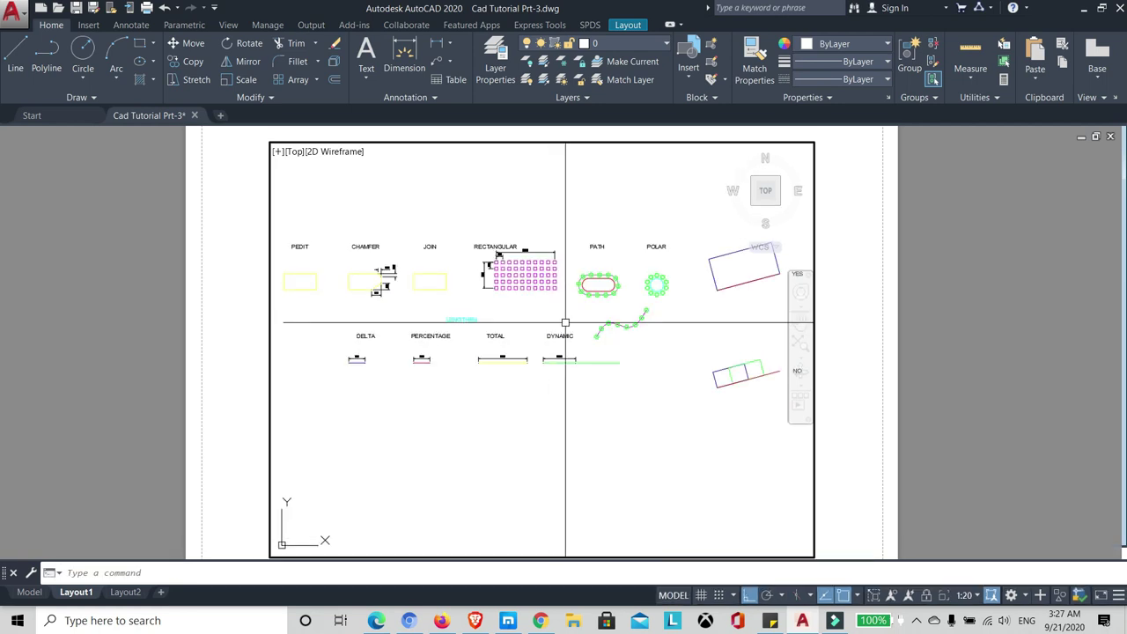
Step: Pan the examples to the viewport centre, return to paper space, and select the viewport border
{"action": "middle_click_drag", "start_coordinate": [600, 305], "coordinate": [594, 330]}
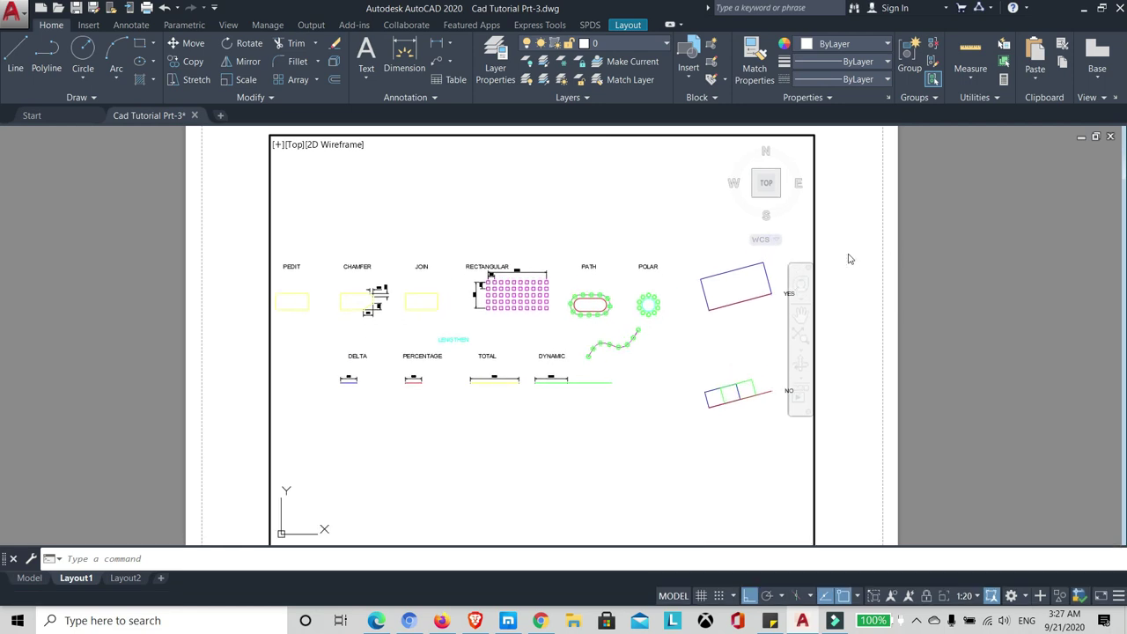
{"action": "double_click", "coordinate": [985, 241]}
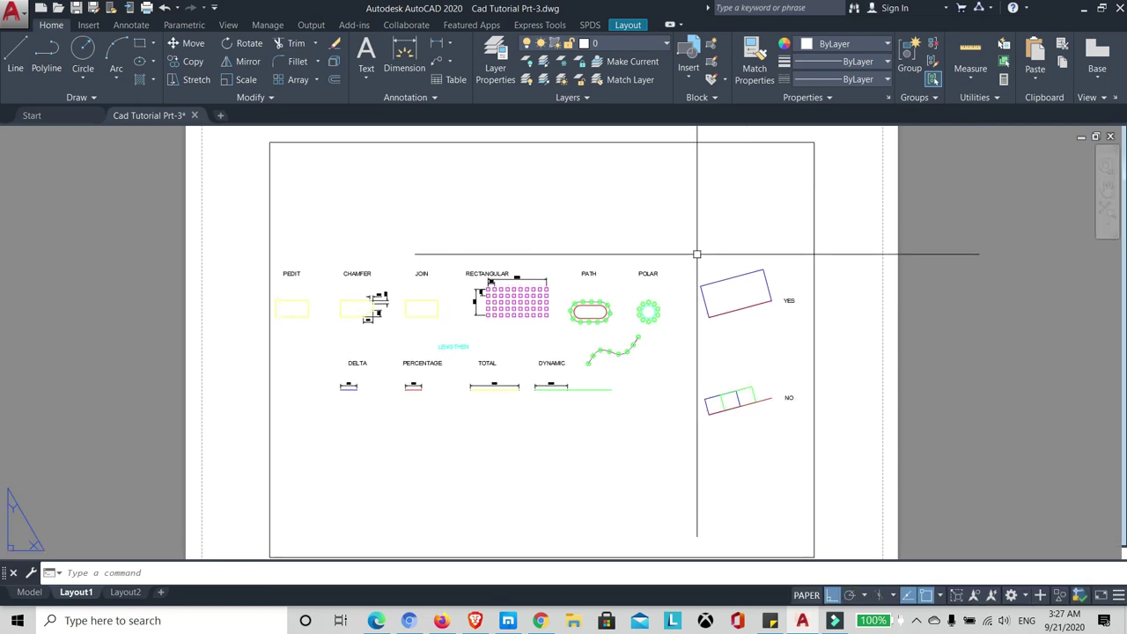
{"action": "scroll", "coordinate": [696, 252], "scroll_direction": "down", "scroll_amount": 2}
{"action": "scroll", "coordinate": [765, 256], "scroll_direction": "up", "scroll_amount": 2}
{"action": "scroll", "coordinate": [620, 262], "scroll_direction": "down", "scroll_amount": 2}
{"action": "scroll", "coordinate": [604, 225], "scroll_direction": "up", "scroll_amount": 2}
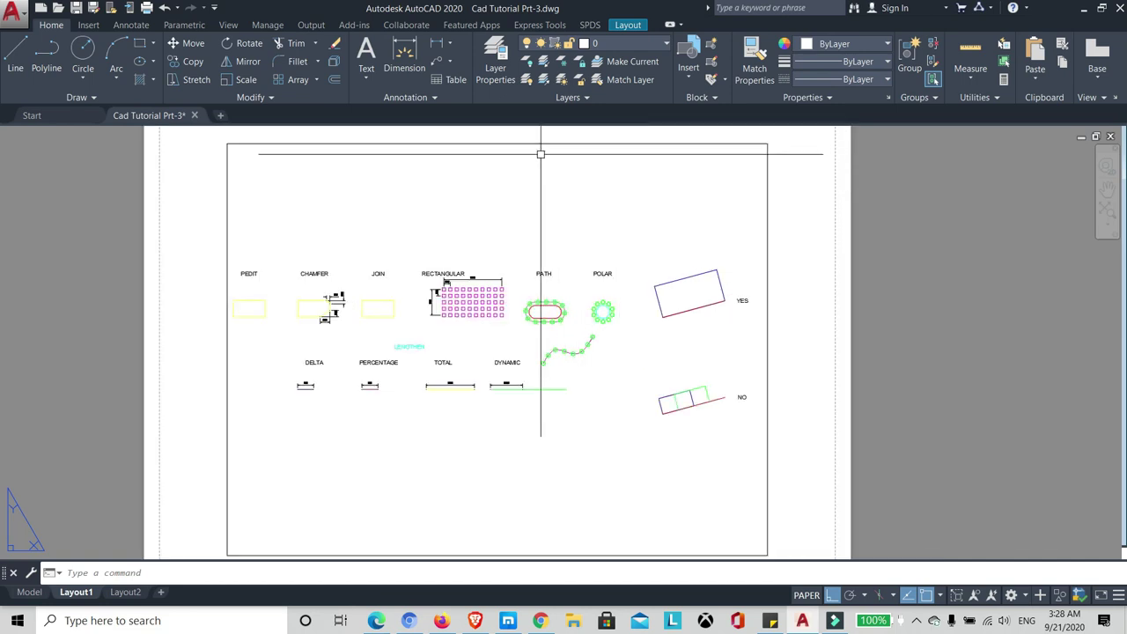
{"action": "left_click", "coordinate": [482, 144]}
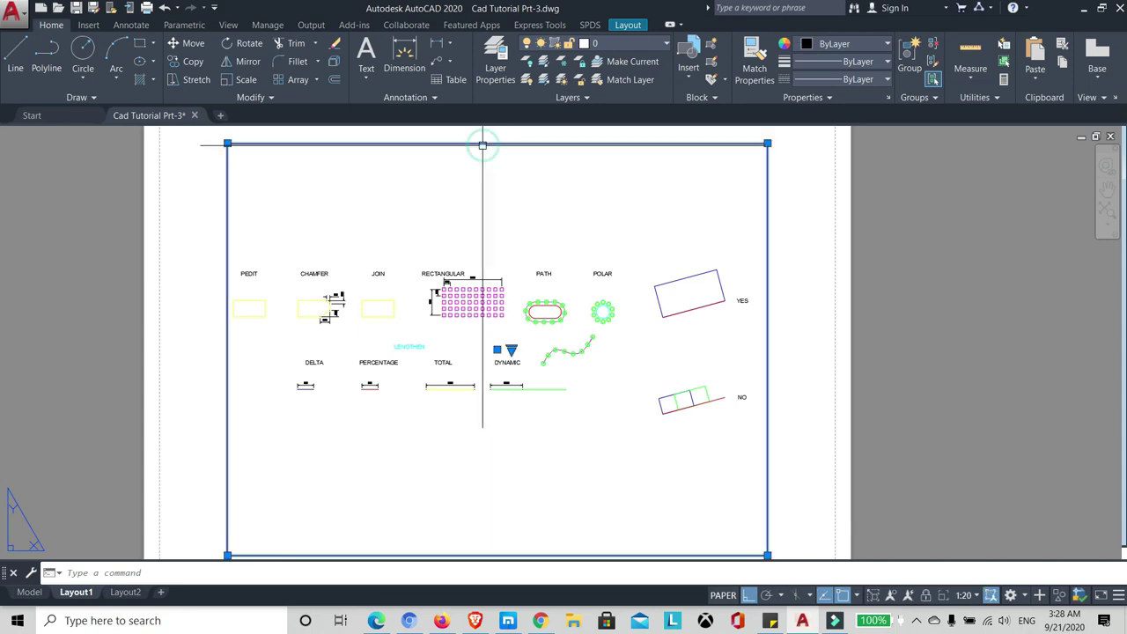
Step: Try viewport scales 1:30, 1:50 and 1:100, settle on 1:10, then clear the selection
{"action": "left_click", "coordinate": [511, 350]}
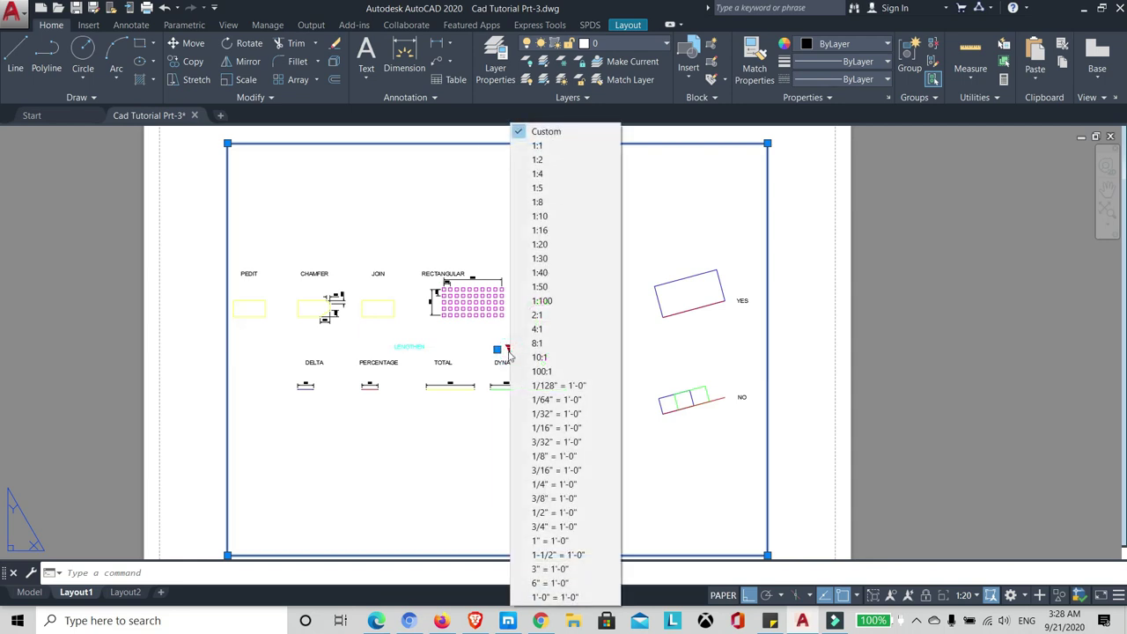
{"action": "left_click", "coordinate": [555, 260]}
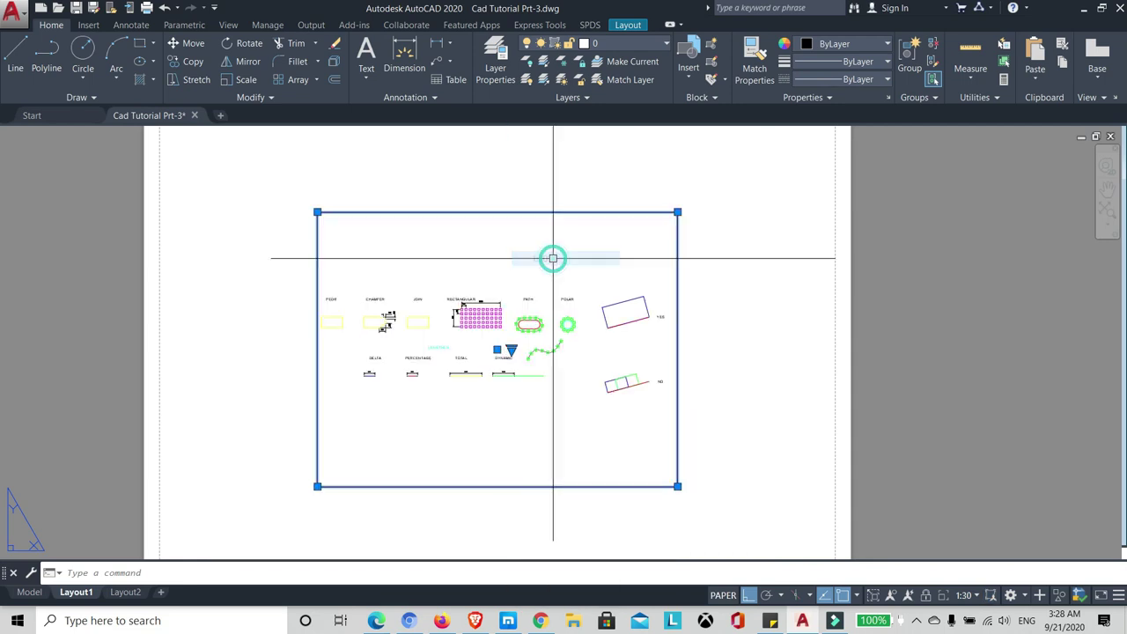
{"action": "left_click", "coordinate": [510, 350]}
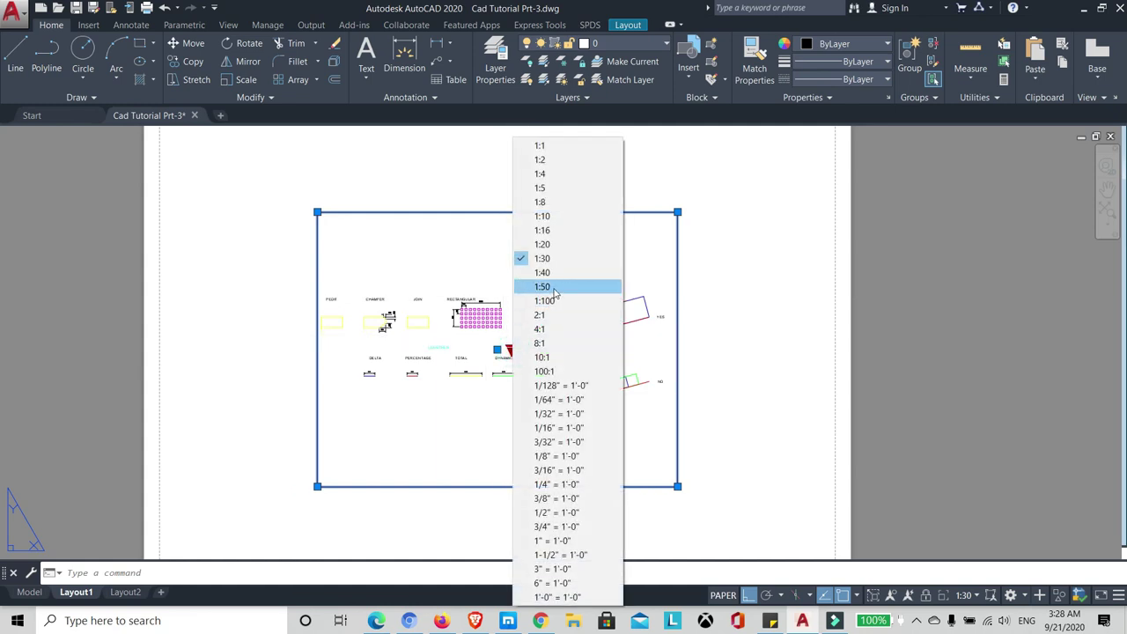
{"action": "left_click", "coordinate": [555, 289]}
{"action": "left_click", "coordinate": [513, 350]}
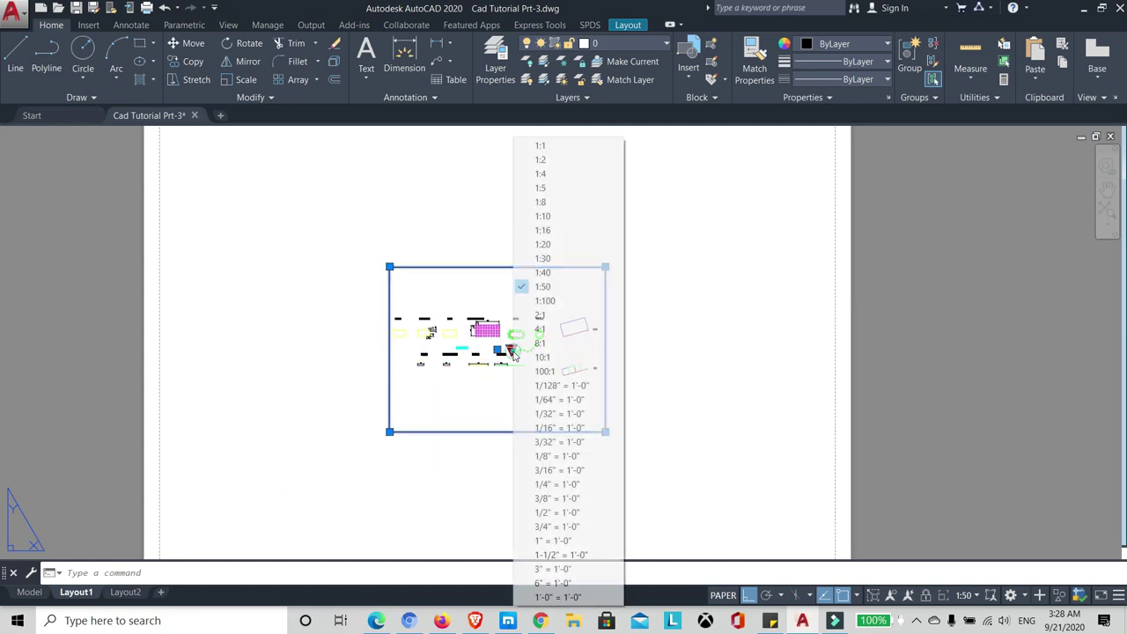
{"action": "left_click", "coordinate": [562, 302]}
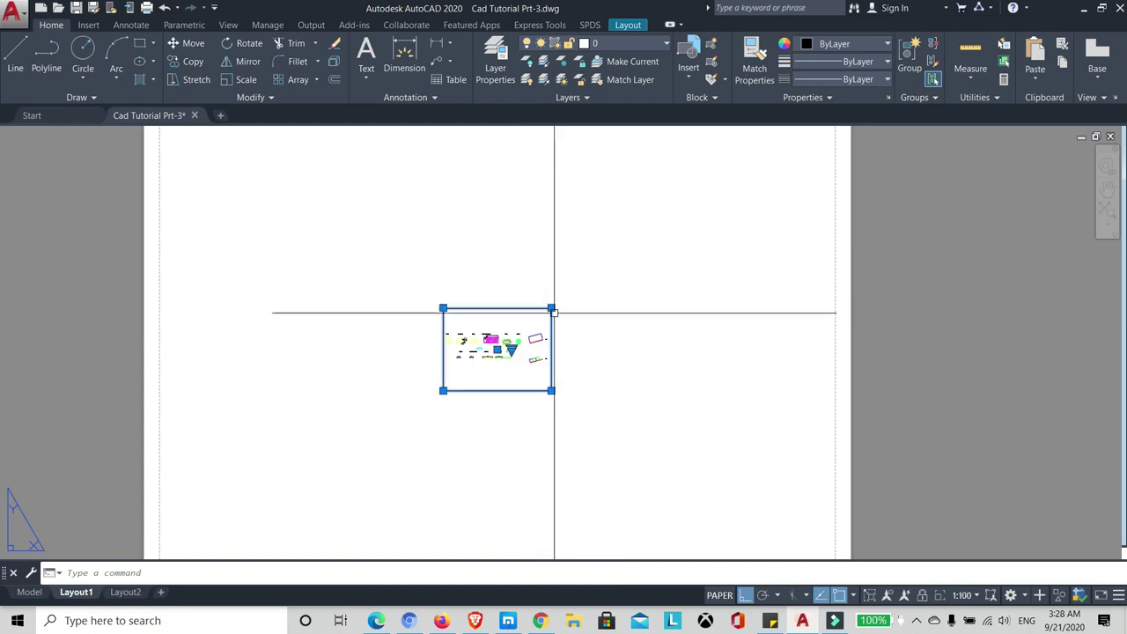
{"action": "left_click", "coordinate": [510, 350]}
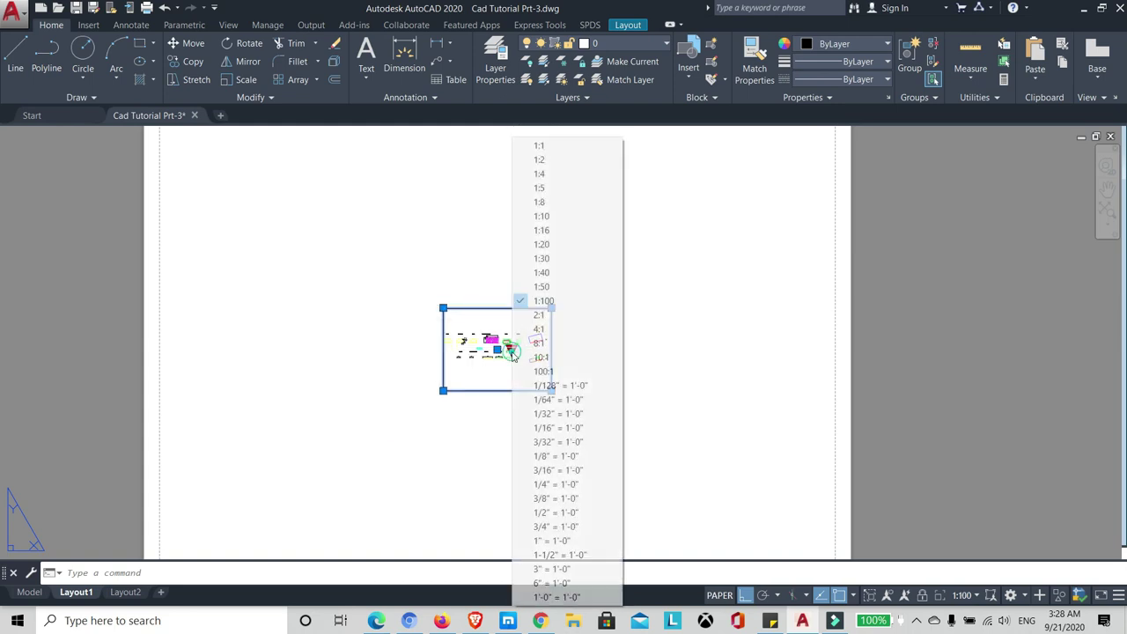
{"action": "left_click", "coordinate": [548, 215]}
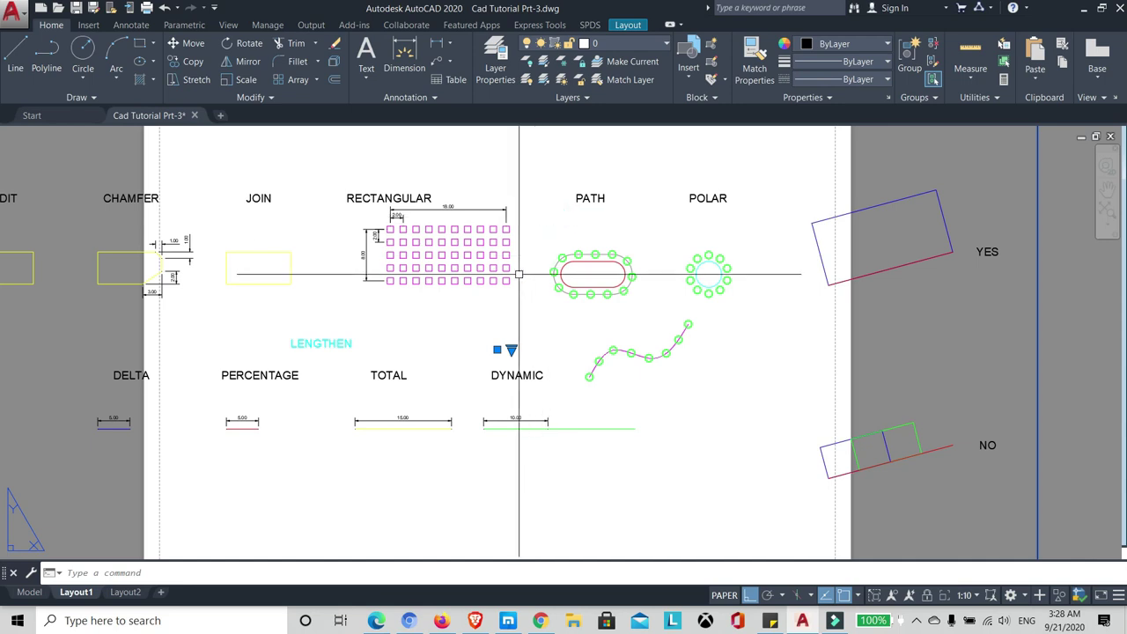
{"action": "scroll", "coordinate": [537, 256], "scroll_direction": "down", "scroll_amount": 3}
{"action": "key", "text": "Escape"}
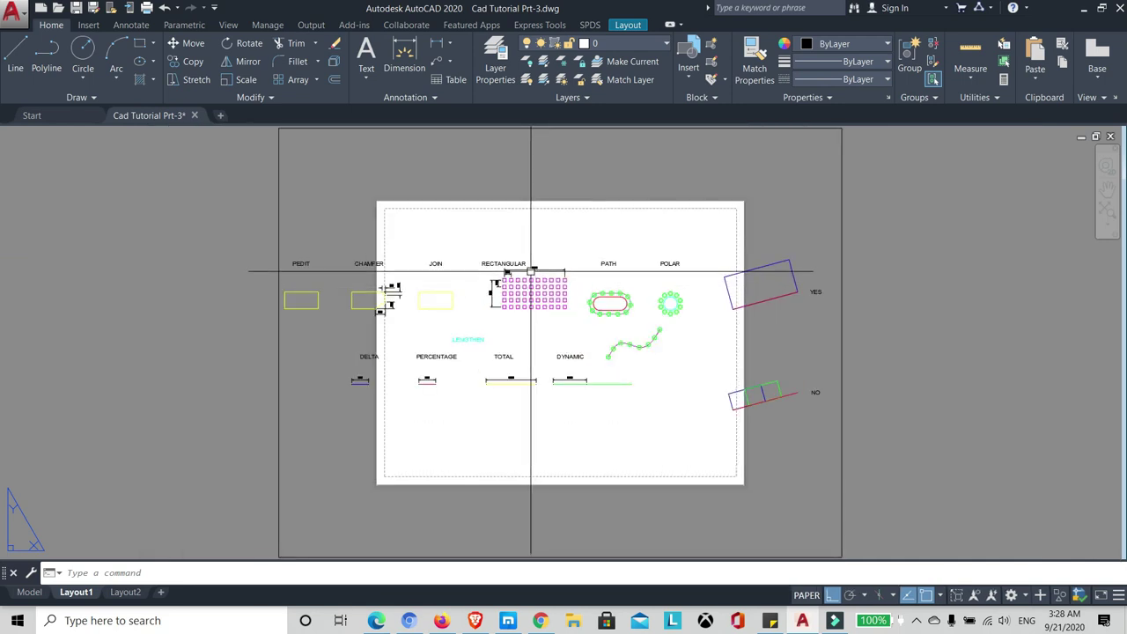
Step: Switch to the Model tab and start ZOOM so its options are listed
{"action": "left_click", "coordinate": [29, 593]}
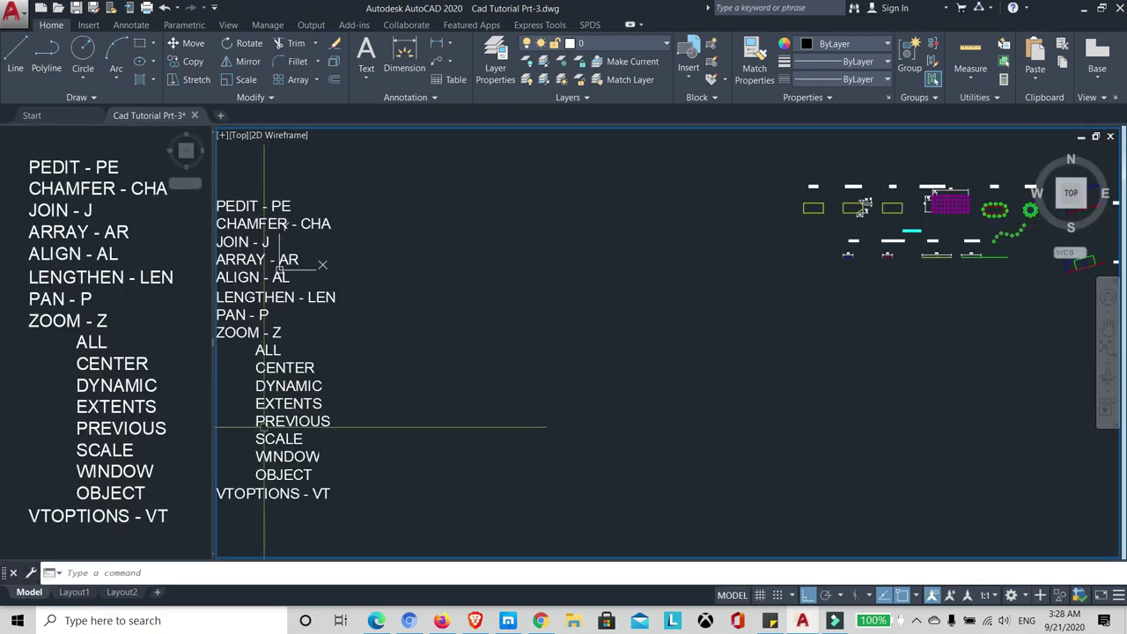
{"action": "scroll", "coordinate": [397, 322], "scroll_direction": "down", "scroll_amount": 1}
{"action": "scroll", "coordinate": [402, 304], "scroll_direction": "up", "scroll_amount": 1}
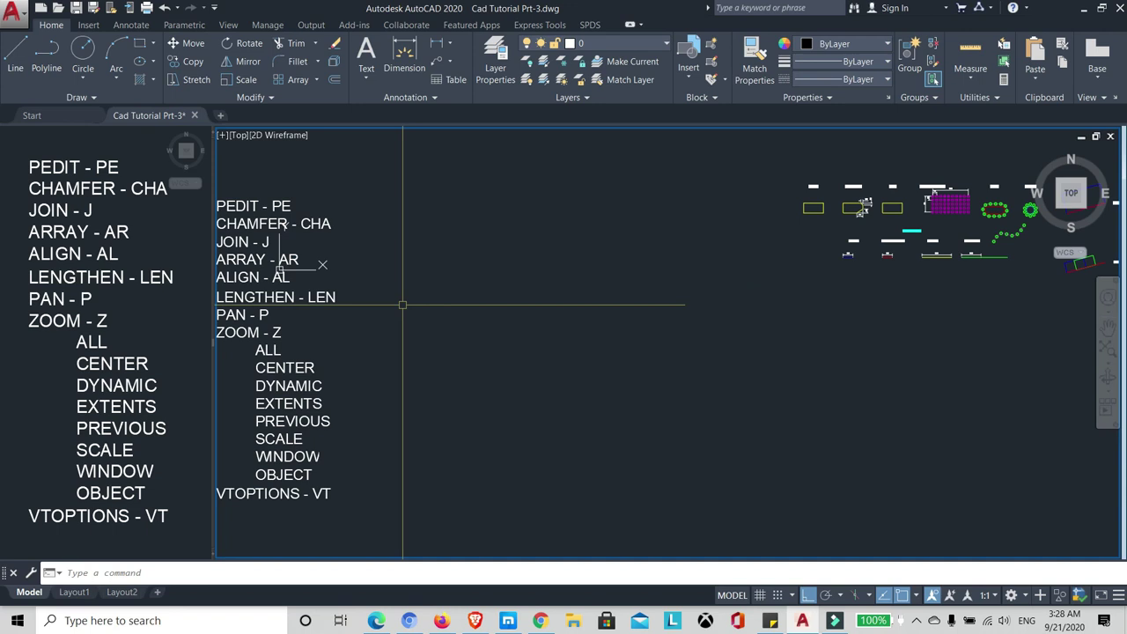
{"action": "type", "text": "Z"}
{"action": "key", "text": "Return"}
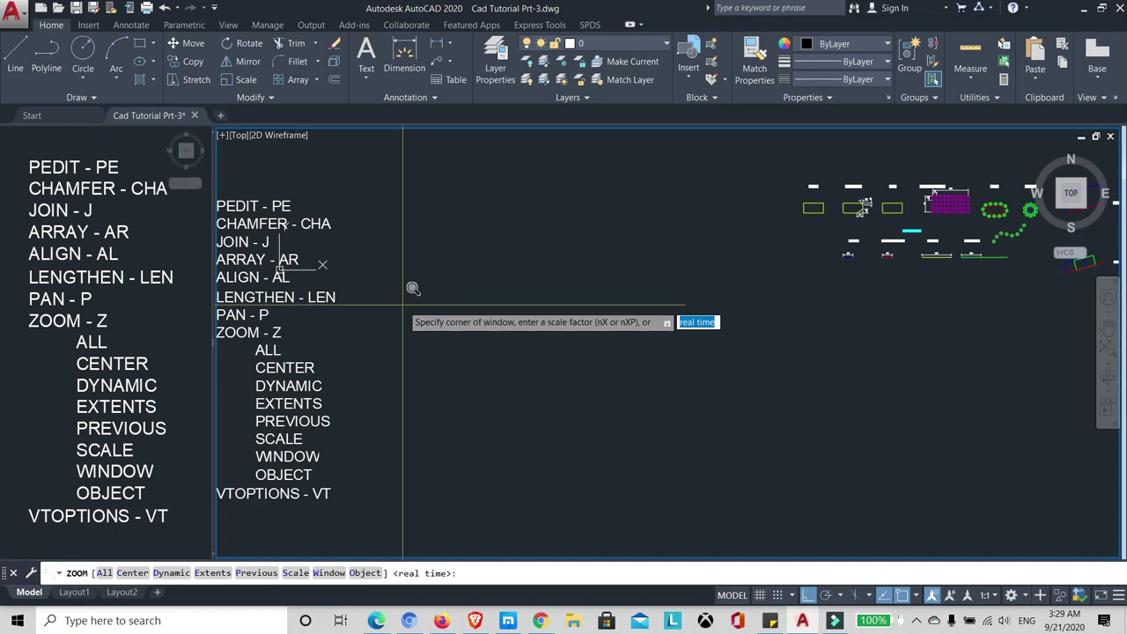
Step: Use ZOOM Window to frame the PEDIT, CHAMFER and JOIN examples
{"action": "left_click", "coordinate": [328, 574]}
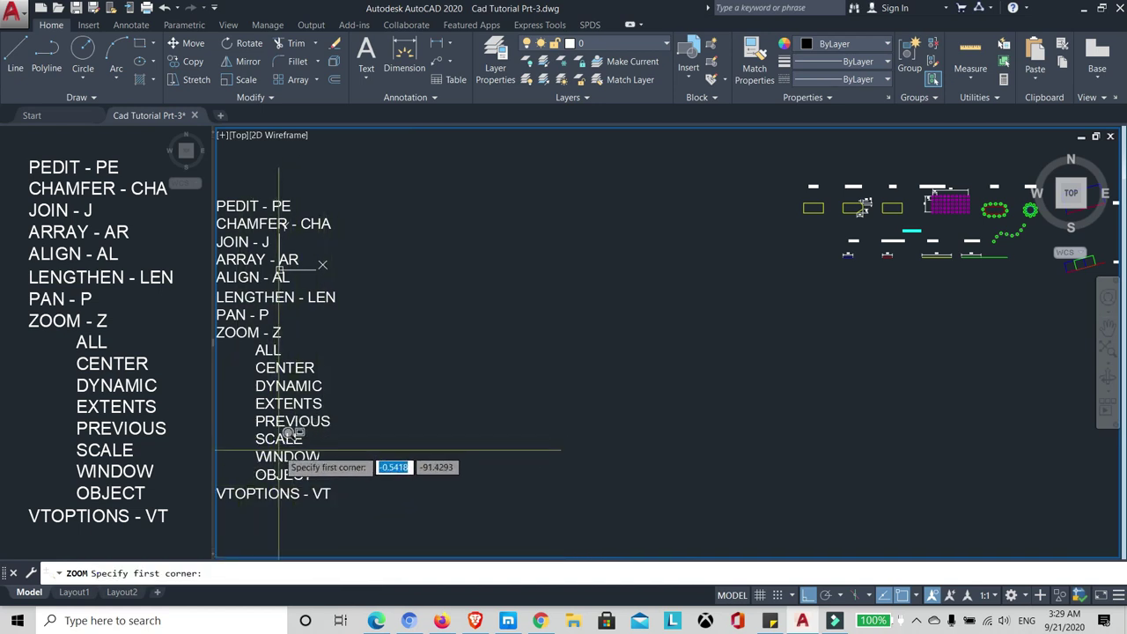
{"action": "scroll", "coordinate": [279, 451], "scroll_direction": "down", "scroll_amount": 3}
{"action": "scroll", "coordinate": [745, 343], "scroll_direction": "up", "scroll_amount": 2}
{"action": "scroll", "coordinate": [616, 278], "scroll_direction": "up", "scroll_amount": 2}
{"action": "scroll", "coordinate": [511, 246], "scroll_direction": "up", "scroll_amount": 1}
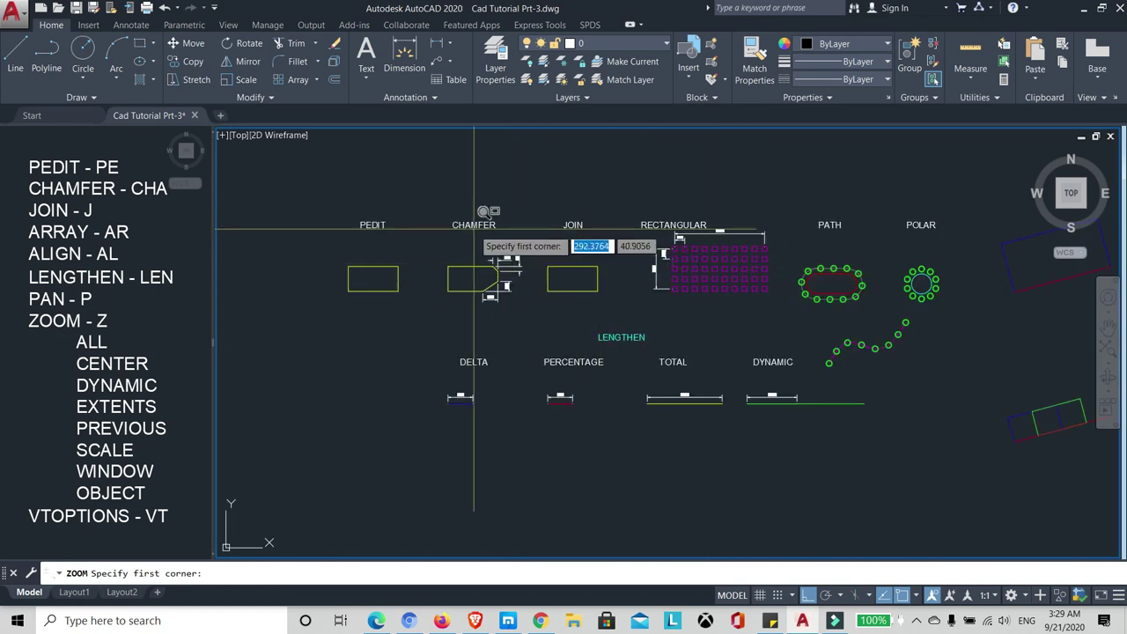
{"action": "scroll", "coordinate": [408, 212], "scroll_direction": "up", "scroll_amount": 1}
{"action": "scroll", "coordinate": [377, 199], "scroll_direction": "down", "scroll_amount": 1}
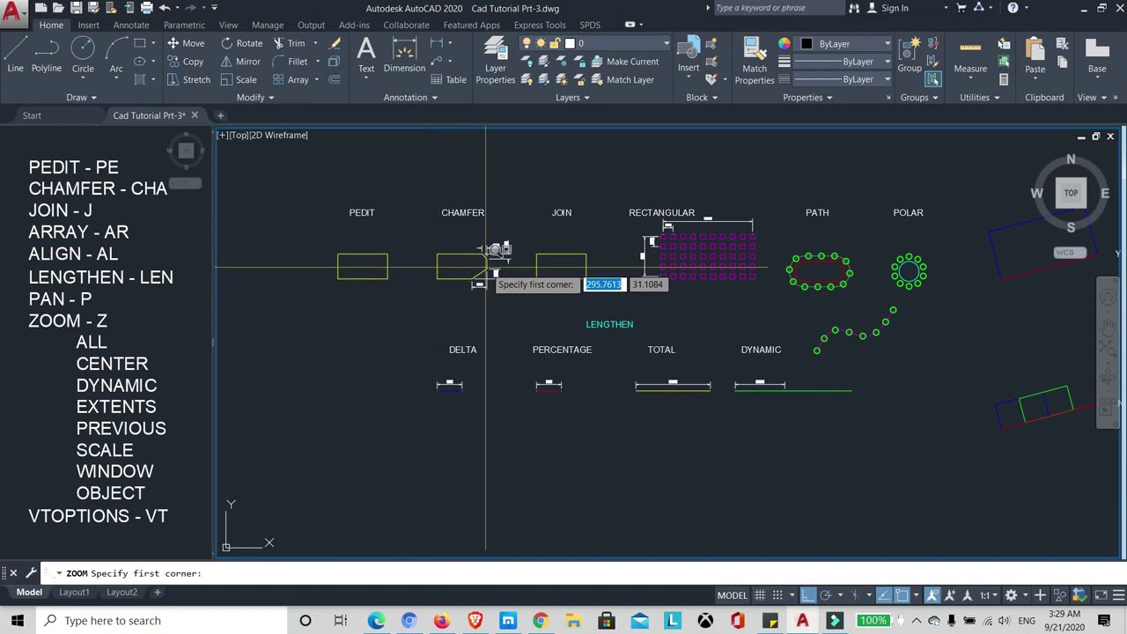
{"action": "scroll", "coordinate": [440, 251], "scroll_direction": "up", "scroll_amount": 1}
{"action": "scroll", "coordinate": [379, 220], "scroll_direction": "down", "scroll_amount": 2}
{"action": "scroll", "coordinate": [332, 215], "scroll_direction": "up", "scroll_amount": 1}
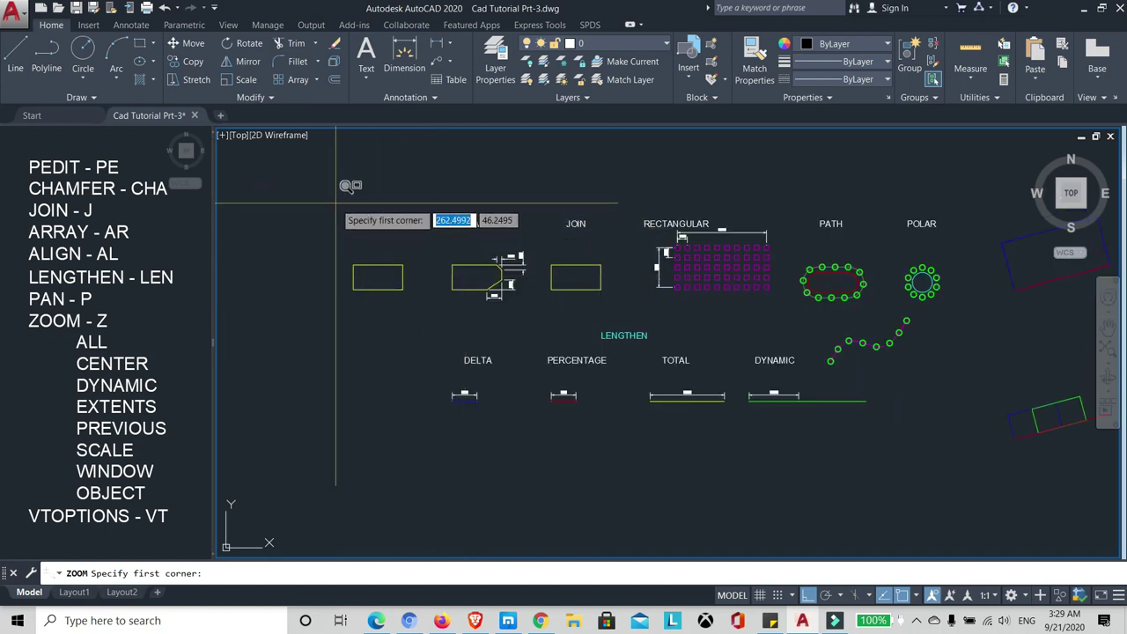
{"action": "left_click", "coordinate": [334, 203]}
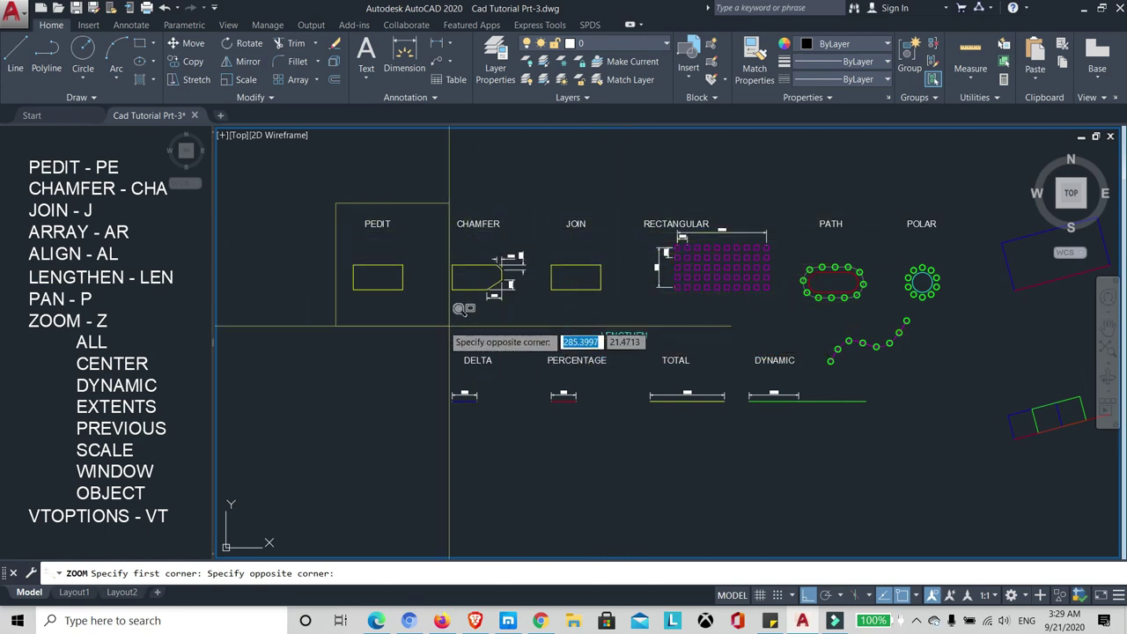
{"action": "left_click", "coordinate": [612, 314]}
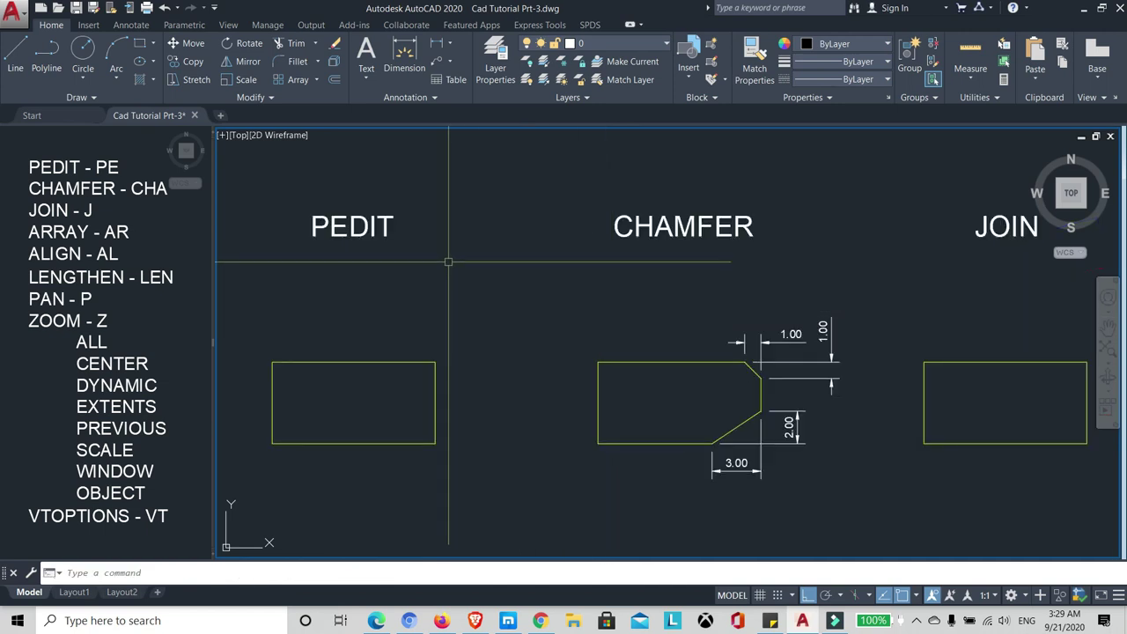
Step: Window-zoom onto the RECTANGULAR, PATH and POLAR array examples, then wheel back out
{"action": "scroll", "coordinate": [448, 261], "scroll_direction": "down", "scroll_amount": 5}
{"action": "type", "text": "z"}
{"action": "key", "text": "Return"}
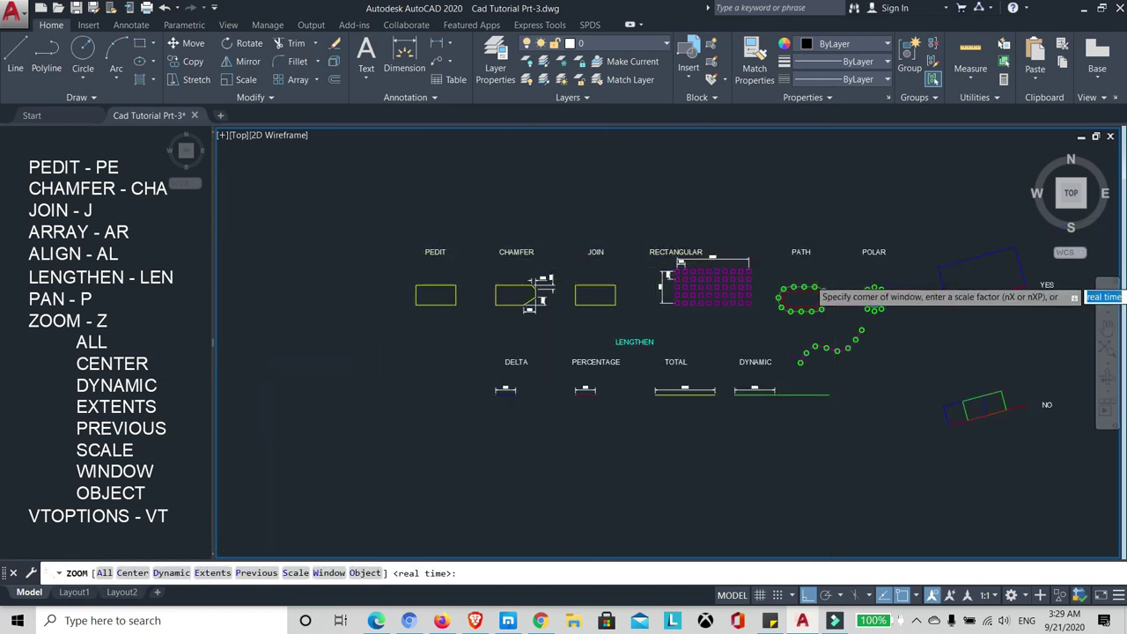
{"action": "scroll", "coordinate": [828, 282], "scroll_direction": "up", "scroll_amount": 2}
{"action": "left_click", "coordinate": [531, 202]}
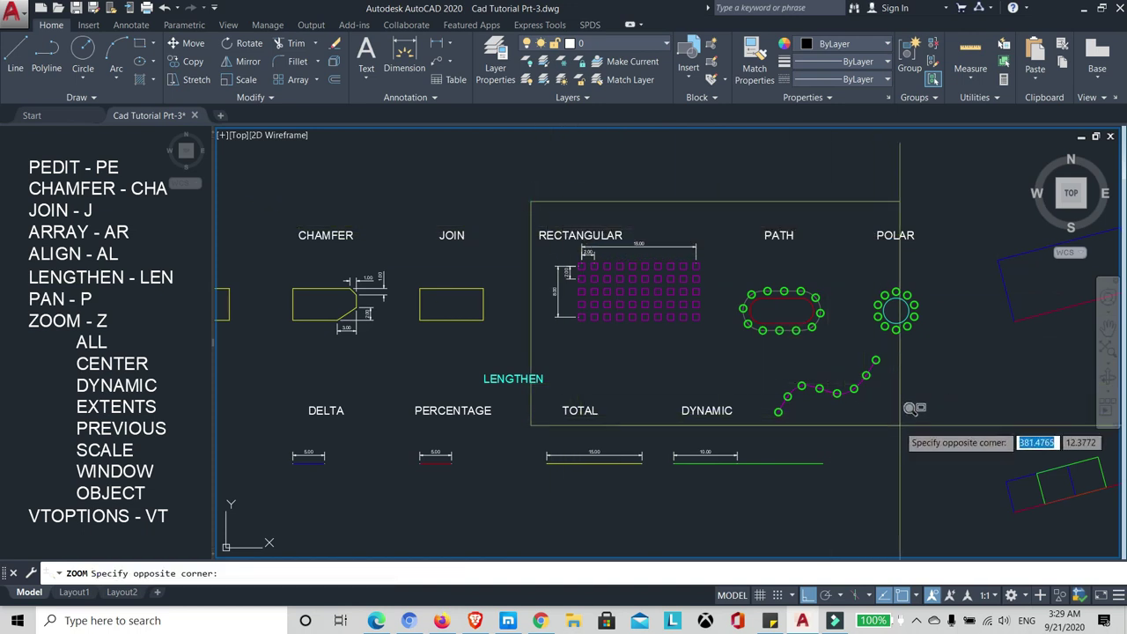
{"action": "left_click", "coordinate": [947, 433]}
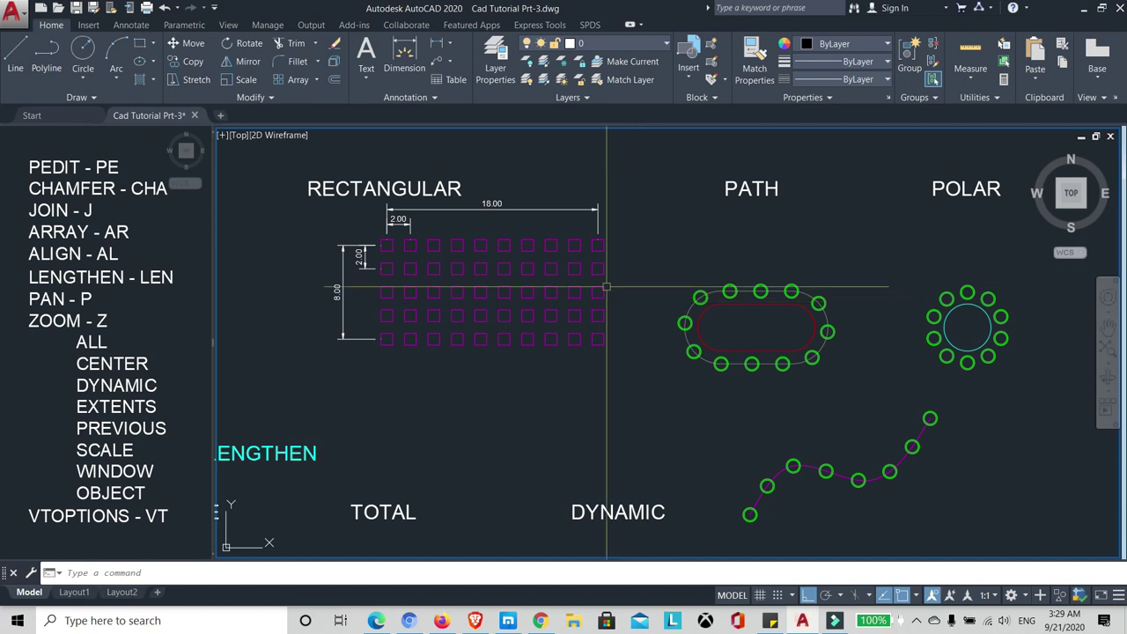
{"action": "scroll", "coordinate": [567, 275], "scroll_direction": "down", "scroll_amount": 5}
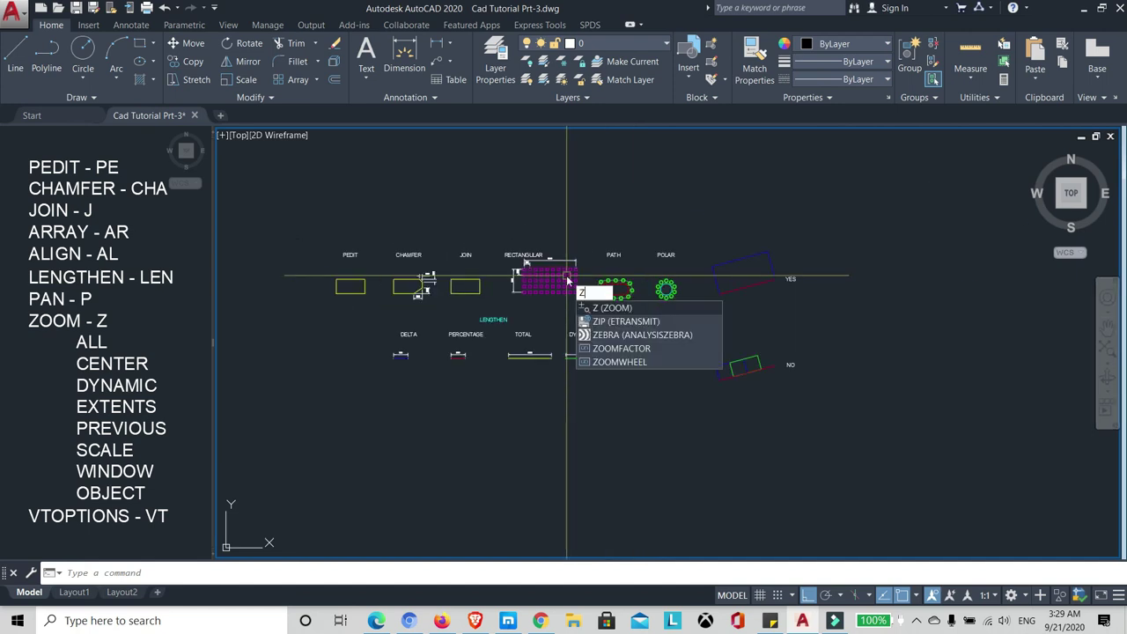
Step: Use ZOOM Object on the red edge of the tilted YES rectangle, then zoom out slightly
{"action": "key", "text": "Return"}
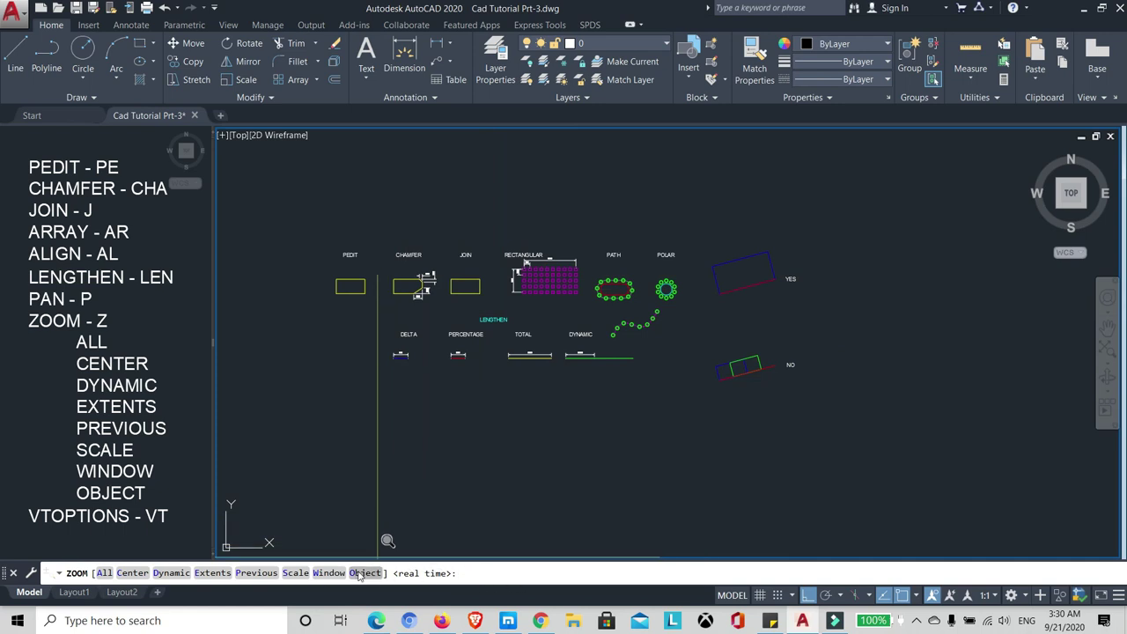
{"action": "left_click", "coordinate": [364, 573]}
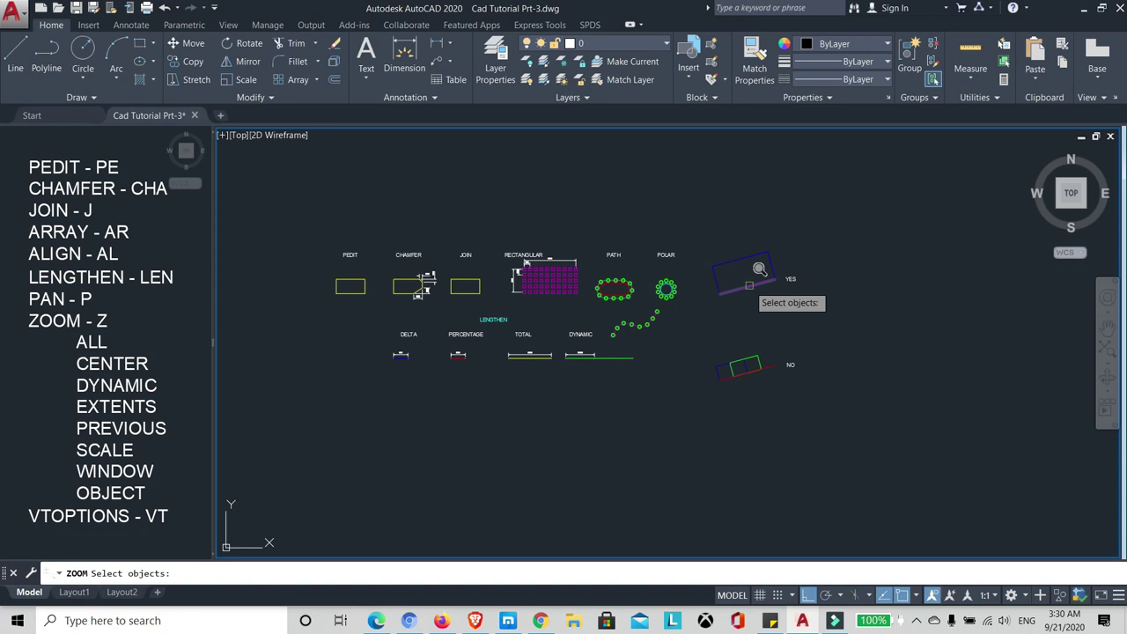
{"action": "left_click", "coordinate": [749, 285]}
{"action": "key", "text": "Return"}
{"action": "scroll", "coordinate": [599, 287], "scroll_direction": "down", "scroll_amount": 3}
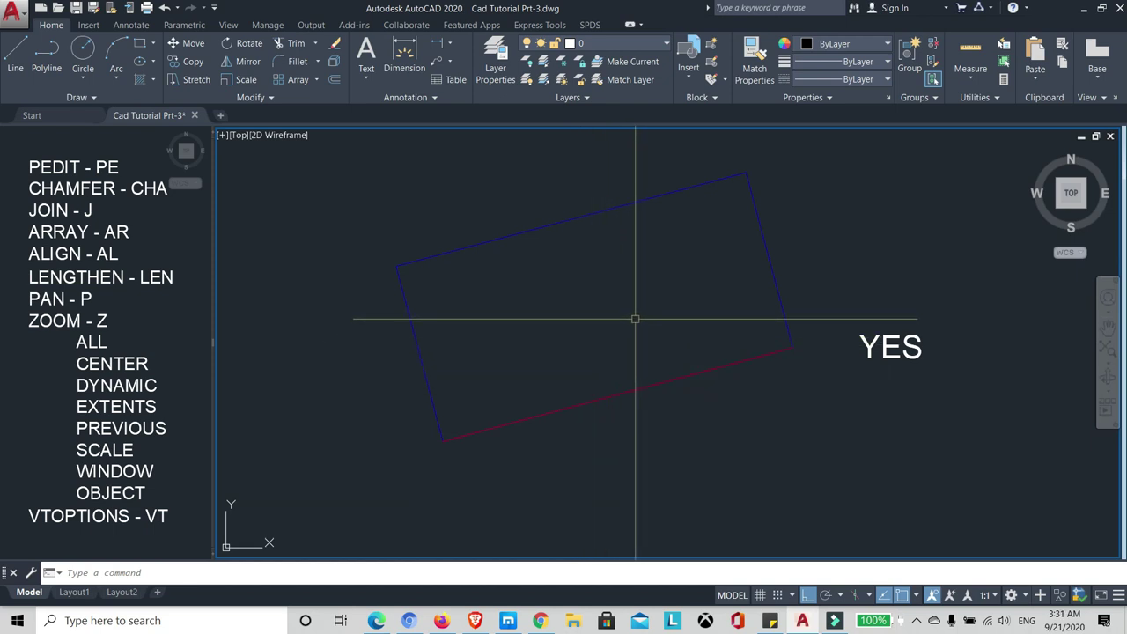
Step: Run Zoom Extents to show the whole drawing, including the command list
{"action": "type", "text": "z"}
{"action": "key", "text": "Return"}
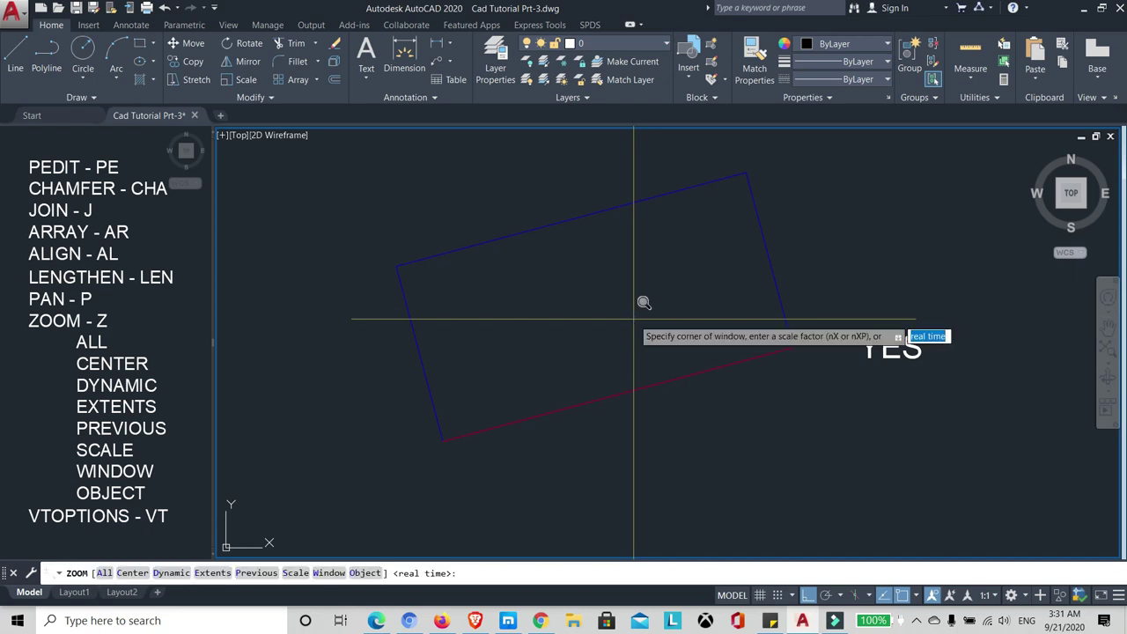
{"action": "type", "text": "e"}
{"action": "key", "text": "Return"}
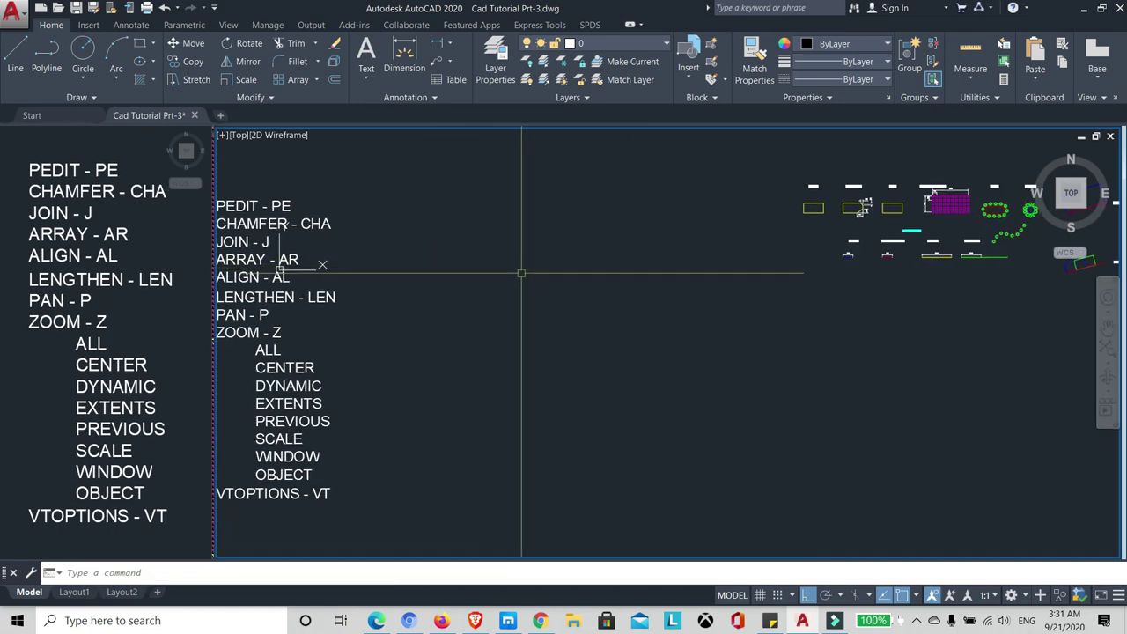
Step: Roll the wheel in and out to inspect the full drawing
{"action": "scroll", "coordinate": [596, 242], "scroll_direction": "down", "scroll_amount": 2}
{"action": "scroll", "coordinate": [596, 244], "scroll_direction": "down", "scroll_amount": 4}
{"action": "scroll", "coordinate": [602, 250], "scroll_direction": "up", "scroll_amount": 4}
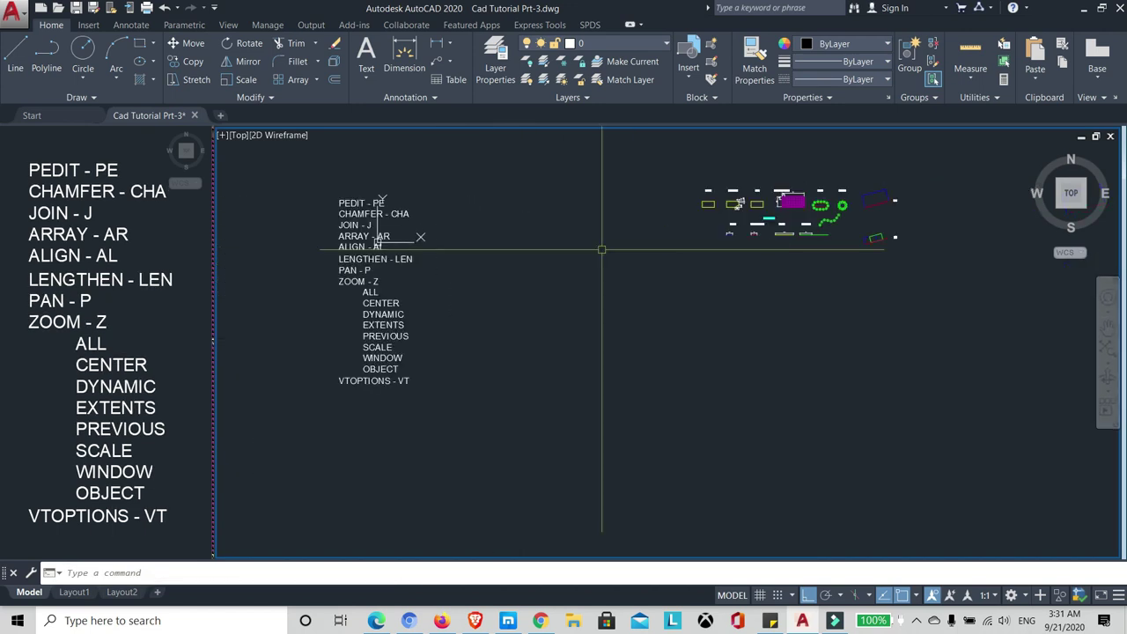
{"action": "scroll", "coordinate": [582, 260], "scroll_direction": "down", "scroll_amount": 5}
{"action": "scroll", "coordinate": [617, 244], "scroll_direction": "up", "scroll_amount": 3}
{"action": "scroll", "coordinate": [599, 293], "scroll_direction": "up", "scroll_amount": 5}
{"action": "scroll", "coordinate": [602, 264], "scroll_direction": "down", "scroll_amount": 1}
{"action": "scroll", "coordinate": [604, 242], "scroll_direction": "down", "scroll_amount": 3}
{"action": "scroll", "coordinate": [590, 255], "scroll_direction": "down", "scroll_amount": 4}
{"action": "scroll", "coordinate": [599, 261], "scroll_direction": "up", "scroll_amount": 4}
{"action": "scroll", "coordinate": [607, 268], "scroll_direction": "up", "scroll_amount": 2}
{"action": "scroll", "coordinate": [616, 283], "scroll_direction": "down", "scroll_amount": 5}
{"action": "scroll", "coordinate": [609, 283], "scroll_direction": "up", "scroll_amount": 2}
{"action": "scroll", "coordinate": [604, 281], "scroll_direction": "up", "scroll_amount": 2}
{"action": "scroll", "coordinate": [604, 281], "scroll_direction": "up", "scroll_amount": 1}
{"action": "scroll", "coordinate": [642, 278], "scroll_direction": "down", "scroll_amount": 1}
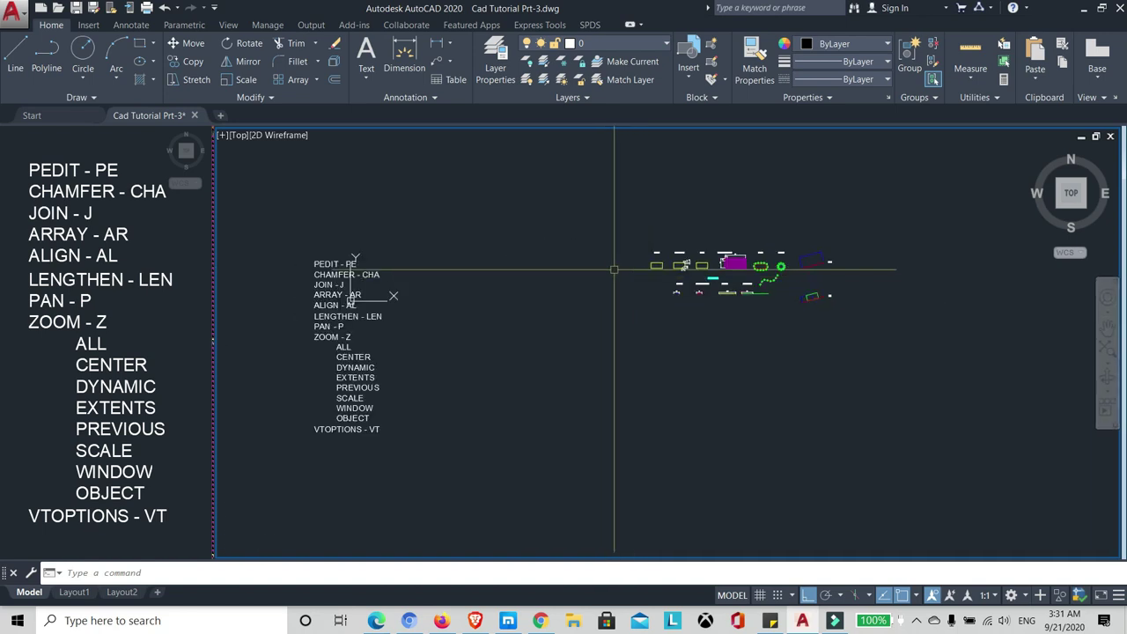
Step: Return to the previous view with ZOOM Previous
{"action": "type", "text": "z"}
{"action": "key", "text": "Return"}
{"action": "type", "text": "p"}
{"action": "key", "text": "Return"}
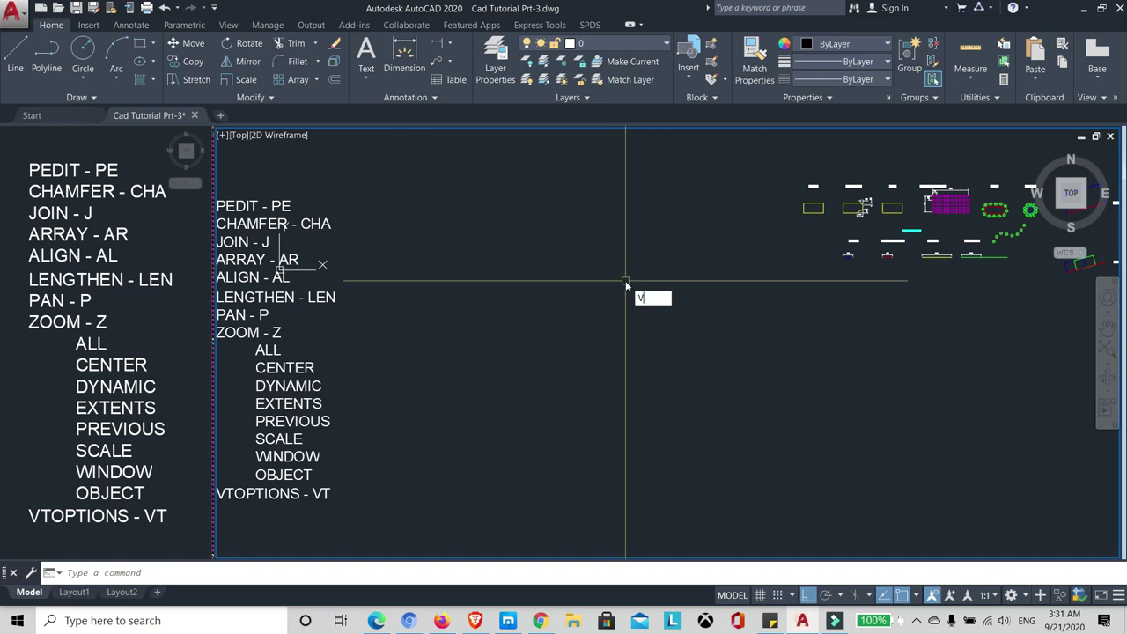
Step: Set the view transition speed toward Slow, about 4500–5000 ms, and confirm with OK
{"action": "type", "text": "t"}
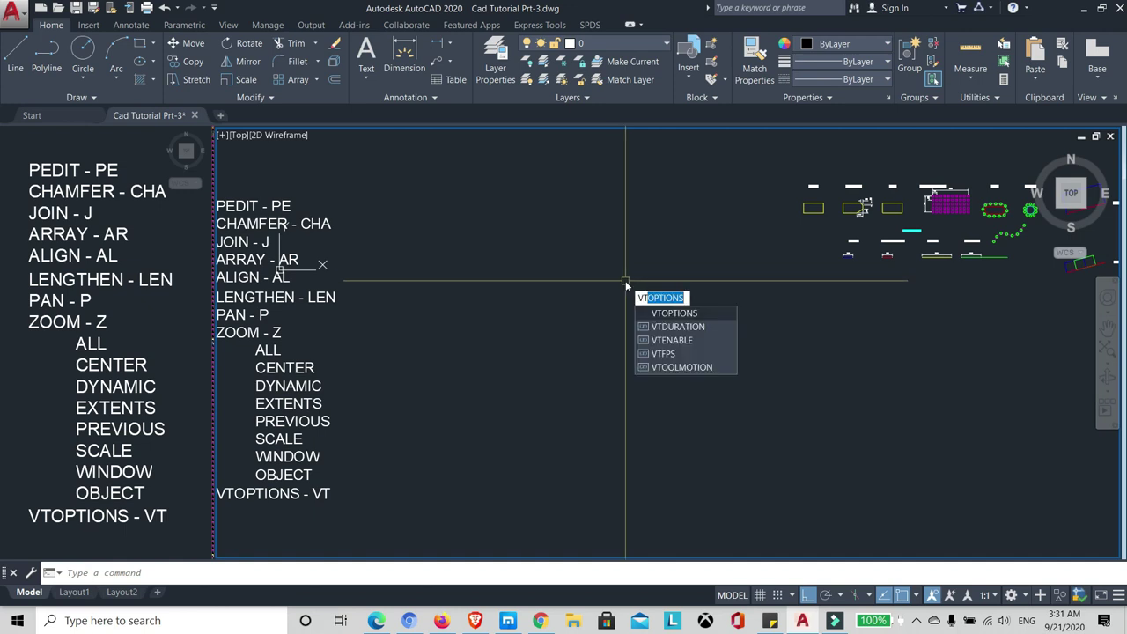
{"action": "key", "text": "Return"}
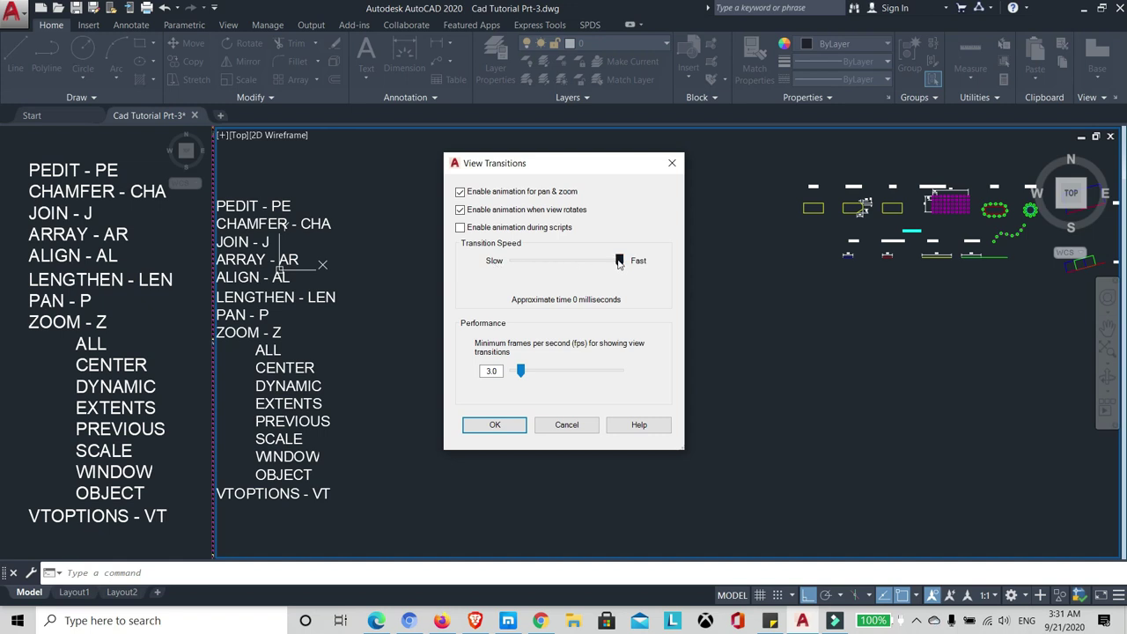
{"action": "left_click_drag", "start_coordinate": [619, 261], "coordinate": [496, 267]}
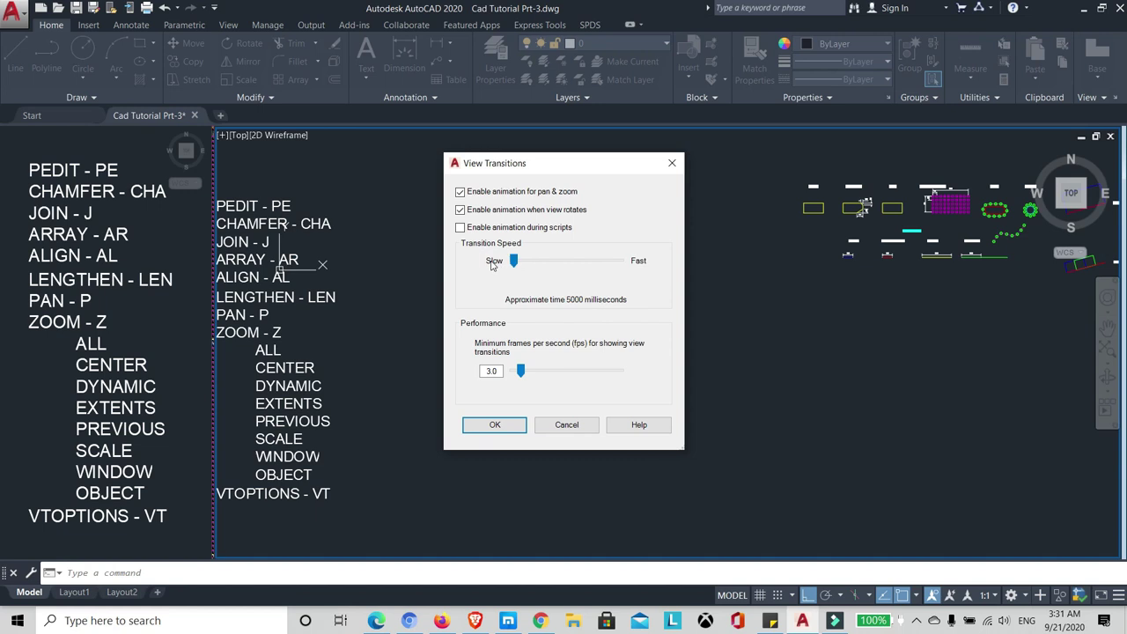
{"action": "left_click", "coordinate": [494, 424]}
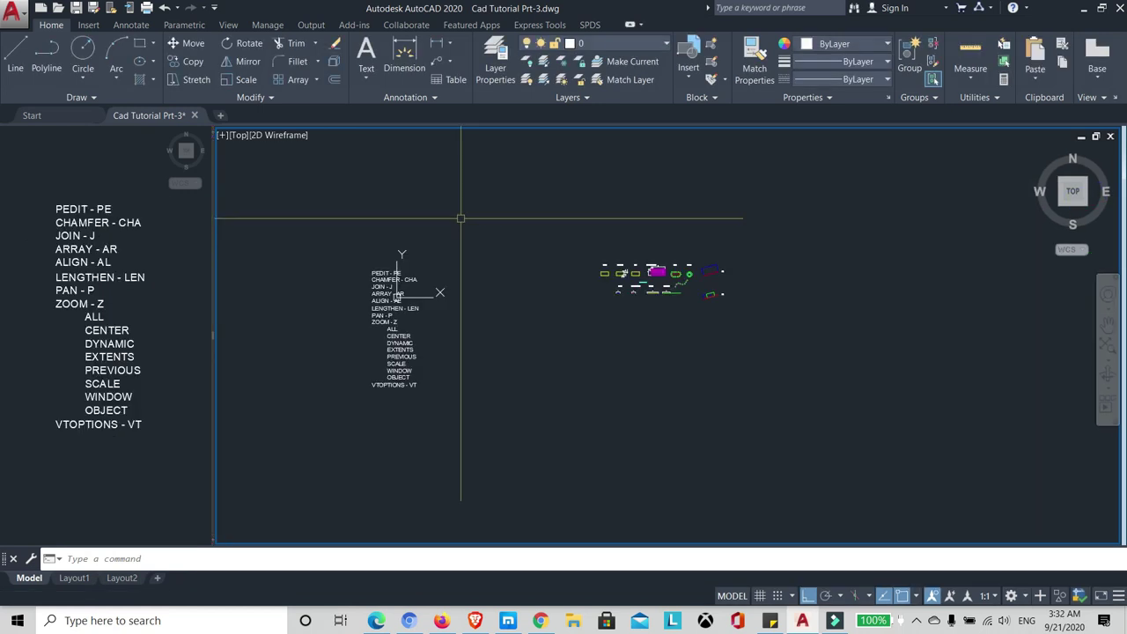
Step: Start ZOOM, wheel in until the command list and examples appear large, then end it
{"action": "type", "text": "z"}
{"action": "key", "text": "Return"}
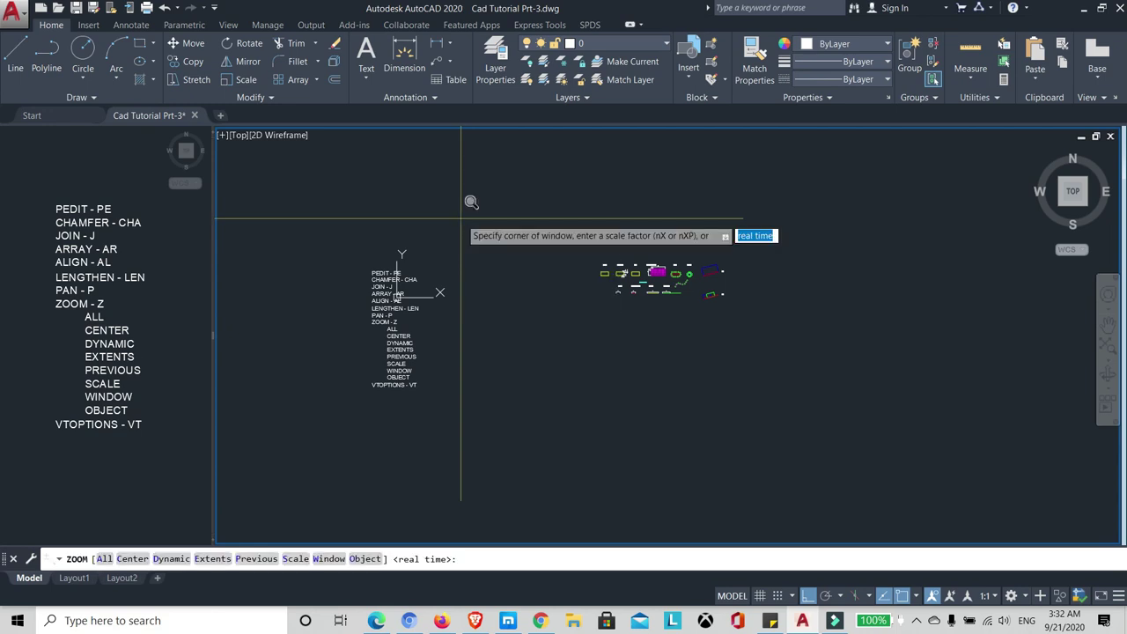
{"action": "scroll", "coordinate": [471, 202], "scroll_direction": "up", "scroll_amount": 1}
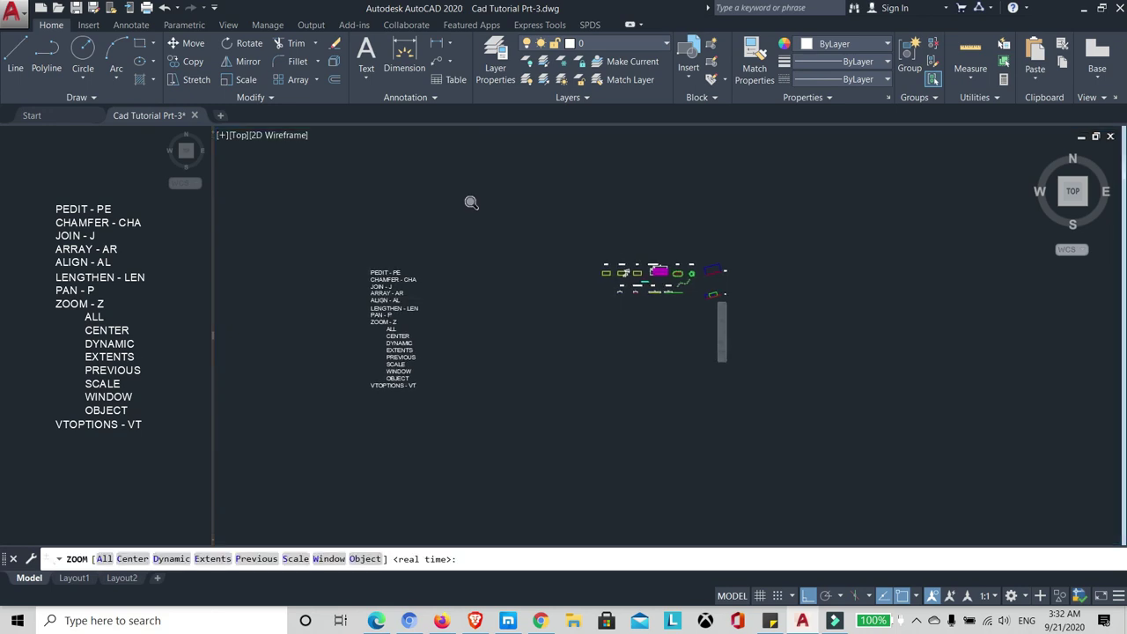
{"action": "scroll", "coordinate": [471, 203], "scroll_direction": "up", "scroll_amount": 1}
{"action": "scroll", "coordinate": [472, 202], "scroll_direction": "up", "scroll_amount": 1}
{"action": "scroll", "coordinate": [471, 202], "scroll_direction": "up", "scroll_amount": 1}
{"action": "scroll", "coordinate": [471, 203], "scroll_direction": "up", "scroll_amount": 1}
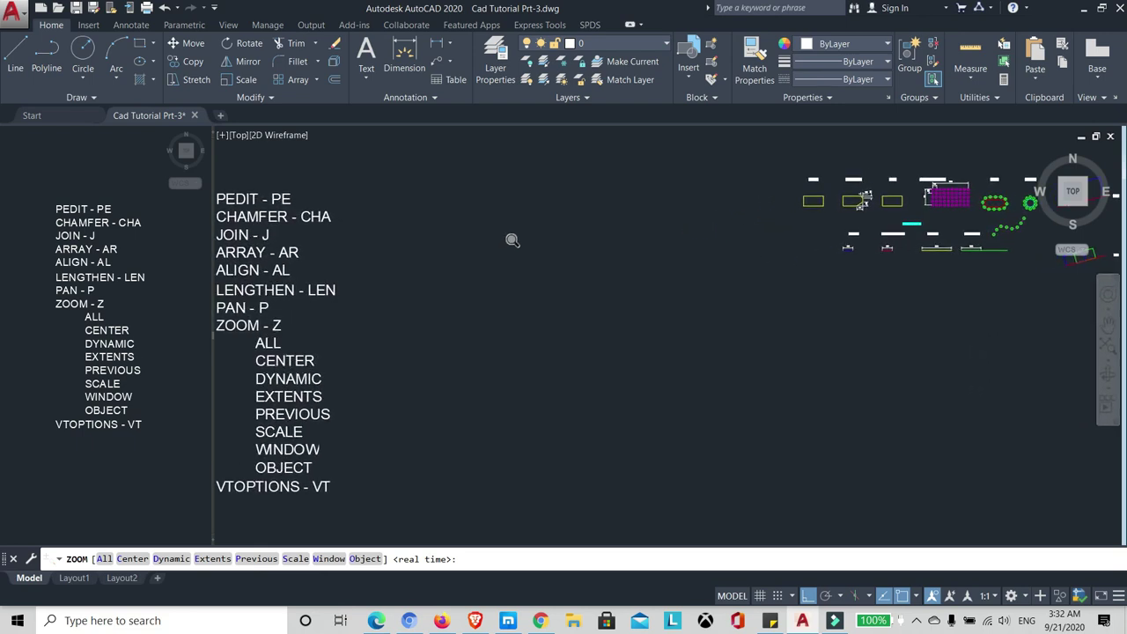
{"action": "key", "text": "Escape"}
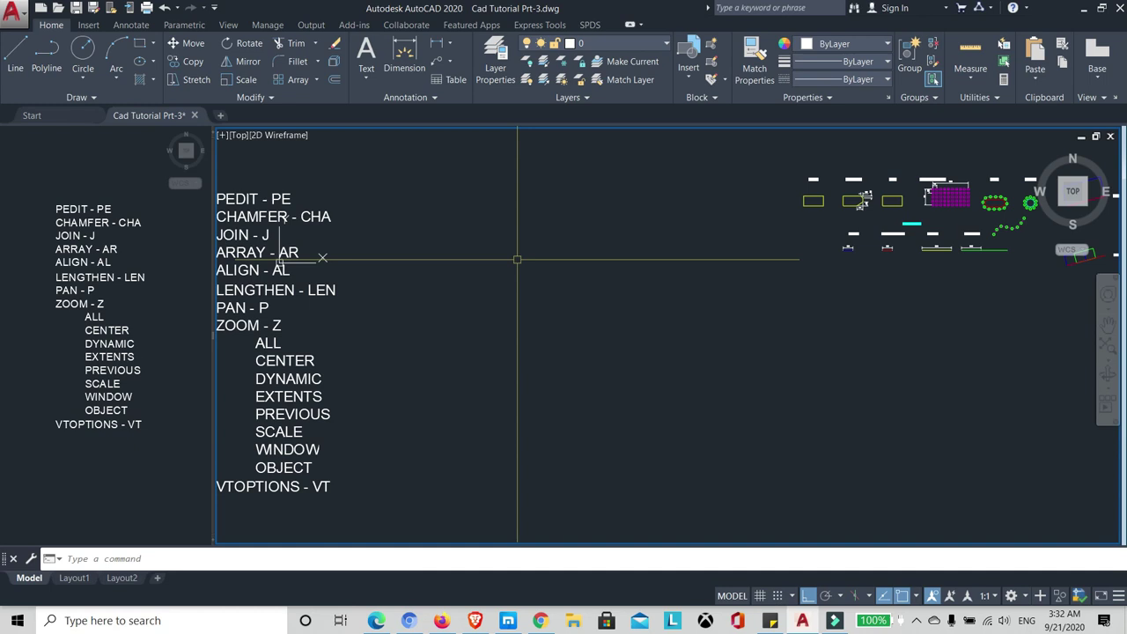
Step: Open VTOPTIONS with VT, speed transitions up to about 1470 milliseconds, and confirm with OK
{"action": "type", "text": "vt"}
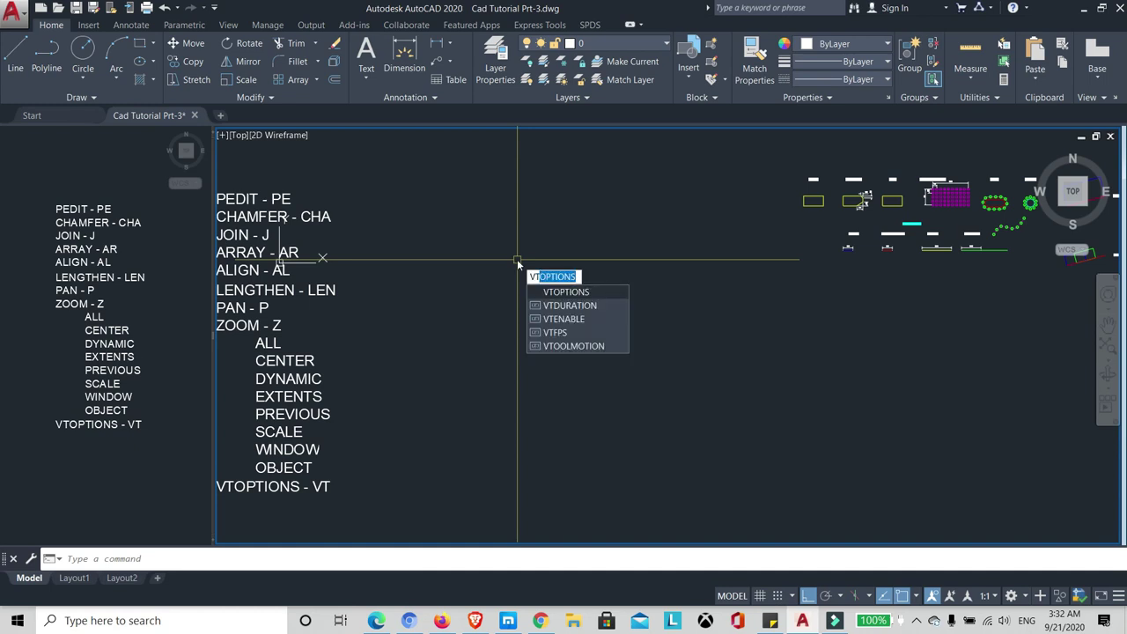
{"action": "key", "text": "Return"}
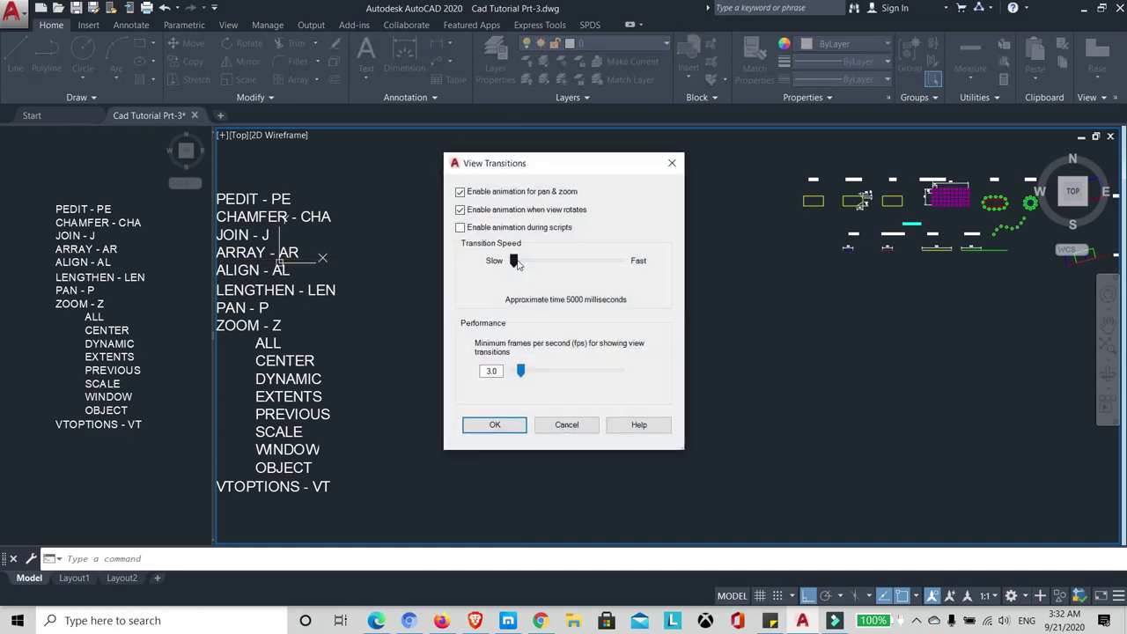
{"action": "mouse_move", "coordinate": [515, 264]}
{"action": "left_mouse_down"}
{"action": "mouse_move", "coordinate": [640, 264]}
{"action": "mouse_move", "coordinate": [515, 266]}
{"action": "mouse_move", "coordinate": [630, 268]}
{"action": "mouse_move", "coordinate": [565, 267]}
{"action": "left_mouse_up"}
{"action": "left_click", "coordinate": [493, 427]}
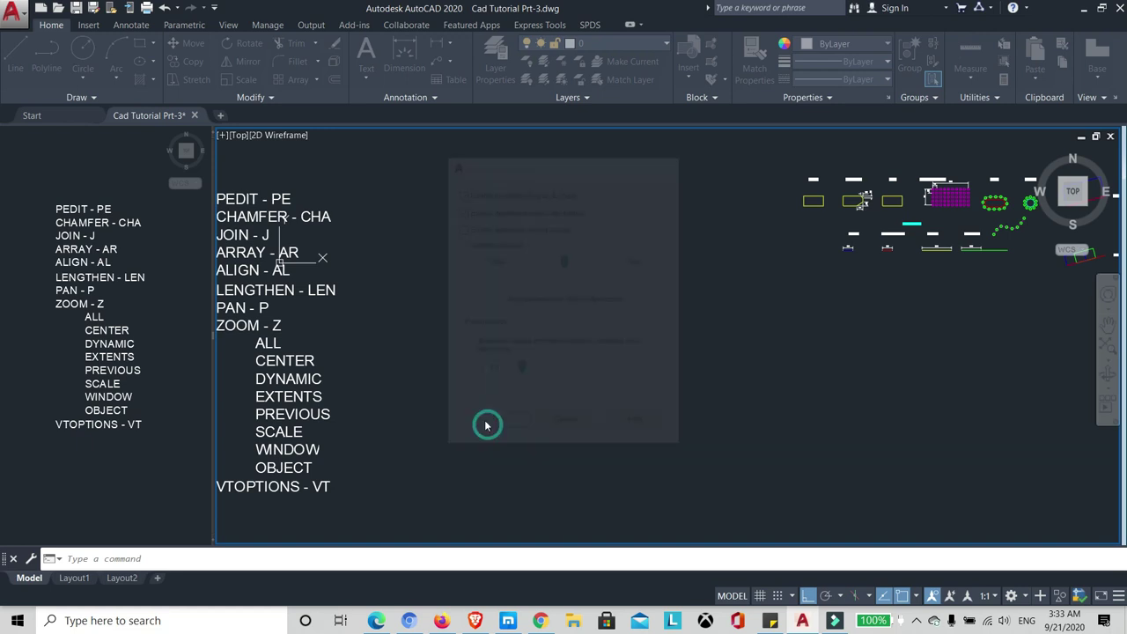
{"action": "scroll", "coordinate": [440, 347], "scroll_direction": "down", "scroll_amount": 5}
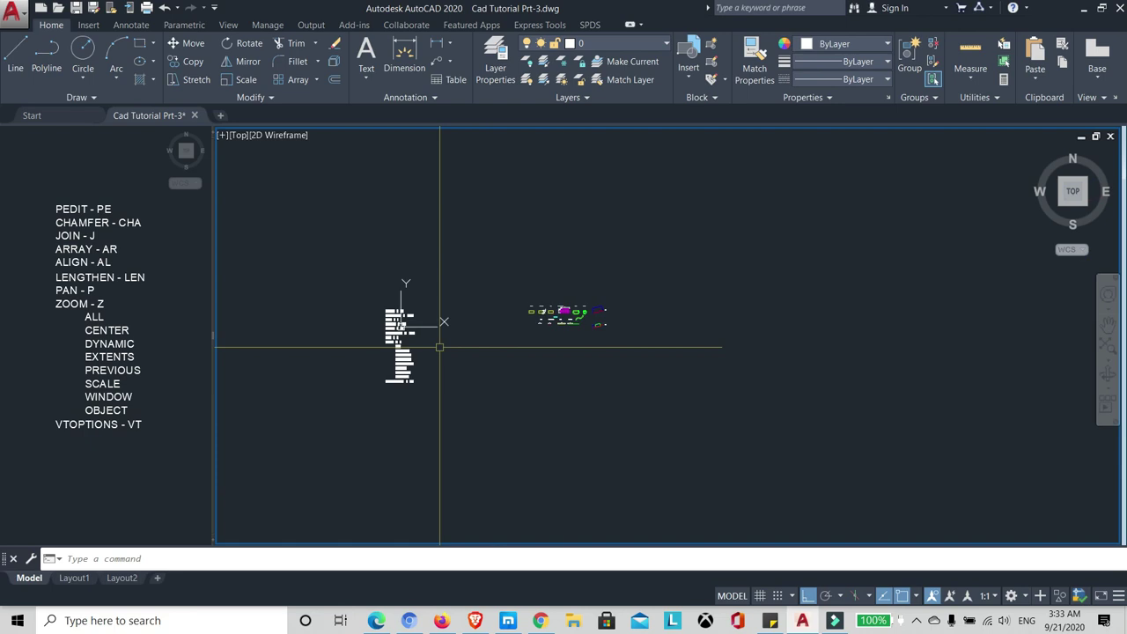
{"action": "scroll", "coordinate": [412, 328], "scroll_direction": "up", "scroll_amount": 2}
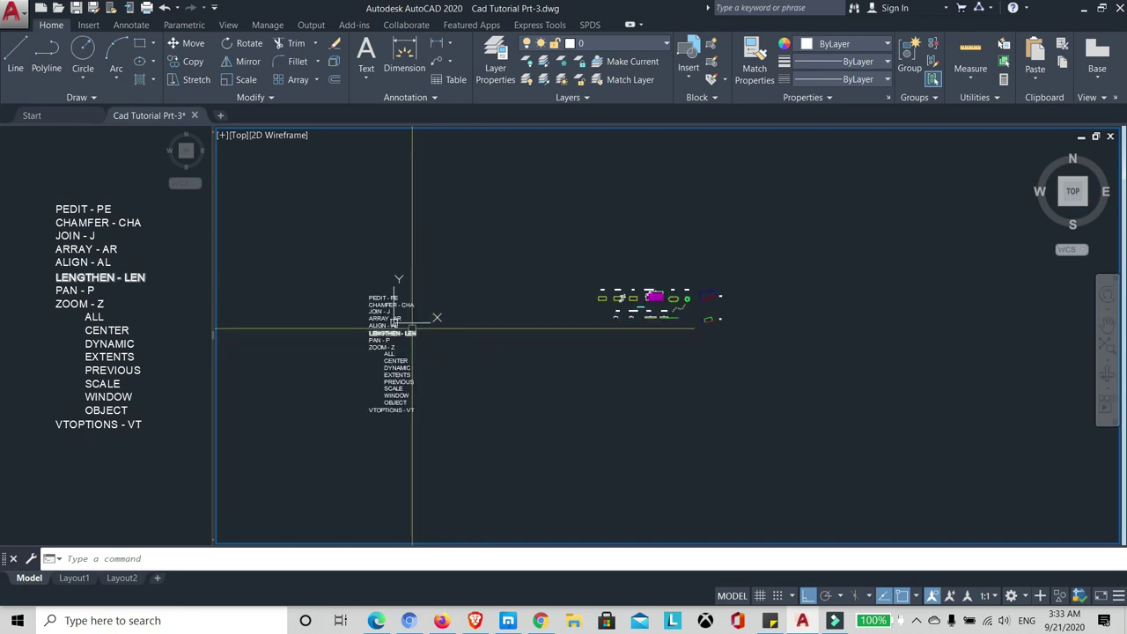
{"action": "type", "text": "z"}
{"action": "key", "text": "Return"}
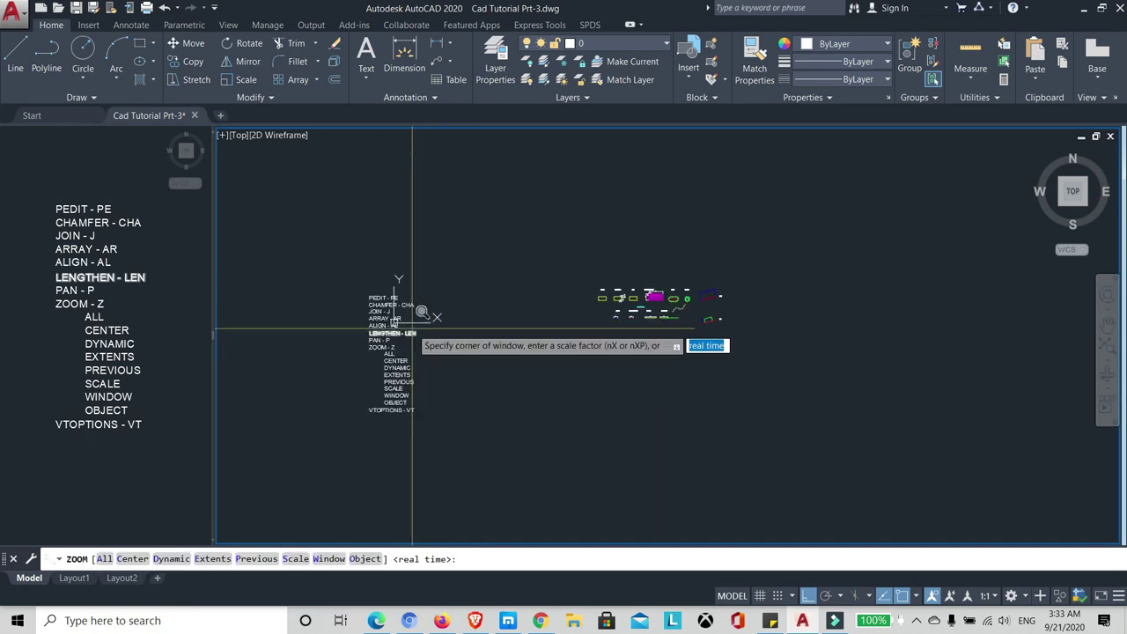
{"action": "key", "text": "Return"}
{"action": "left_click_drag", "start_coordinate": [422, 327], "coordinate": [423, 312]}
{"action": "scroll", "coordinate": [423, 312], "scroll_direction": "up", "scroll_amount": 3}
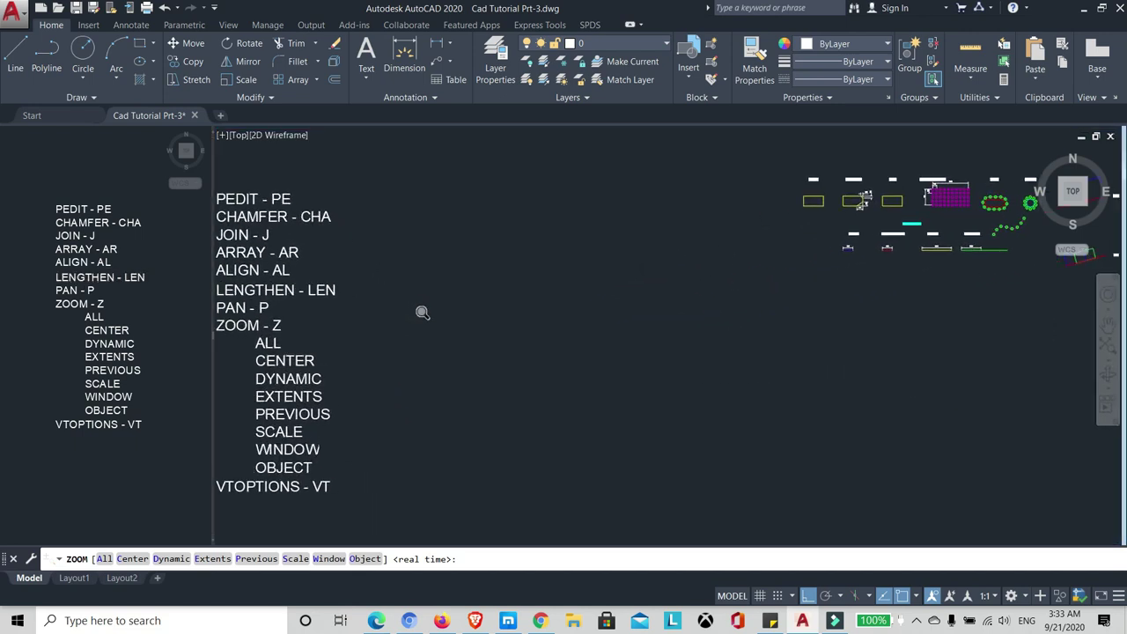
{"action": "key", "text": "Escape"}
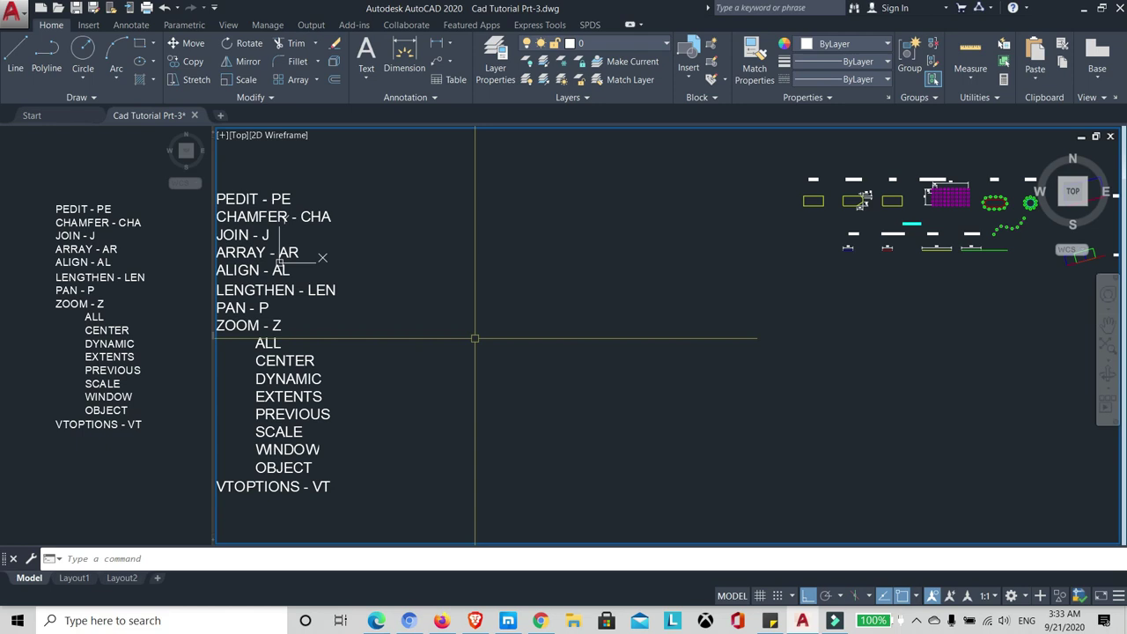
{"action": "scroll", "coordinate": [473, 338], "scroll_direction": "down", "scroll_amount": 8}
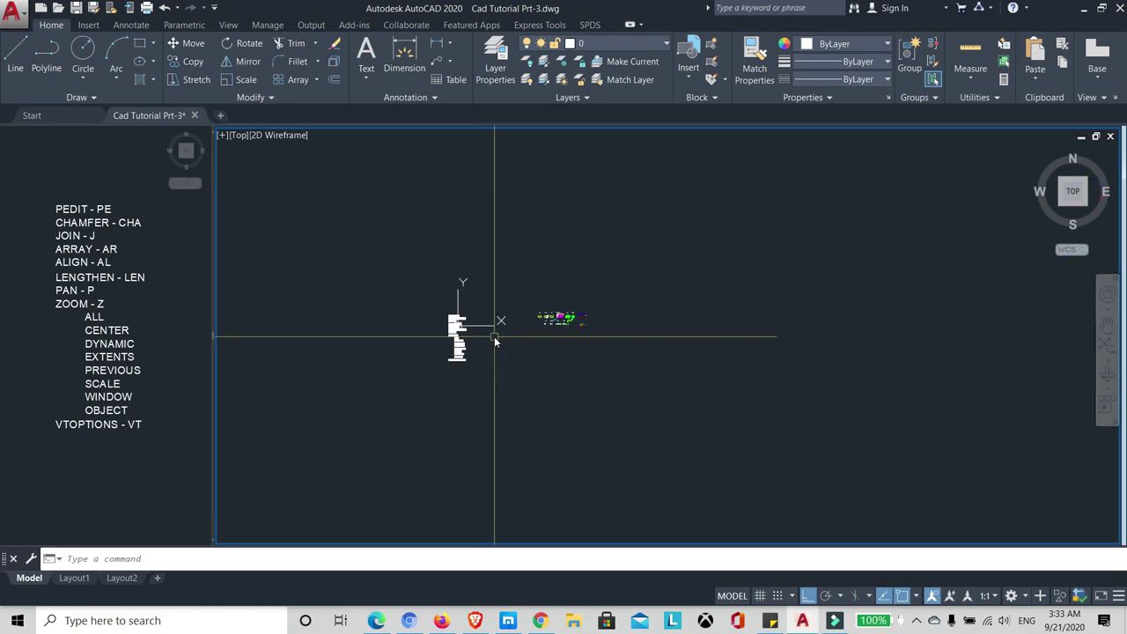
Step: Set the view transition speed to Fast (0 milliseconds) and confirm the setting
{"action": "type", "text": "z"}
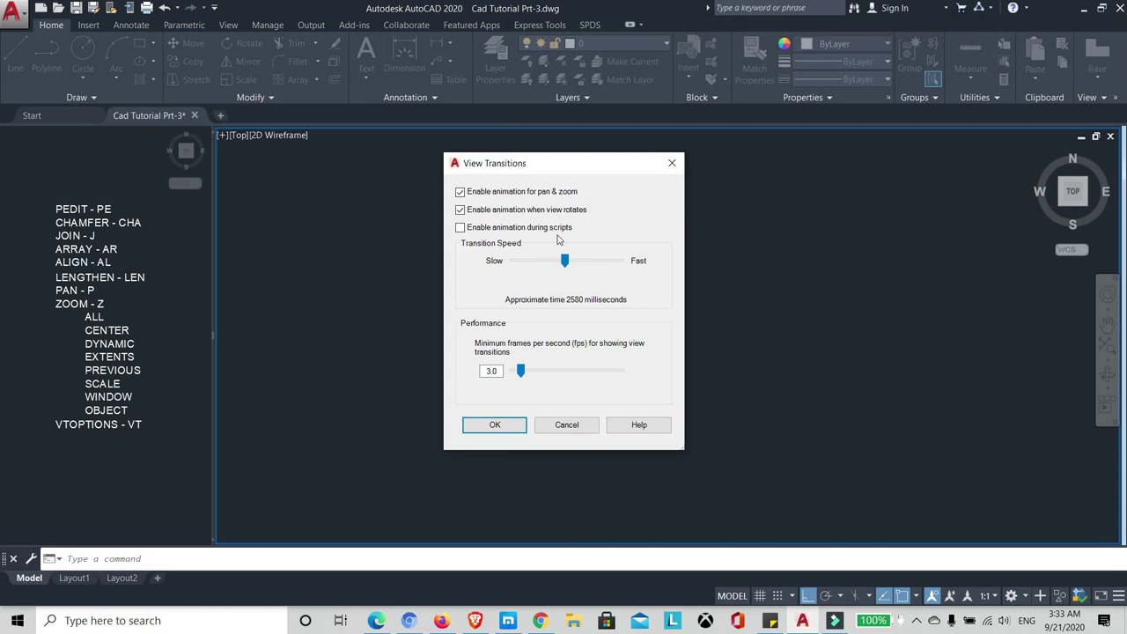
{"action": "left_click_drag", "start_coordinate": [566, 260], "coordinate": [658, 264]}
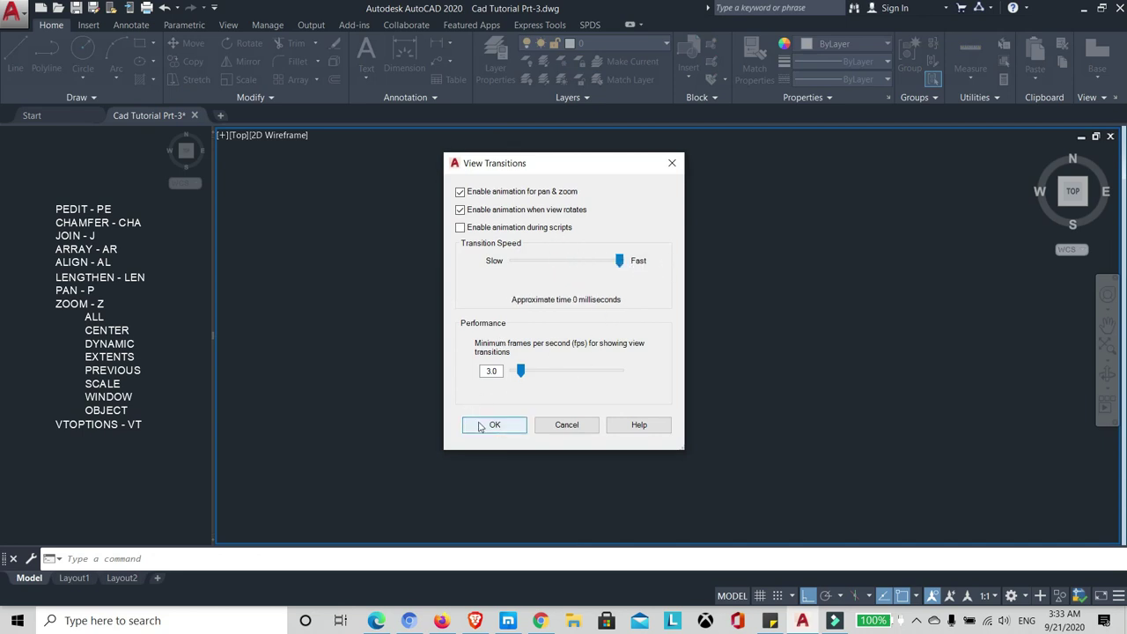
{"action": "left_click", "coordinate": [480, 424]}
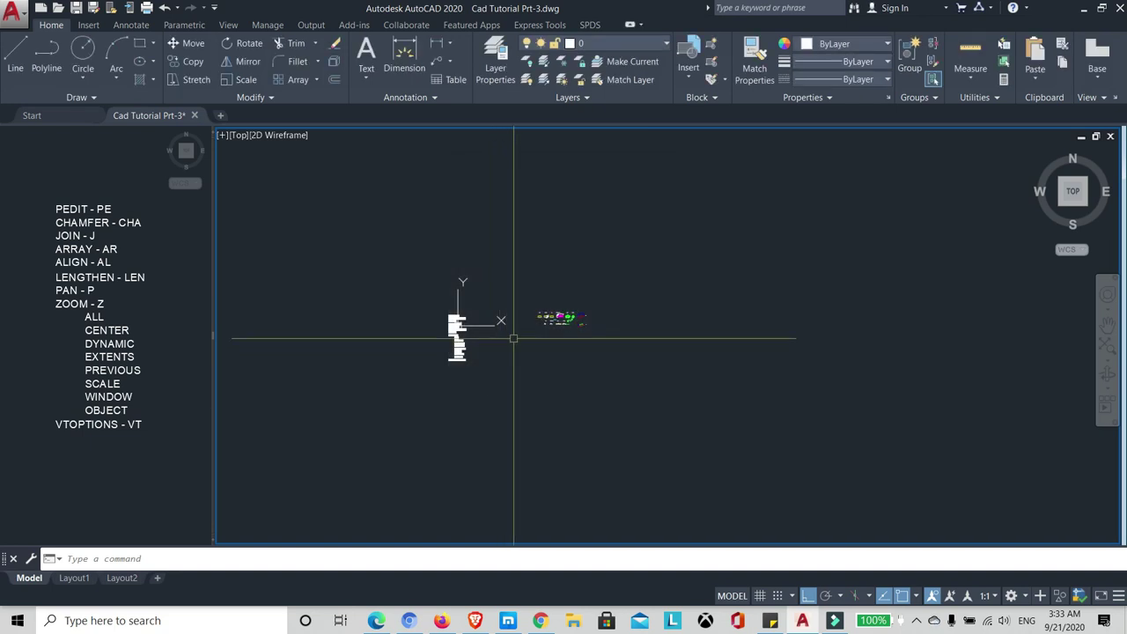
Step: Zoom to extents with Z, E so all labeled command examples fill the view
{"action": "type", "text": "z"}
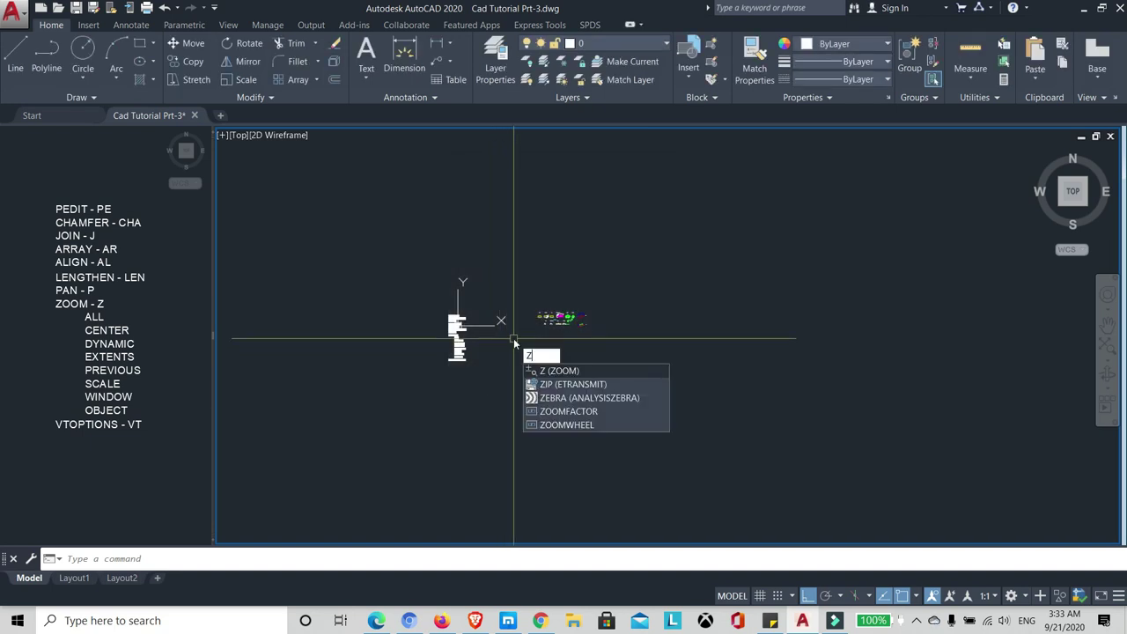
{"action": "key", "text": "Return"}
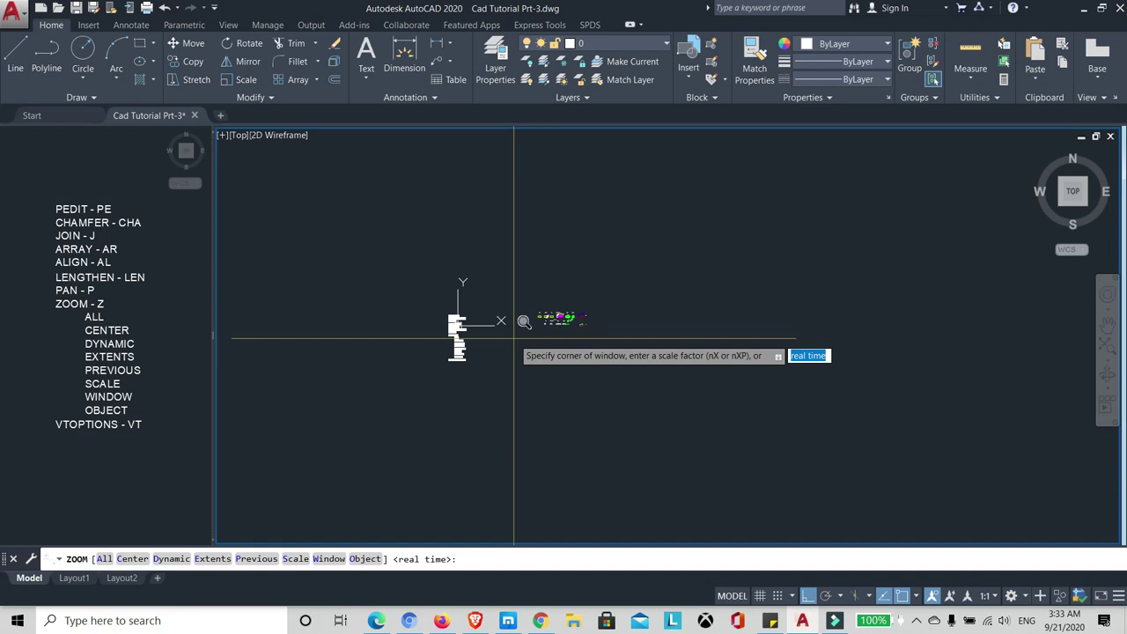
{"action": "type", "text": "e"}
{"action": "key", "text": "Return"}
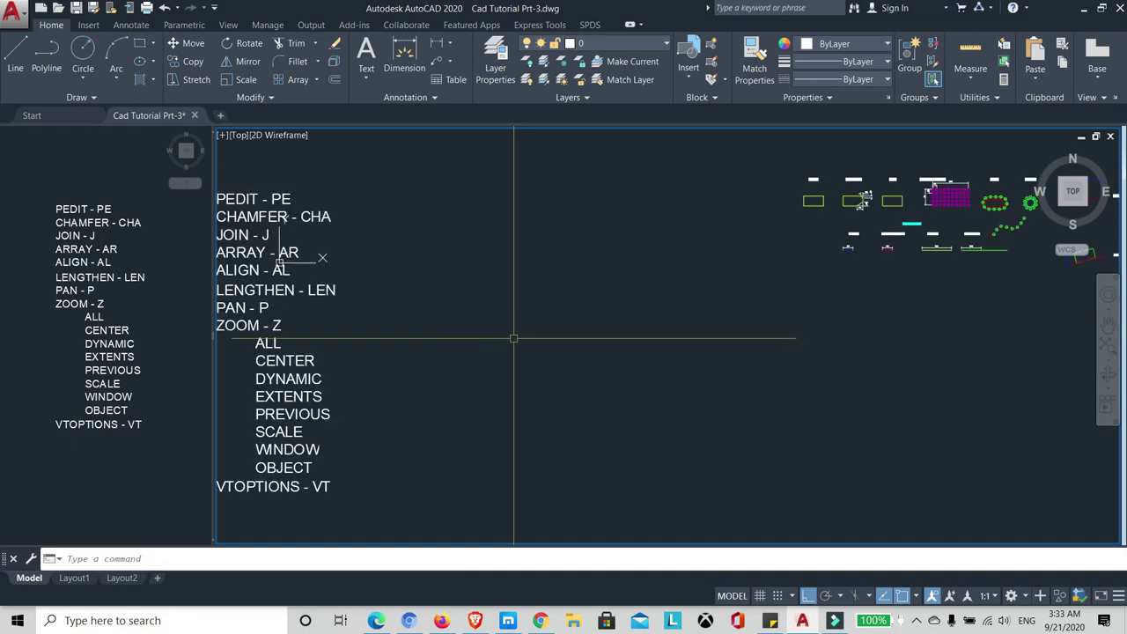
Step: Zoom out with the wheel, then run Zoom Extents again to see the instant transition
{"action": "scroll", "coordinate": [513, 338], "scroll_direction": "down", "scroll_amount": 6}
{"action": "type", "text": "z"}
{"action": "key", "text": "Return"}
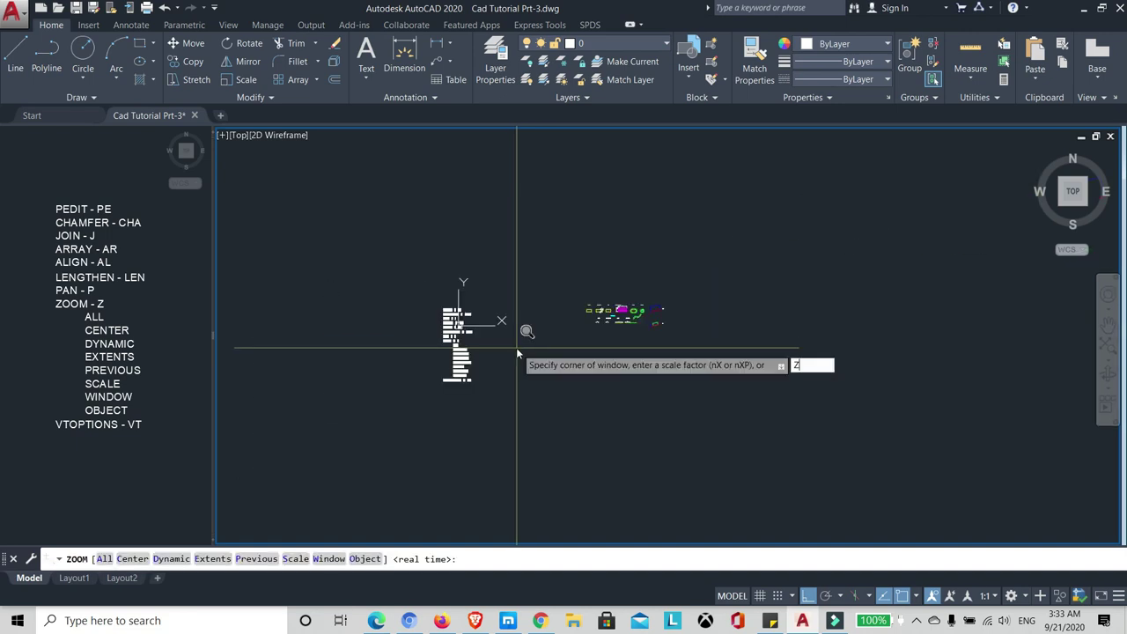
{"action": "key", "text": "Escape"}
{"action": "key", "text": "Return"}
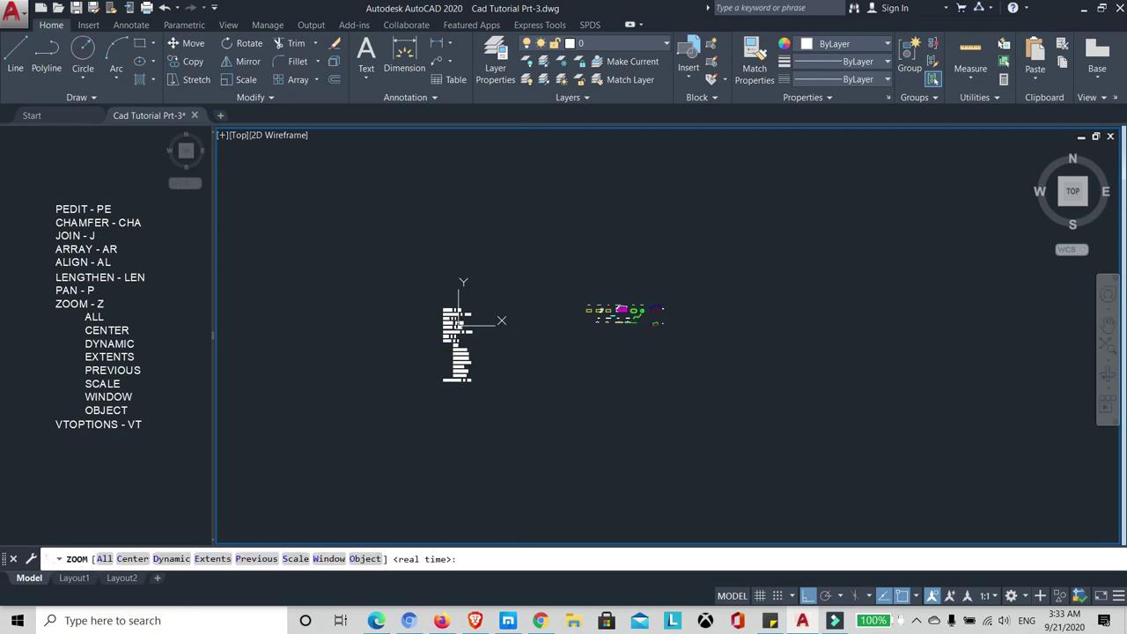
{"action": "type", "text": "e"}
{"action": "key", "text": "Return"}
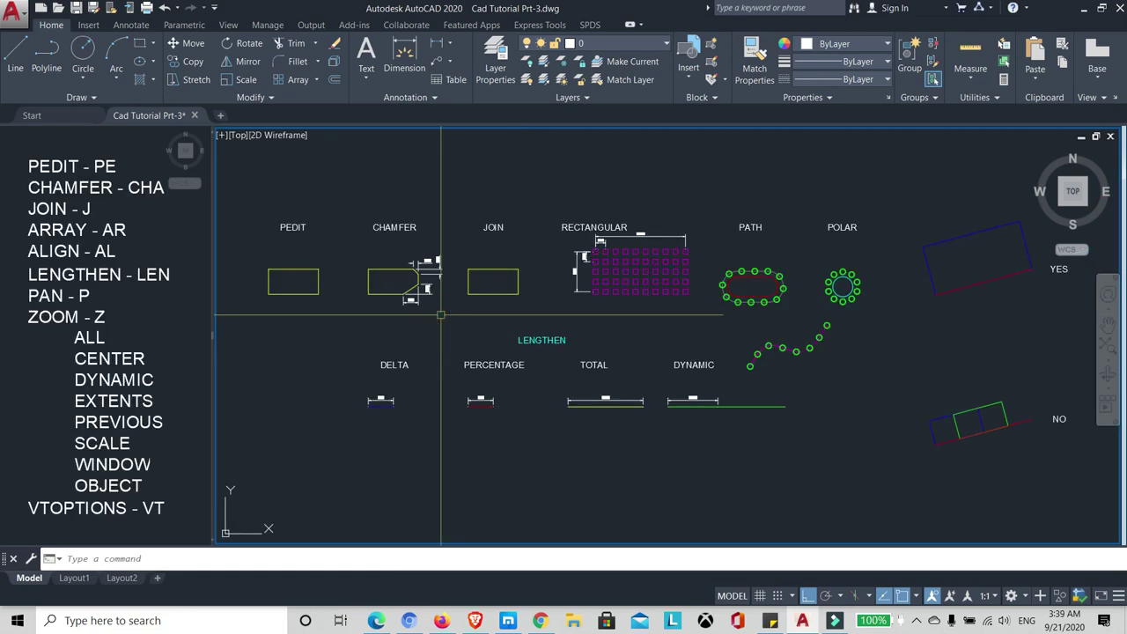